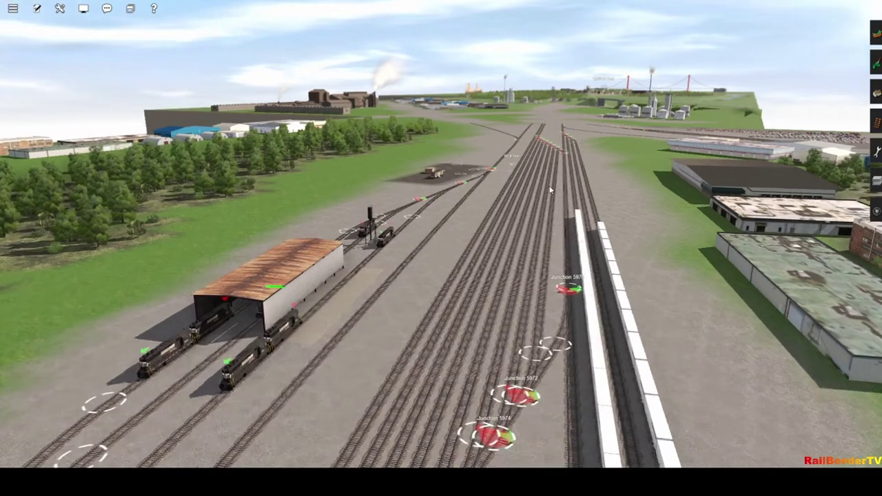
Step: Survey the main line from the engine-shed yard across the steel truss bridge and past the container yard to the red suspension bridge
key("w")
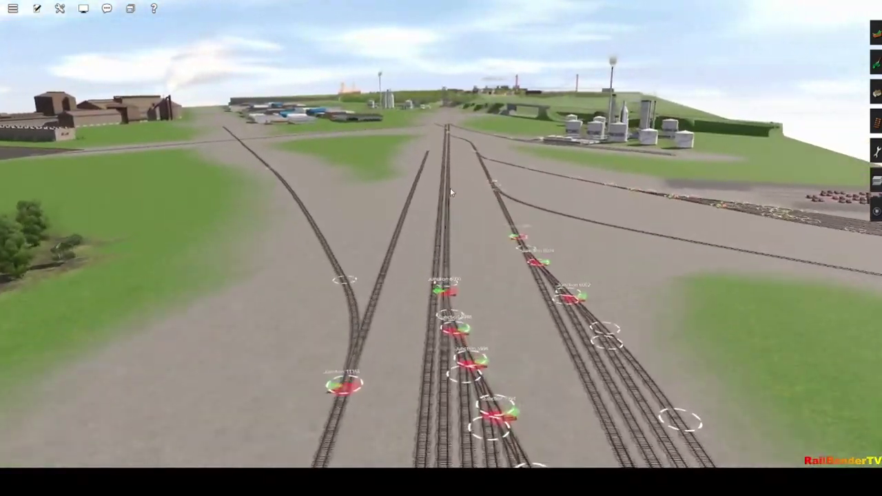
key("w")
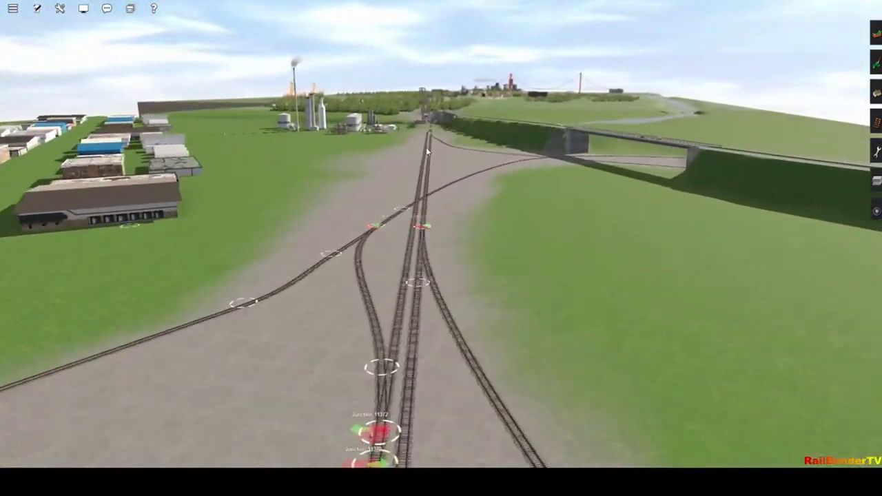
key("w")
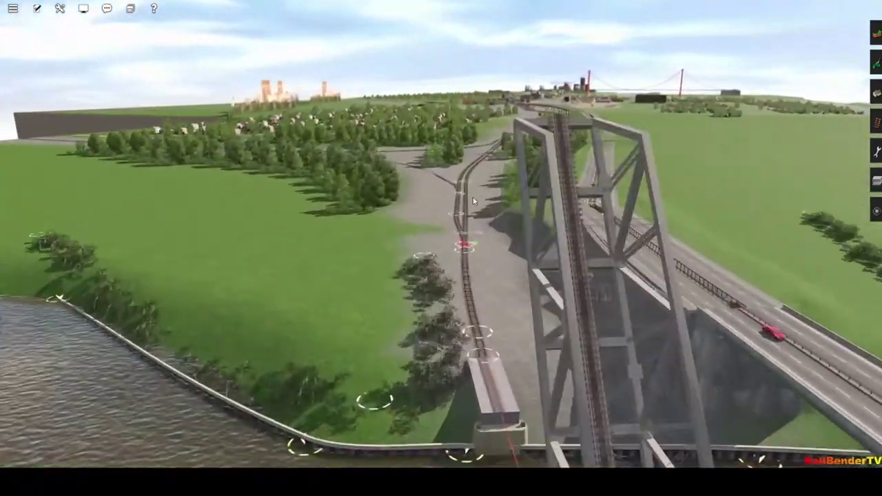
key("w")
key("w")
key("w")
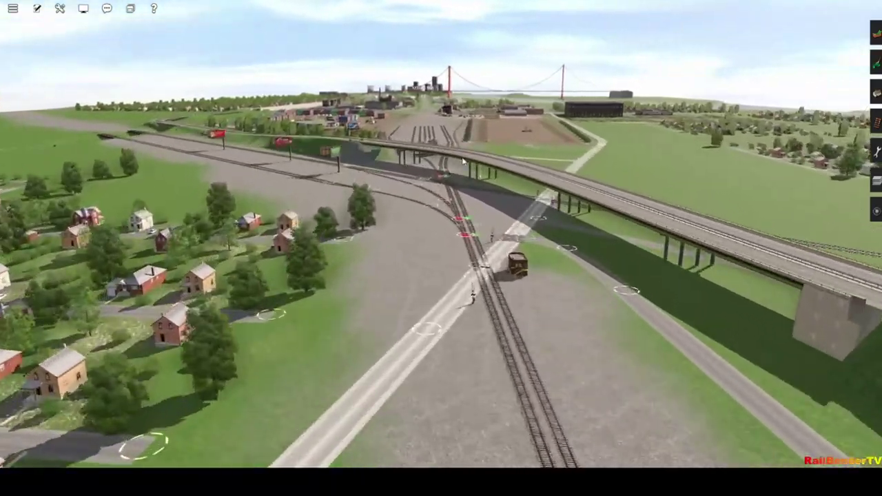
key("w")
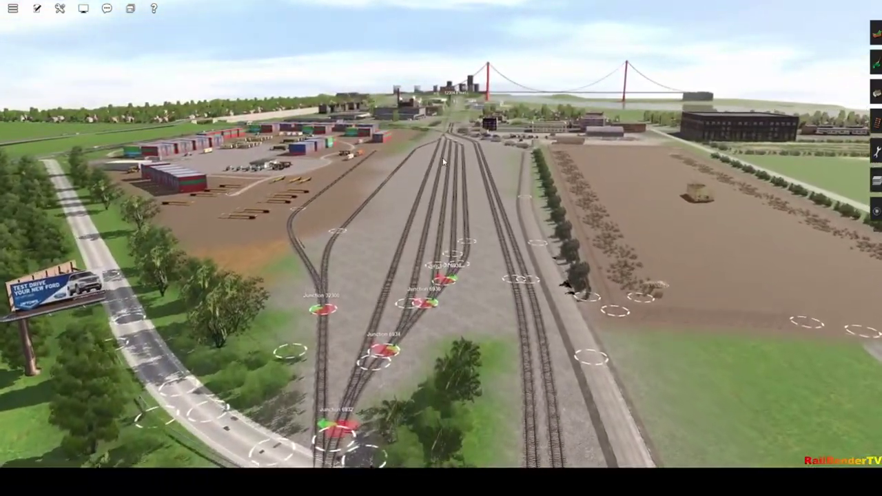
key("w")
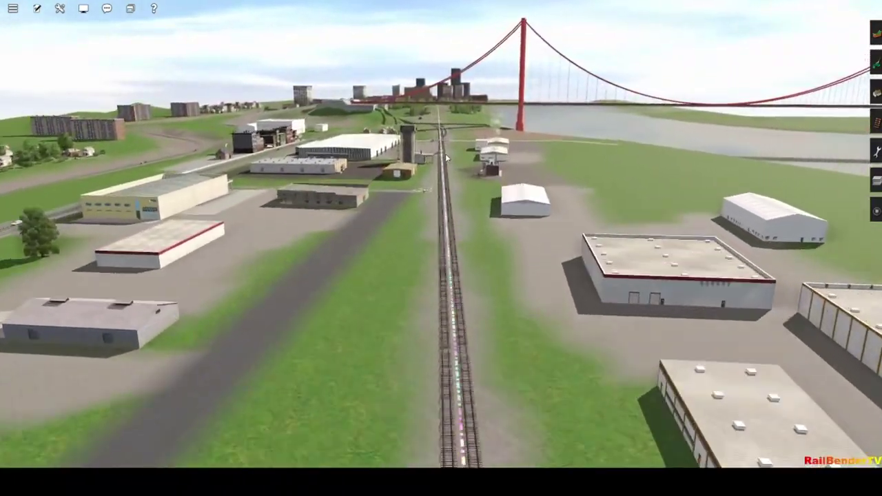
key("w")
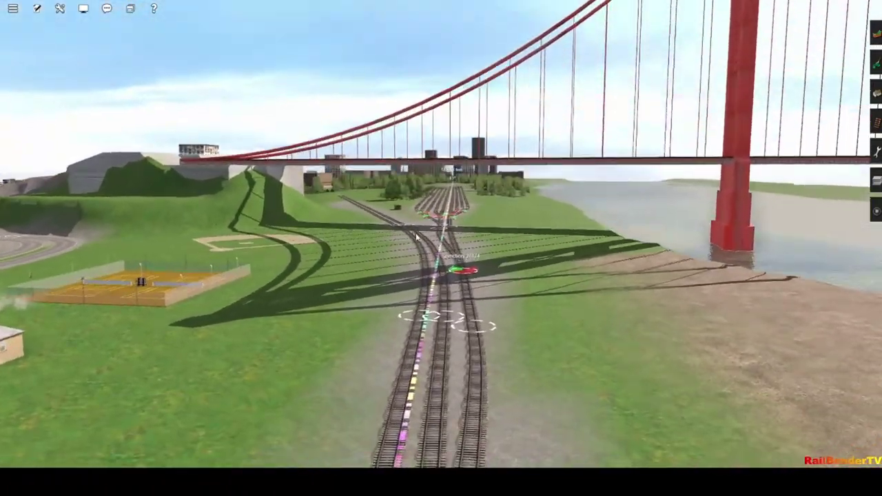
key("w")
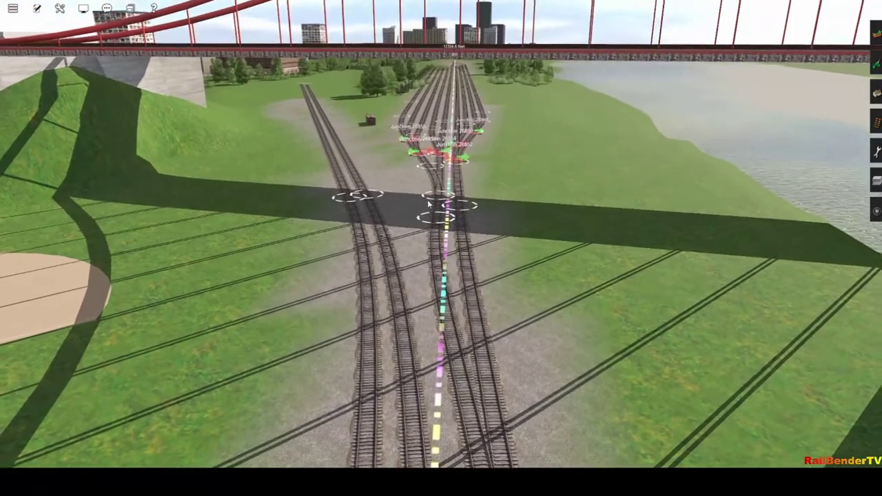
Step: Examine the yard beyond the red suspension bridge and the route's end of track beside the high-rise city district
key("s")
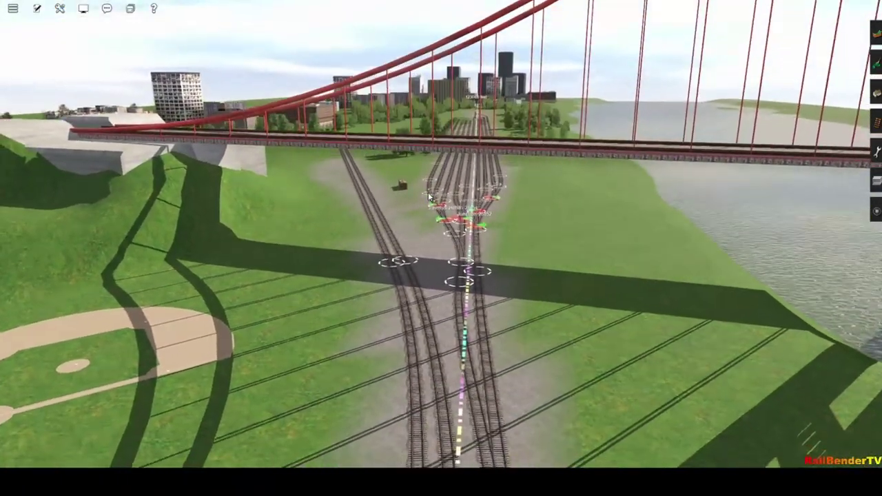
key("w")
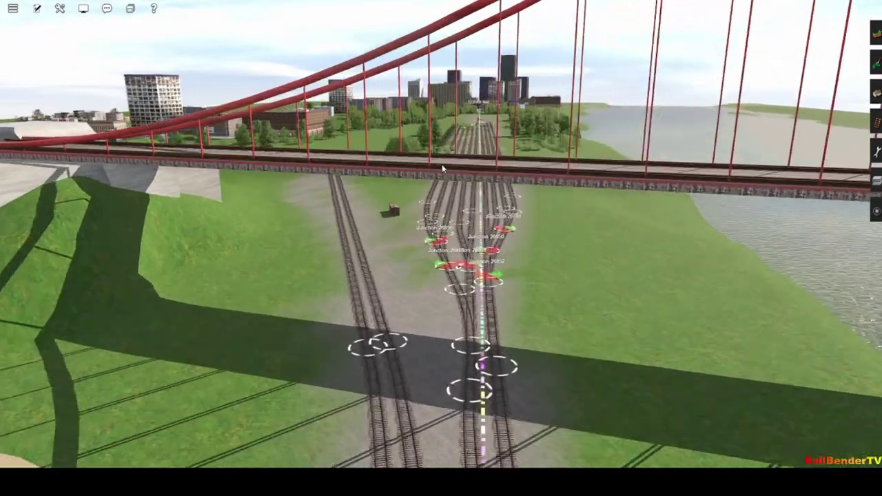
key("w")
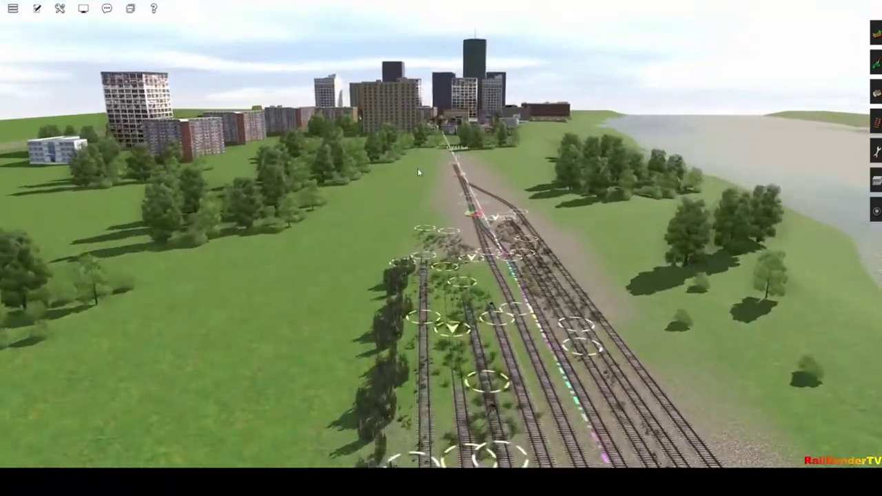
key("s")
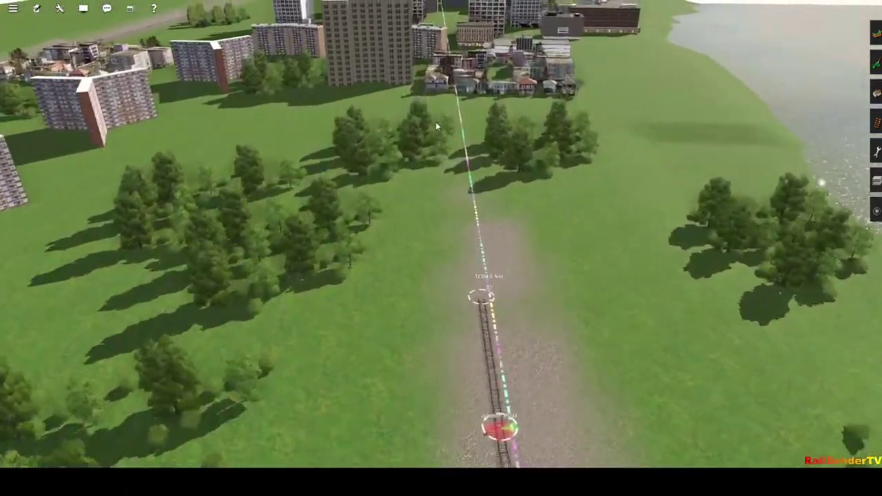
key("w")
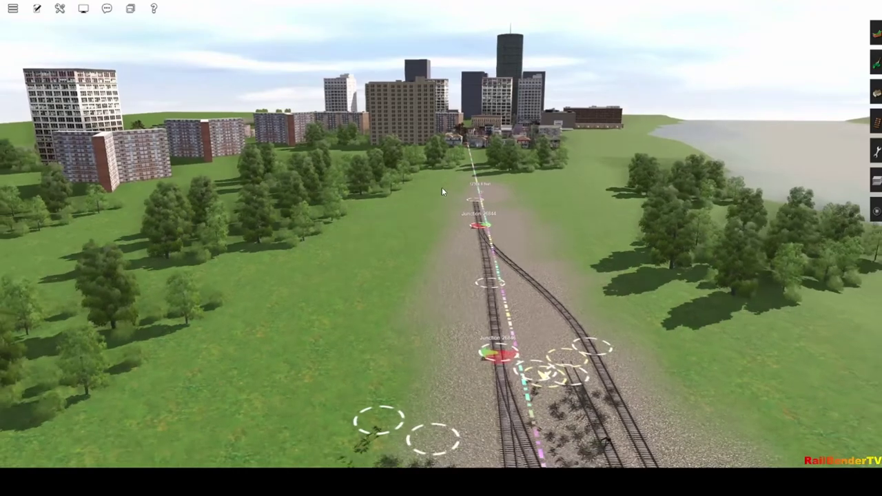
key("s")
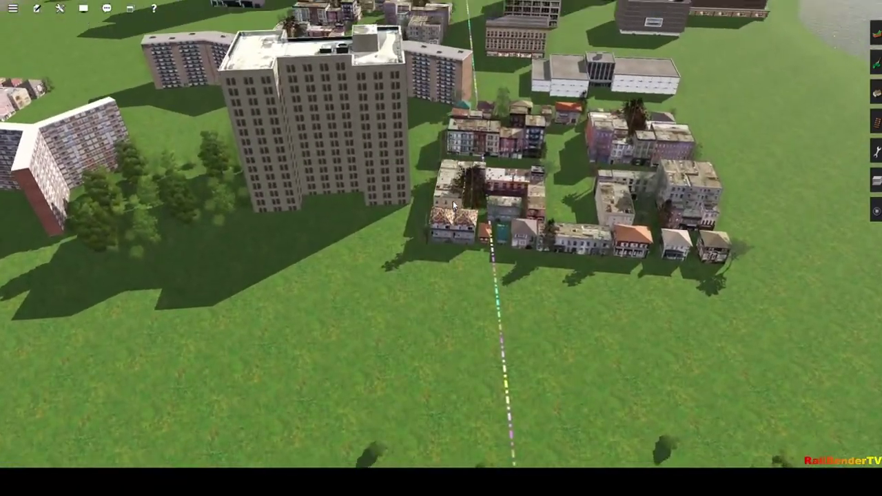
key("s")
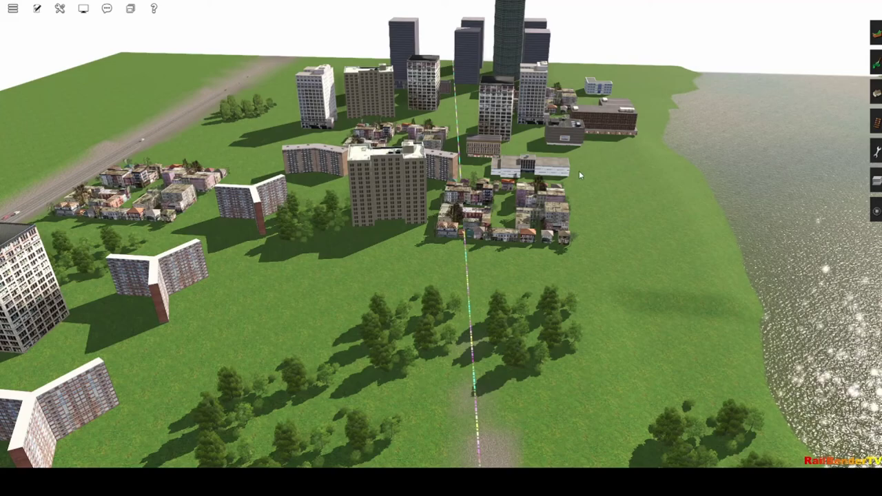
key("Left")
key("Up")
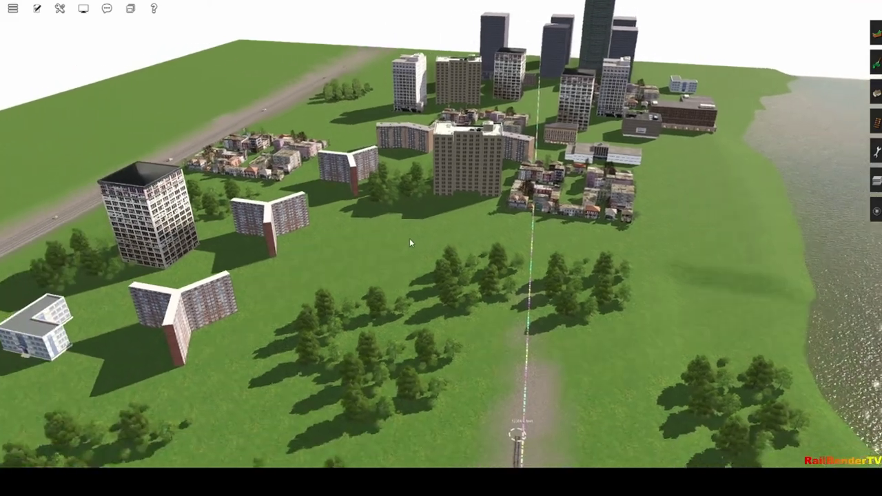
key("Down")
key("Right")
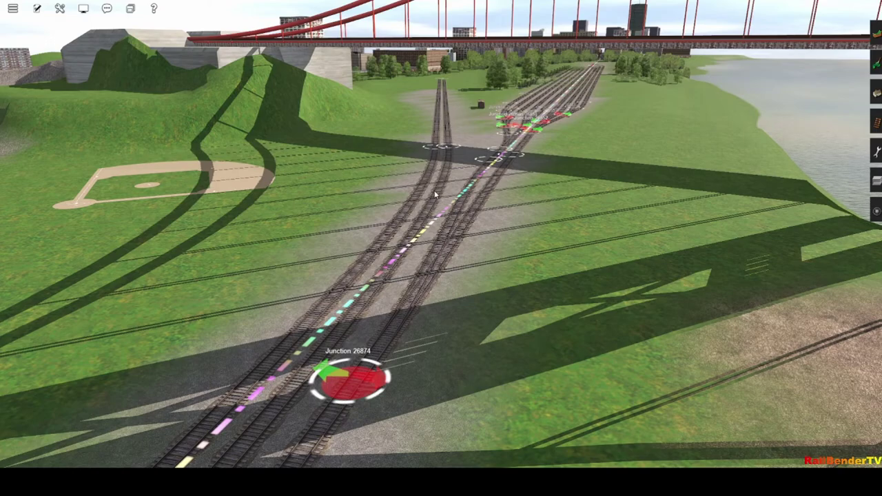
Step: Inspect the two parallel dead-end tracks that branch off under the red suspension bridge and run past the lone boxcar
scroll(434, 195, "up", 5)
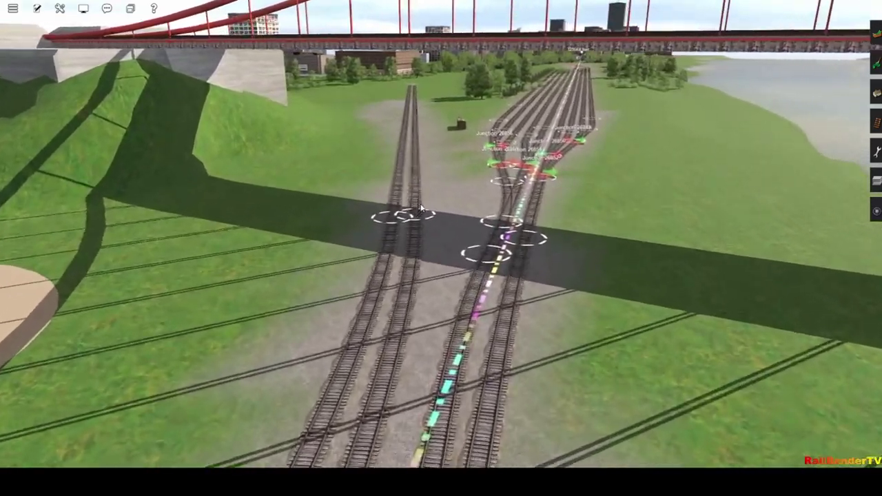
scroll(416, 217, "up", 5)
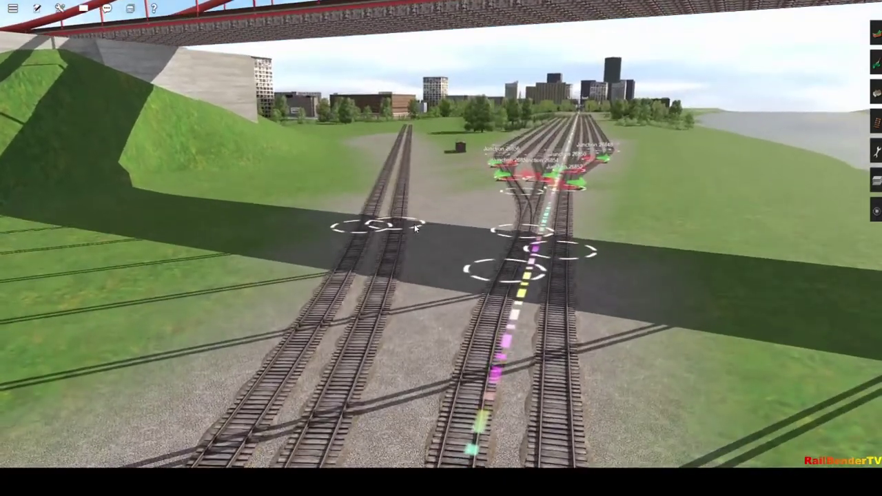
mouse_move(415, 224)
right_mouse_down()
mouse_move(417, 239)
mouse_move(418, 229)
right_mouse_up()
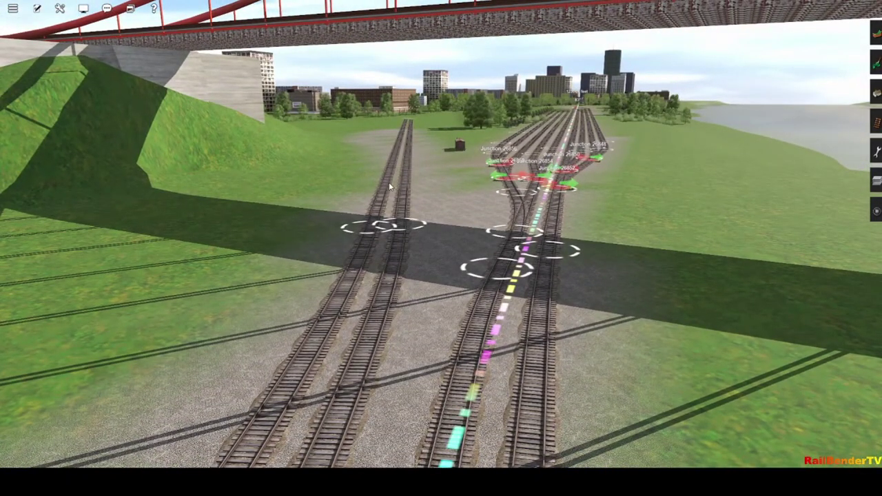
right_click_drag(394, 225, 466, 308)
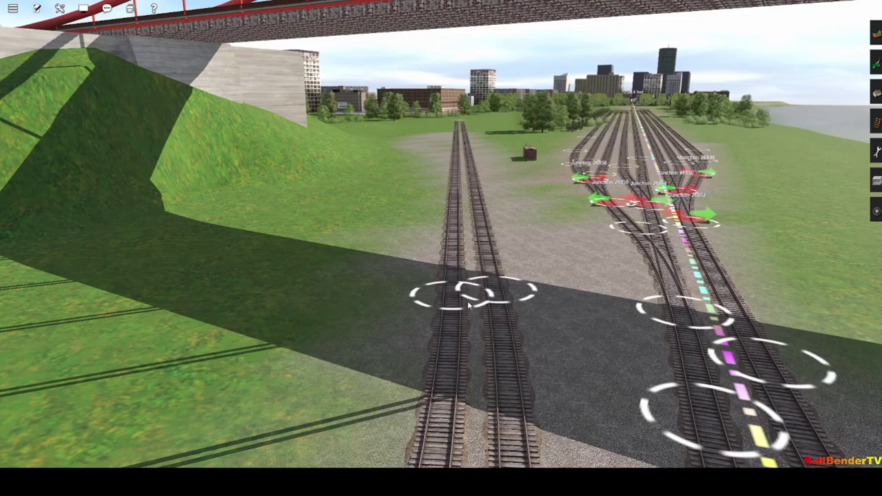
key("Up")
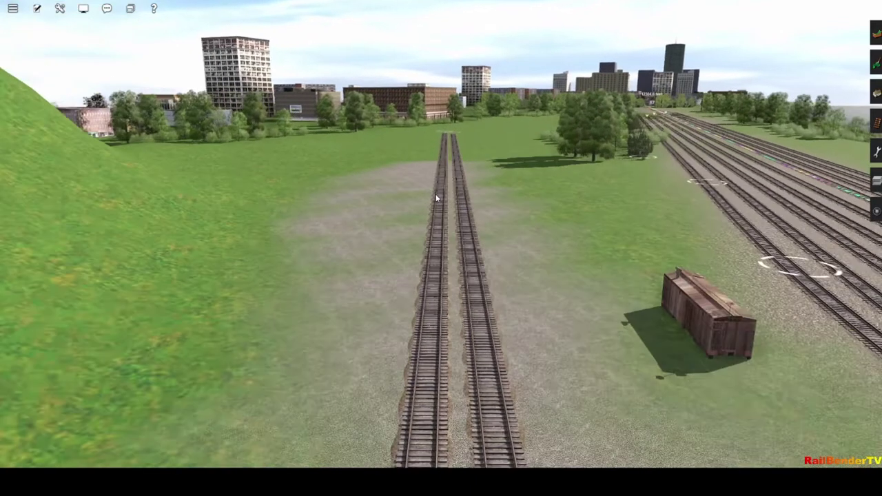
key("Up")
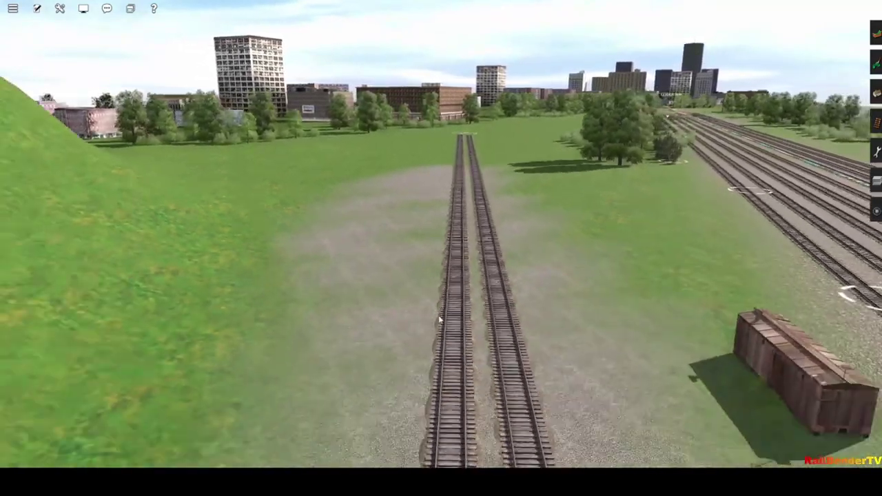
key("Down")
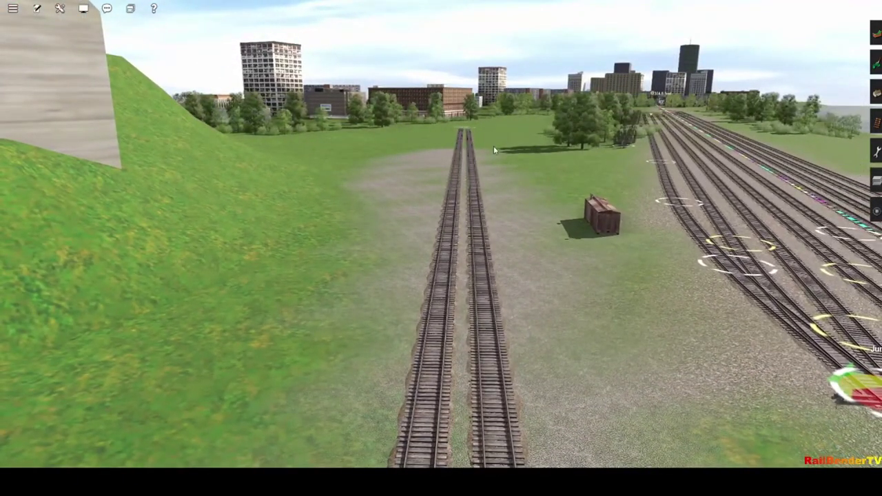
right_click_drag(452, 251, 490, 197)
Step: Follow the double-track main line from the grain silos over the road crossing toward the fenced lot with the yellow crane
key("Up")
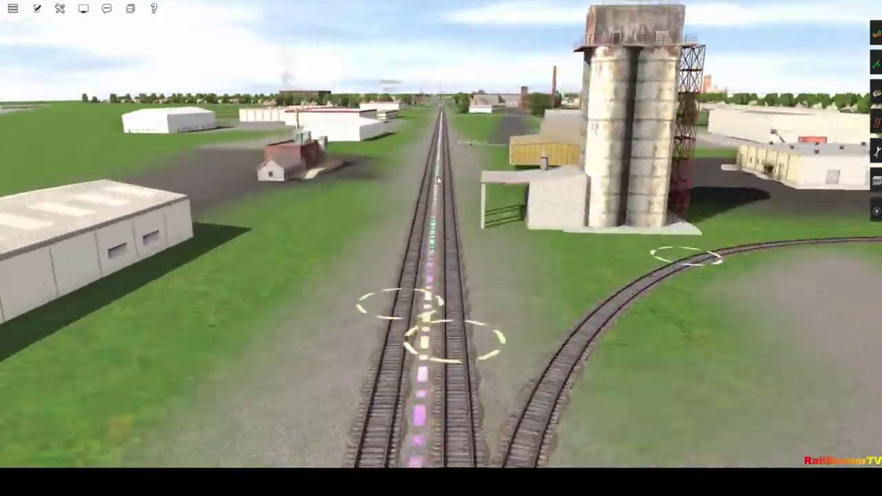
key("Up")
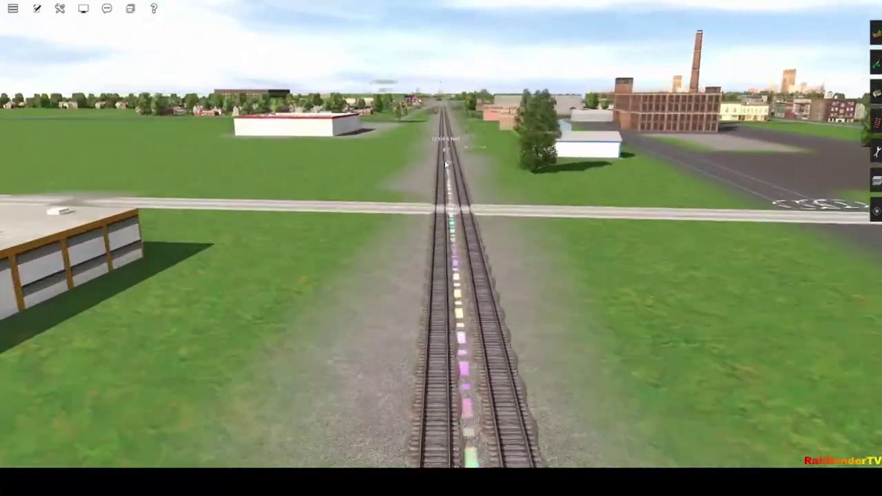
key("Up")
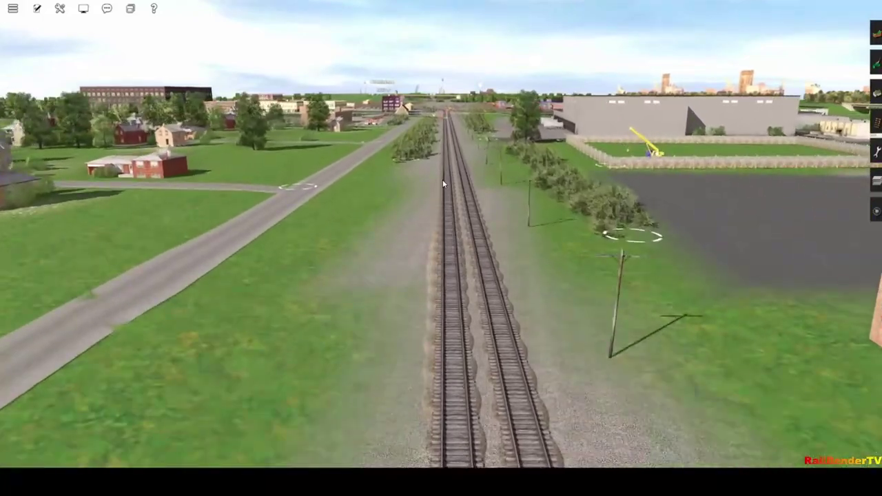
scroll(466, 206, "down", 3)
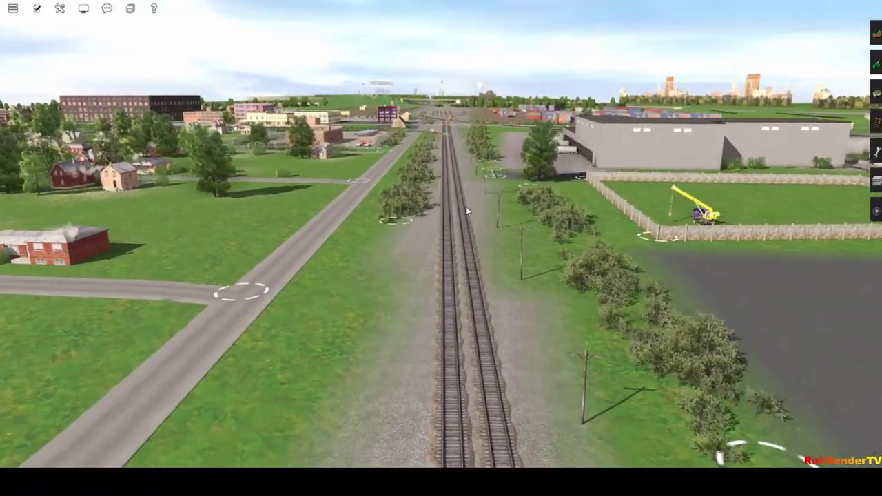
Step: Examine the industrial area beside the double track, including the brick factory with the chimney, the warehouses, roads and paved lots
scroll(476, 290, "down", 5)
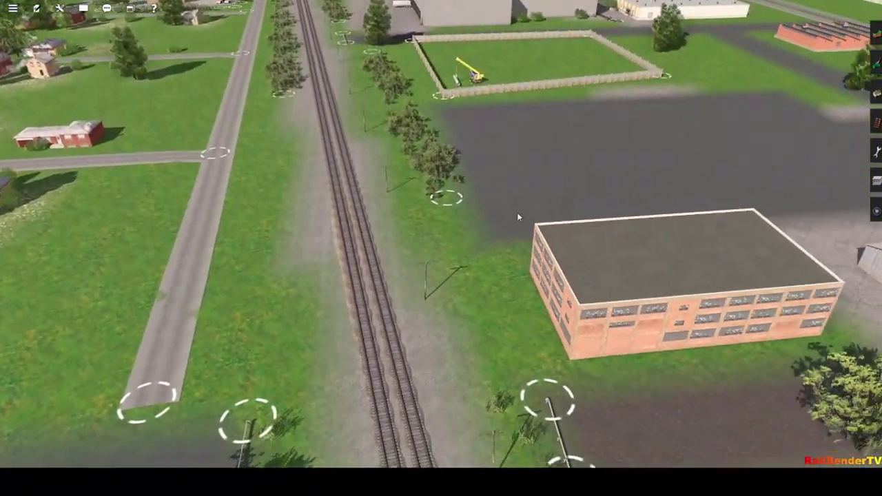
key("Right")
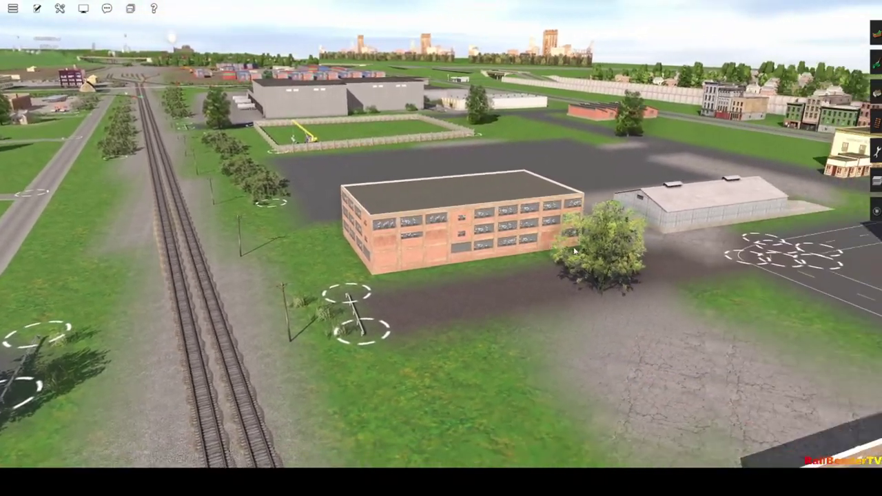
key("Right")
key("Down")
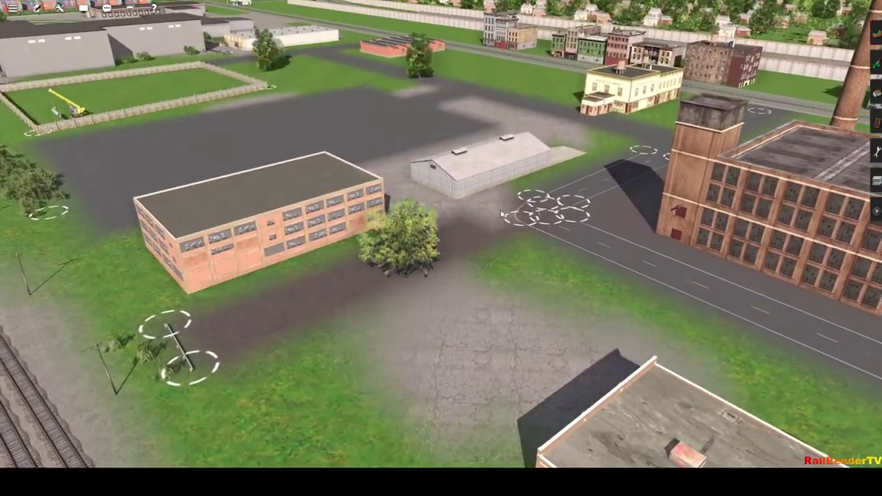
scroll(497, 206, "down", 3)
scroll(668, 177, "up", 2)
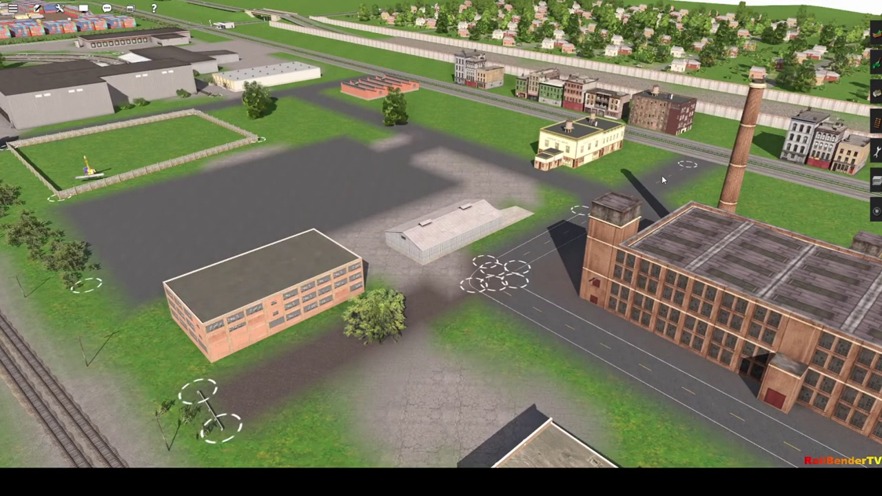
scroll(506, 299, "down", 3)
key("Right")
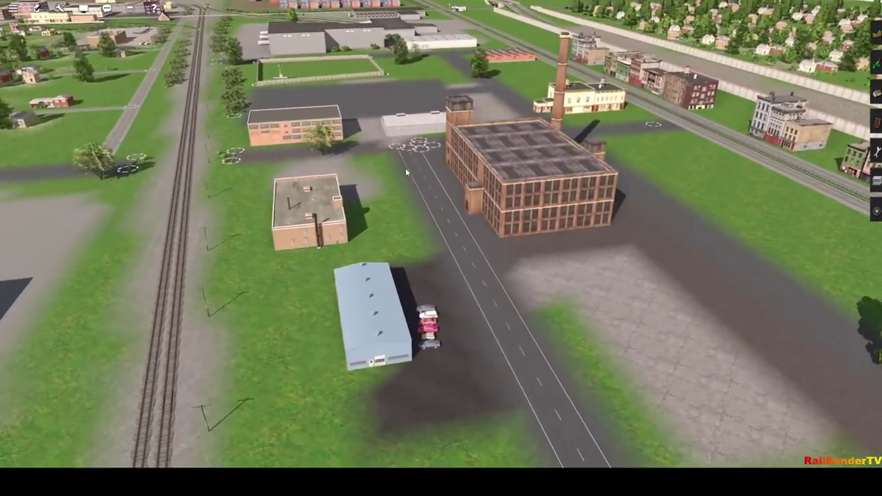
key("Left")
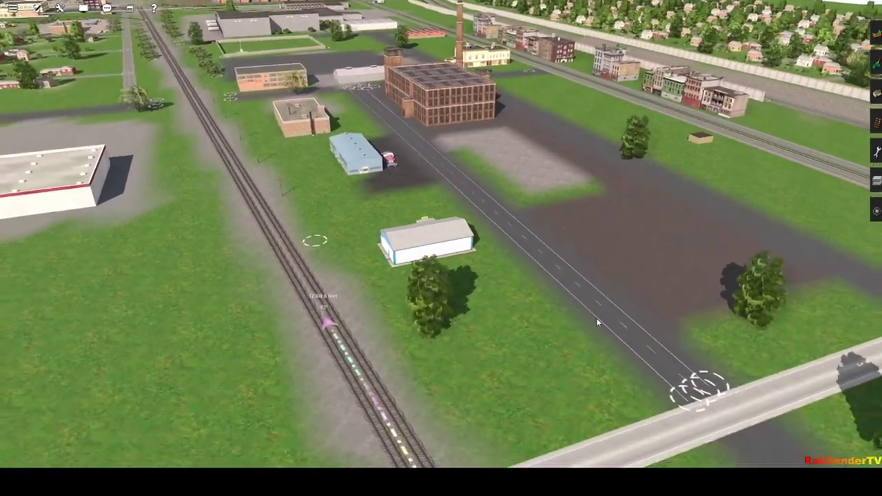
key("Left")
key("Up")
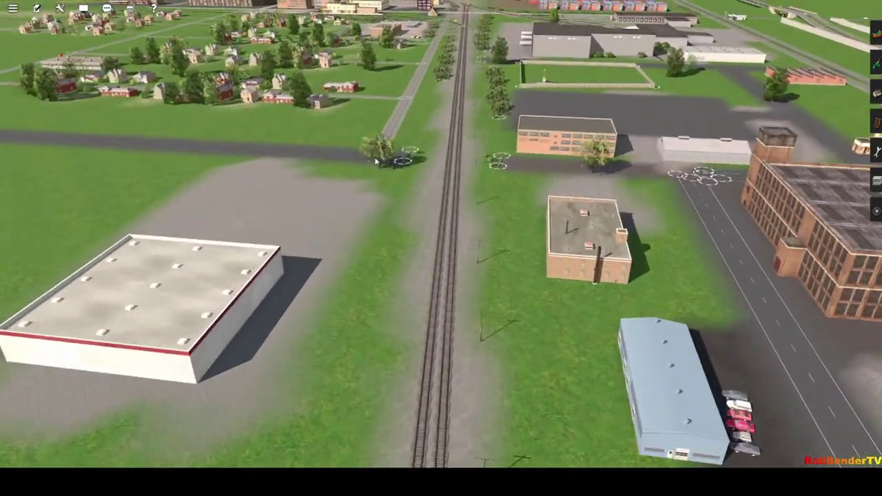
Step: Examine the single-track branch that curves off the double-track main line past the tanker truck lot and the town buildings
scroll(374, 241, "up", 3)
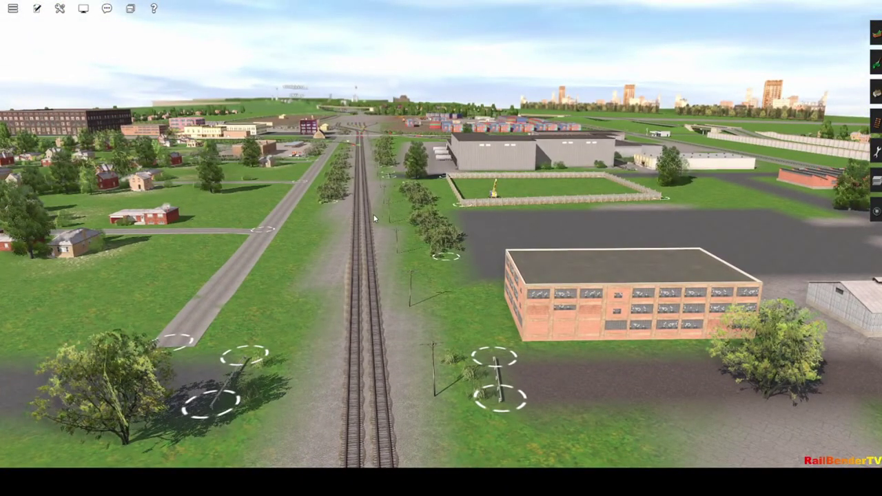
right_click_drag(372, 188, 339, 236)
scroll(397, 205, "up", 5)
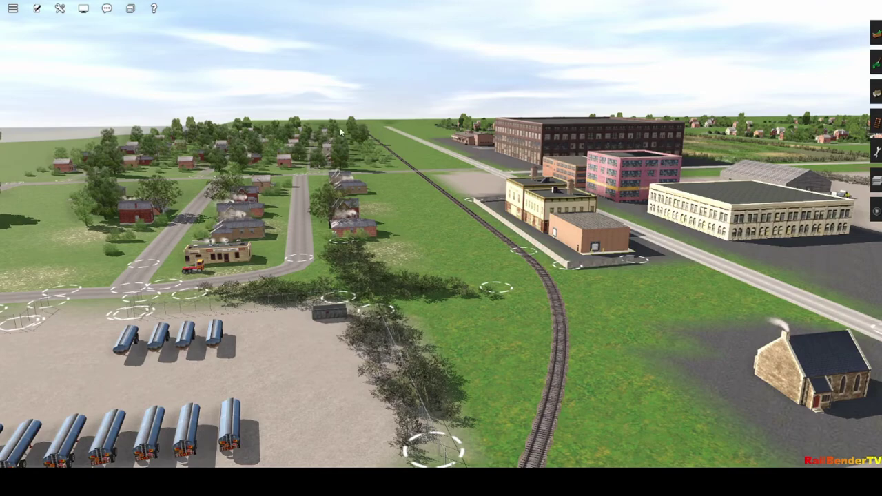
right_click_drag(443, 218, 401, 291)
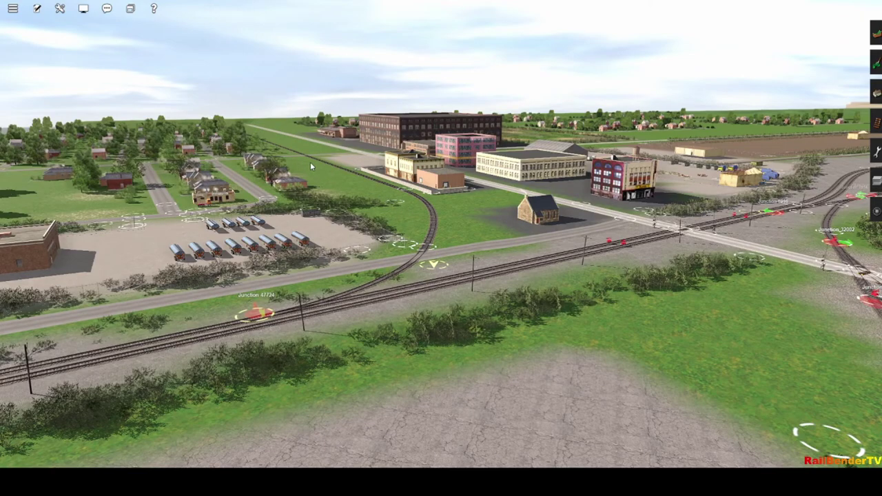
right_click_drag(310, 161, 504, 229)
scroll(506, 225, "down", 5)
Step: Follow the parallel yard tracks past the container terminal and under the highway overpass to the double track beyond
right_click_drag(420, 264, 411, 214)
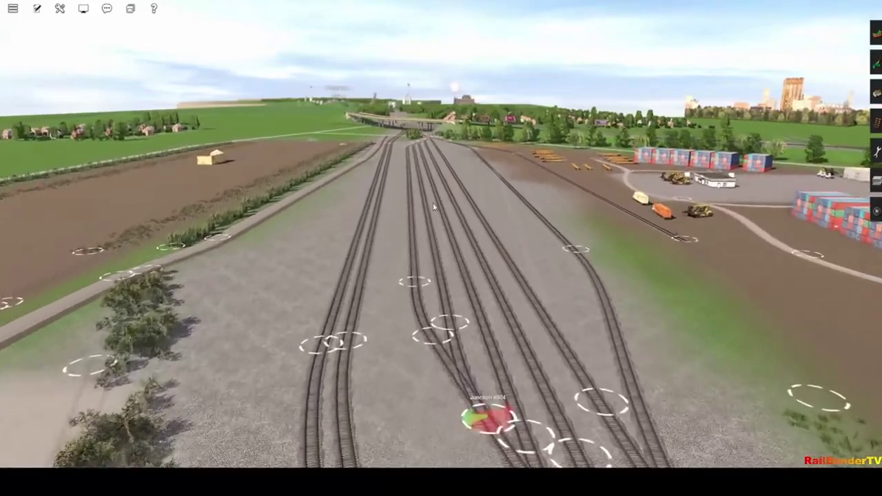
scroll(435, 205, "up", 6)
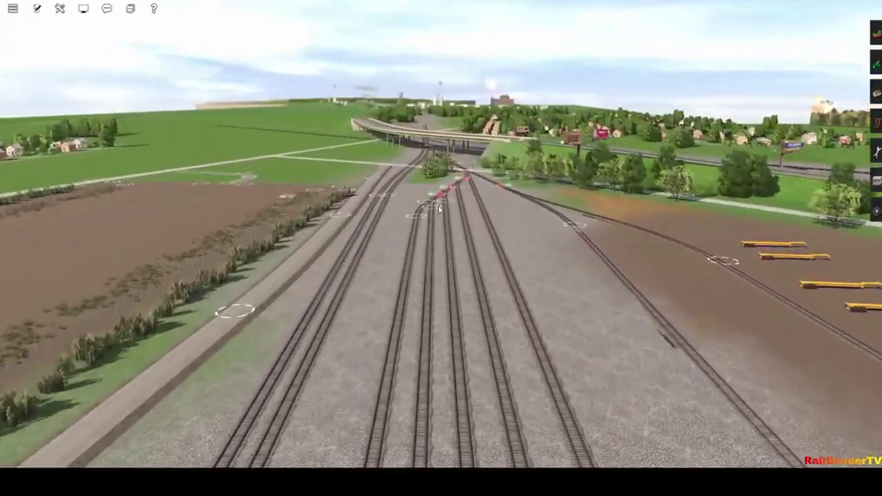
scroll(438, 207, "up", 8)
scroll(441, 207, "up", 3)
scroll(443, 199, "up", 8)
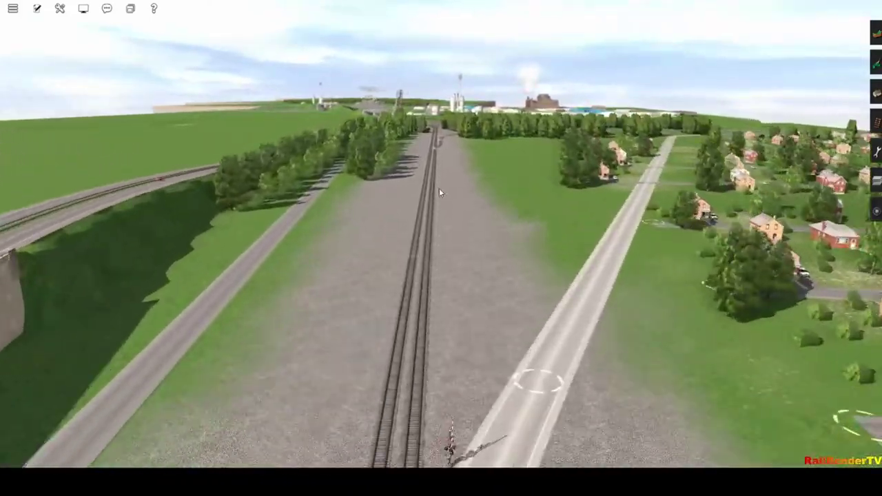
Step: Follow the double-track main line through the wooded junction to the sidings at the diesel storage tanks, viewing the factory complex across the tracks
scroll(443, 190, "up", 6)
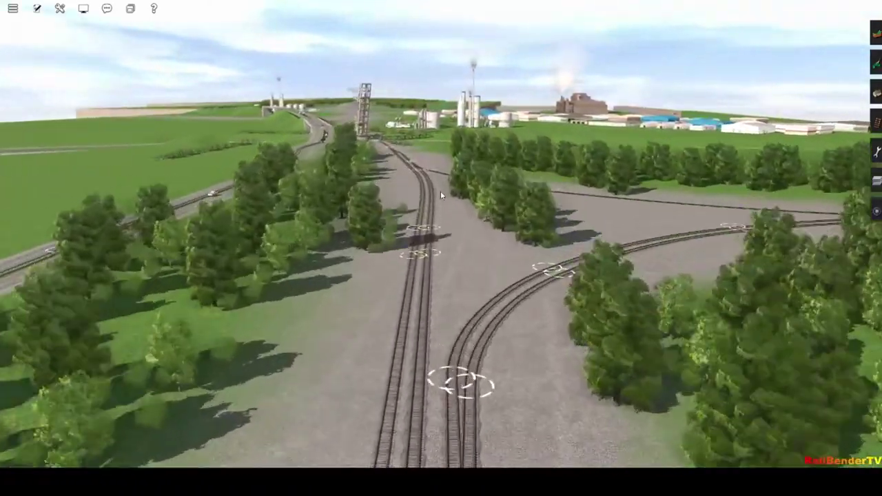
scroll(435, 195, "up", 8)
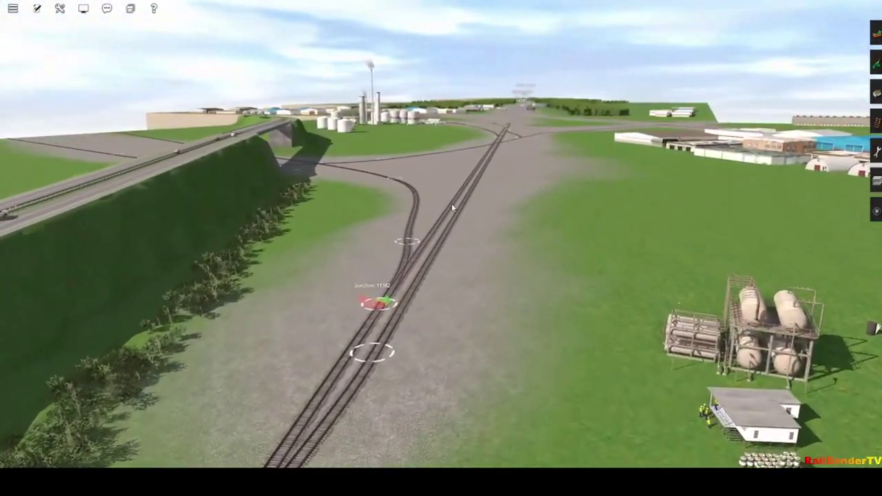
scroll(428, 193, "up", 8)
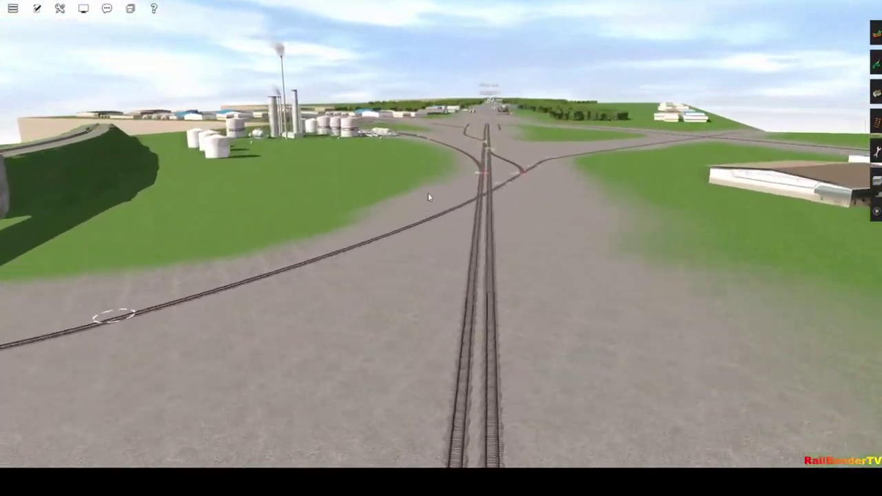
key("Right")
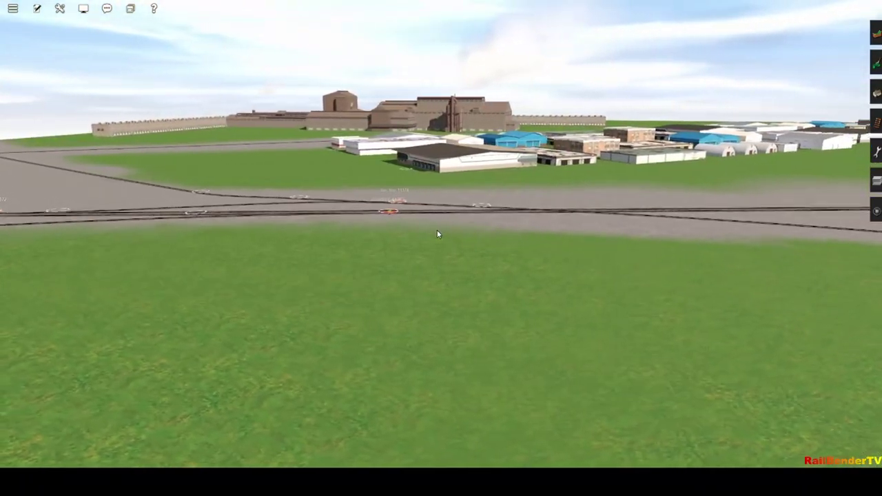
key("Left")
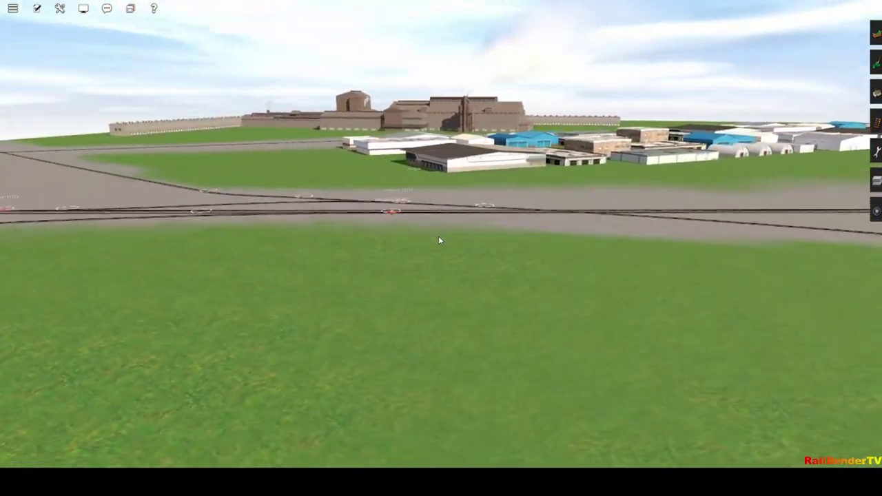
key("Left")
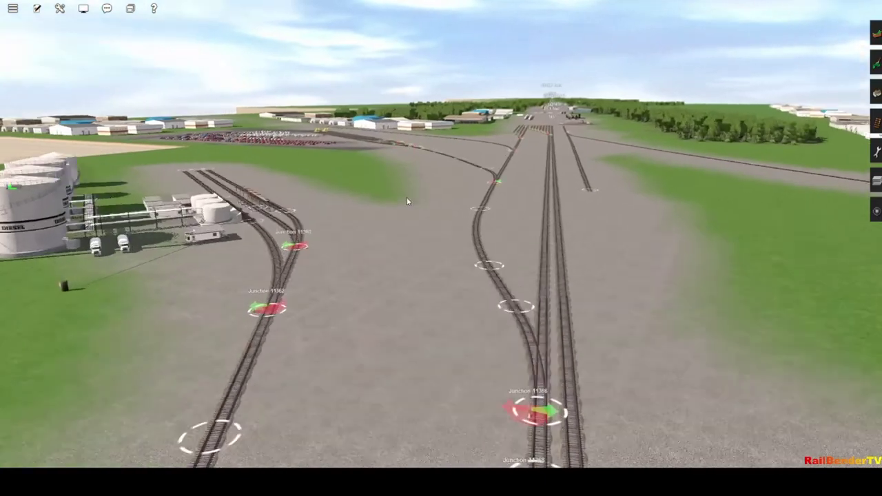
Step: Inspect the large vehicle storage lot beside the fan of unloading tracks, circling around its rows of parked cars
key("Up")
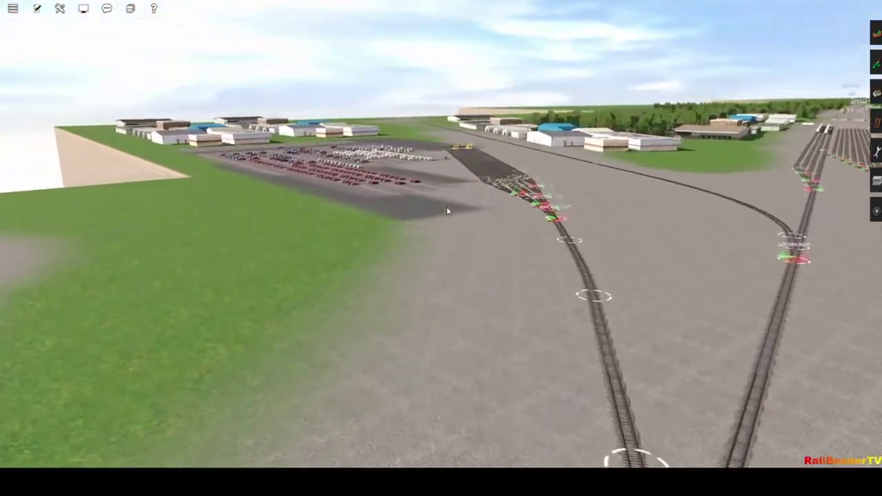
key("Up")
key("Left")
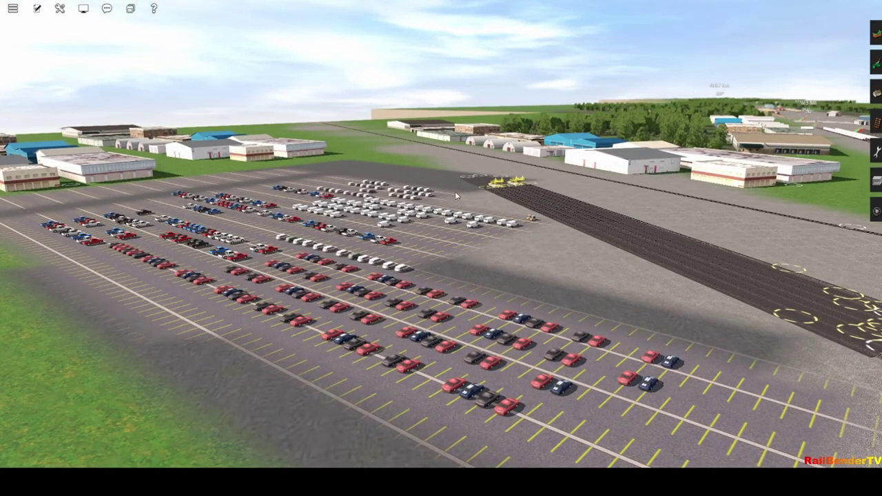
key("Right")
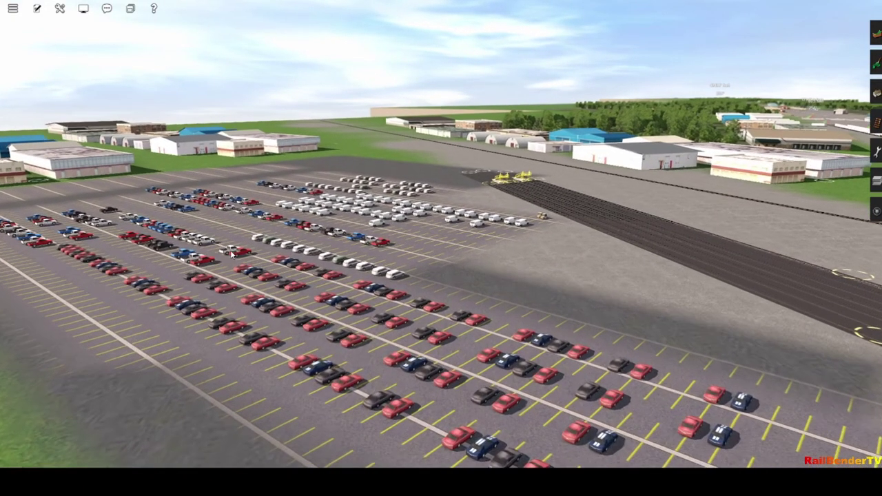
key("Right")
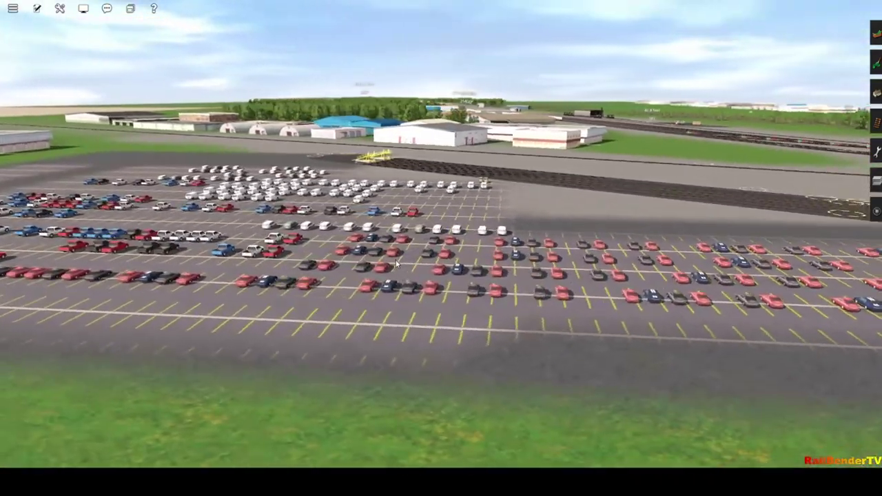
key("Right")
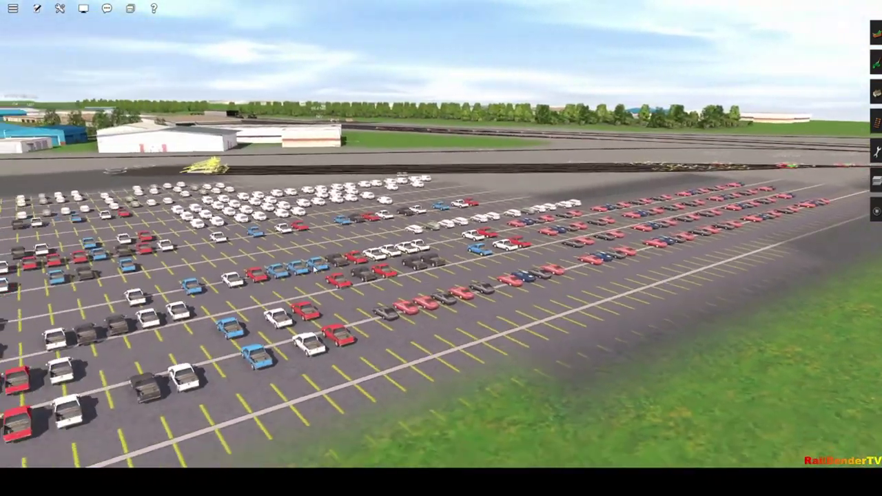
key("Right")
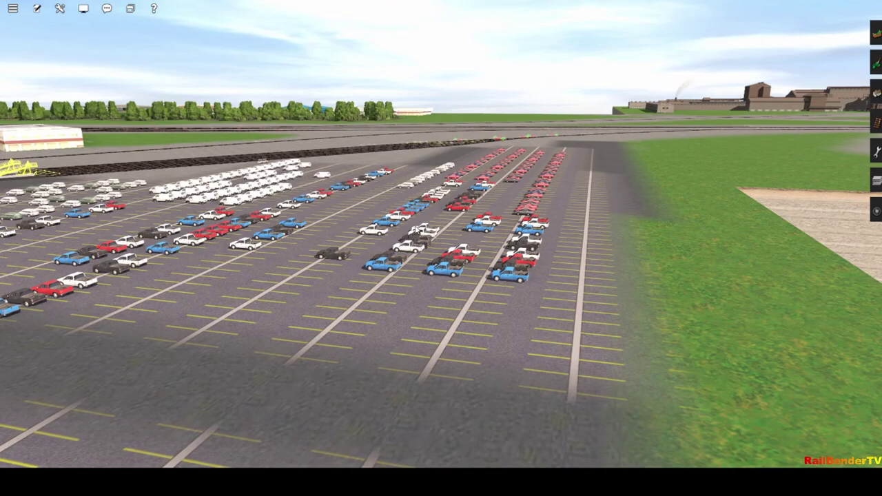
Step: View the rows of pickup trucks in the vehicle storage lot up close
key("Up")
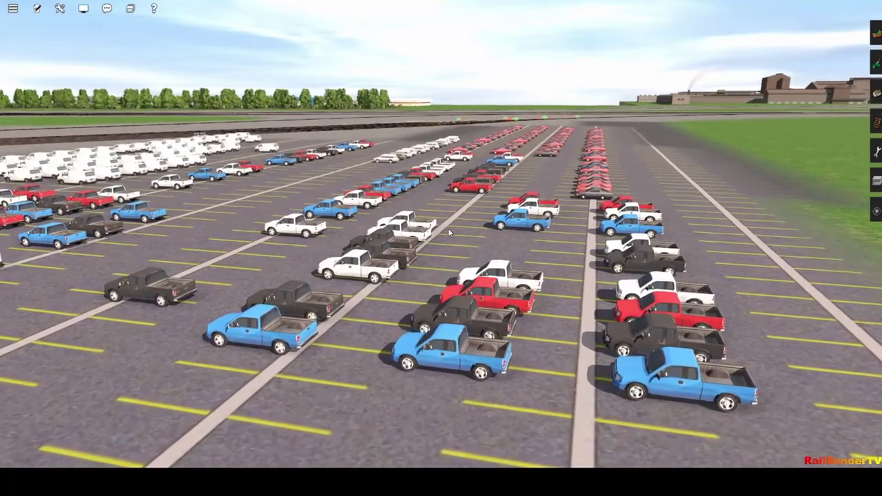
key("Up")
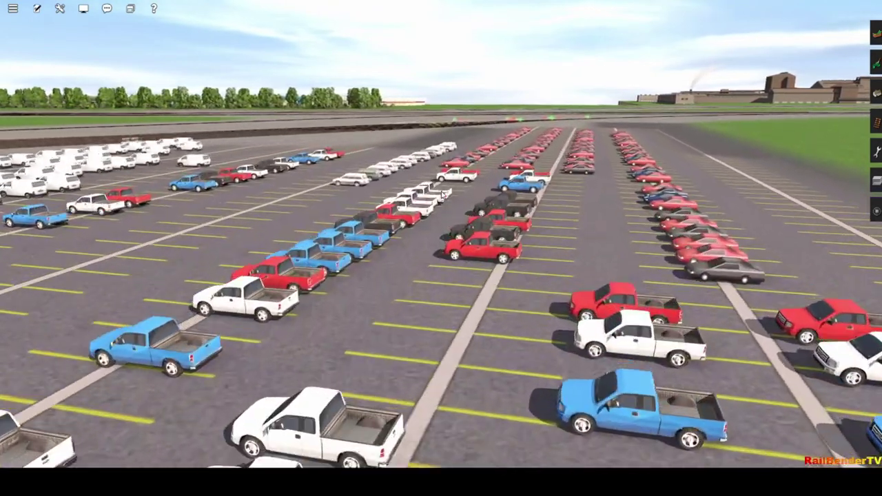
key("Right")
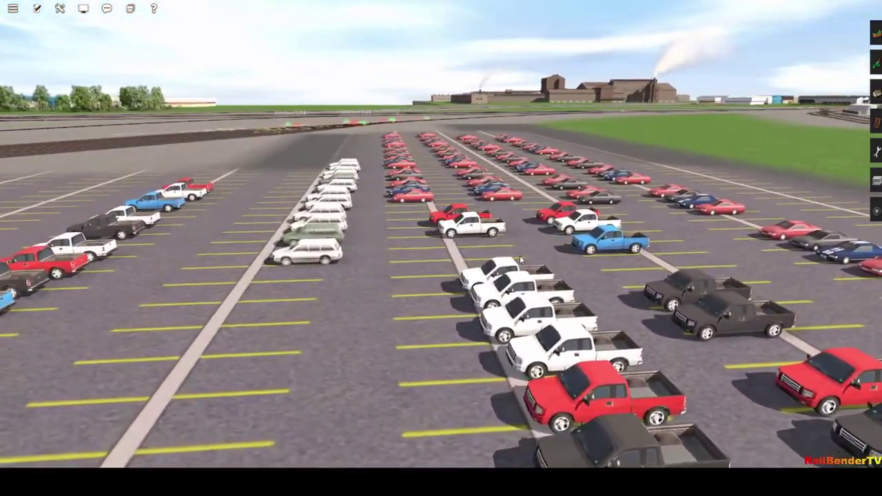
key("Right")
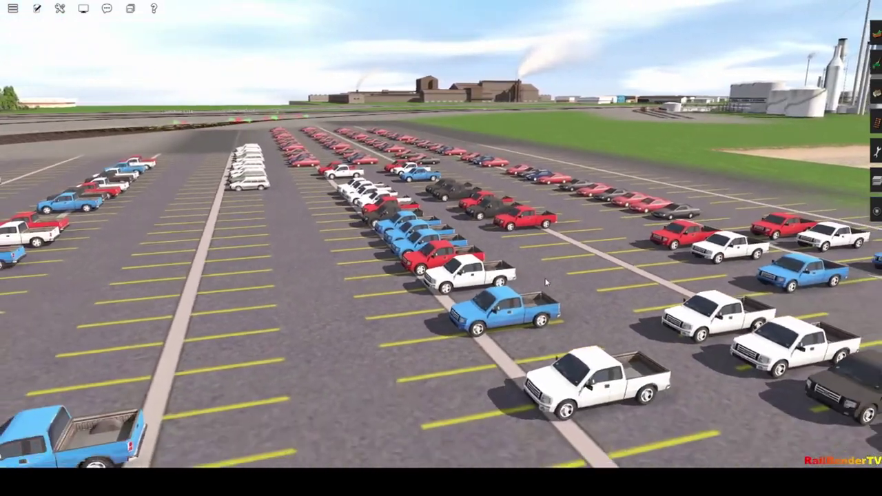
key("Up")
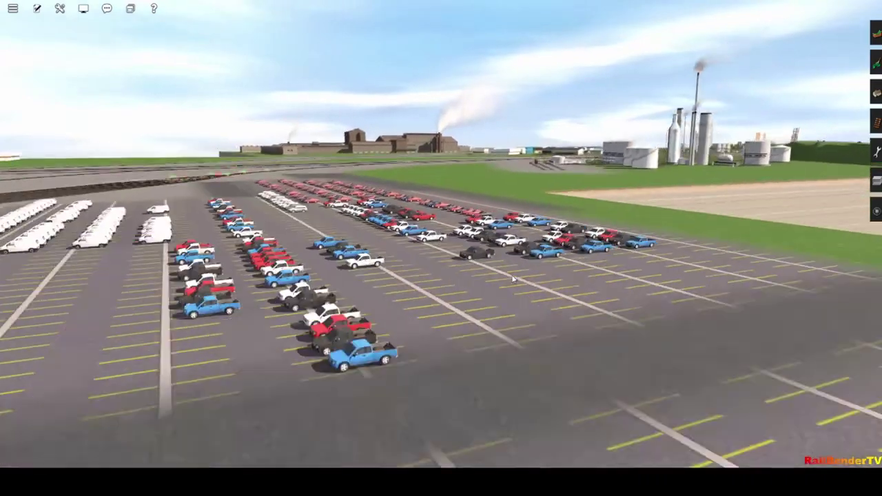
Step: Inspect the yellow unloading ramps at the end of the paved tracks beside the vehicle storage lot
key("Left")
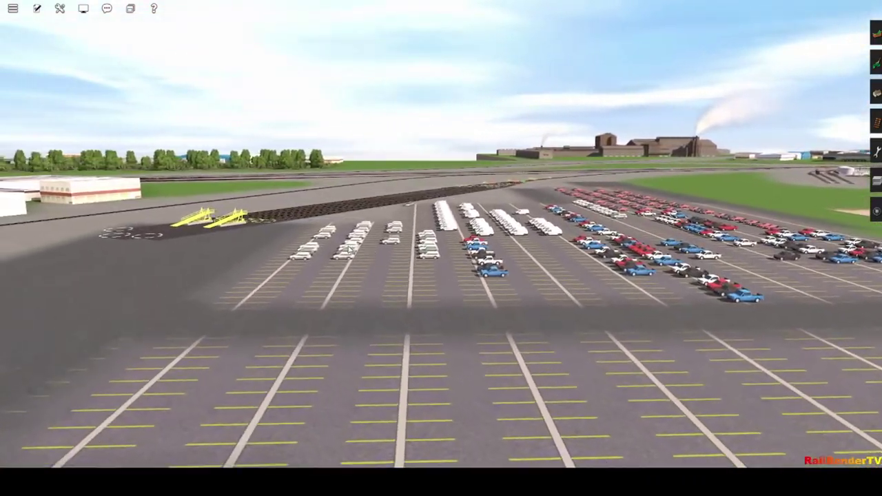
key("Left")
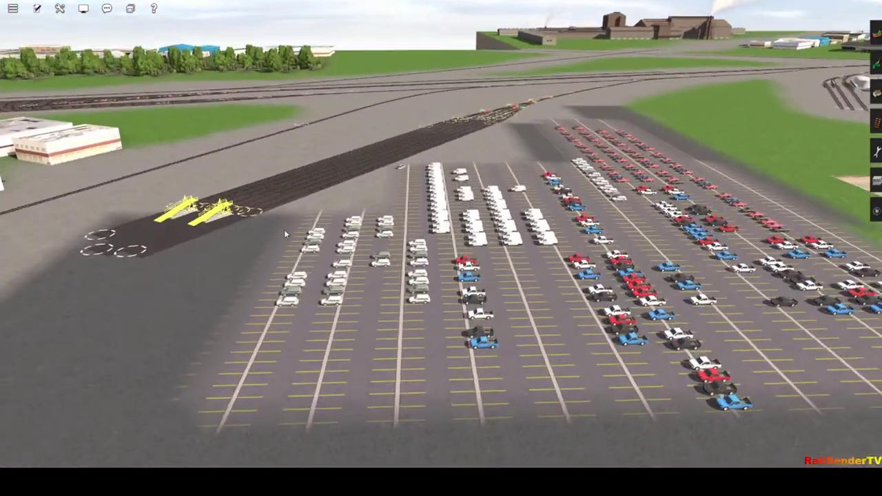
scroll(397, 238, "up", 3)
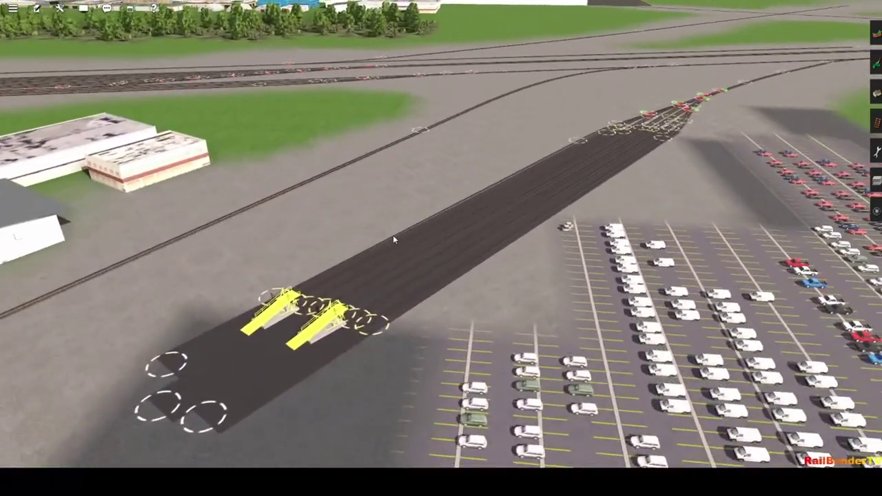
Step: Examine the junctions where the vehicle lot lead, the branch track and the large yard diverge beside the main line
key("Left")
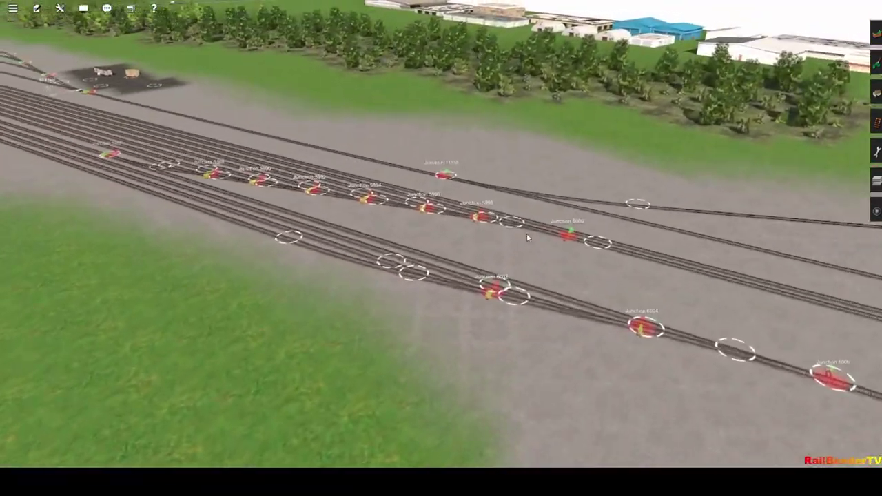
key("Left")
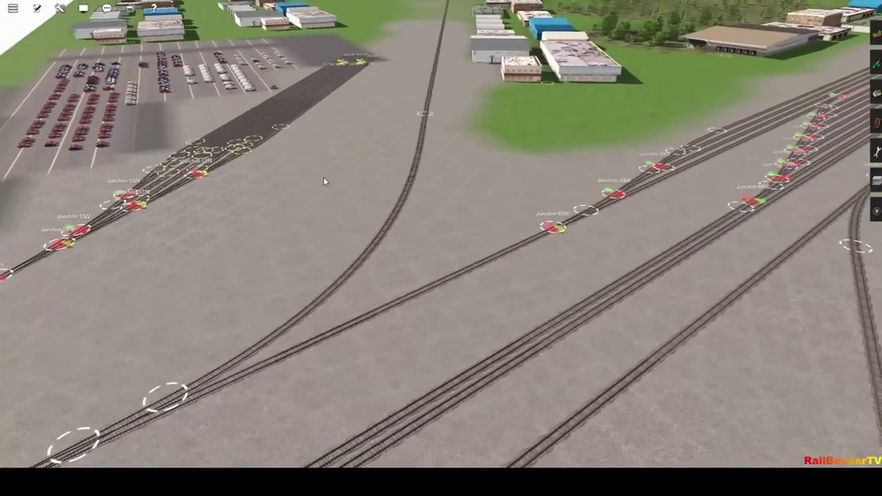
right_click_drag(323, 177, 381, 226)
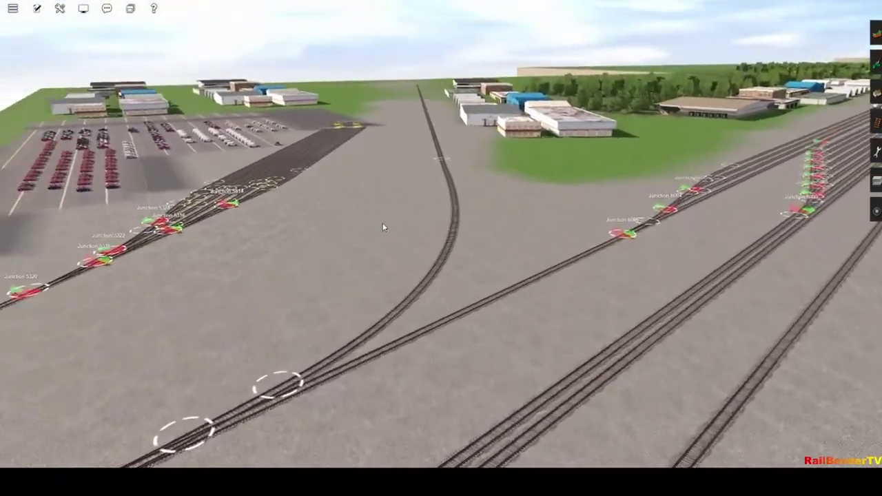
key("Right")
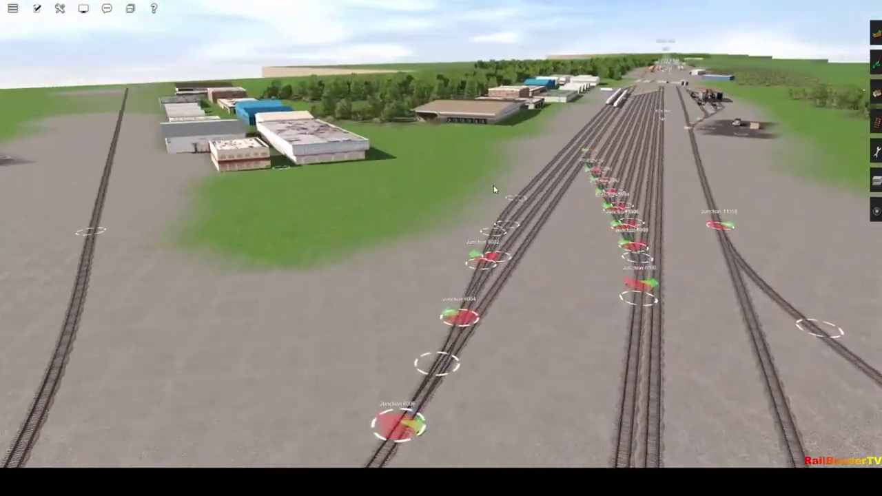
Step: Examine the large multi-track yard, including the two white freight car strings, the engine shed with locomotives and the adjoining warehouses
key("Up")
key("Down")
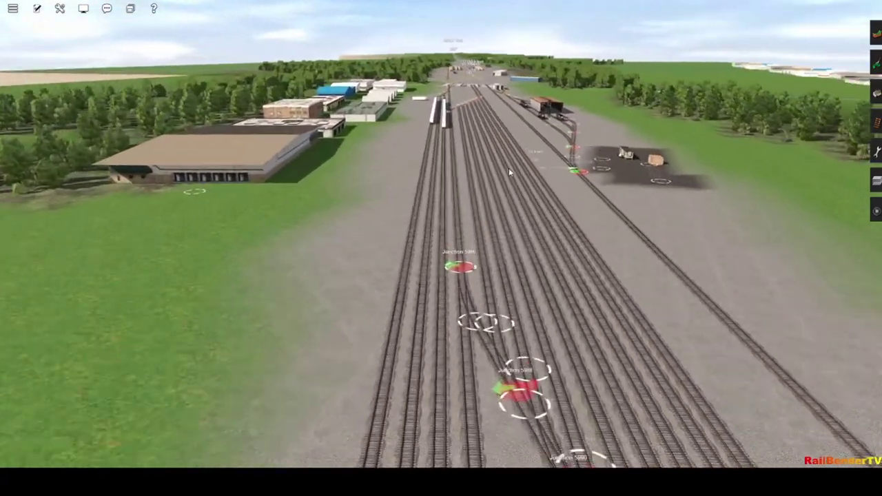
key("Up")
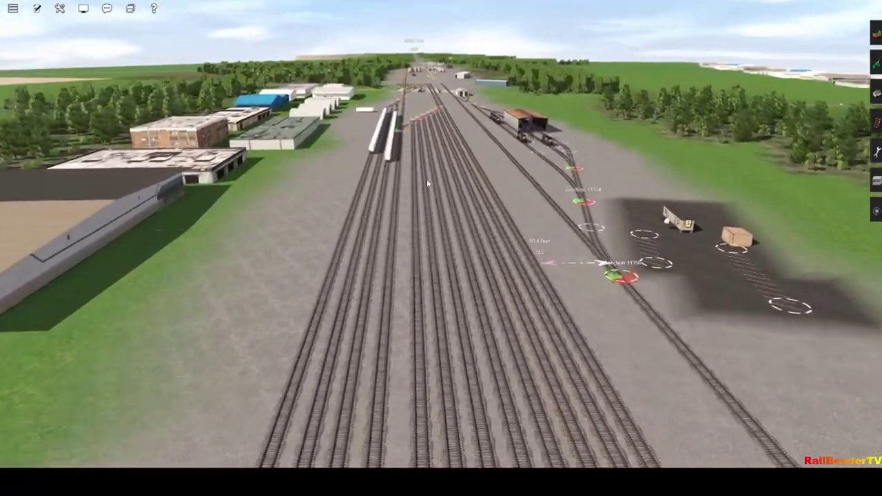
key("Down")
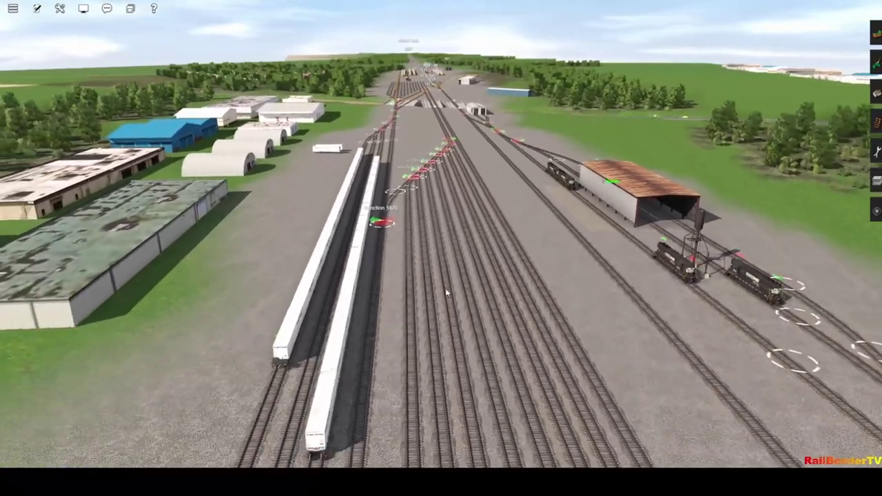
key("Left")
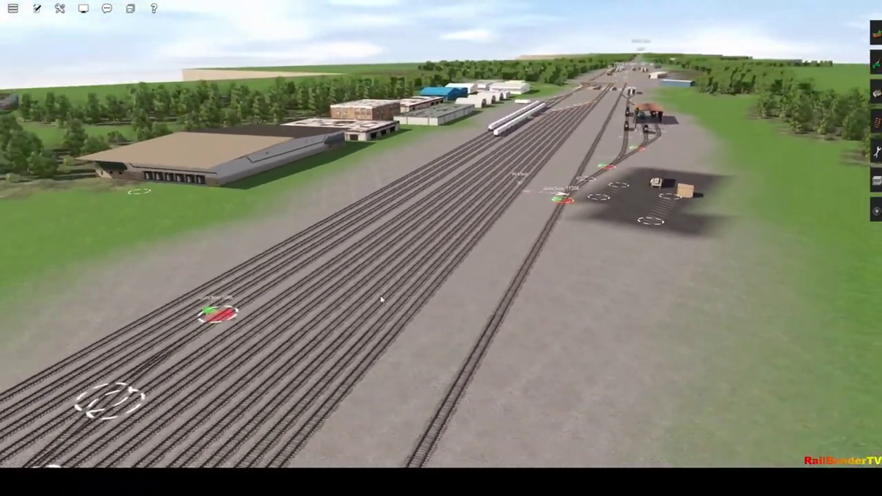
key("Right")
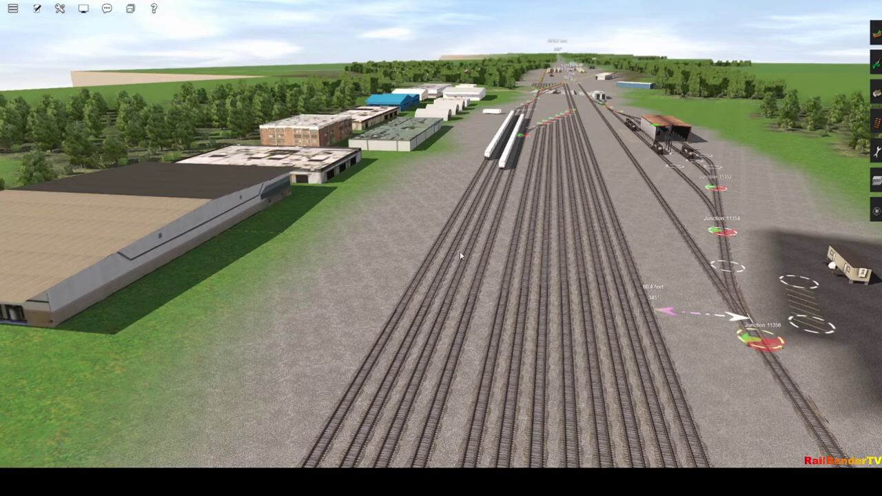
Step: Examine the engine shed, the parked locomotives and the service tower beside the multi-track yard up close
key("Up")
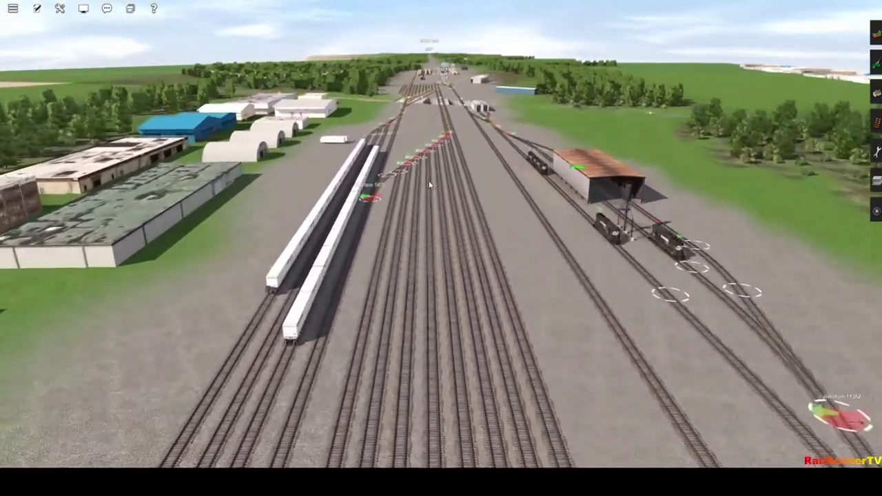
key("Right")
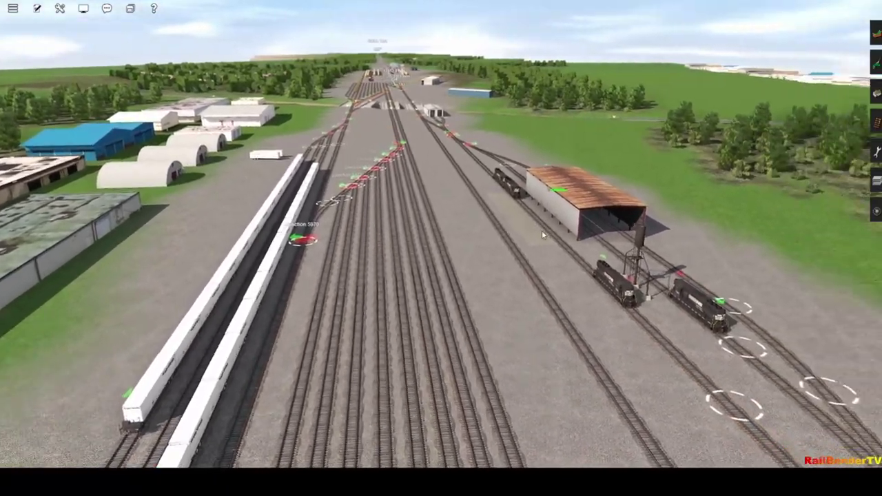
key("Down")
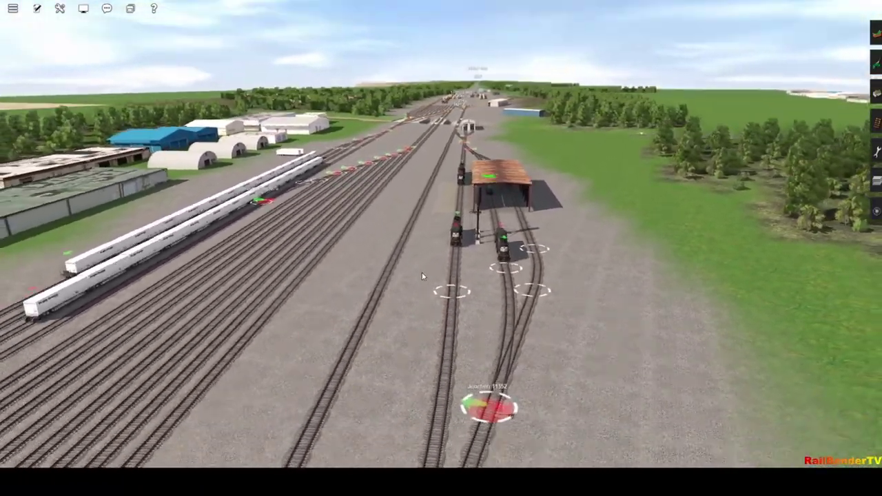
key("Left")
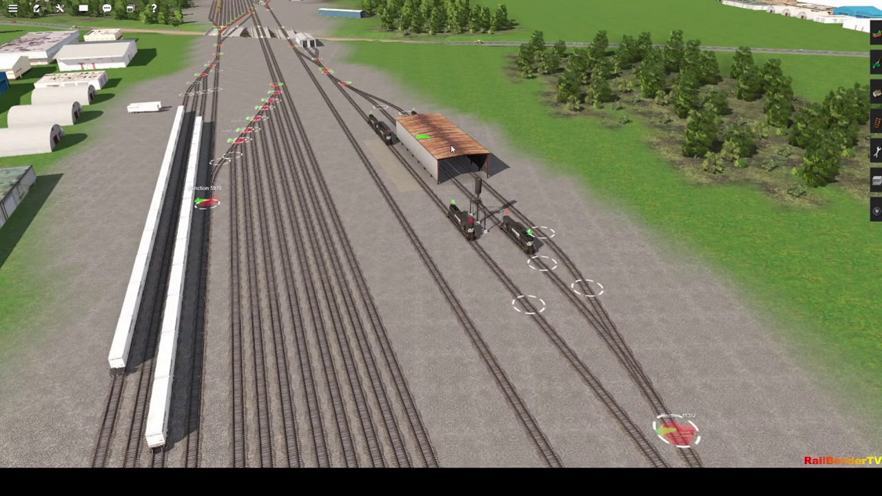
key("Up")
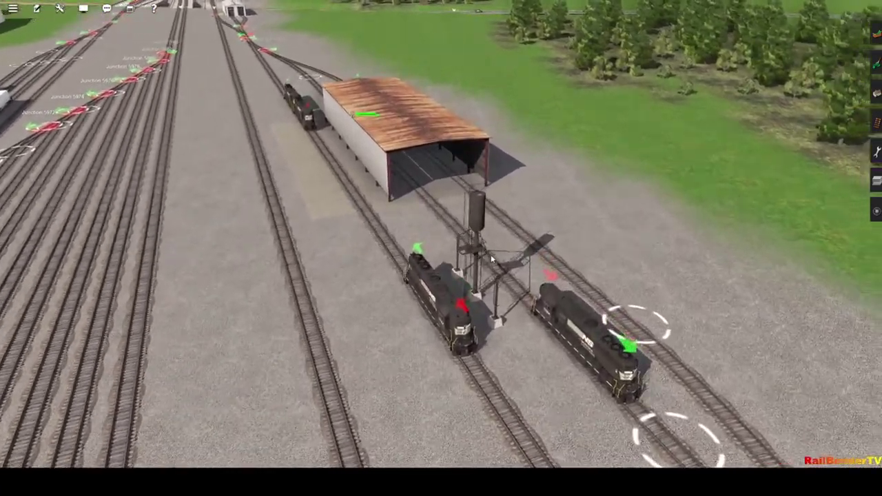
key("Down")
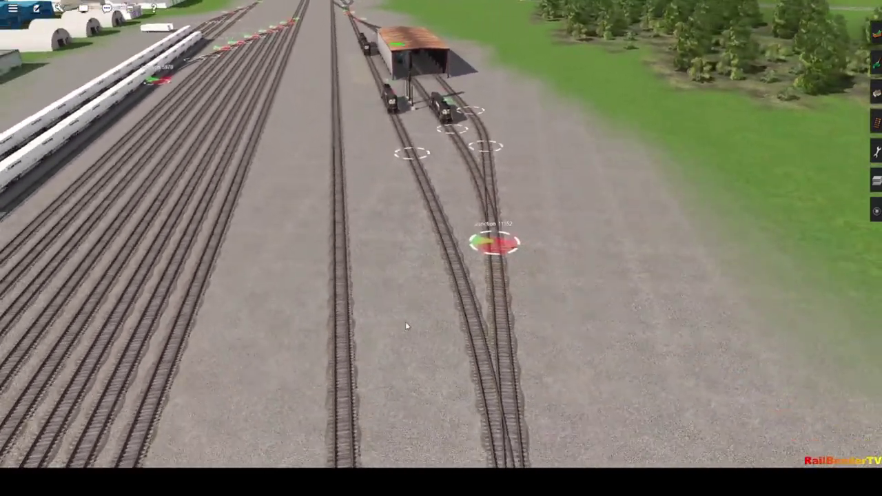
Step: Inspect the paved parking lot with the office trailer and small shed beside the engine facility lead
key("Right")
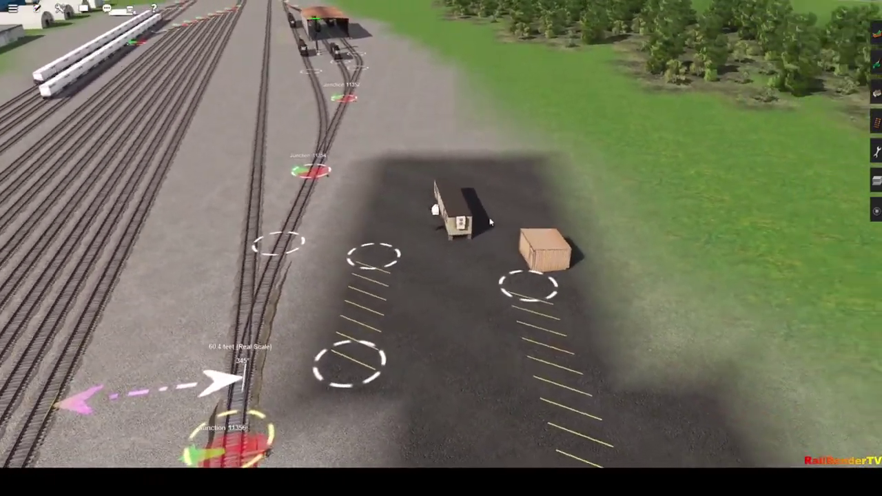
key("q")
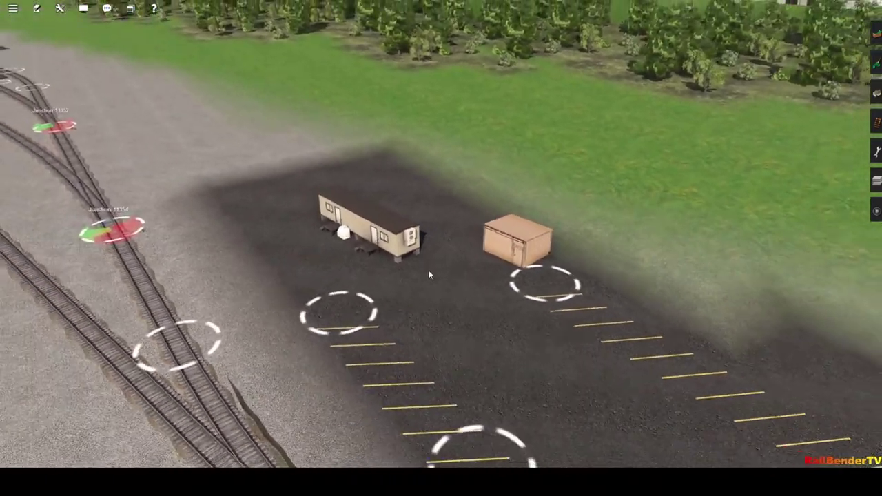
key("Down")
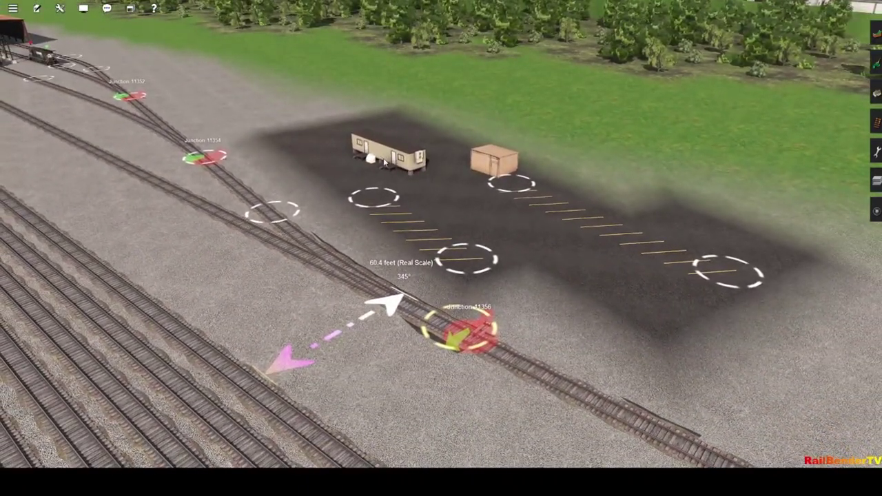
scroll(383, 160, "up", 2)
scroll(383, 167, "down", 3)
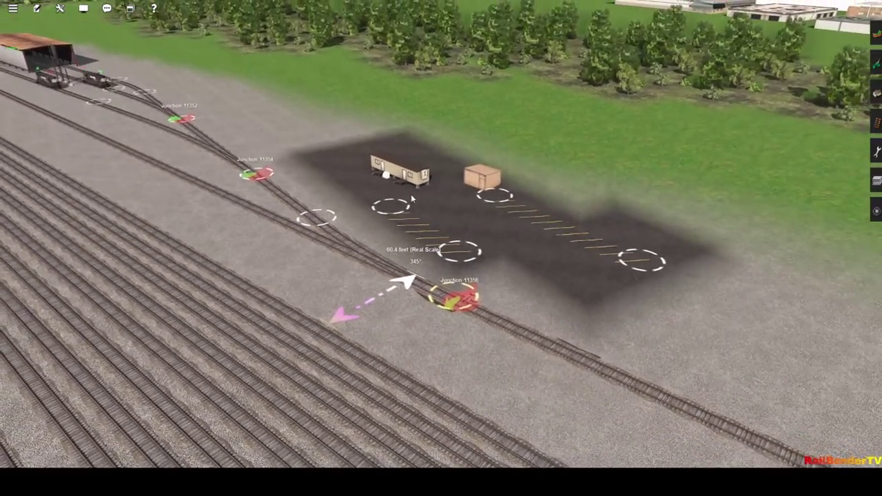
Step: Examine the parallel railroad bridges over the divided highway between the two yards, including from the highway side
key("Up")
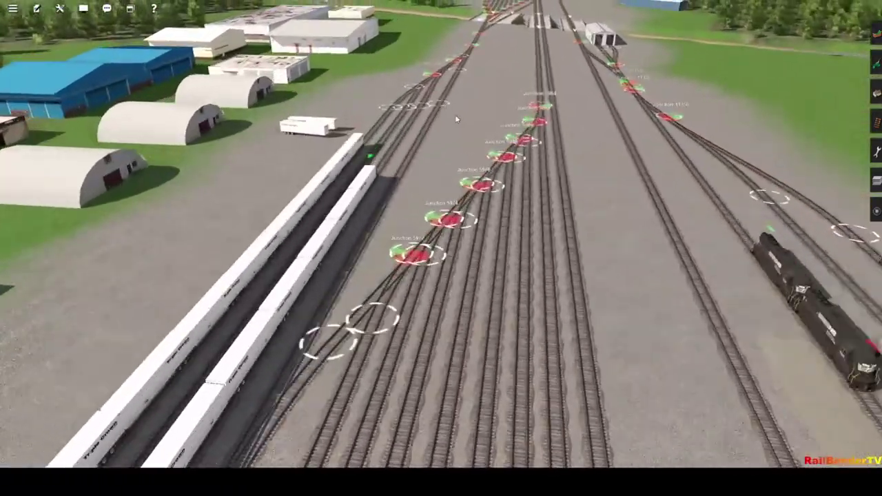
key("Up")
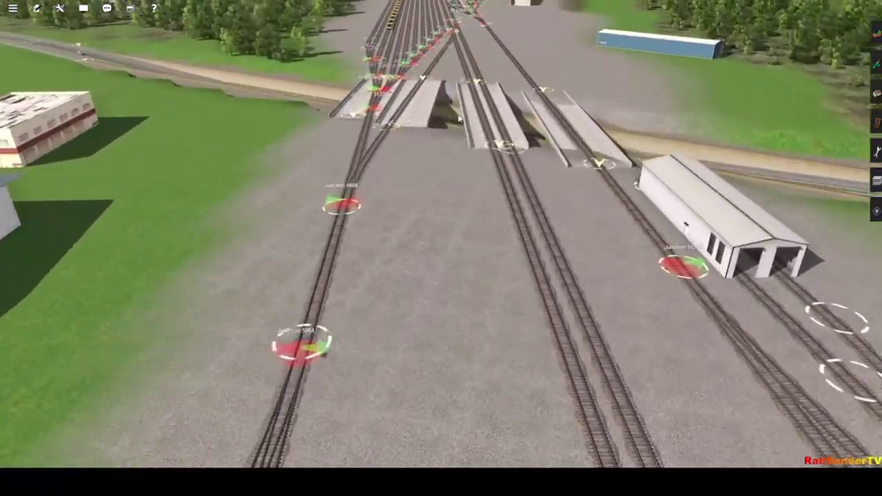
key("Up")
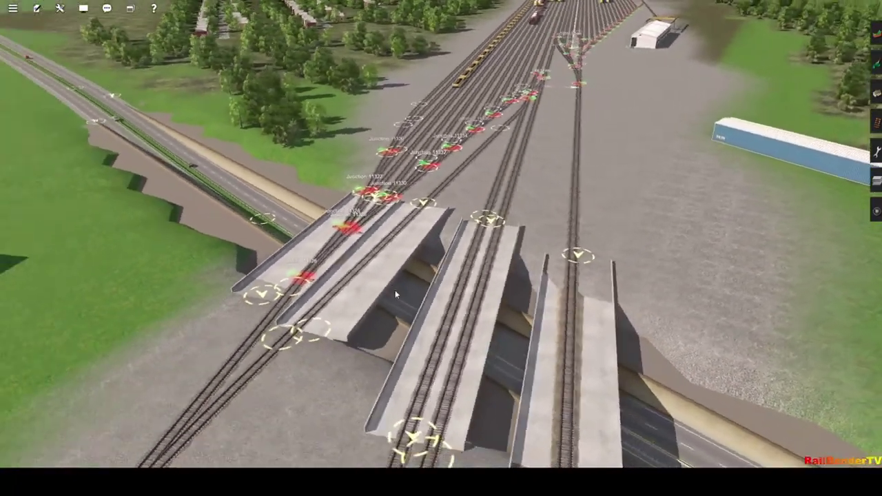
right_click_drag(396, 295, 472, 356)
right_click_drag(353, 313, 374, 325)
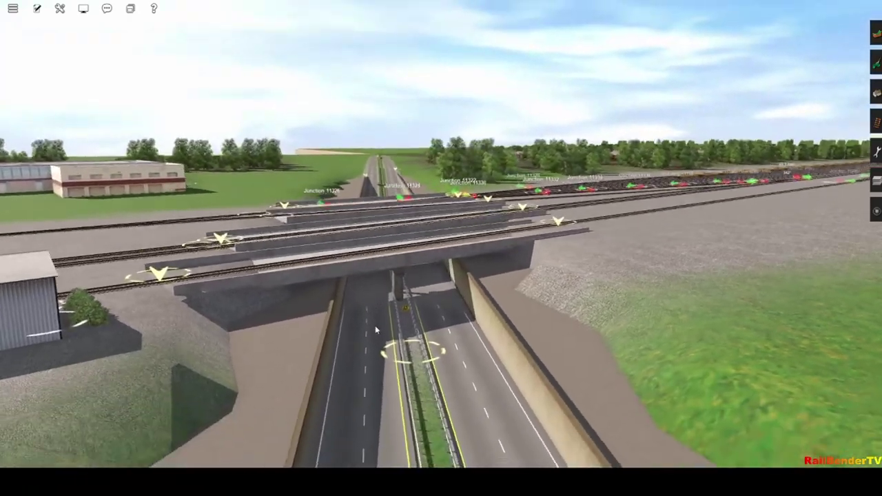
scroll(386, 328, "up", 5)
scroll(389, 318, "down", 6)
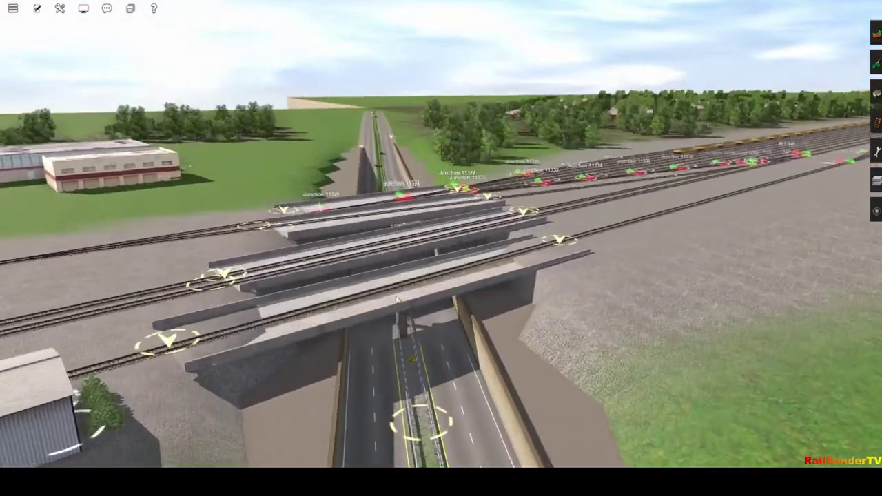
right_click_drag(396, 298, 387, 205)
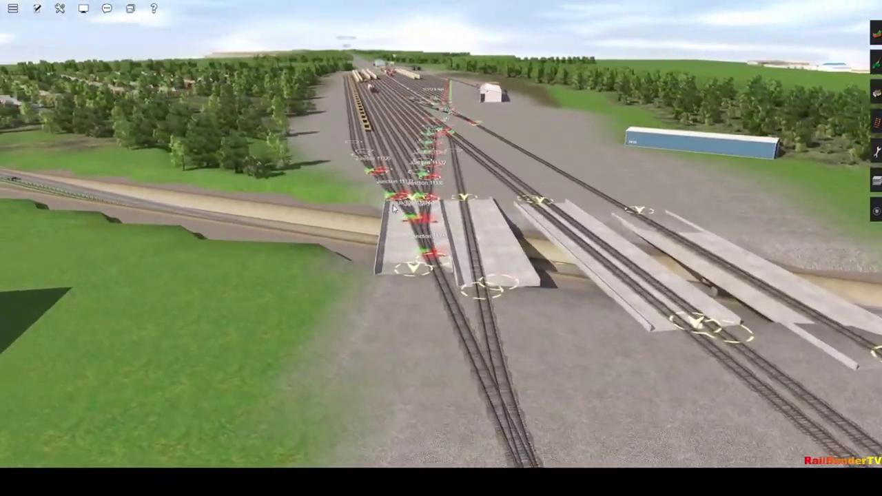
Step: Survey the large yard beyond the highway bridges, including its autorack strings, yellow flatcars, mixed freight cars and junction ladders
scroll(387, 205, "up", 8)
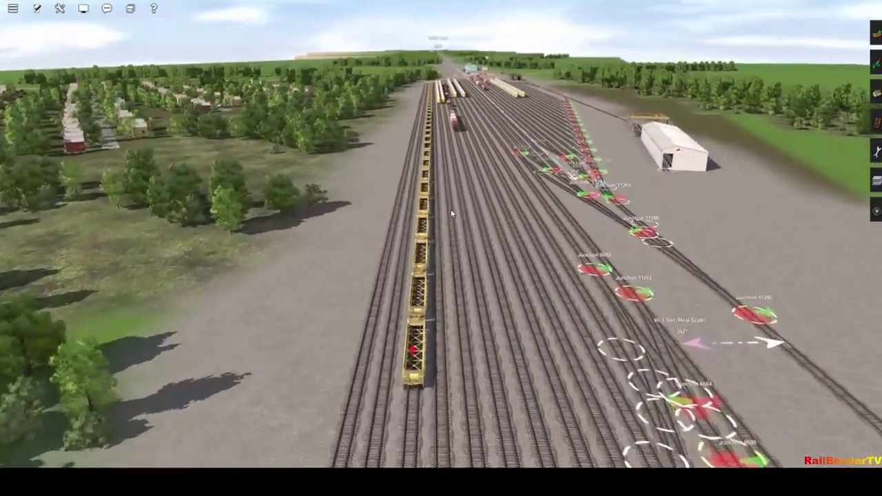
scroll(451, 209, "up", 8)
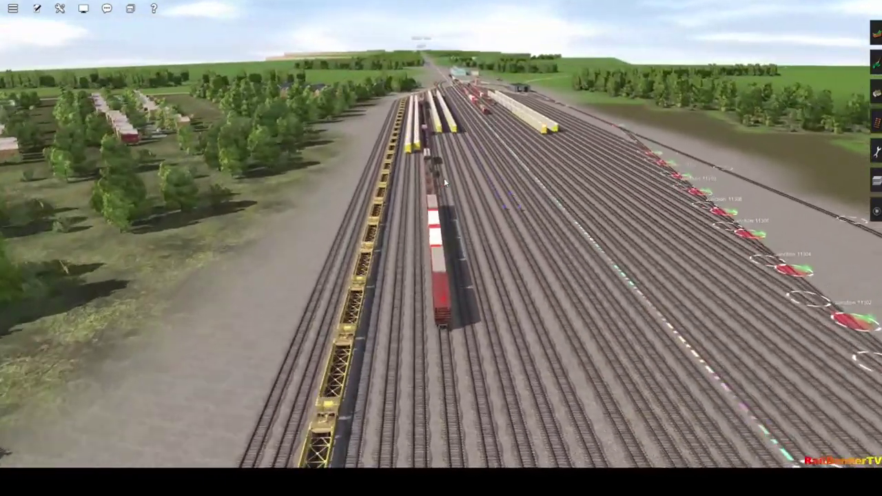
scroll(446, 174, "up", 8)
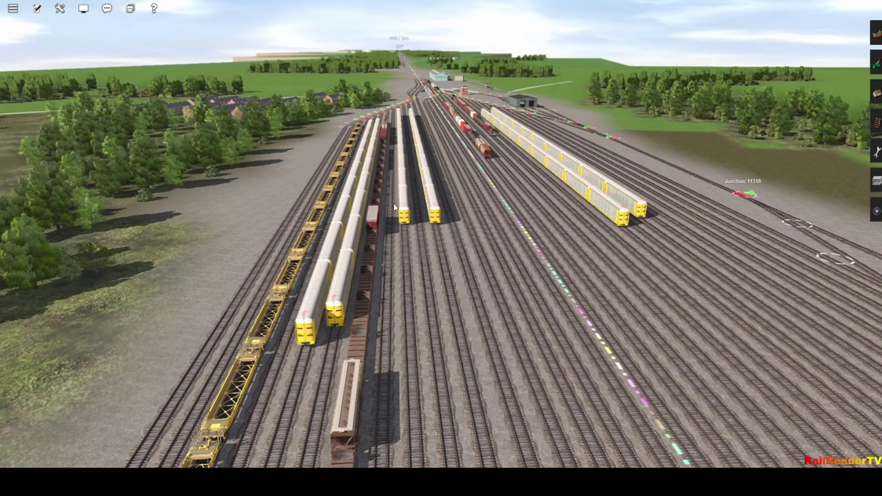
scroll(405, 223, "down", 8)
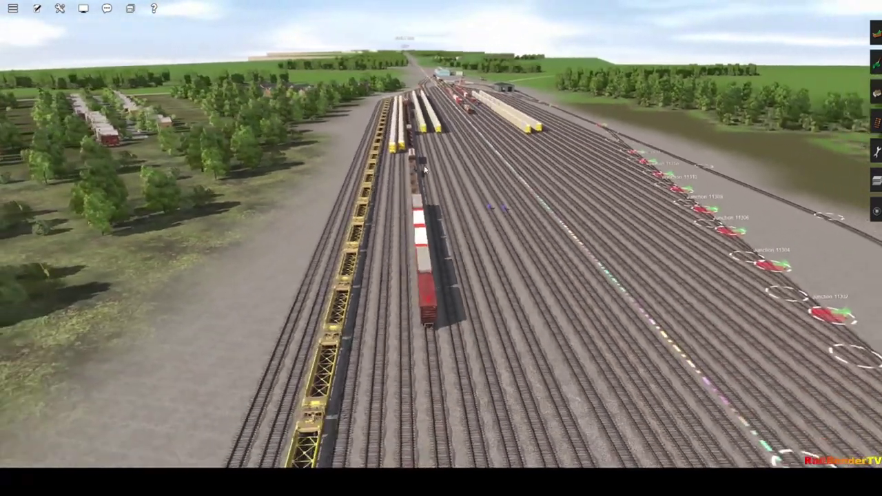
scroll(396, 101, "down", 8)
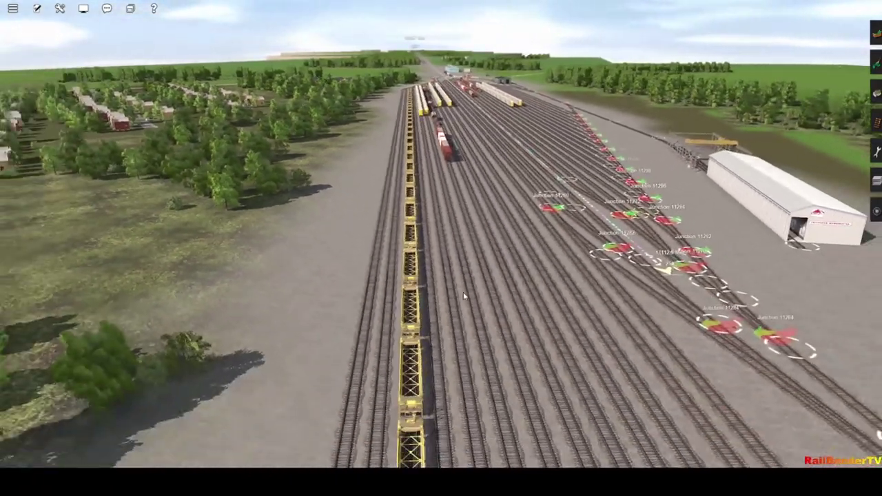
scroll(453, 174, "down", 2)
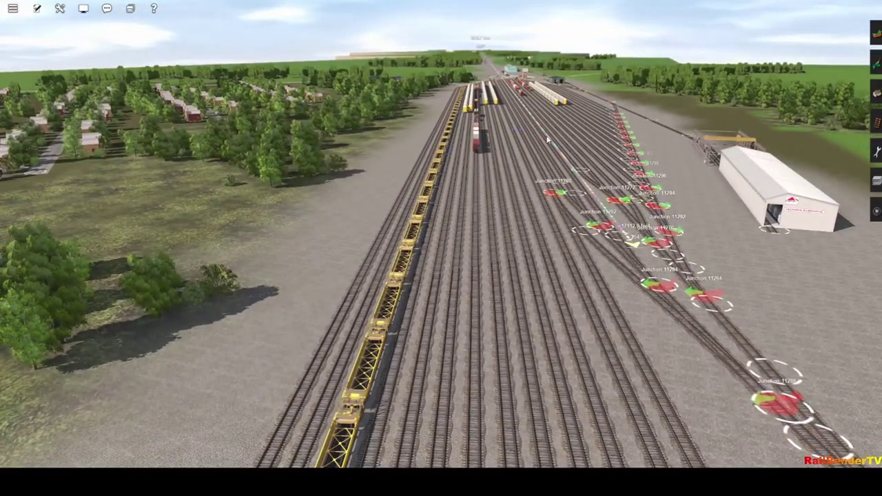
scroll(526, 156, "up", 8)
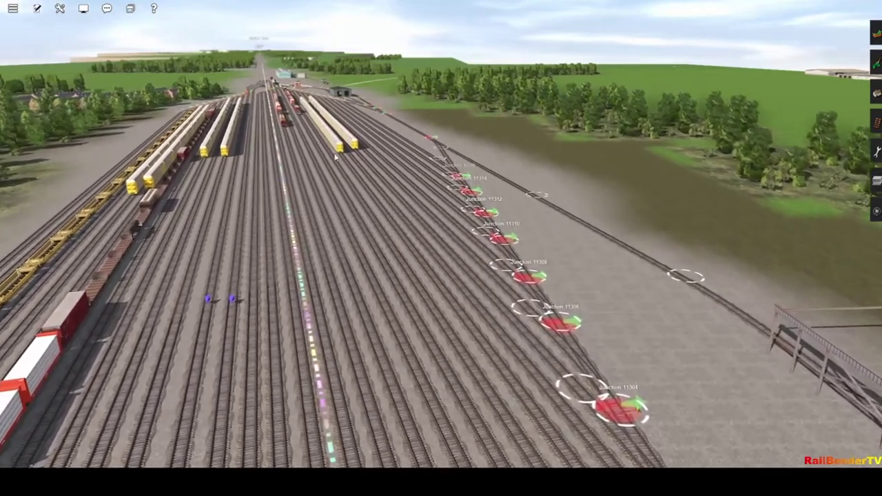
scroll(511, 185, "up", 6)
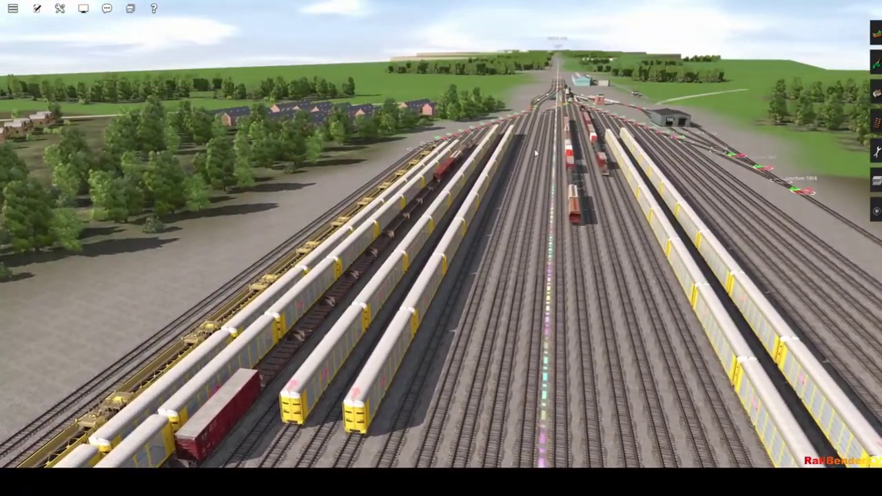
scroll(520, 150, "down", 5)
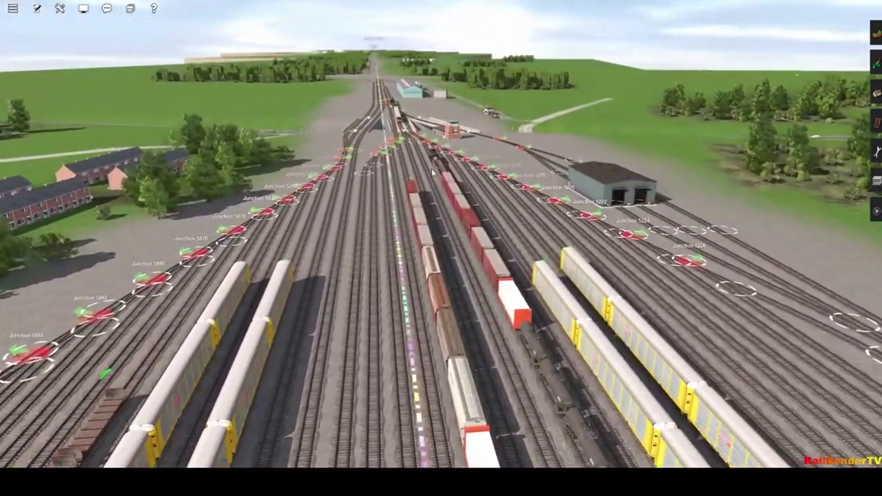
Step: Inspect the blue Conrail locomotive and its freight train standing at the junctions beyond the far end of the yard
scroll(434, 162, "up", 3)
scroll(434, 162, "up", 5)
scroll(404, 235, "up", 8)
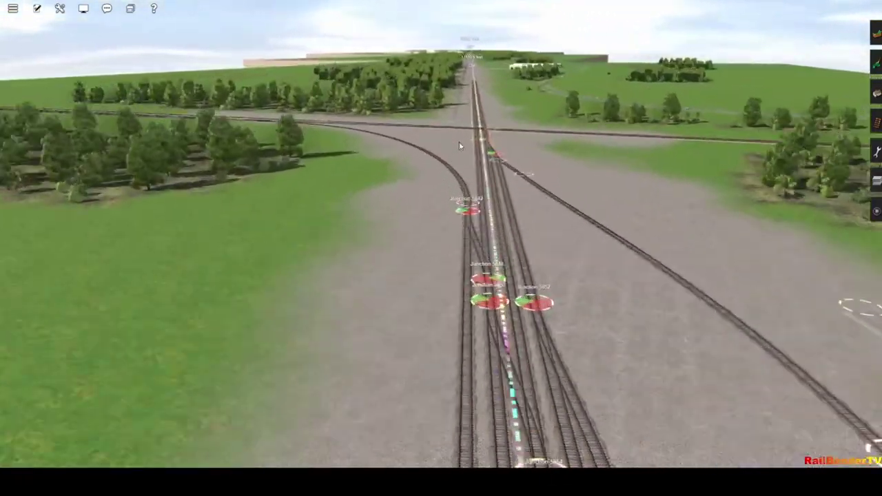
scroll(461, 145, "up", 4)
right_click_drag(606, 314, 545, 181)
scroll(512, 171, "up", 6)
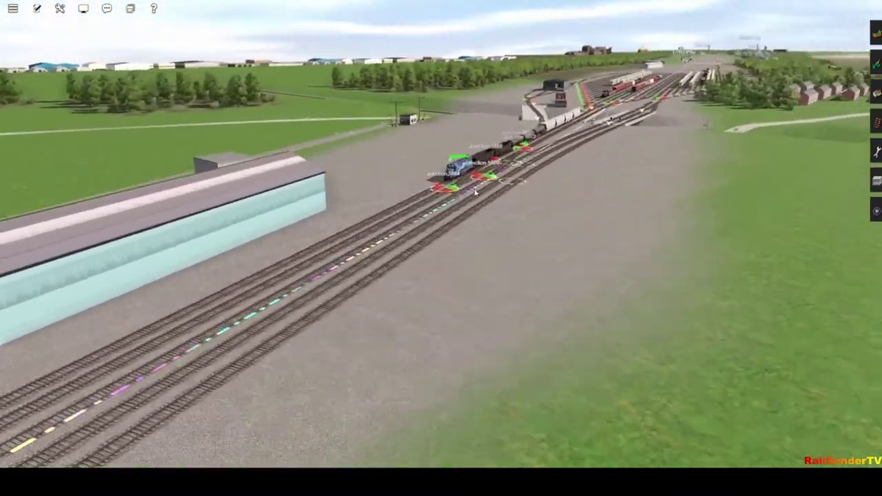
scroll(287, 264, "down", 3)
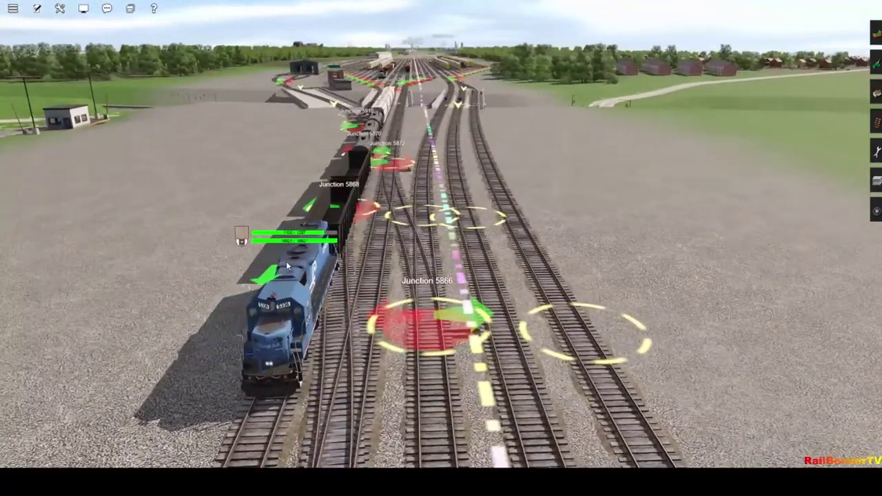
right_click_drag(288, 261, 200, 297)
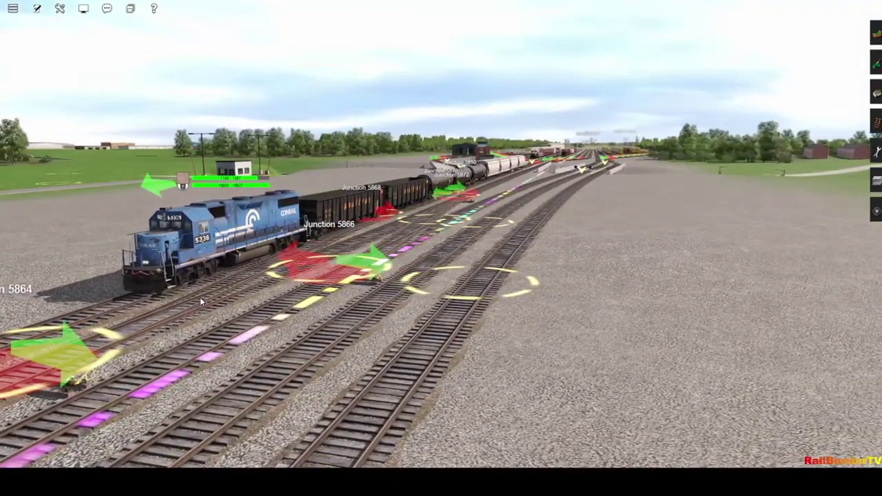
key("Left")
key("Up")
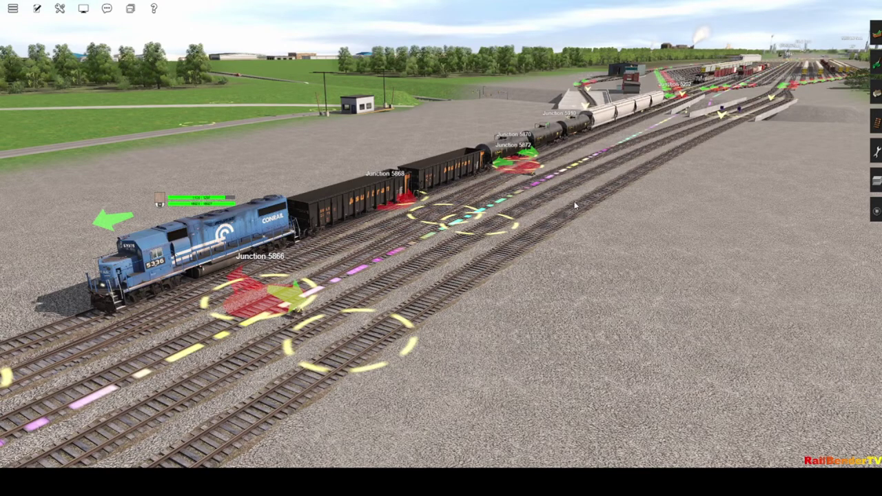
Step: Follow the main line through open country, past the diverging branch junctions and along the utility poles
mouse_move(573, 205)
left_mouse_down()
mouse_move(397, 259)
mouse_move(406, 226)
mouse_move(402, 245)
mouse_move(429, 250)
mouse_move(451, 239)
mouse_move(441, 244)
mouse_move(434, 156)
mouse_move(416, 133)
mouse_move(444, 150)
mouse_move(474, 265)
mouse_move(463, 228)
mouse_move(467, 246)
mouse_move(451, 244)
mouse_move(453, 203)
mouse_move(436, 186)
mouse_move(443, 212)
left_mouse_up()
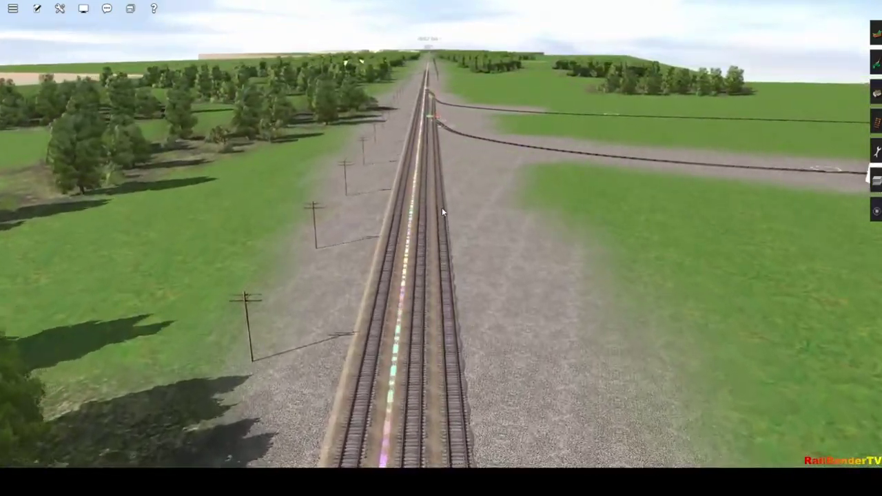
left_click_drag(442, 207, 438, 210)
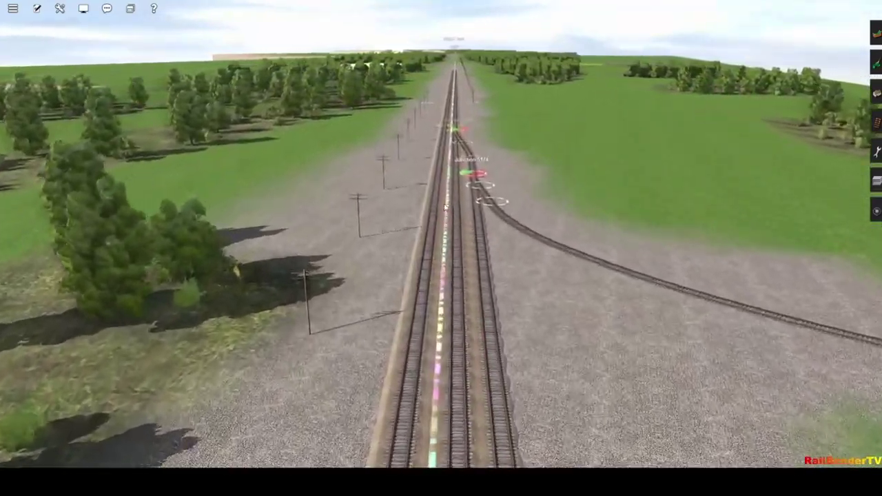
left_click_drag(445, 204, 445, 204)
key("Up")
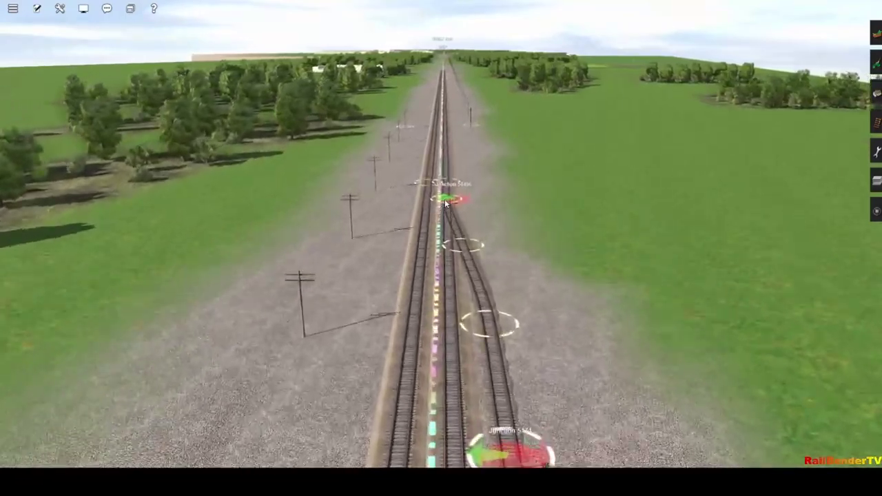
key("Up")
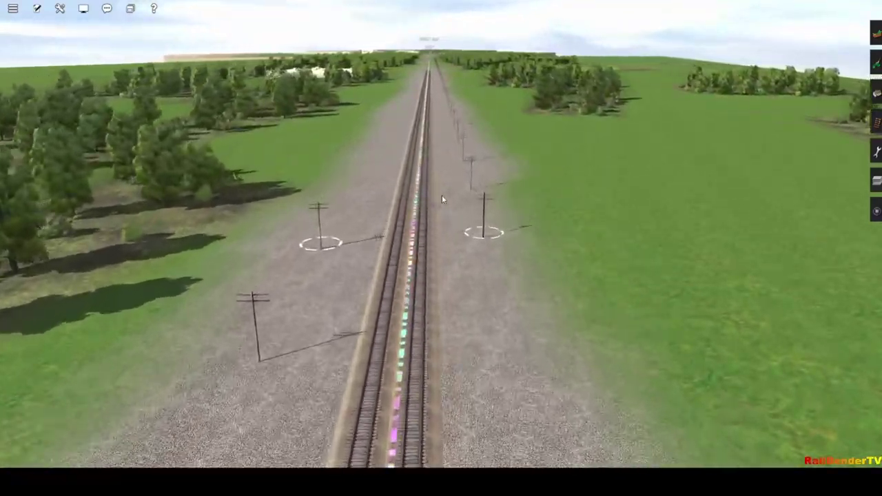
key("Up")
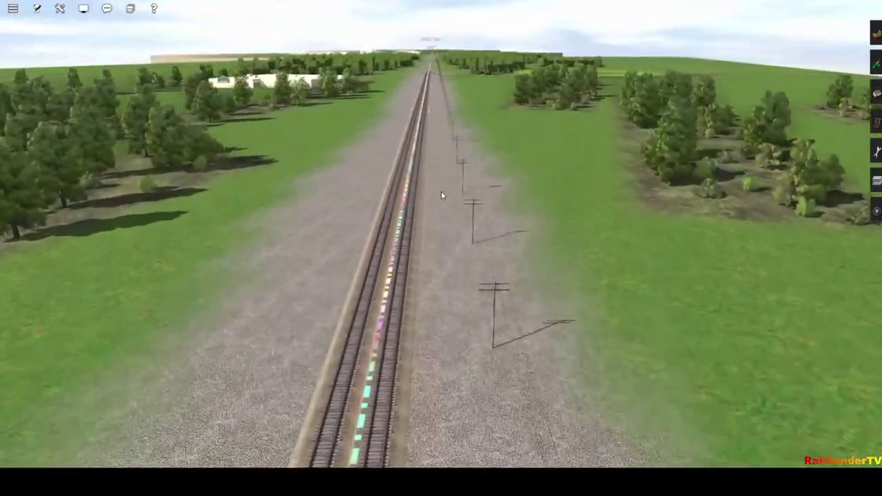
Step: Follow the main line through the wooded country, past the branch junctions and storage tanks, to the bridges near the airport
key("Up")
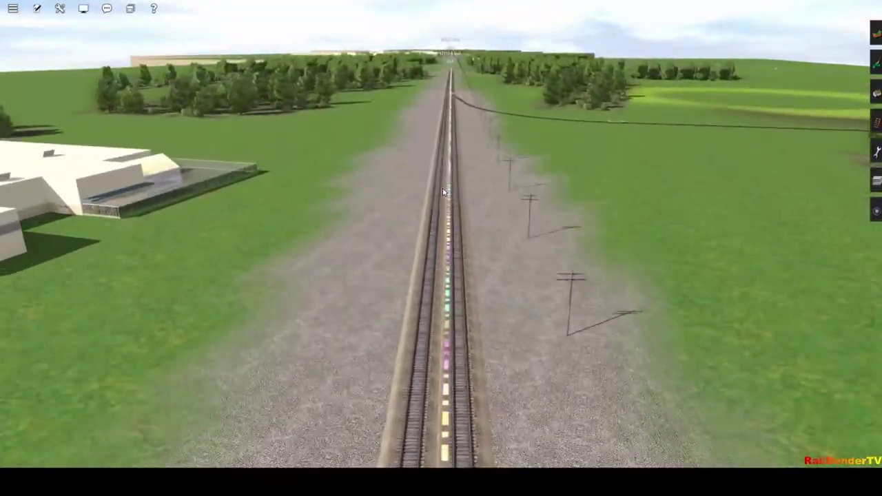
key("Up")
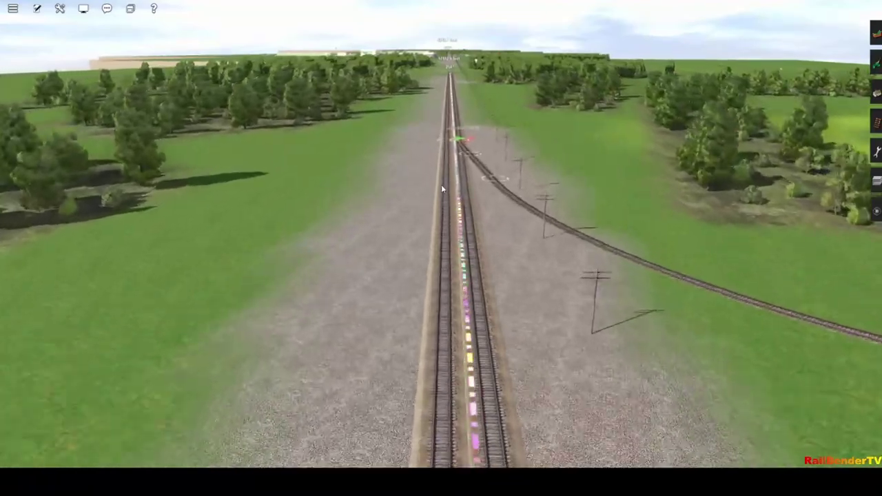
key("Up")
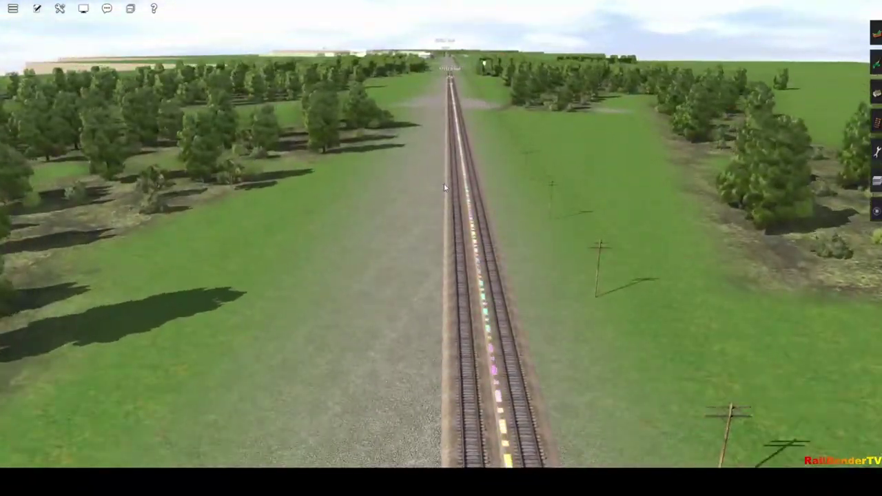
key("Up")
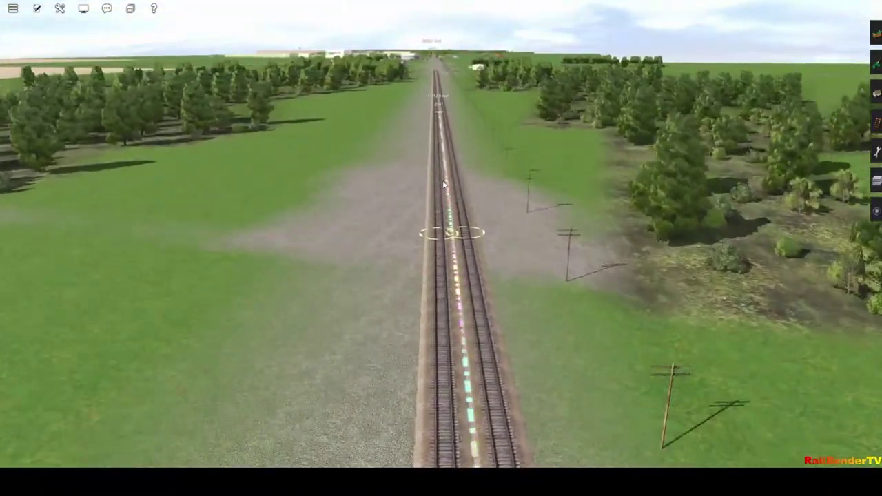
key("Up")
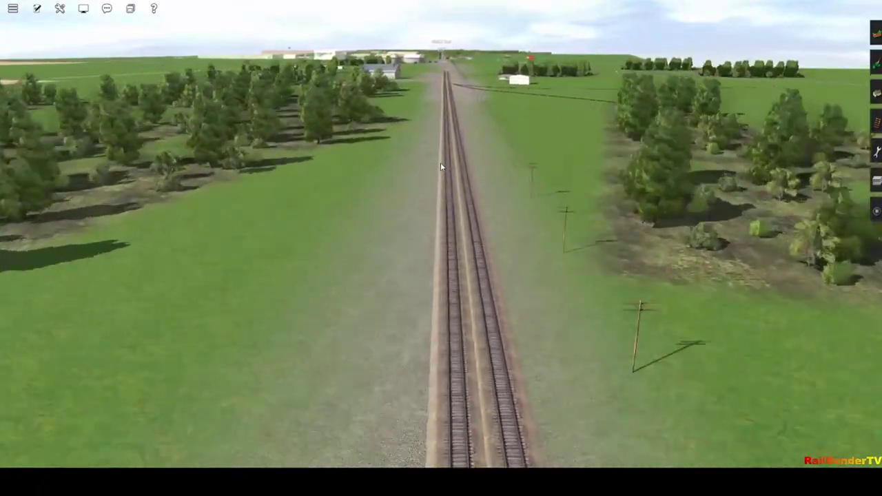
key("Up")
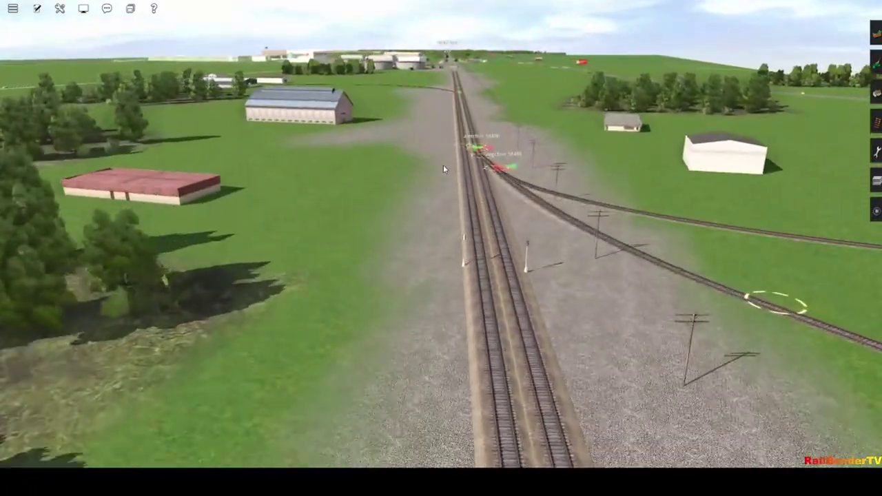
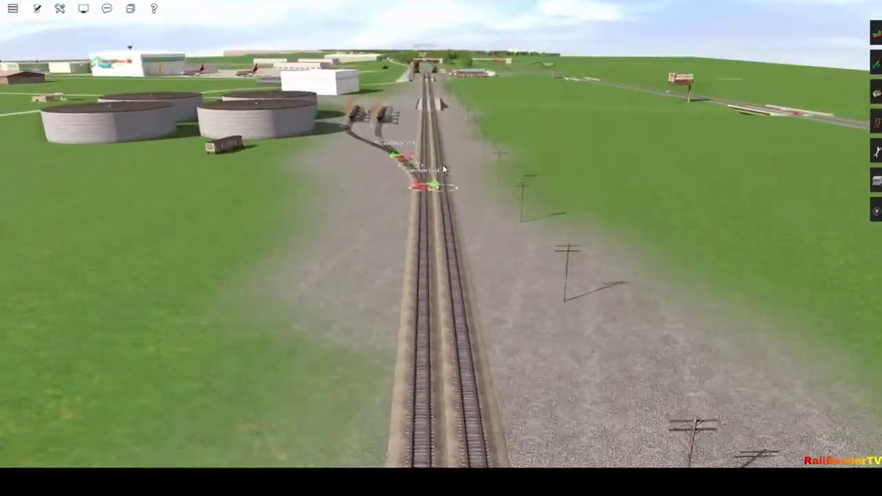
key("Up")
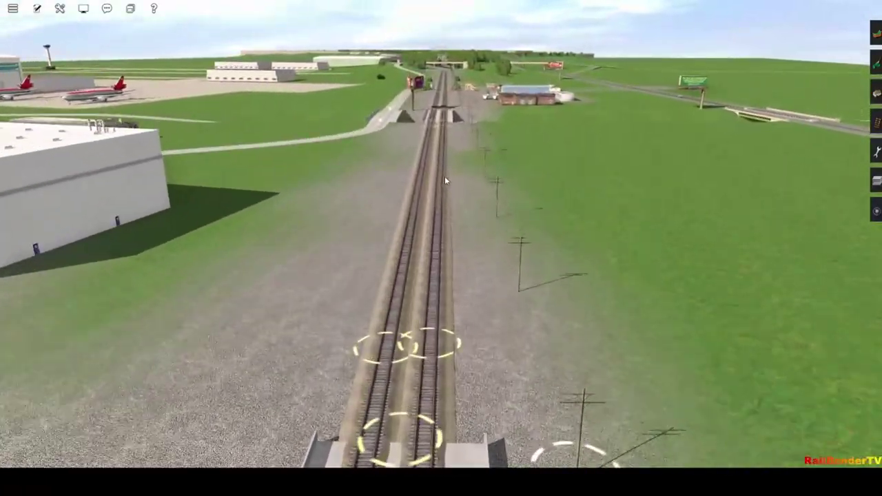
Step: Examine the track and road bridges and the adjoining industrial lot with its brick building and parked white trailers
key("Up")
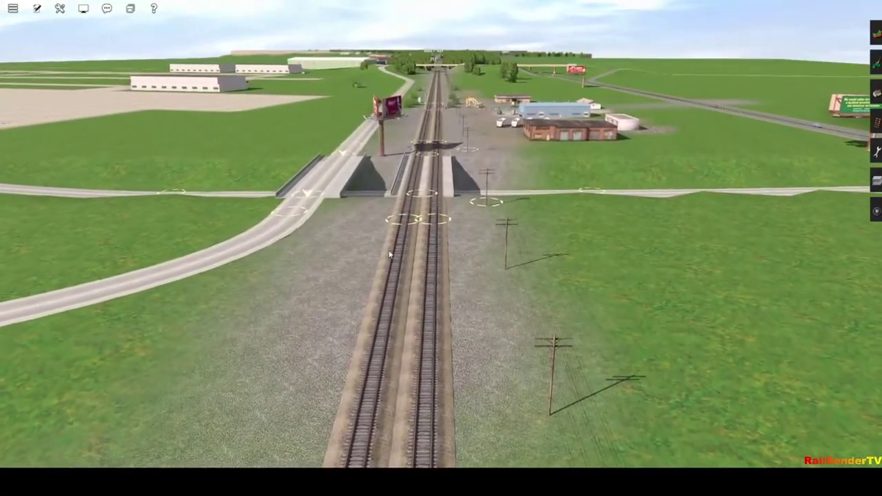
key("Up")
key("Right")
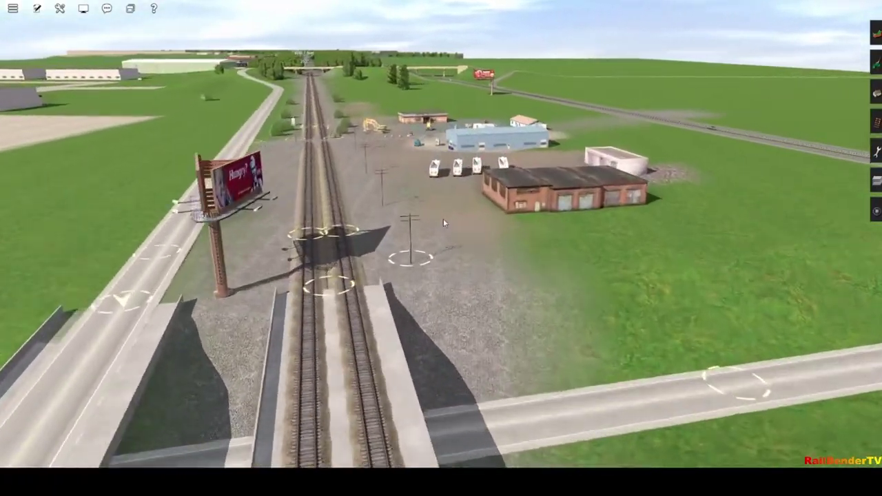
key("Up")
key("Left")
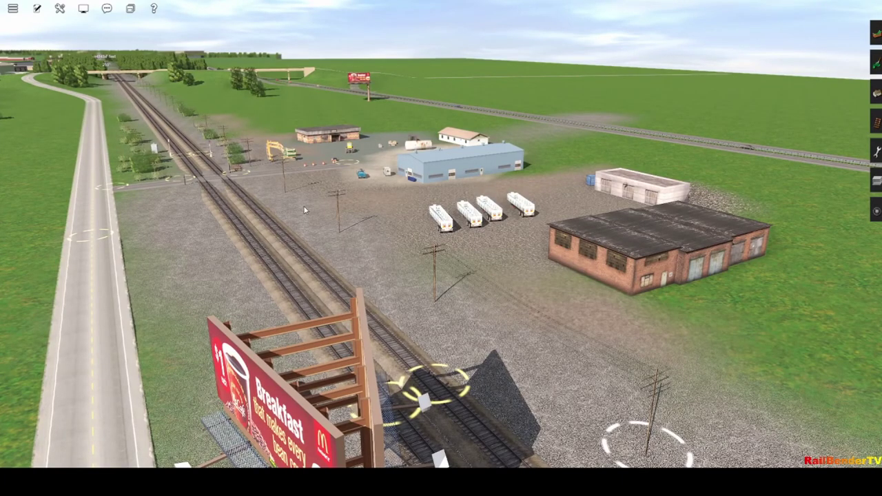
Step: Inspect the KFC billboard beside the tracks and the airport grounds across the road behind it
key("Left")
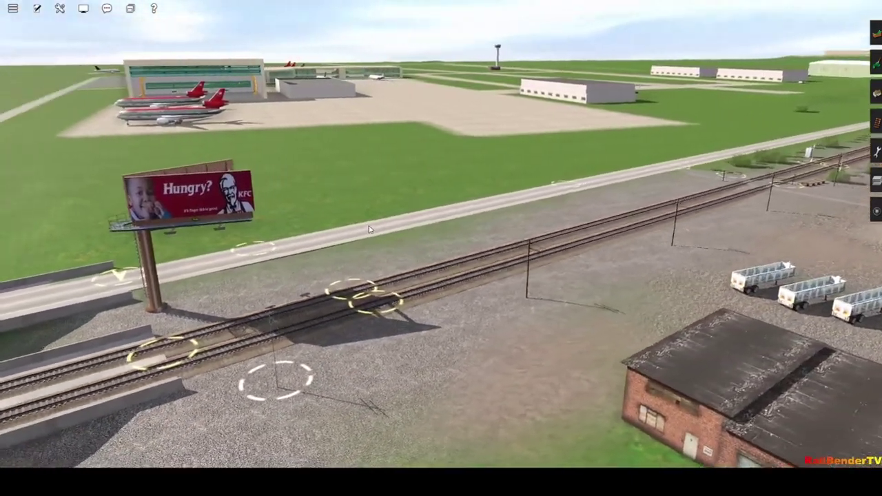
key("Left")
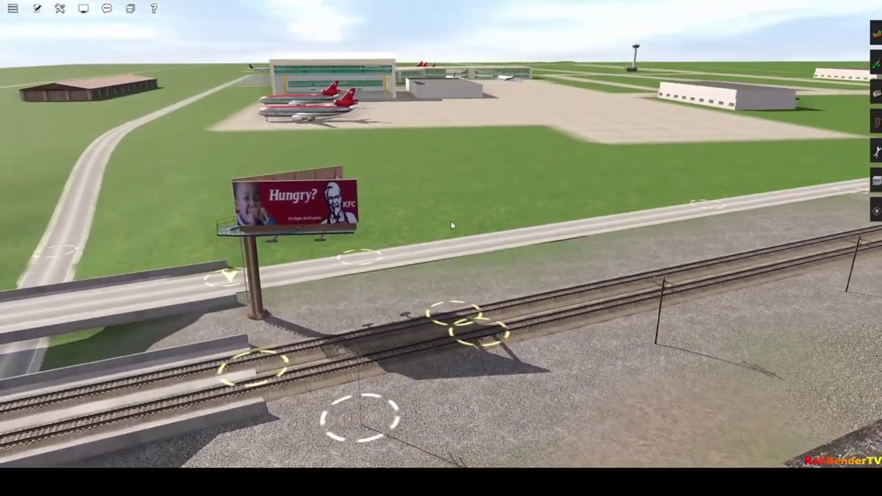
key("Up")
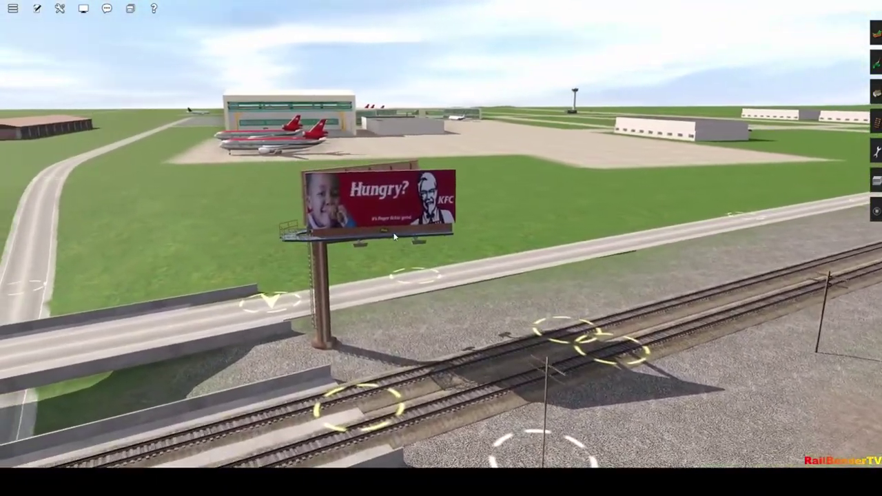
key("Up")
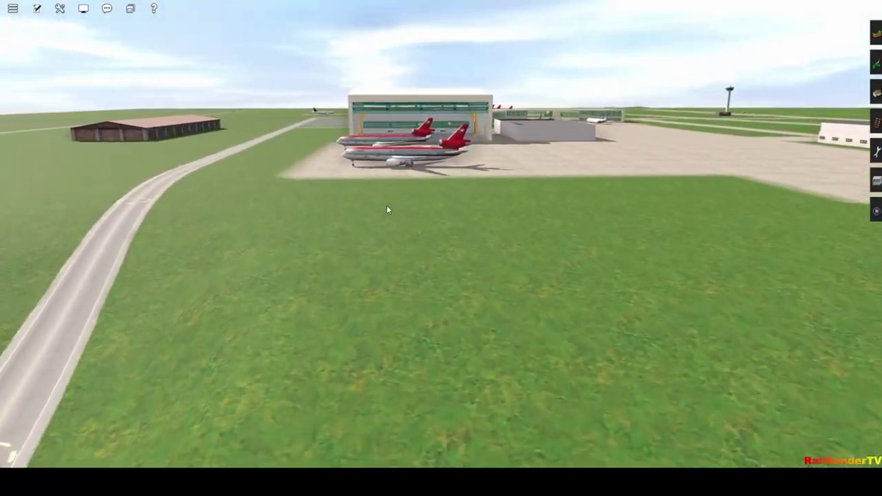
Step: Survey the airport's hangar, parked red-tailed aircraft, apron and access roads
key("Up")
key("Right")
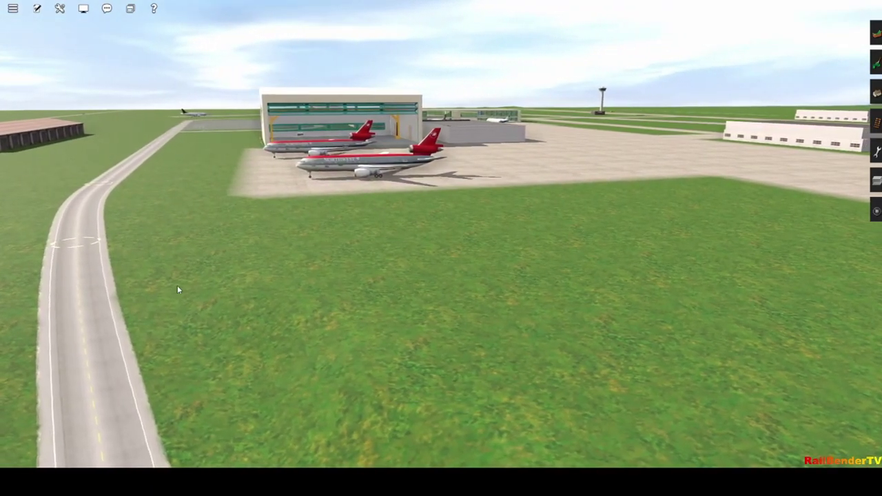
key("Right")
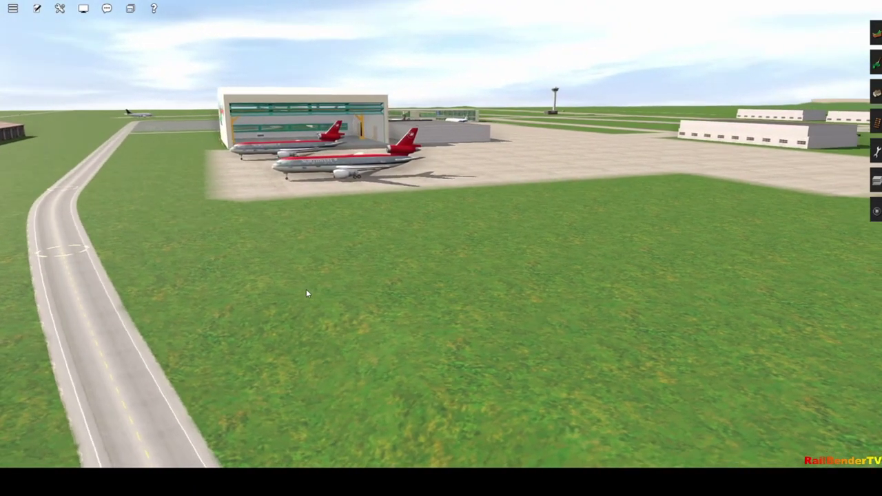
key("Right")
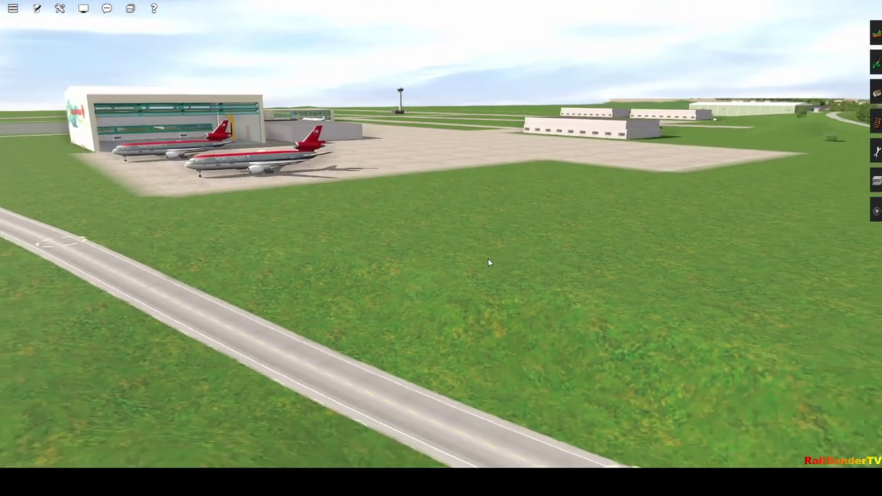
key("Left")
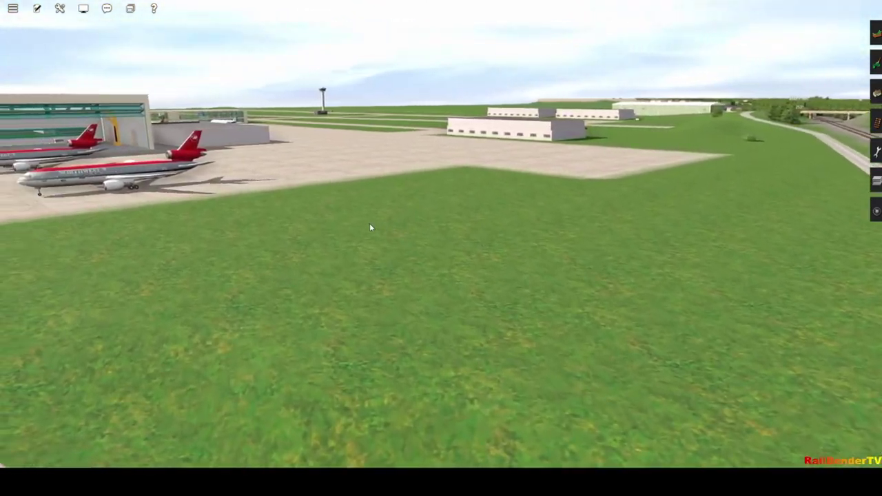
key("Right")
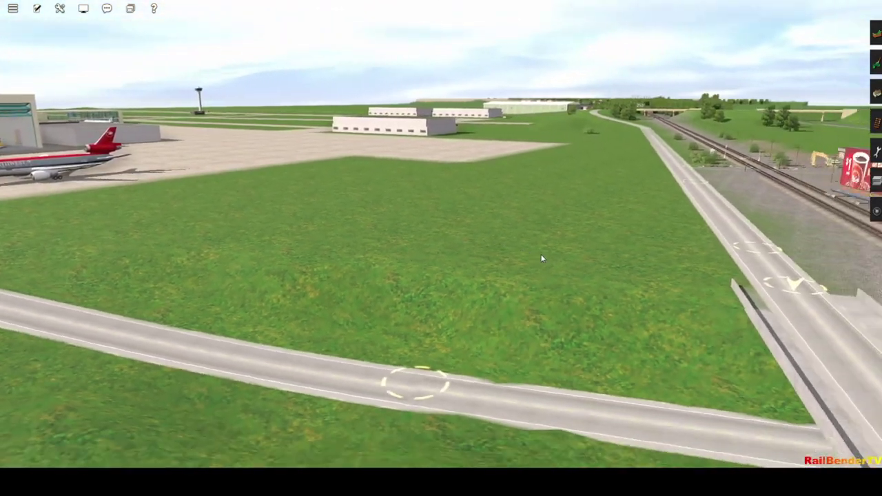
Step: Examine the trackside road, signals and construction site, including the view across the tracks to the Air Canada hangar
key("Right")
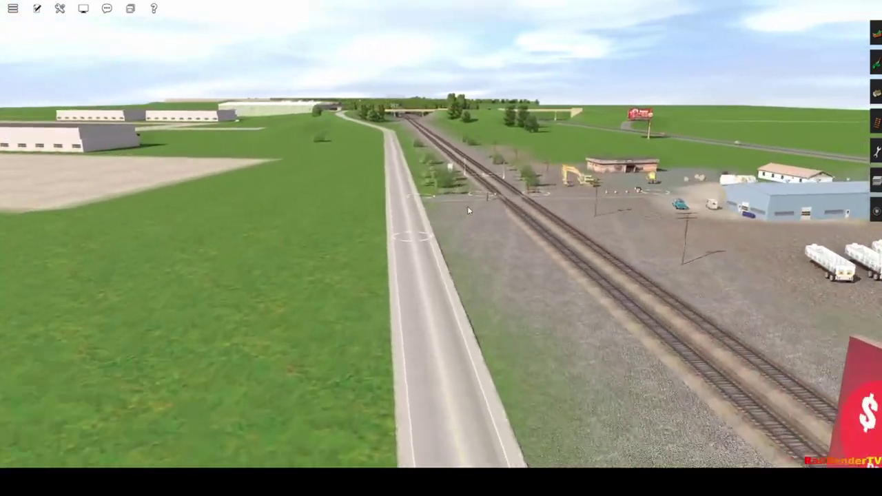
key("Right")
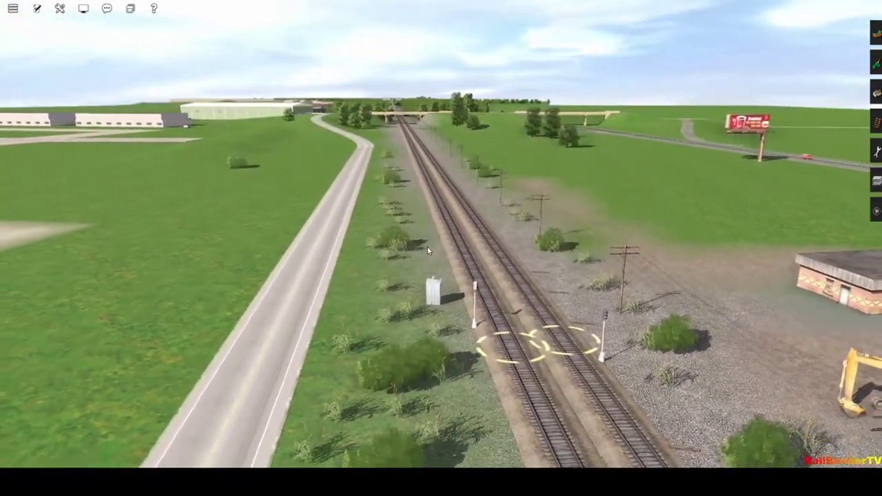
key("Right")
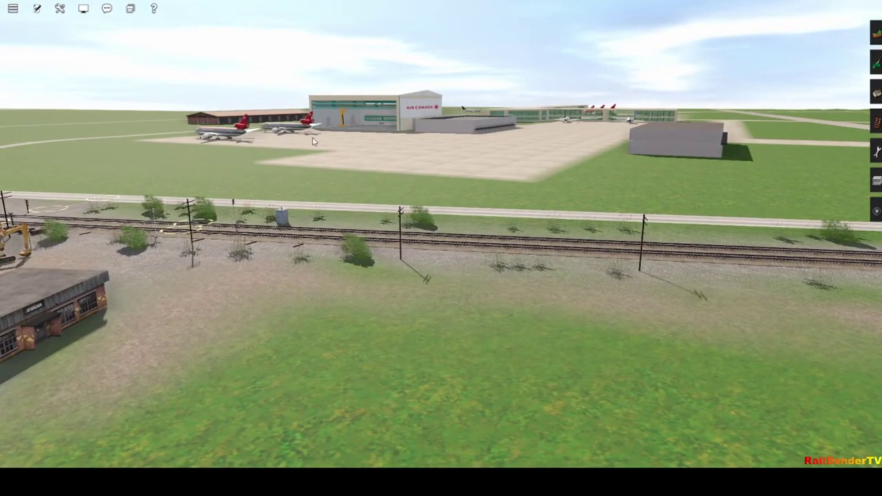
right_click_drag(293, 241, 422, 244)
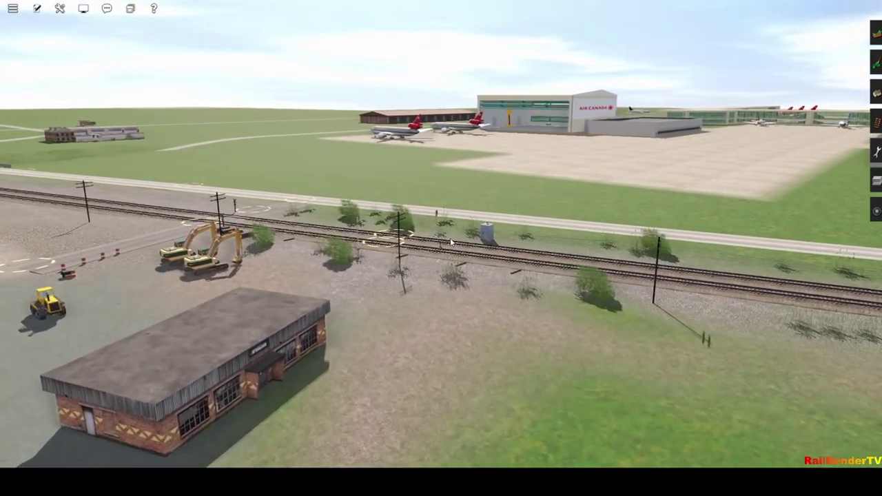
key("Up")
key("Right")
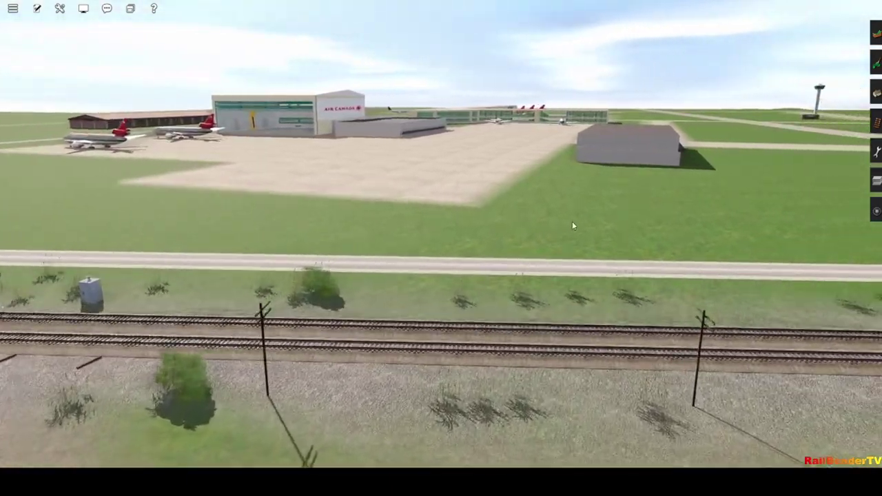
key("Right")
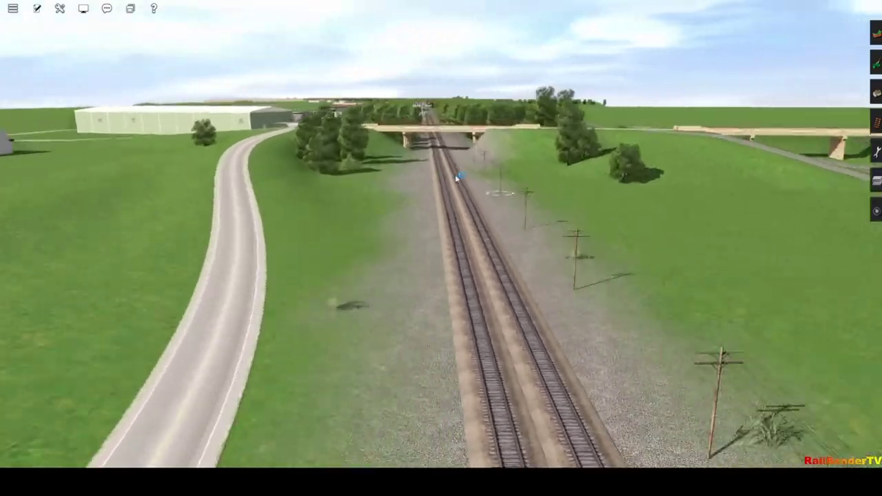
Step: Follow the main line under the road overpass and through the woods toward the next town
key("Up")
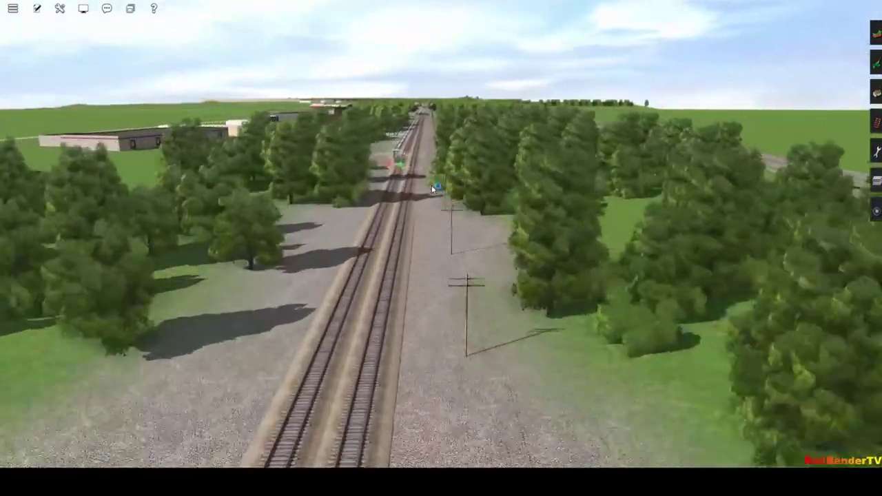
key("Down")
key("Up")
key("Up")
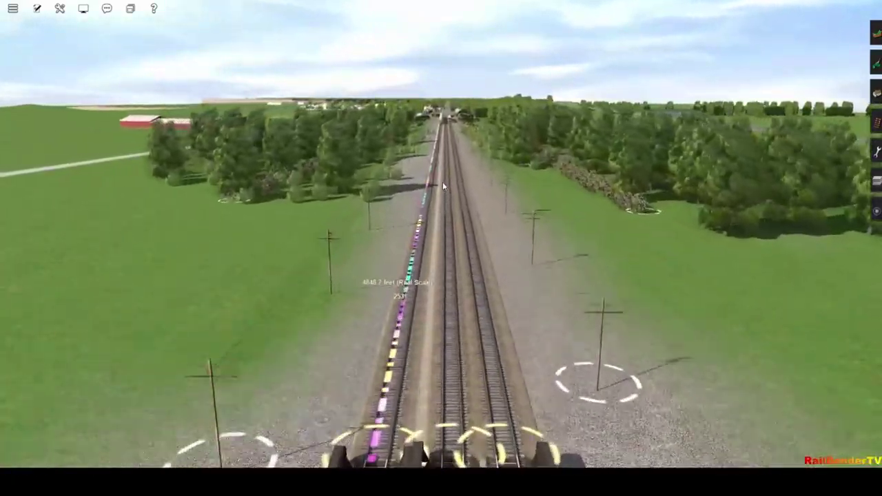
Step: Inspect the freight trains standing on the parallel tracks up to the locomotive at Junction 1104
key("Up")
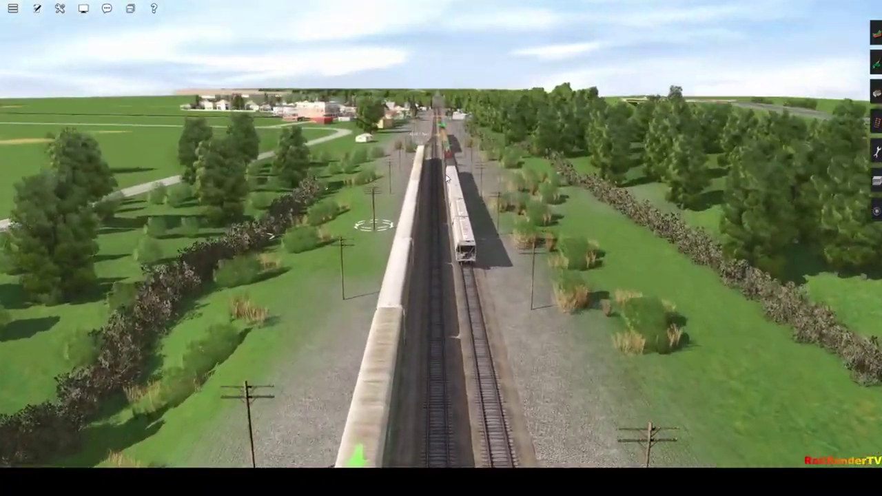
key("Up")
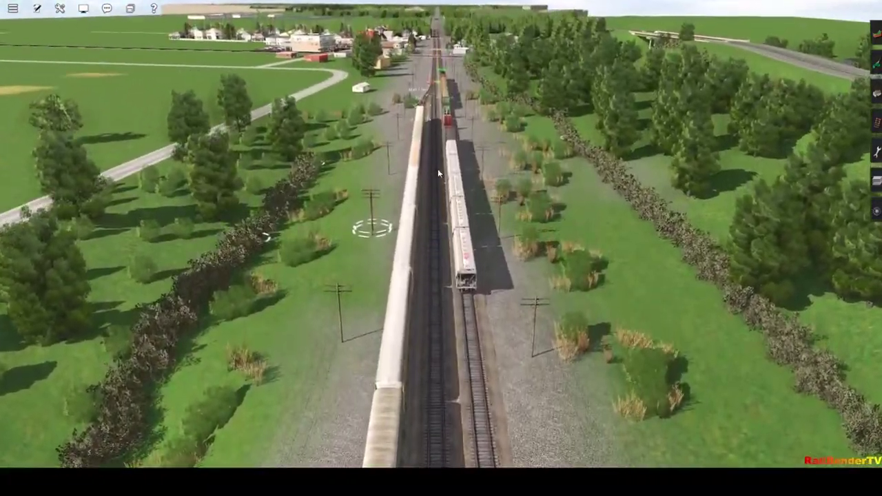
key("Up")
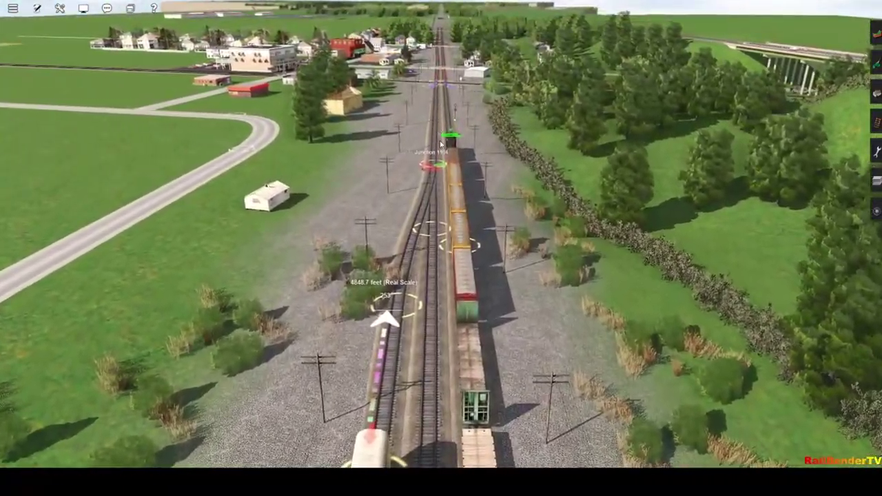
key("Up")
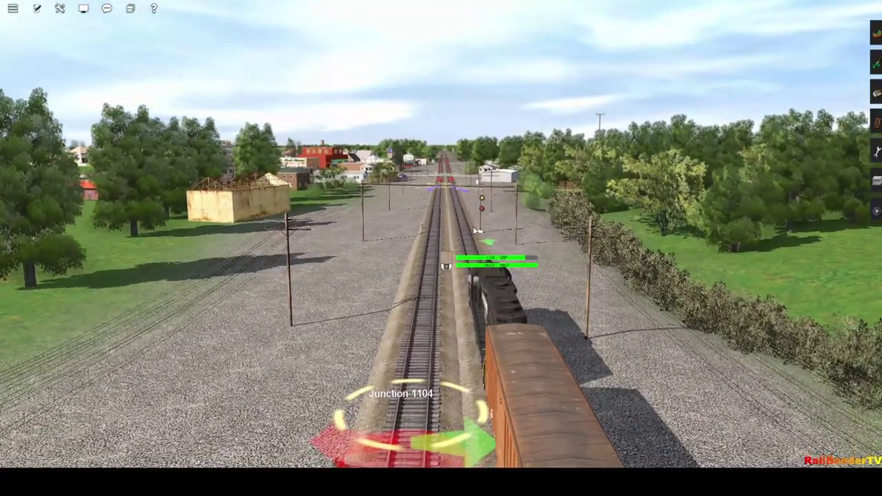
Step: Examine the trackside signals beyond Junction 1104 and the double track leading to the town's crossings
key("Up")
key("Up")
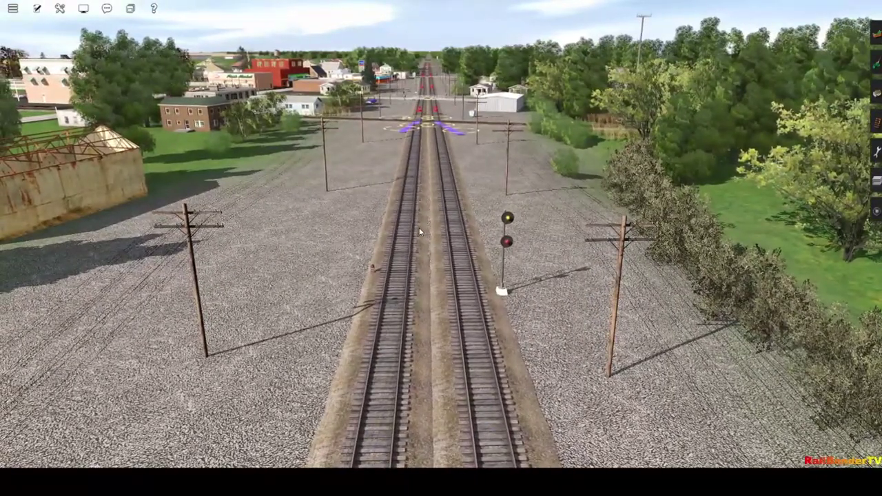
key("Down")
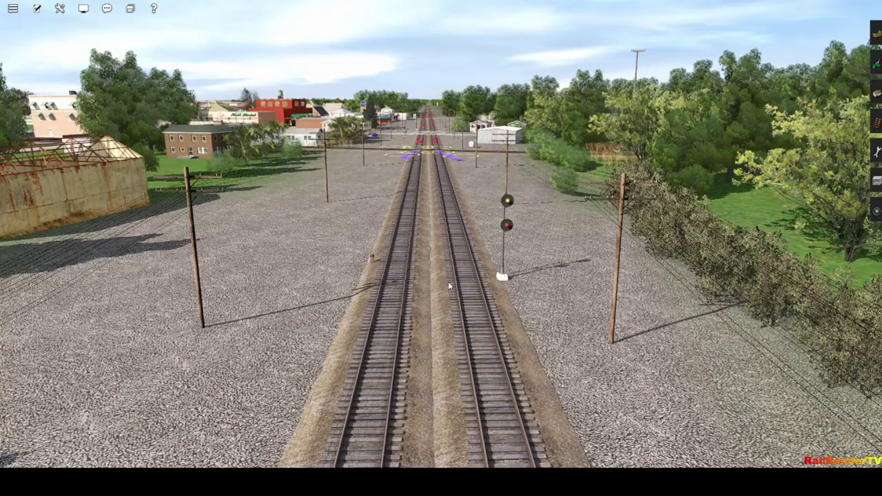
key("Up")
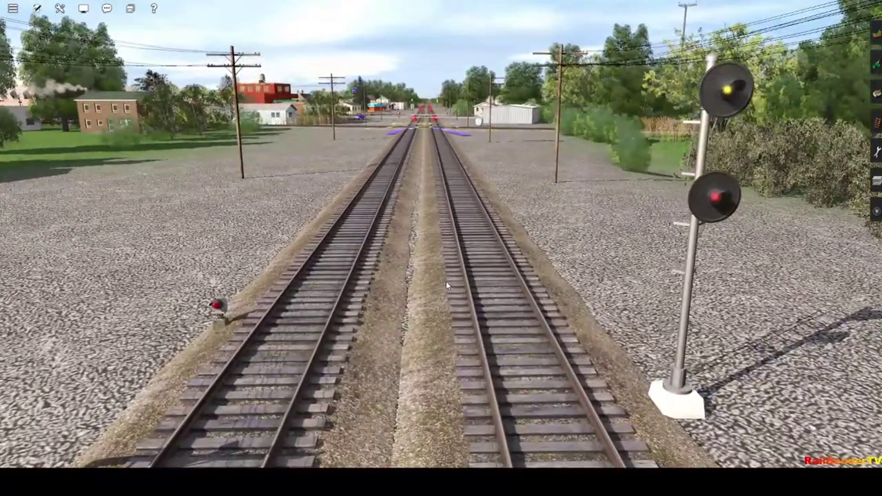
Step: Follow the double track past the signals to the level rail crossing and examine its diamond and the intersecting line
key("Down")
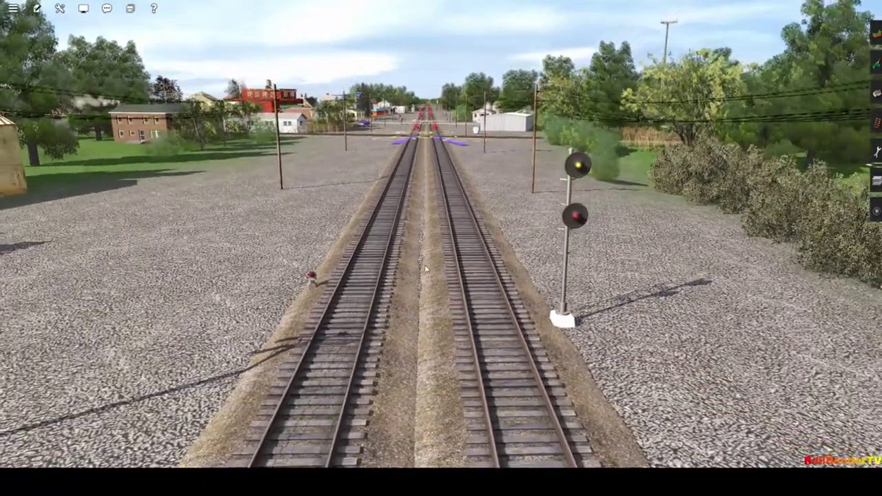
key("Down")
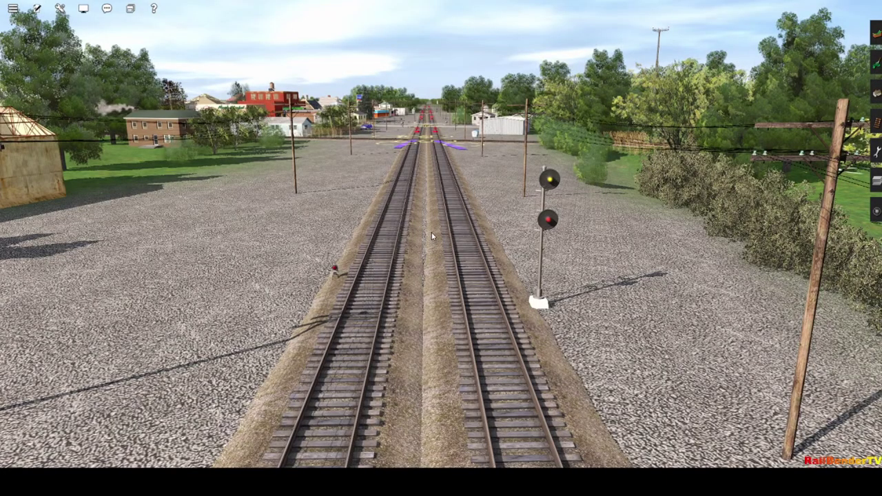
key("Up")
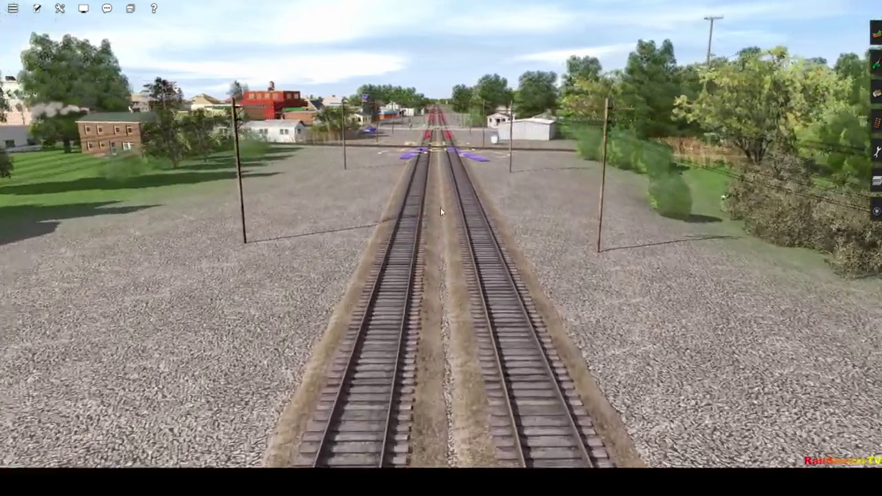
key("Up")
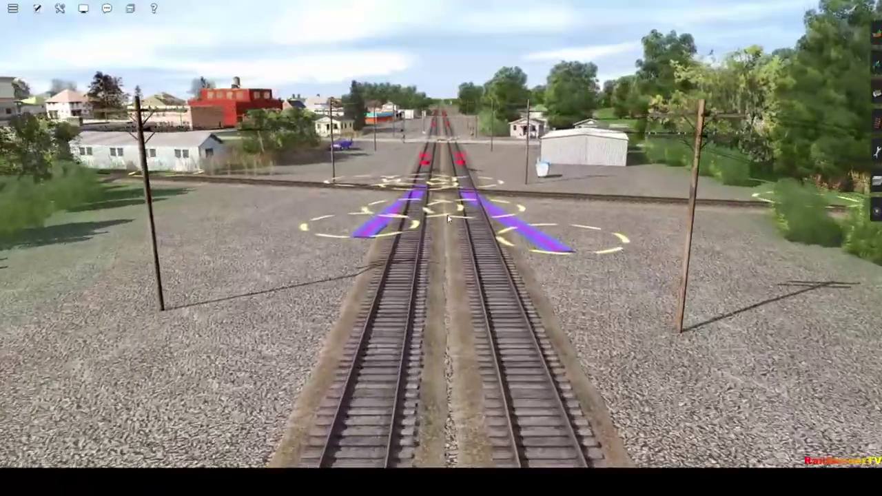
key("Up")
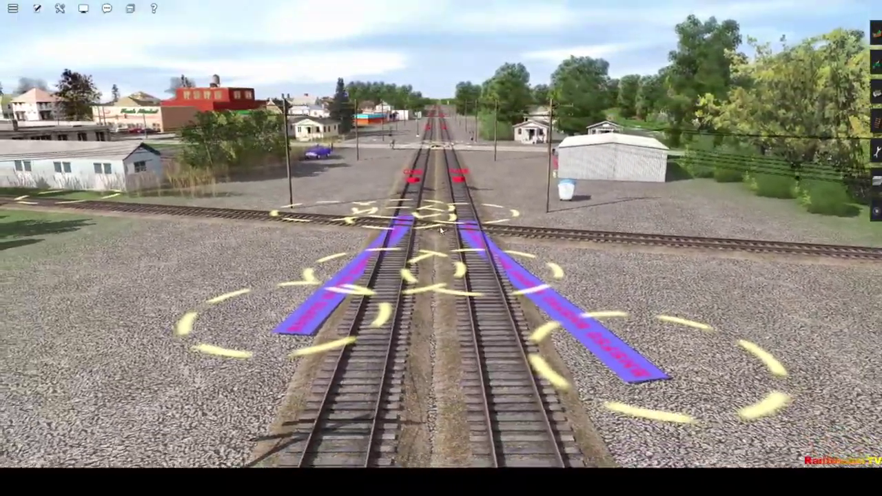
key("Up")
key("Left")
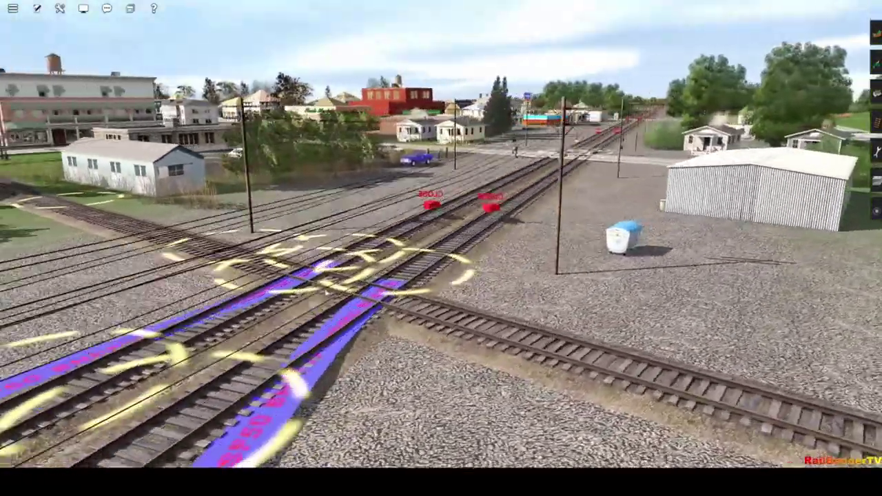
key("Up")
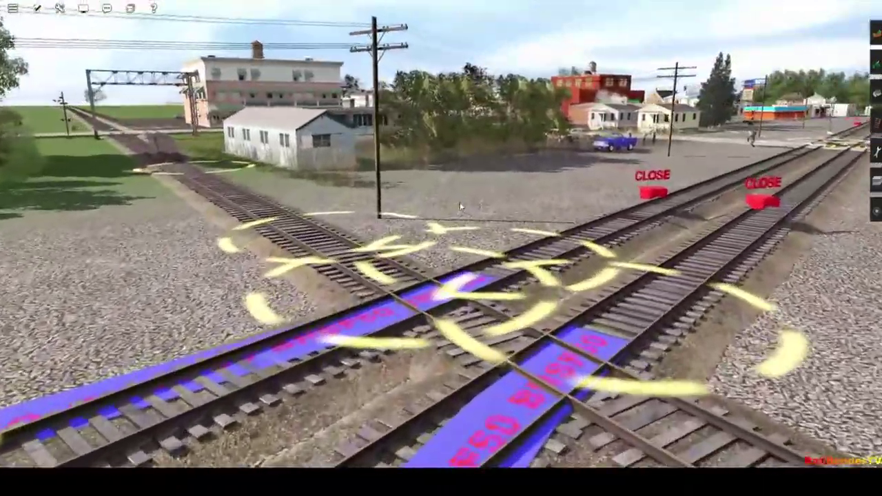
key("Right")
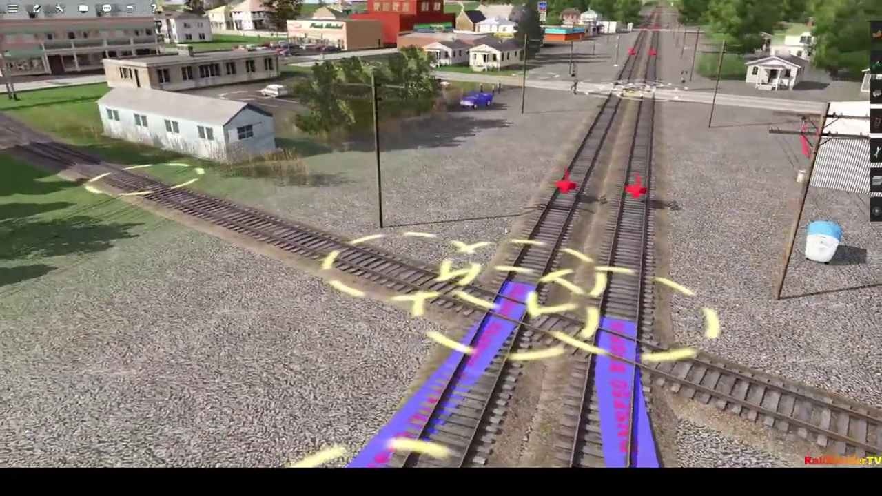
Step: Examine the town's first road crossing with the blue pickup, the bystanders and the cars in the parking lot
key("Up")
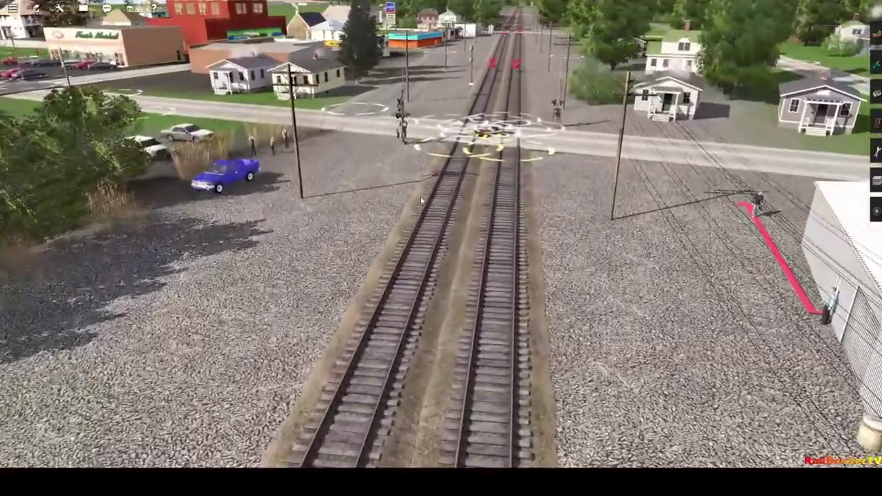
key("Left")
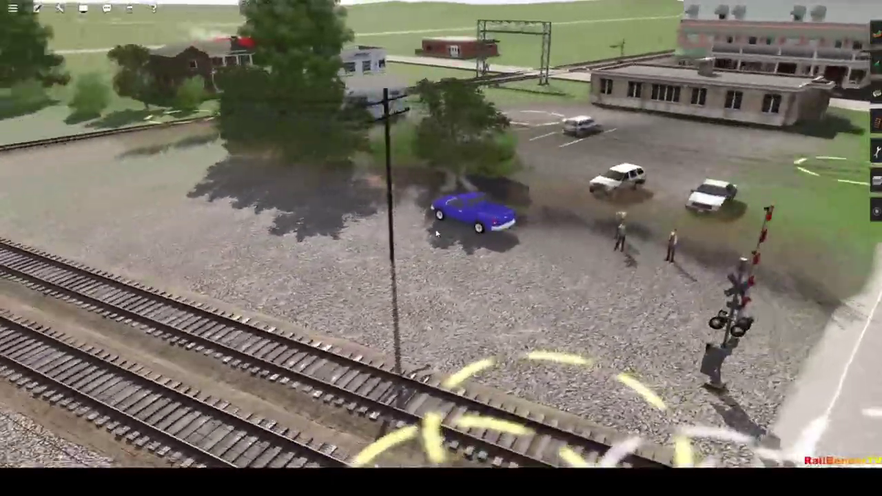
key("Left")
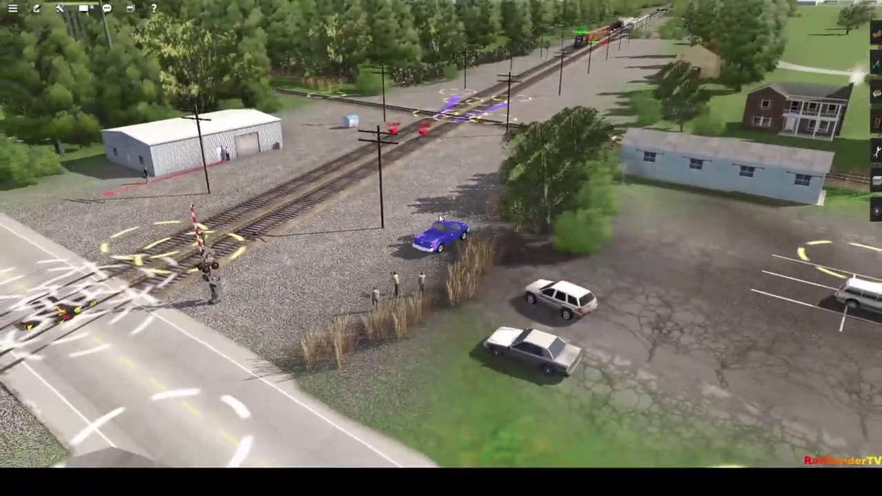
scroll(440, 219, "down", 2)
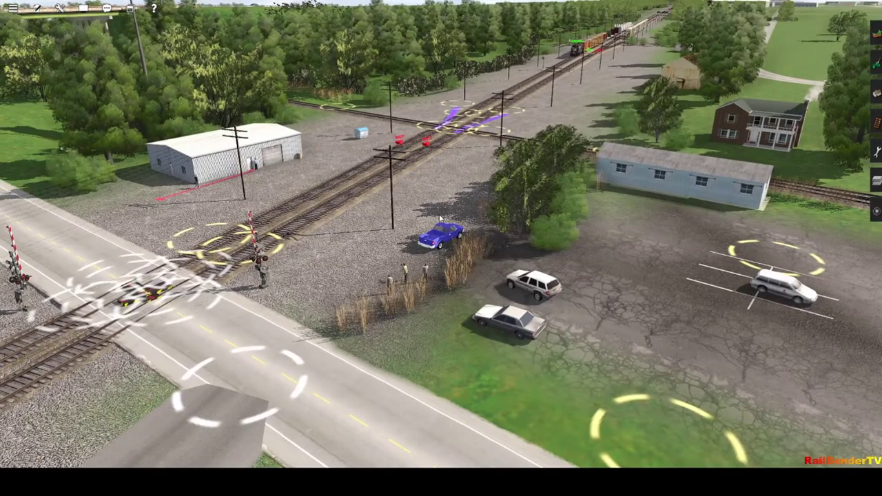
scroll(439, 219, "up", 2)
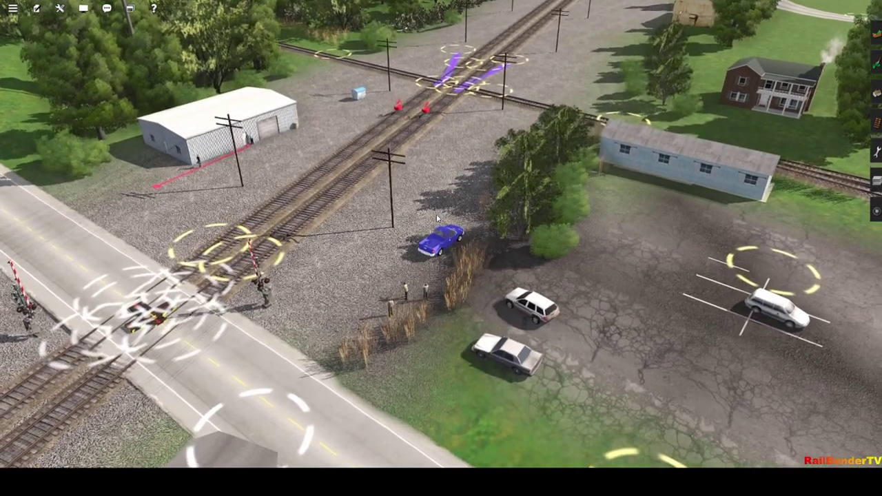
scroll(437, 217, "up", 3)
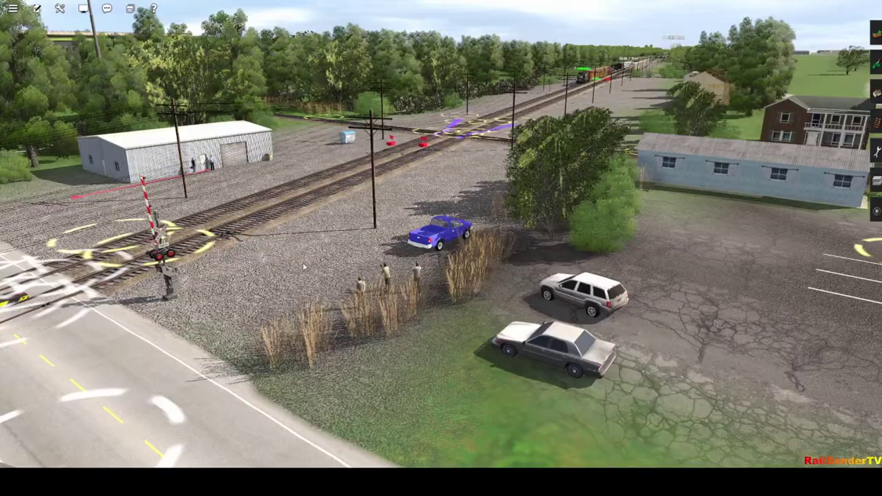
Step: Look around the houses, side street and trackside signals just beyond the first road crossing
key("Left")
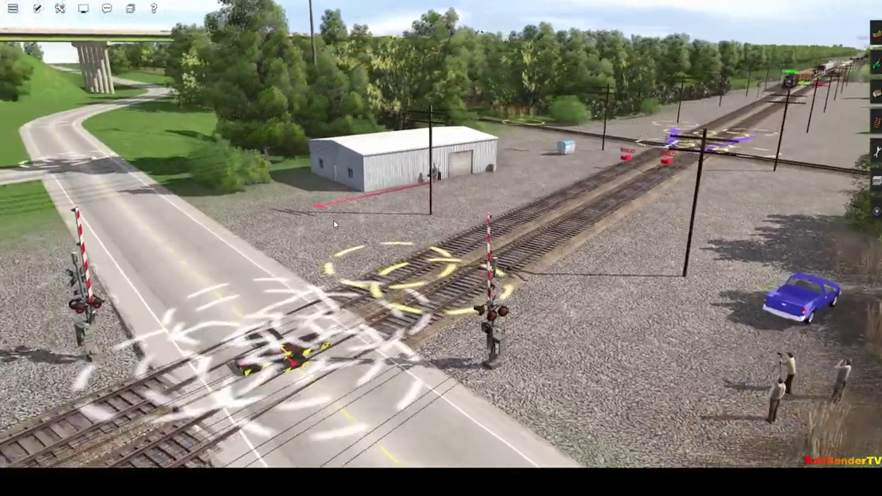
key("Left")
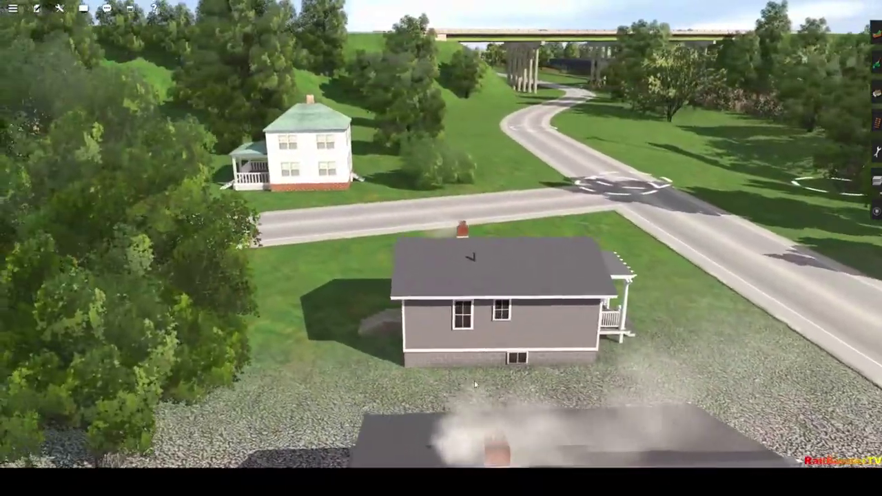
key("Left")
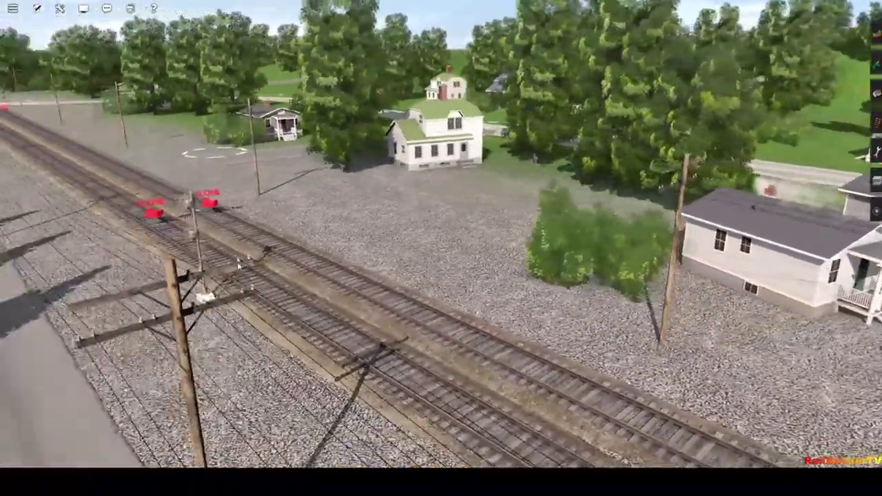
key("Left")
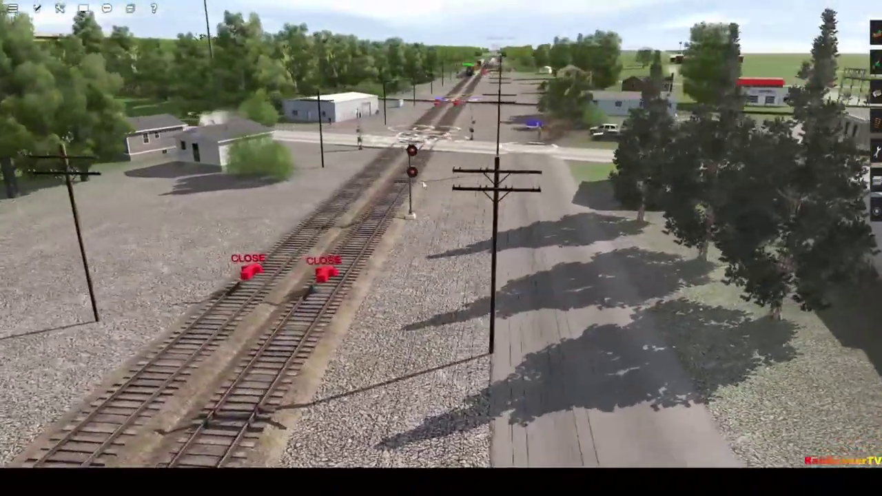
key("Up")
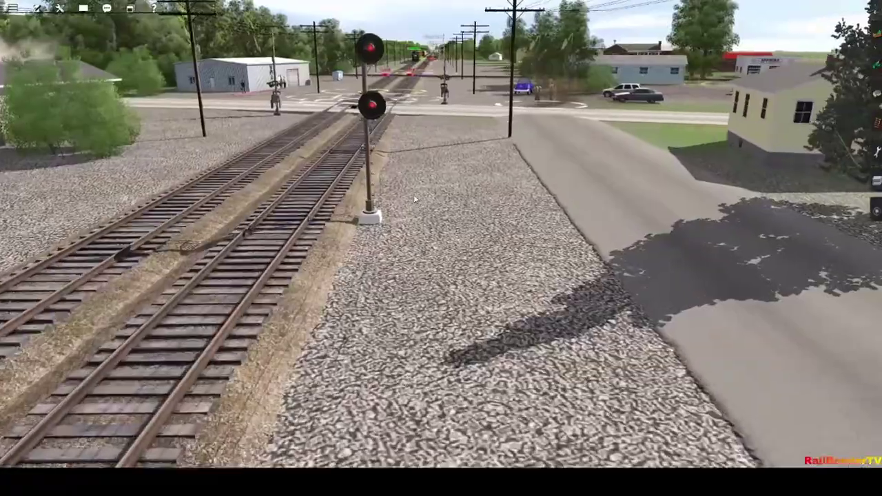
key("Down")
key("Left")
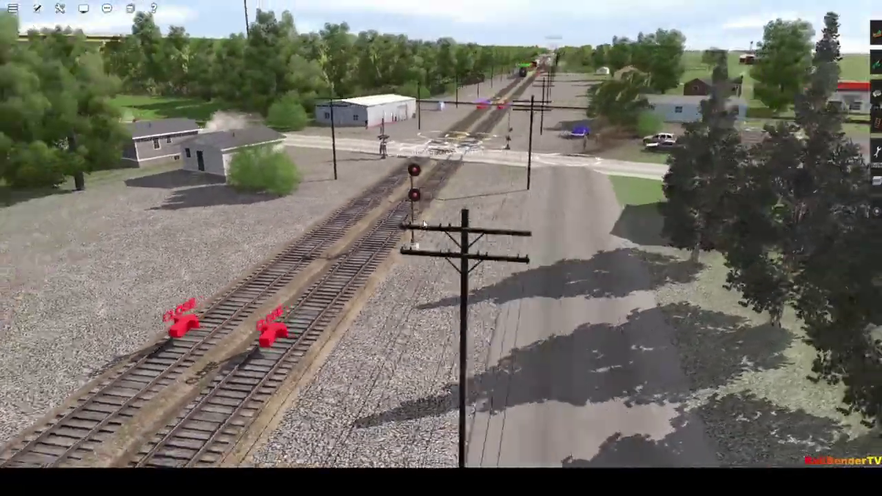
key("Left")
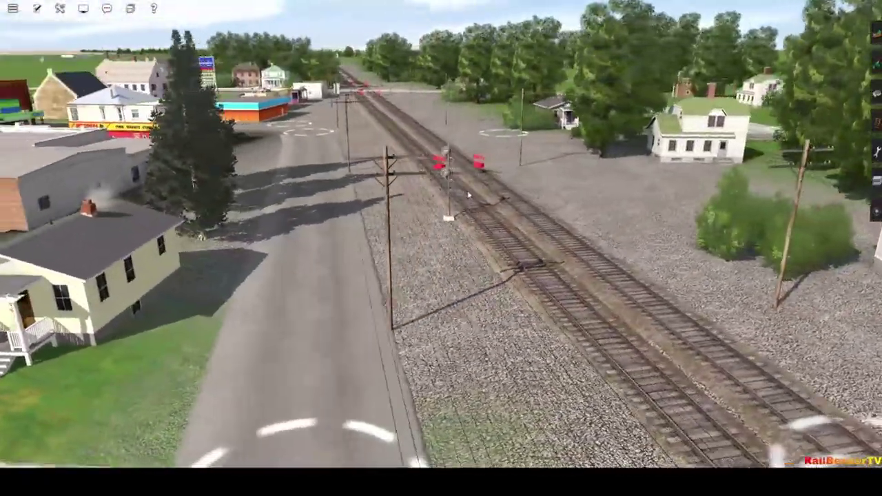
Step: Follow the double track to the town's second road crossing and examine its crossing signals and surrounding buildings
key("Up")
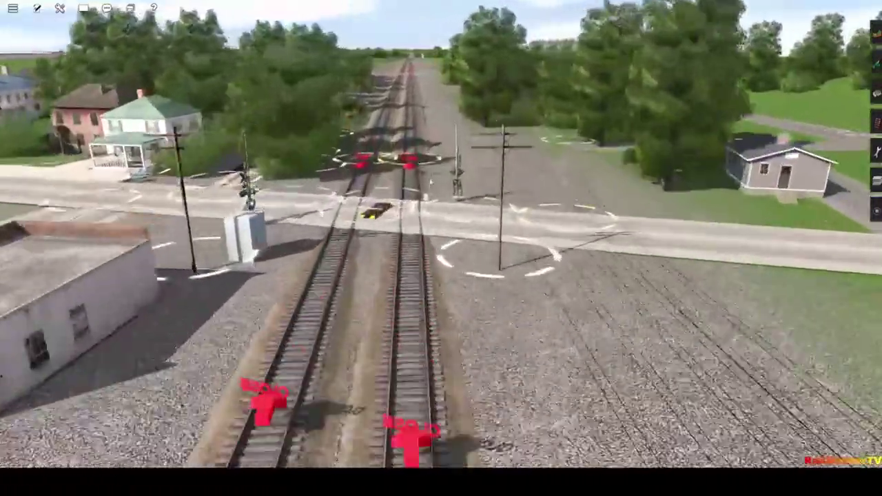
key("Up")
key("Down")
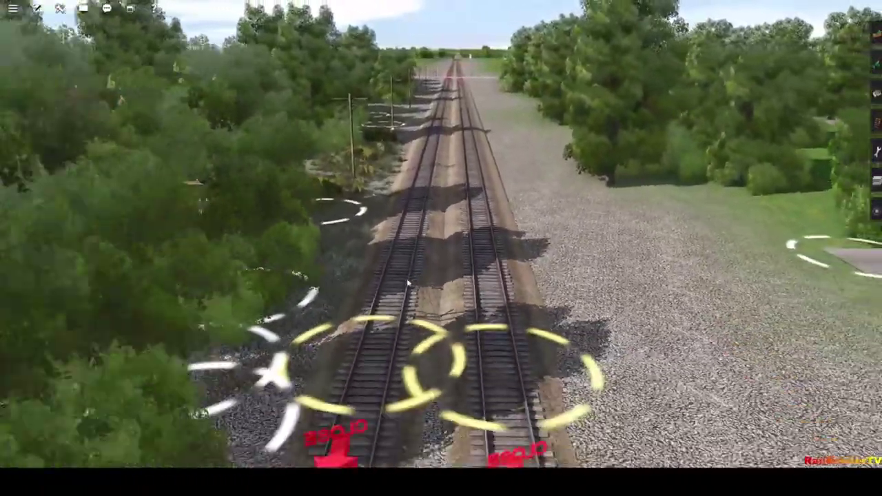
key("Down")
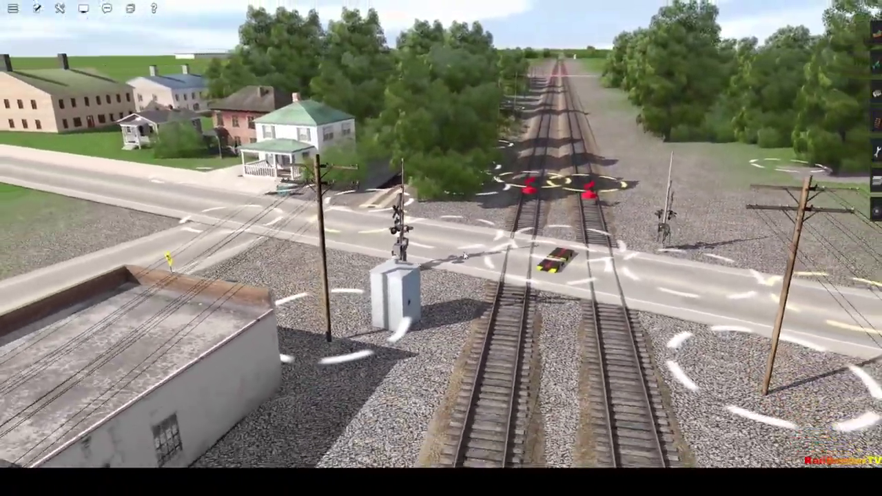
key("Right")
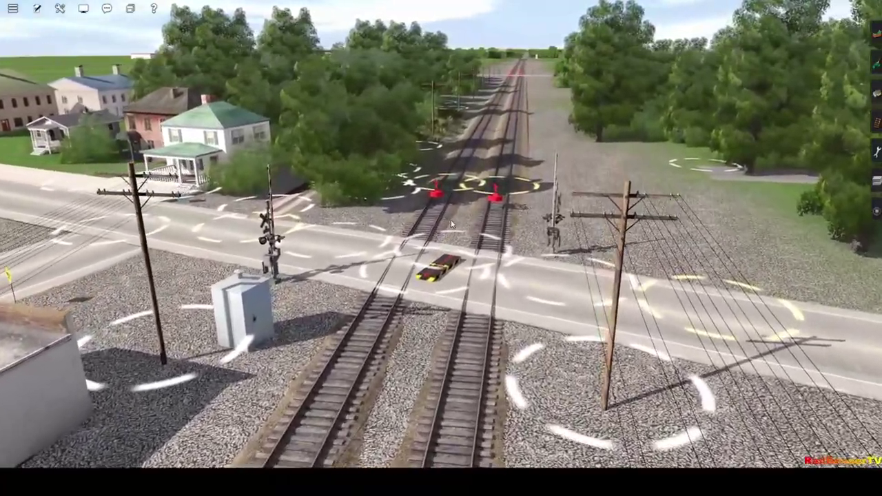
Step: Follow the double track out of town through the woods toward the next road crossing
key("Up")
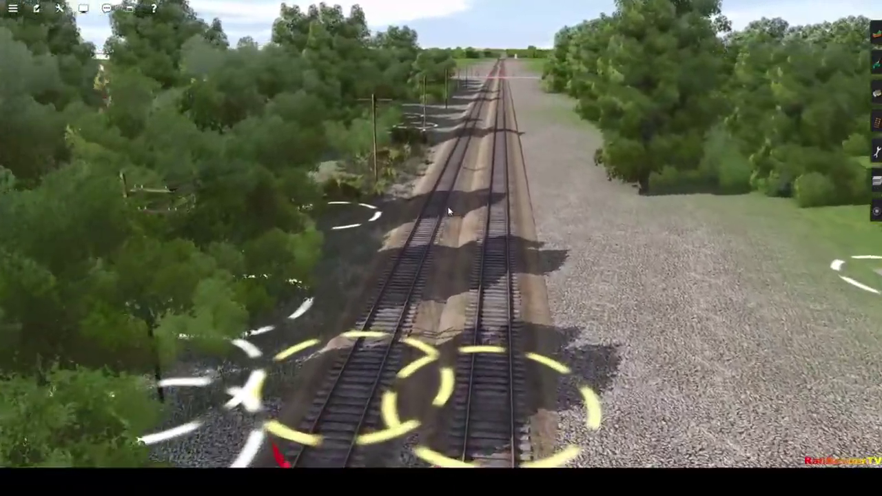
key("Up")
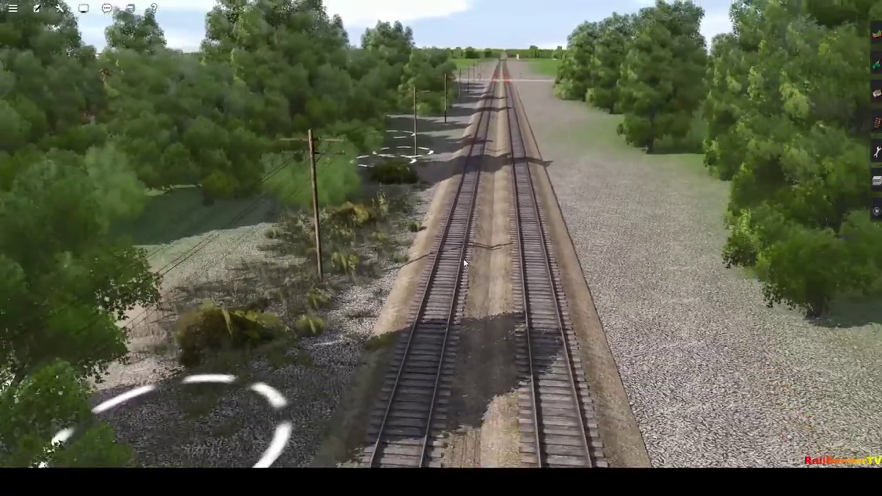
key("Up")
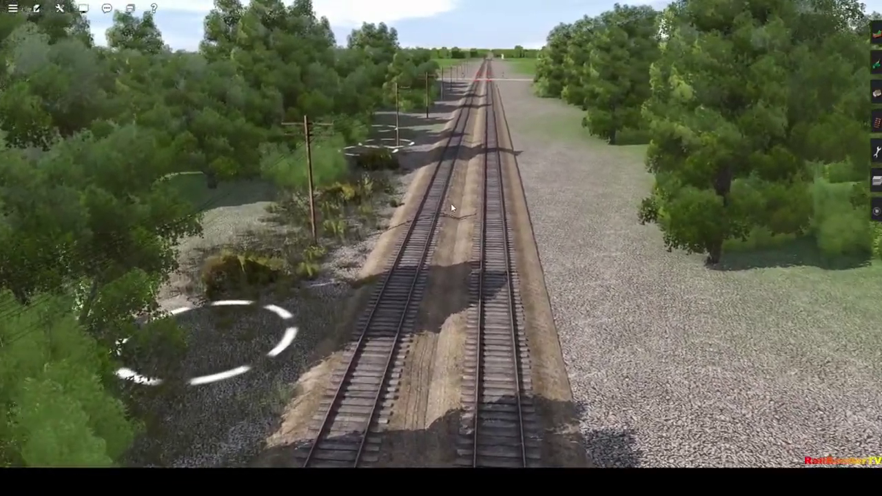
key("Up")
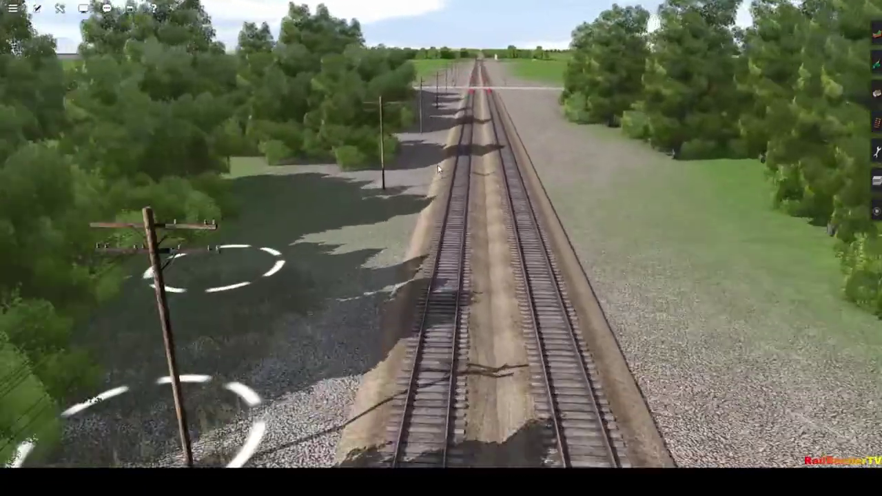
key("Up")
scroll(437, 220, "down", 5)
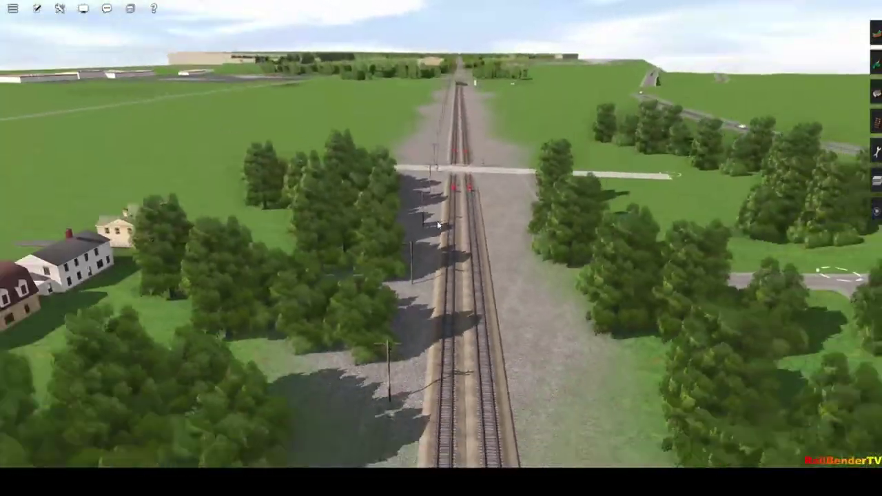
Step: Inspect the trackside ground, bushes and utility pole along the wooded stretch from above and close up
right_click_drag(459, 305, 387, 325)
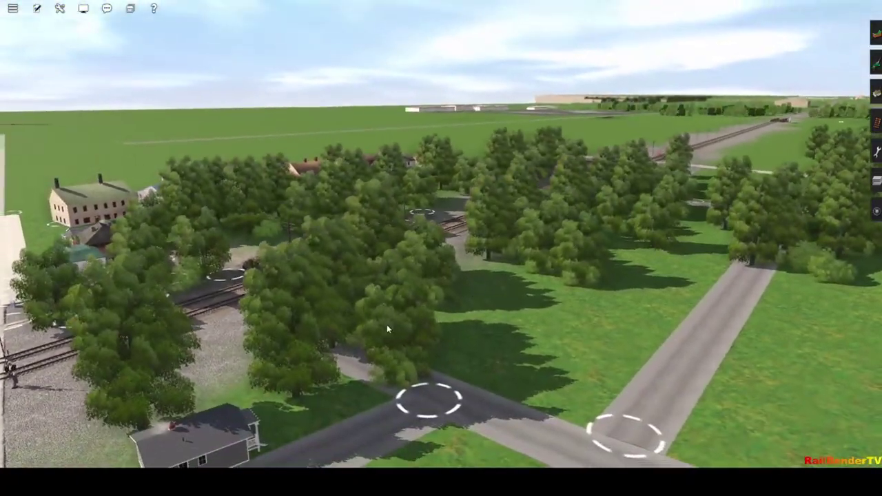
scroll(496, 263, "up", 5)
right_click_drag(495, 263, 471, 282)
scroll(492, 278, "up", 3)
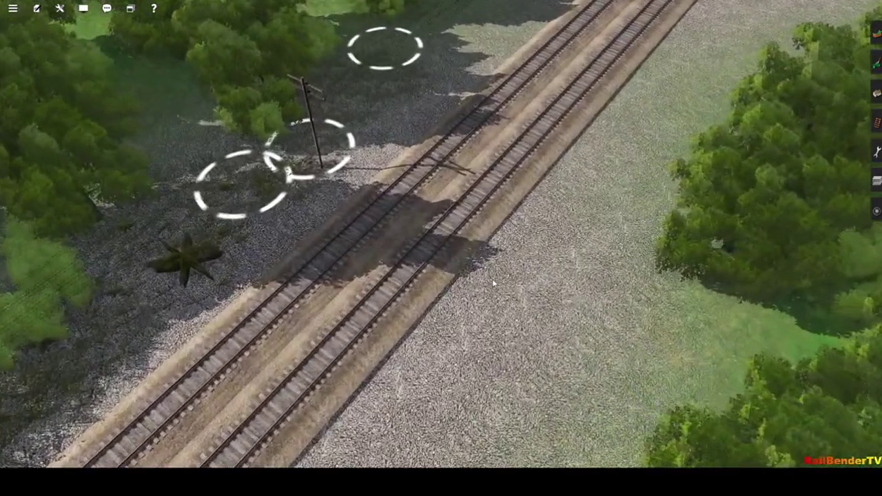
scroll(492, 278, "down", 3)
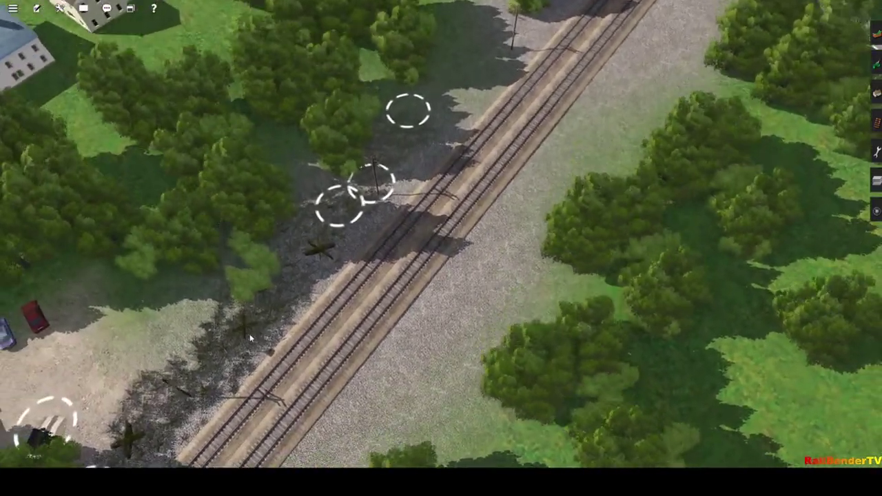
scroll(267, 268, "up", 3)
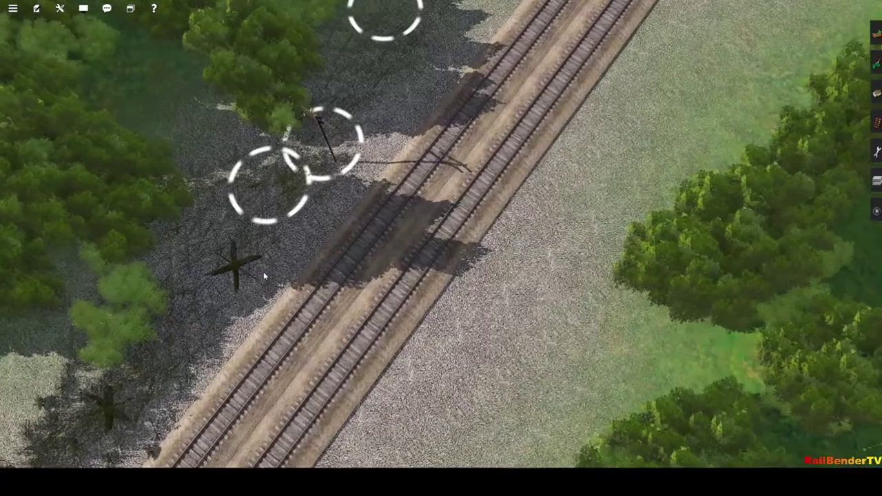
right_click_drag(263, 271, 310, 292)
scroll(310, 290, "up", 8)
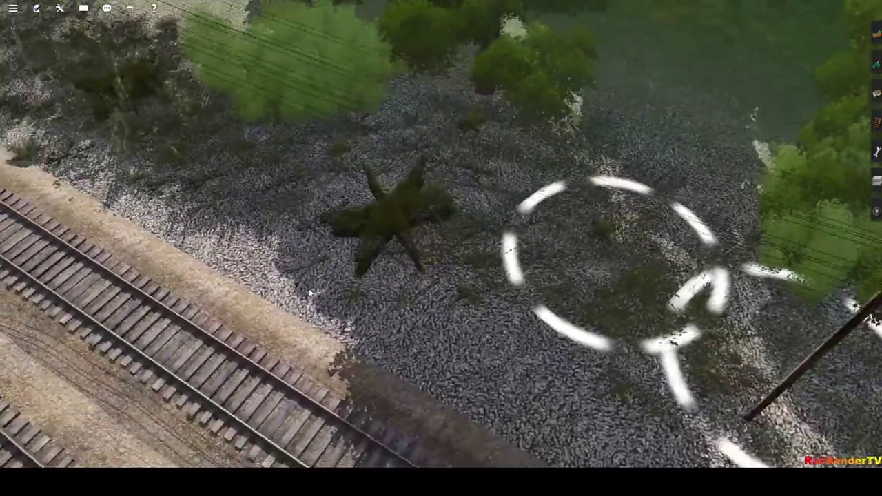
Step: View the dark trackside bush and its surroundings from rail level, from the side and from high above the double track
key("Right")
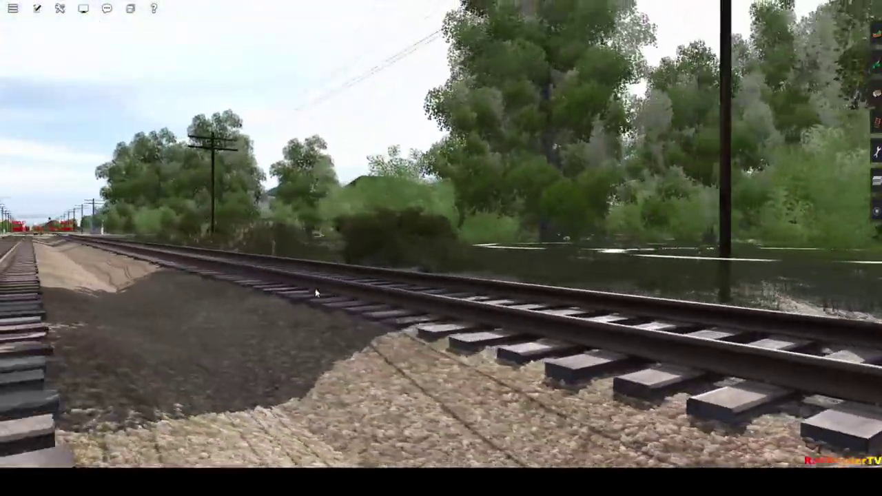
scroll(315, 291, "down", 6)
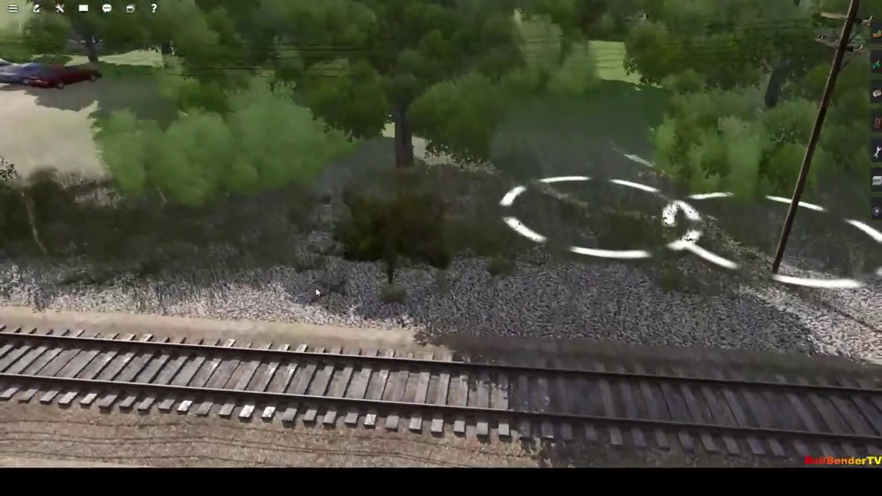
scroll(351, 279, "down", 5)
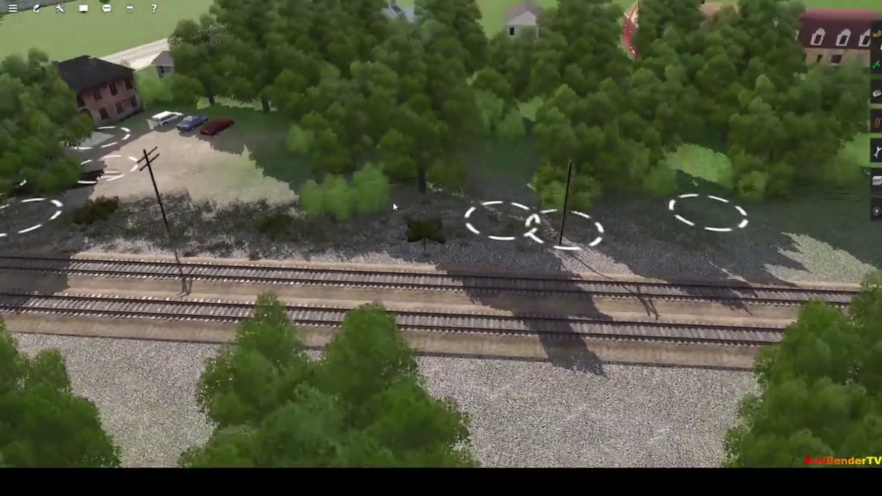
Step: Follow the double track past the next road crossing and across open fields to the bridge over the highway
right_click_drag(393, 201, 500, 170)
key("w")
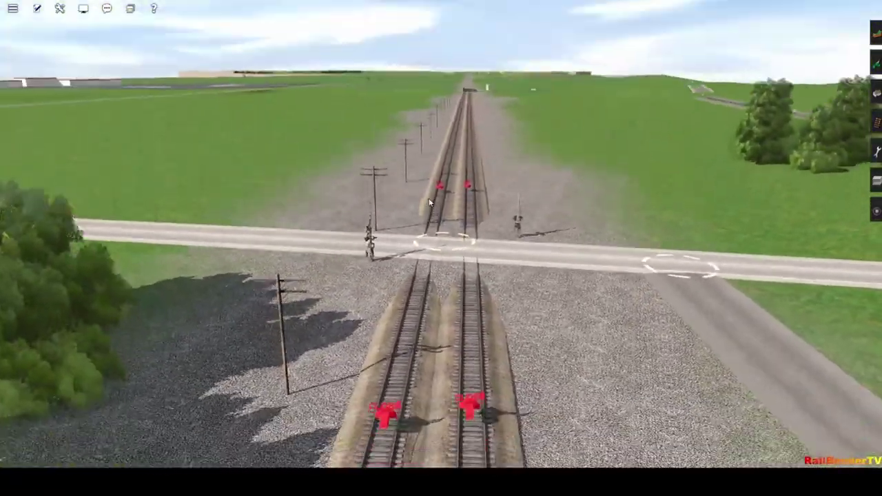
key("w")
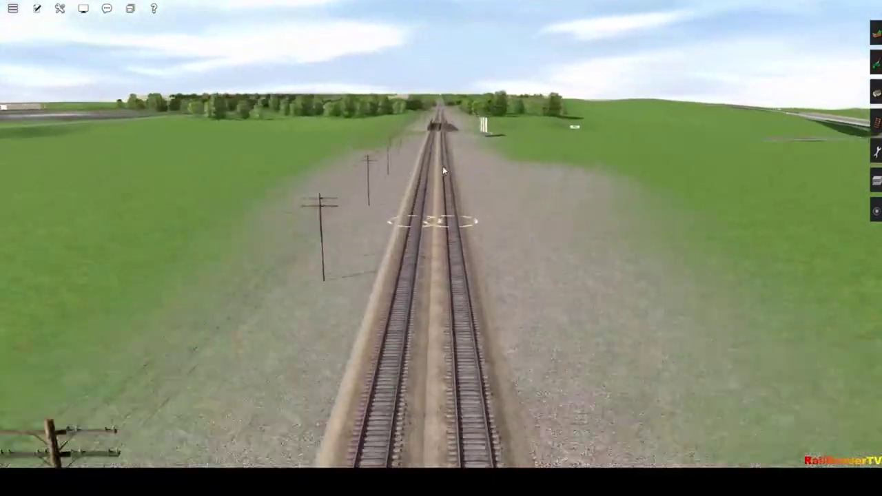
key("w")
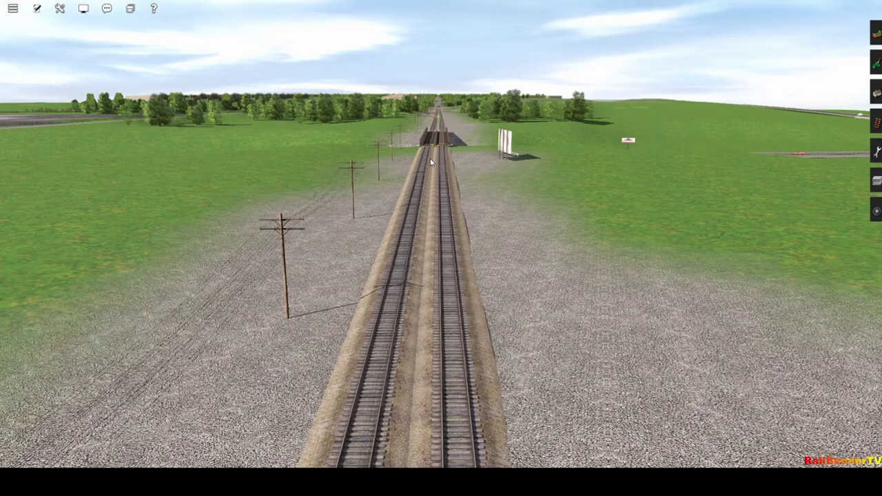
key("w")
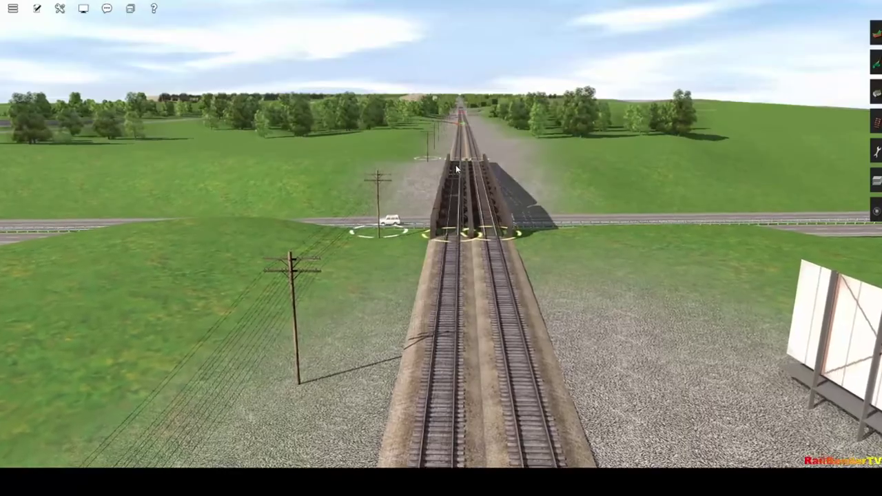
Step: Follow the double track from the highway bridge past the scattered trees and Signal 1028 to the far side of the next road crossing
key("w")
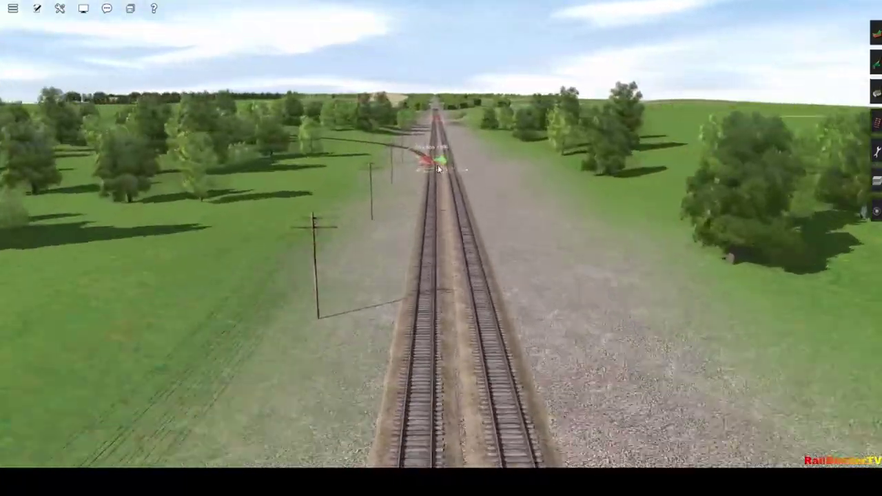
key("w")
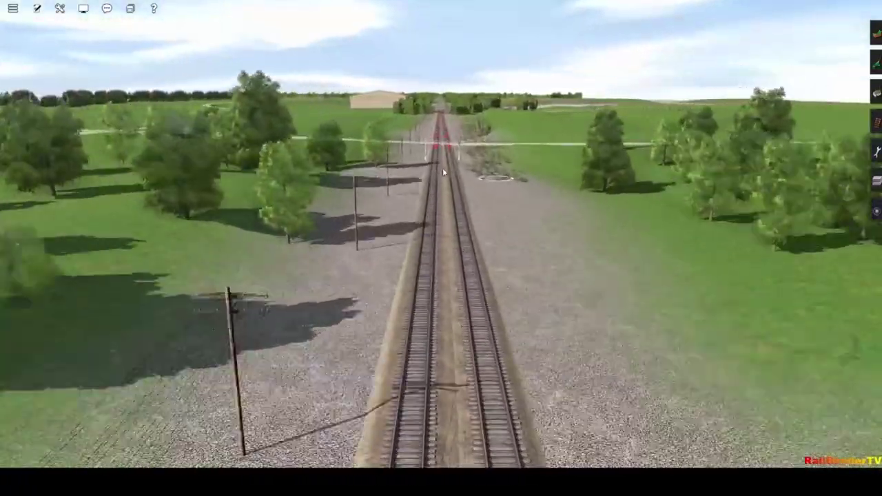
key("w")
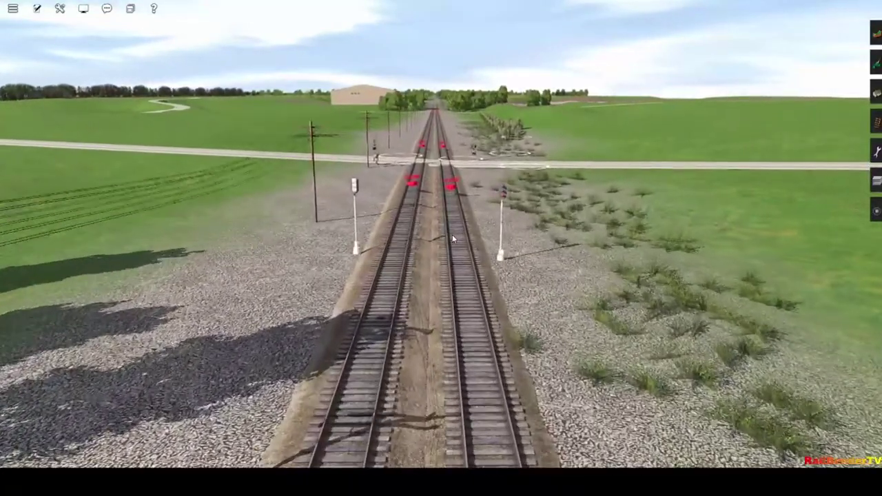
key("w")
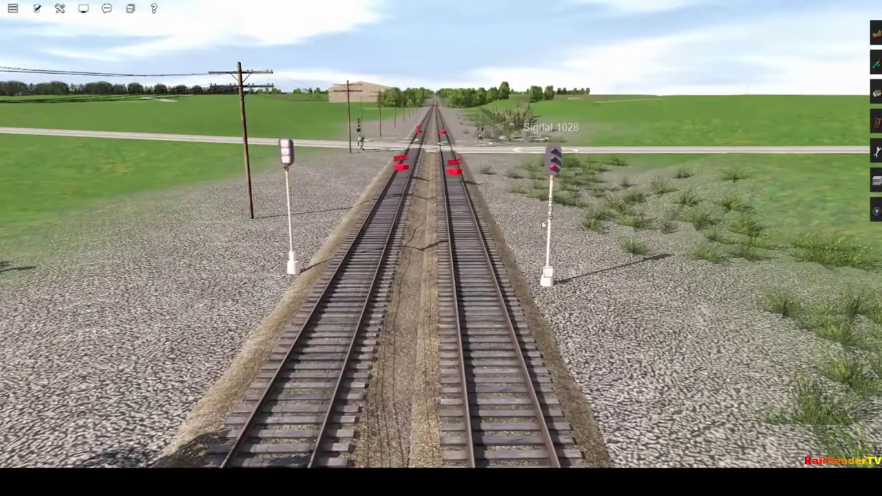
key("w")
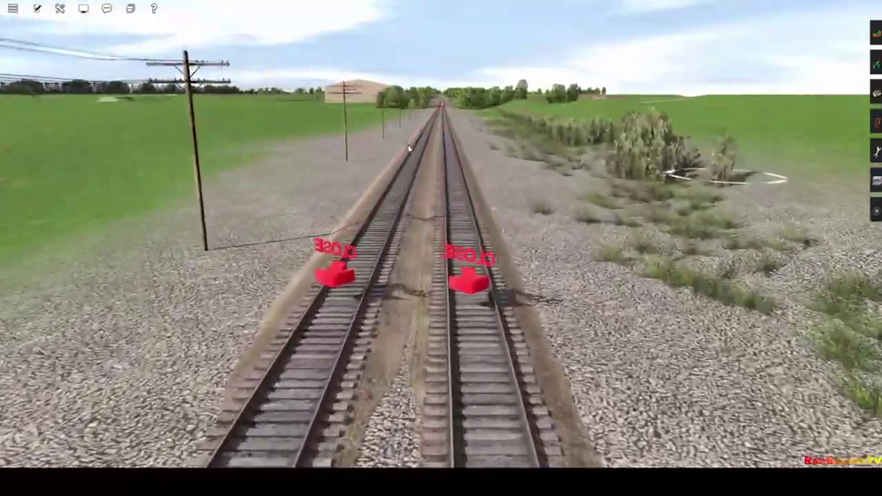
Step: Follow the double track through the following road crossing to the small creek bridge between the trees
key("a")
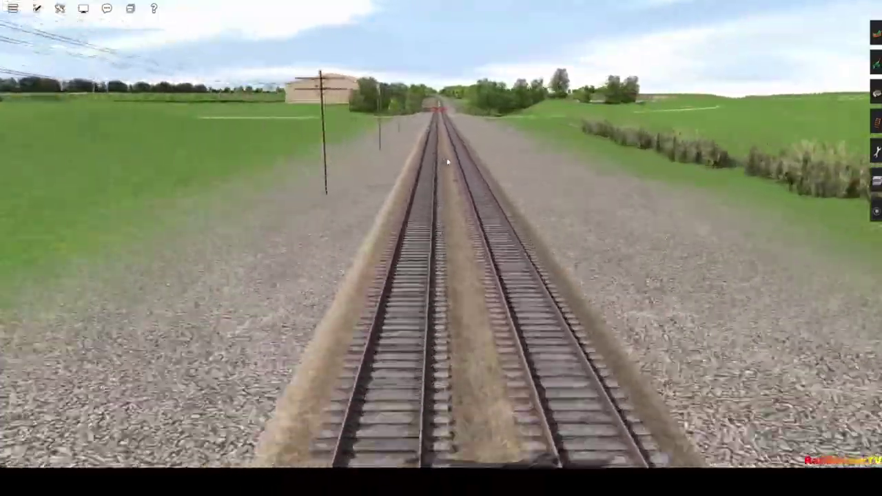
key("w")
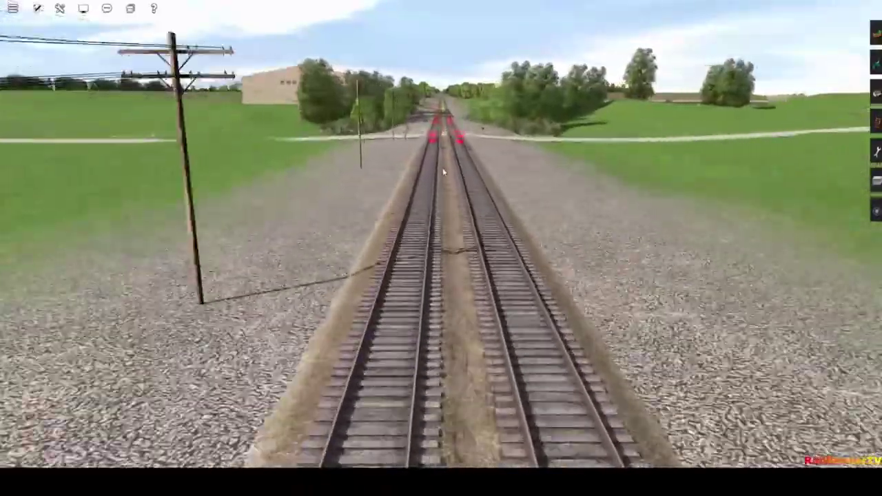
key("w")
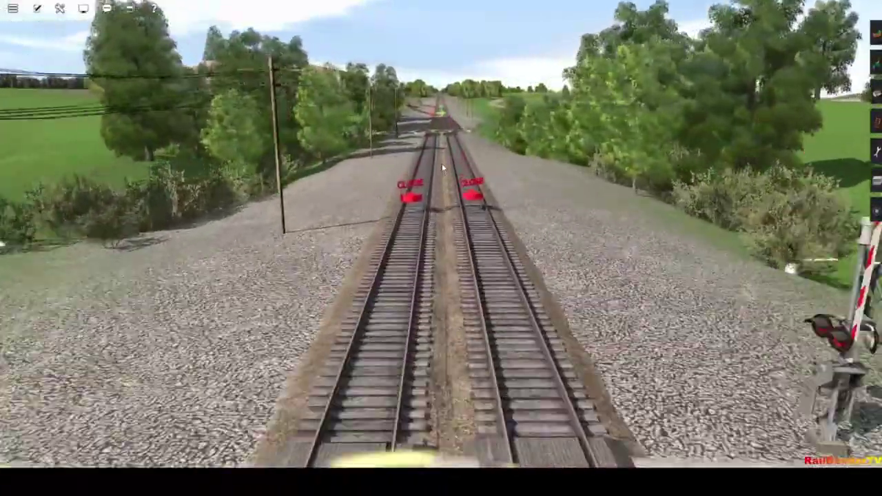
key("w")
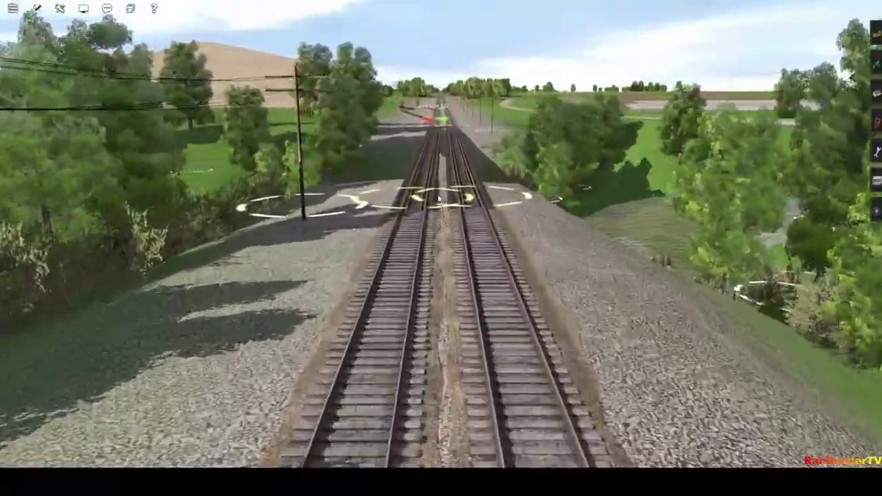
Step: Examine the junctions and the industrial siding with standing hopper cars beside the large factory building
key("w")
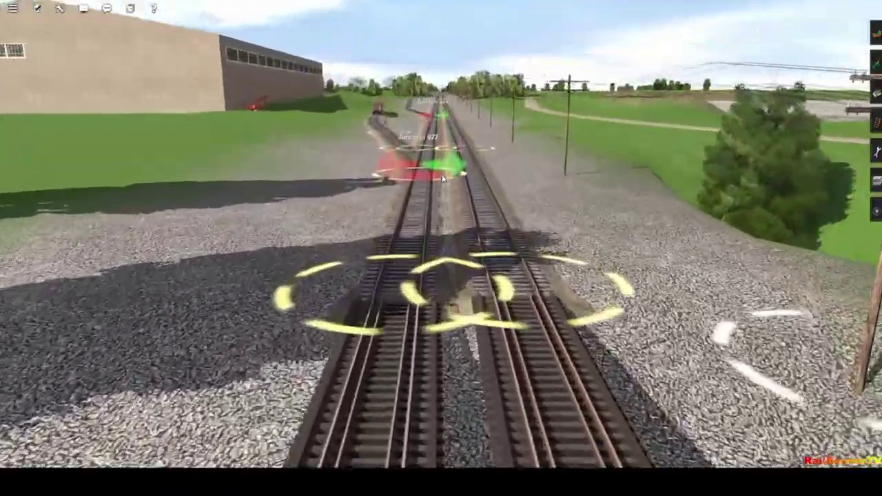
key("w")
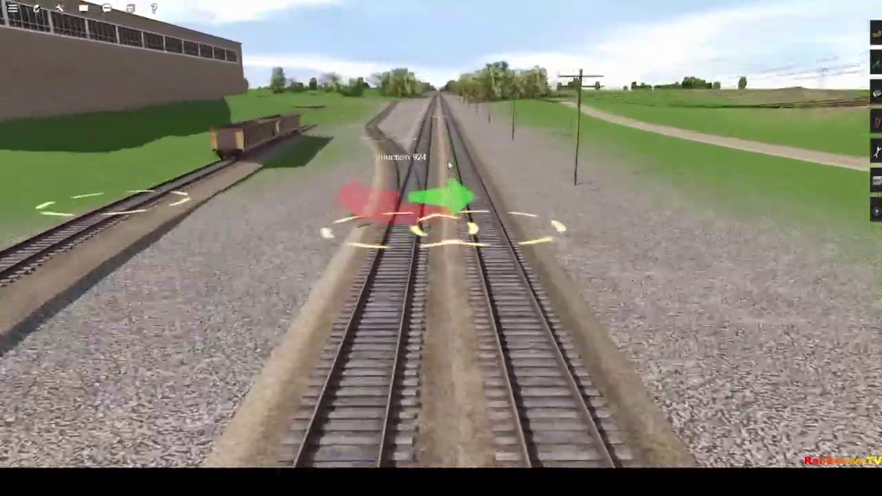
scroll(436, 172, "down", 3)
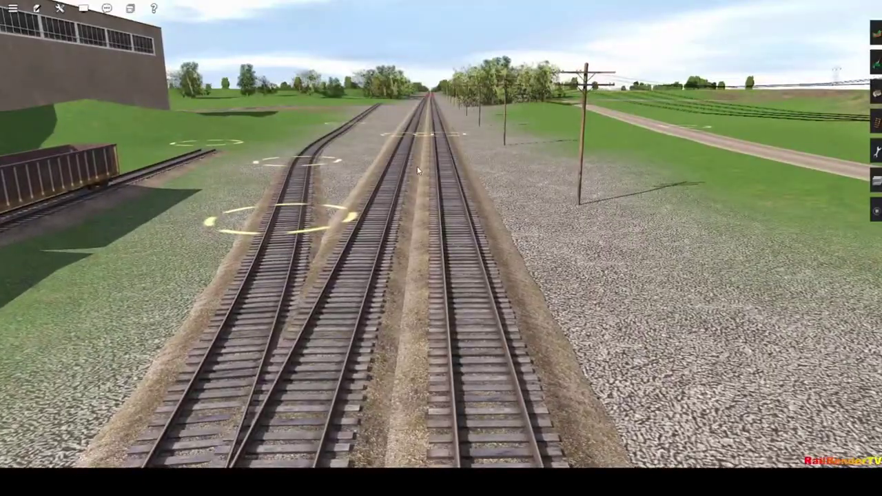
key("w")
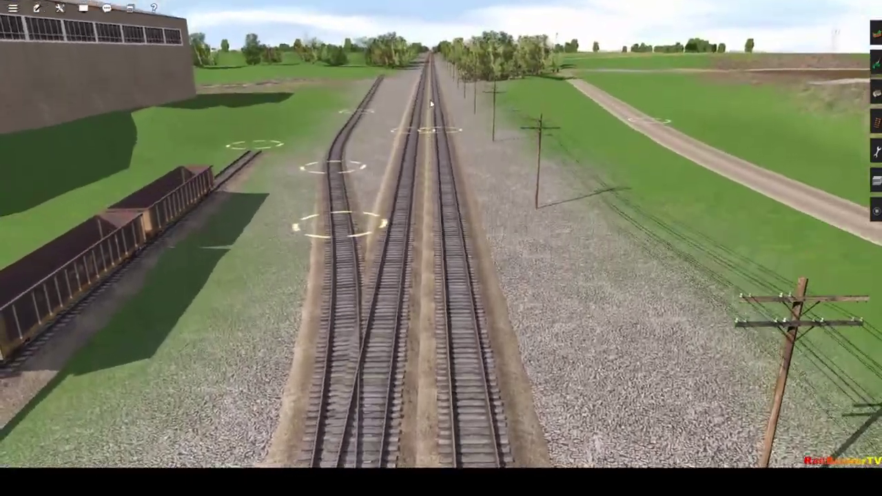
Step: Follow the main line from the factory siding through the wooded road crossing to the open stretch beyond
key("w")
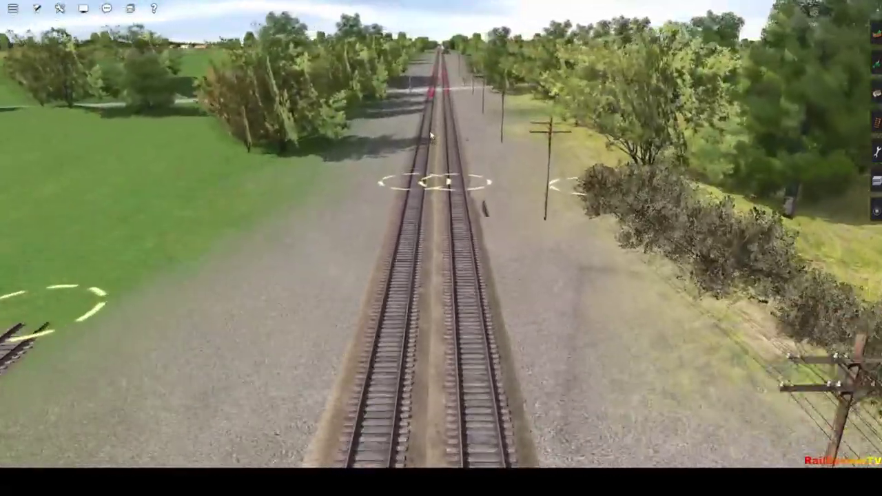
key("w")
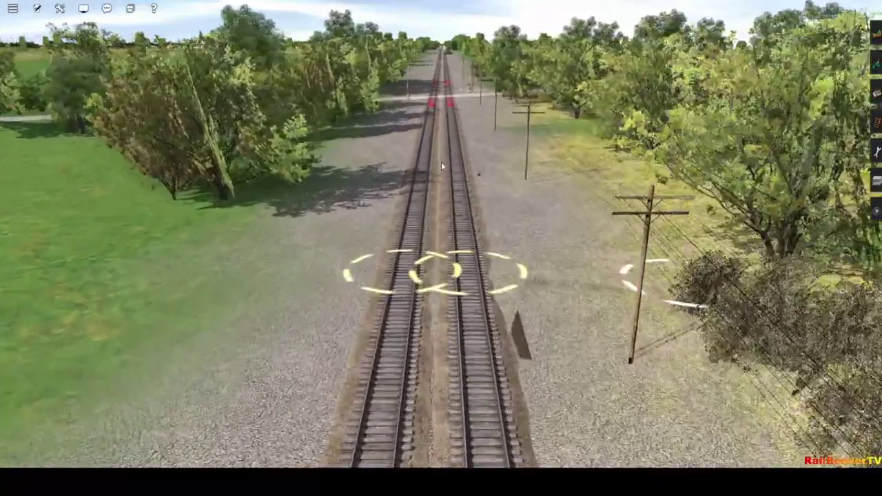
key("w")
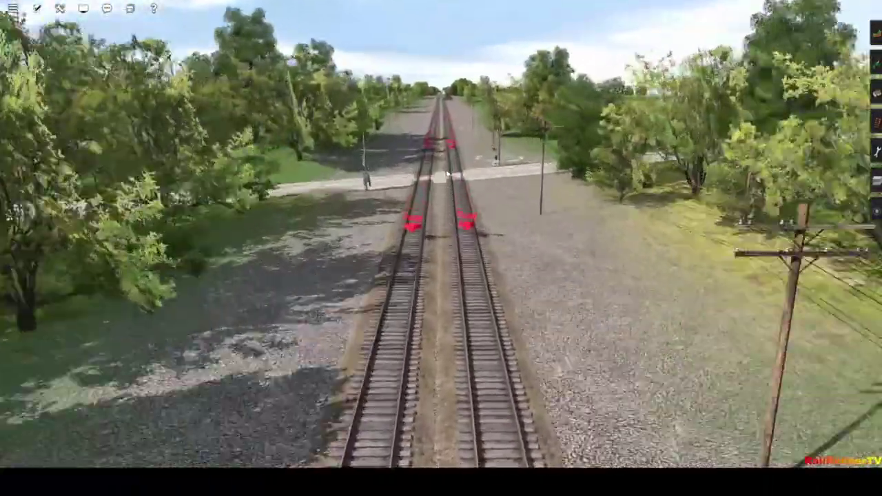
key("w")
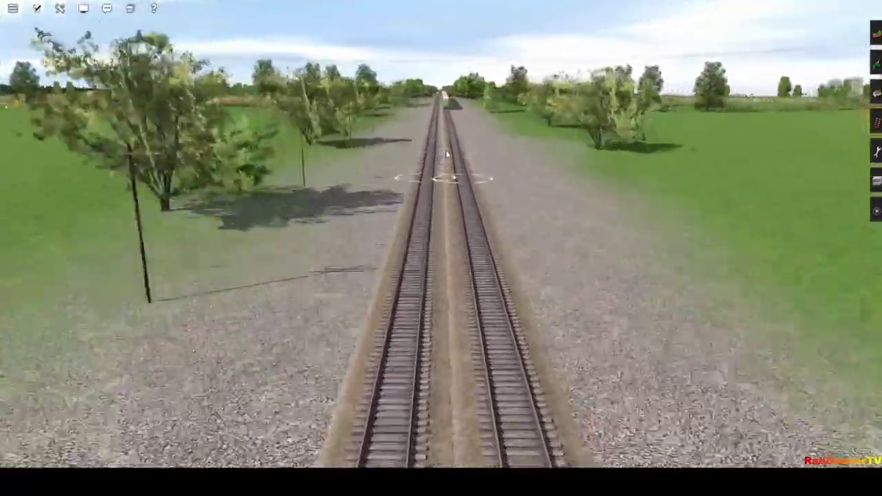
Step: Follow the long standing freight train along its autoracks and container cars up to its lead locomotive
key("w")
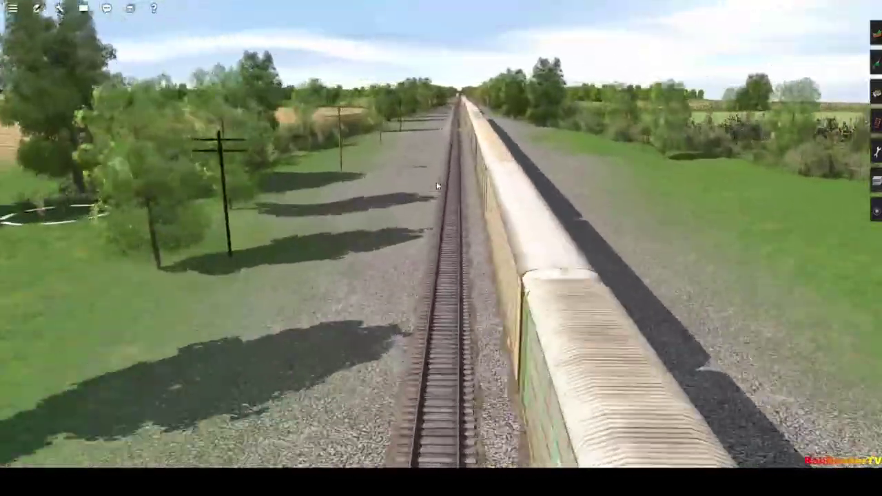
key("w")
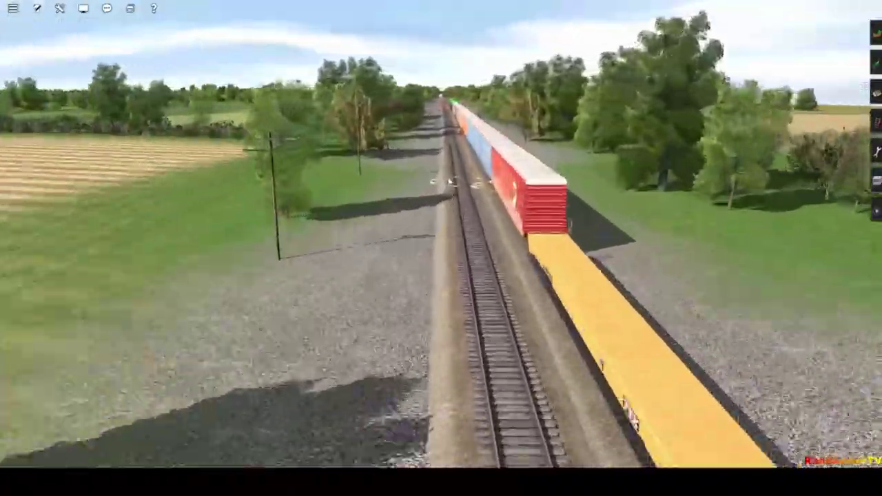
key("w")
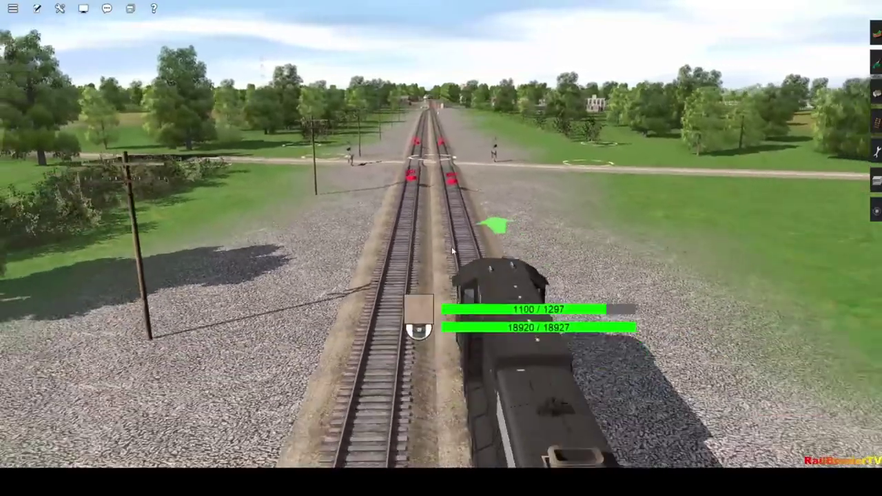
Step: Survey the road crossing ahead of the standing train, the surrounding farm fields and the distant town from above in all directions
key("w")
right_click_drag(450, 238, 430, 234)
key("w")
scroll(415, 225, "down", 5)
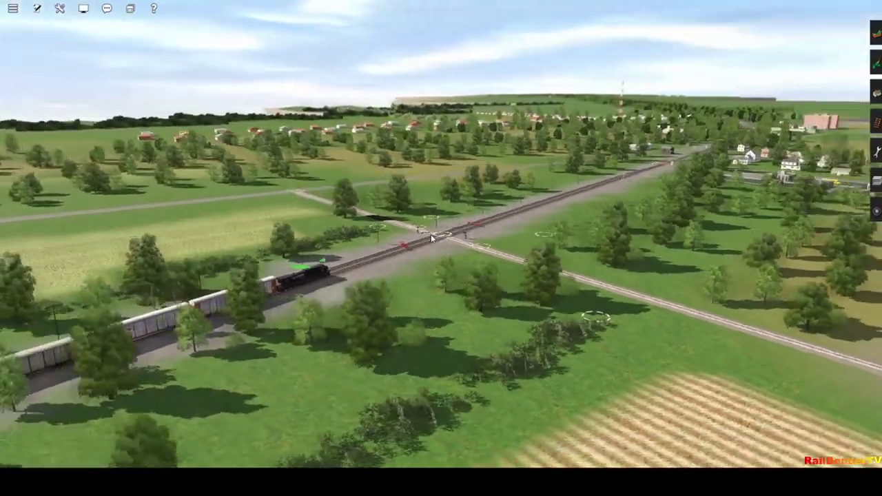
key("Right")
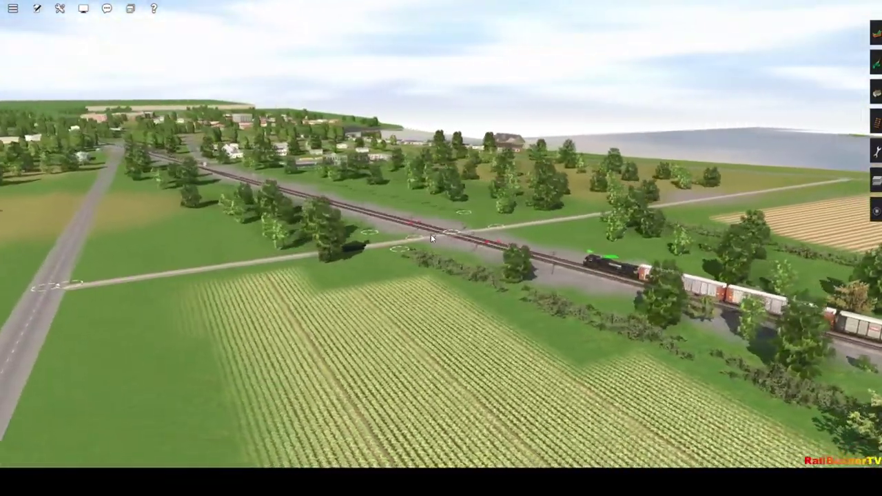
key("Right")
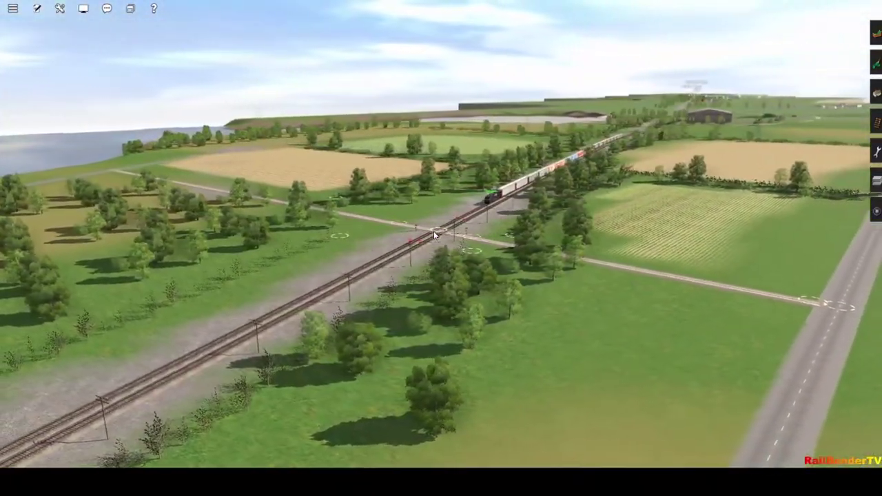
key("Right")
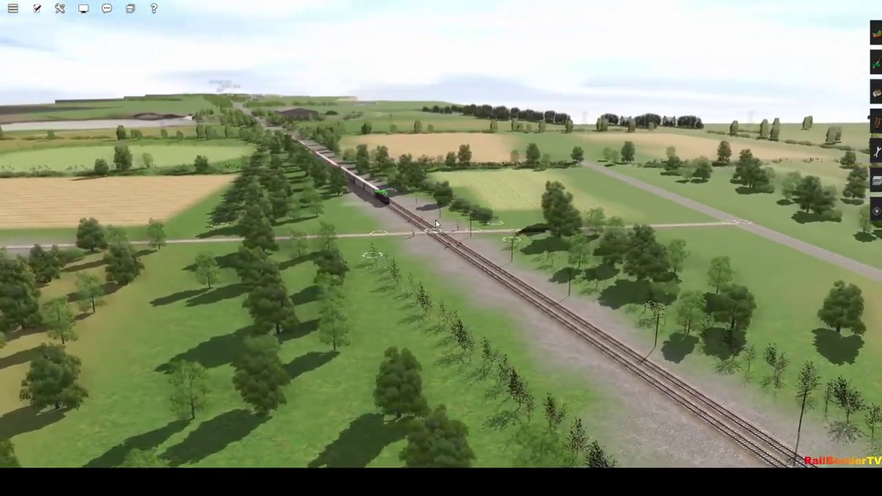
key("Right")
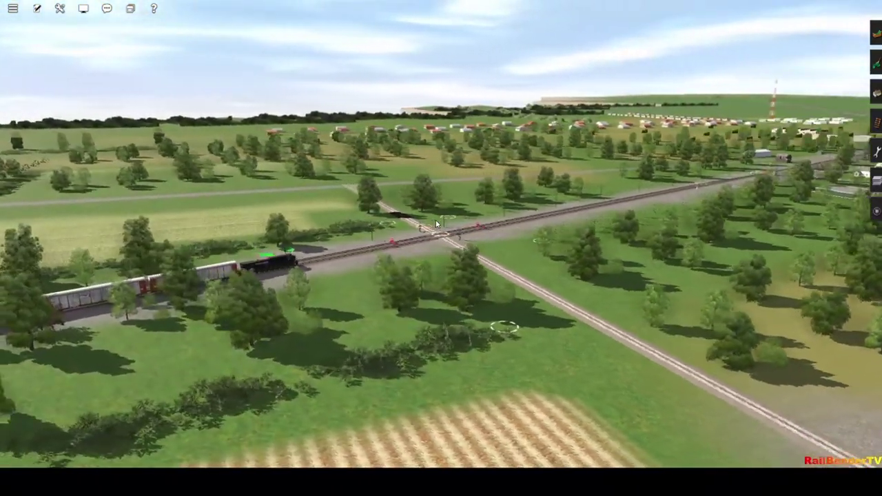
key("Right")
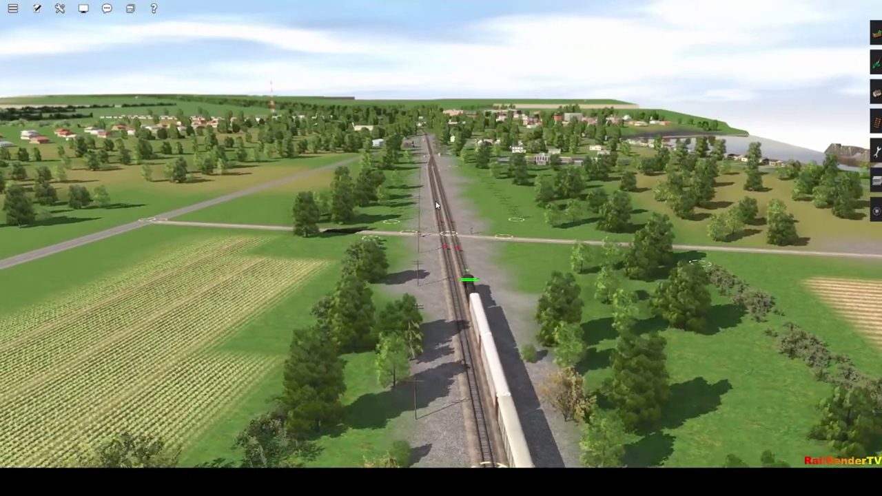
key("Right")
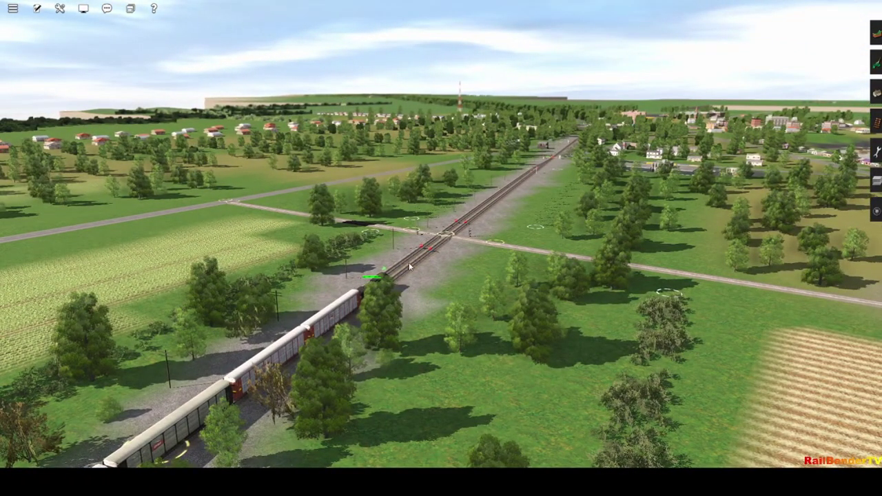
key("Right")
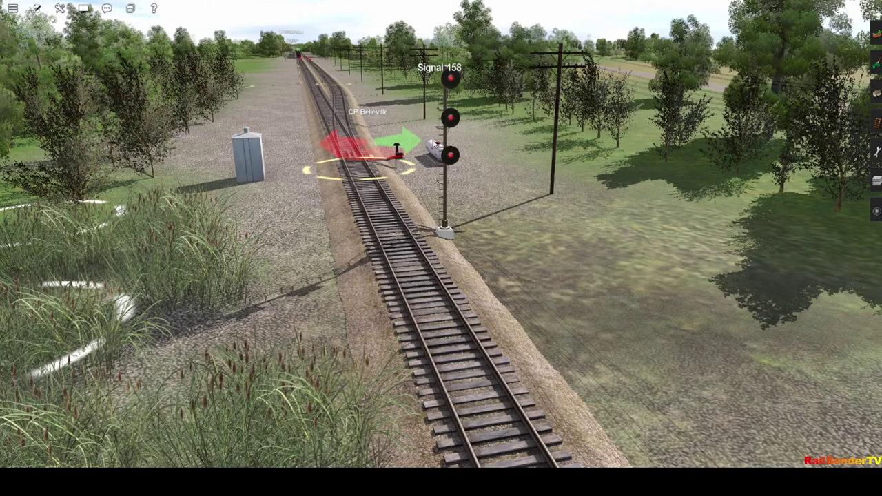
Step: Examine the CP Belleville track switch up close, along with its signal mast, equipment shed and propane tank
right_click_drag(434, 193, 400, 219)
scroll(400, 217, "up", 5)
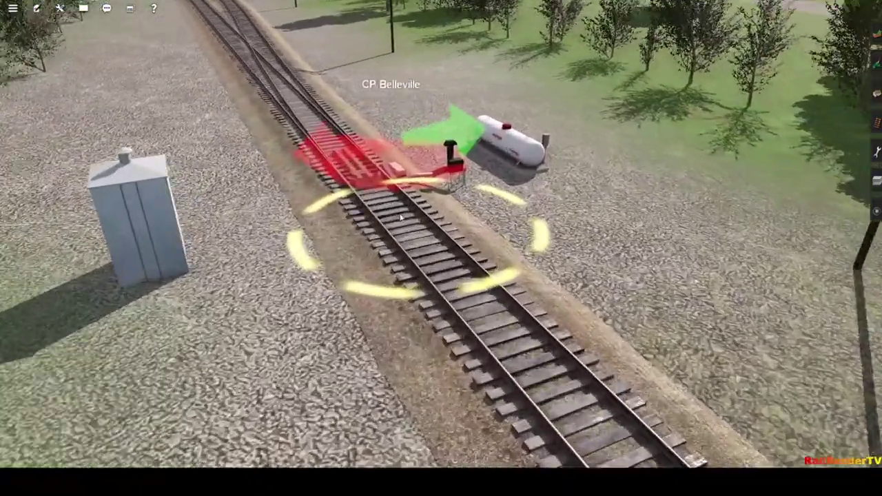
scroll(403, 210, "down", 5)
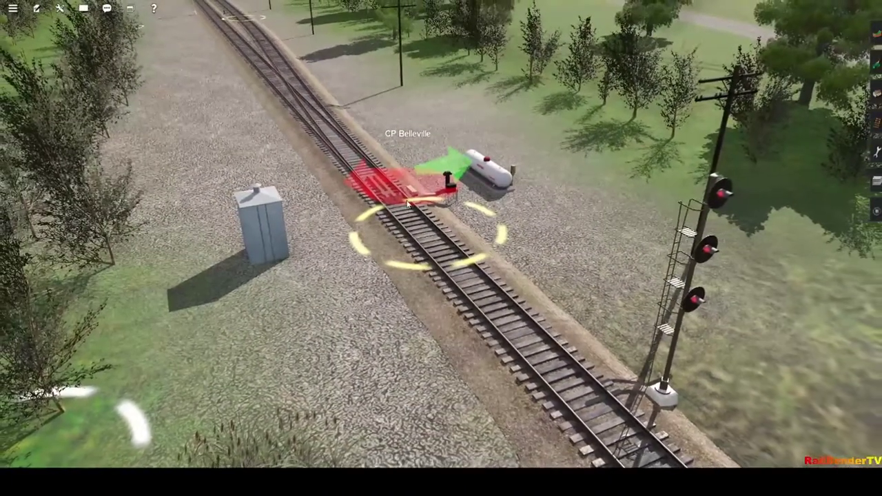
scroll(407, 203, "up", 3)
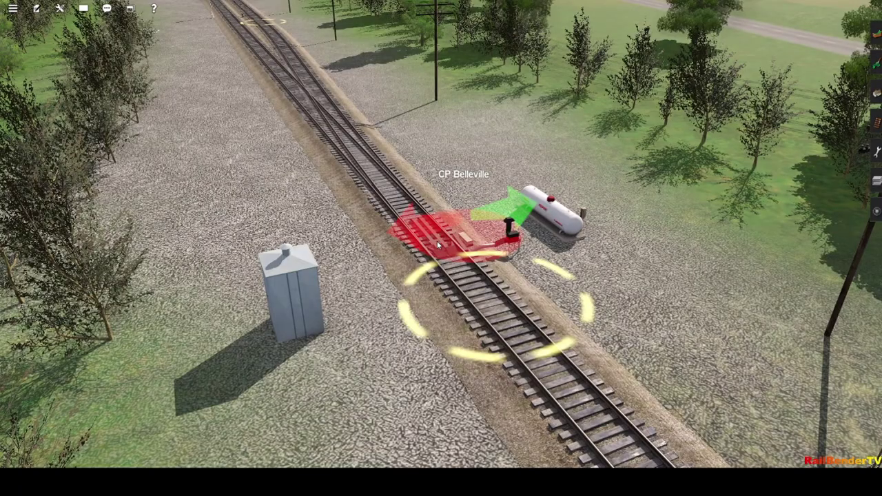
right_click_drag(482, 286, 453, 217)
Step: Follow the main line through the town's road crossings, past the trackside farm buildings, to the wooded stretch beyond the gated crossing
key("Up")
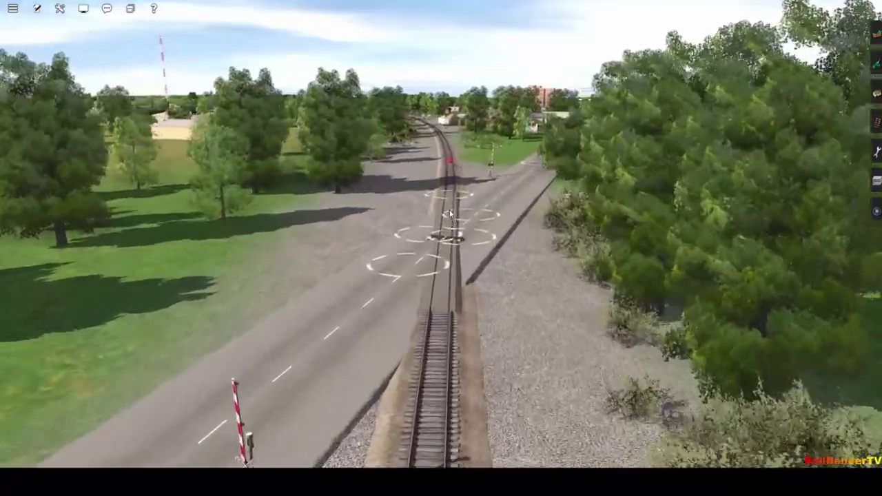
key("Up")
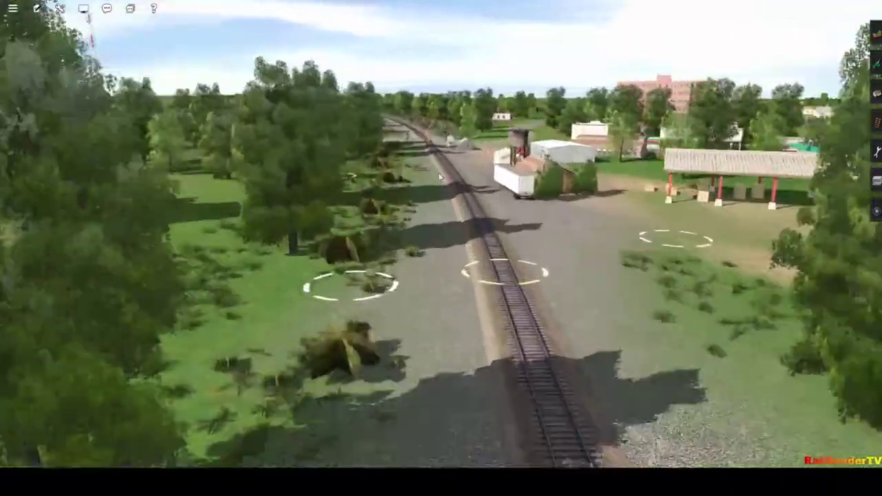
key("Left")
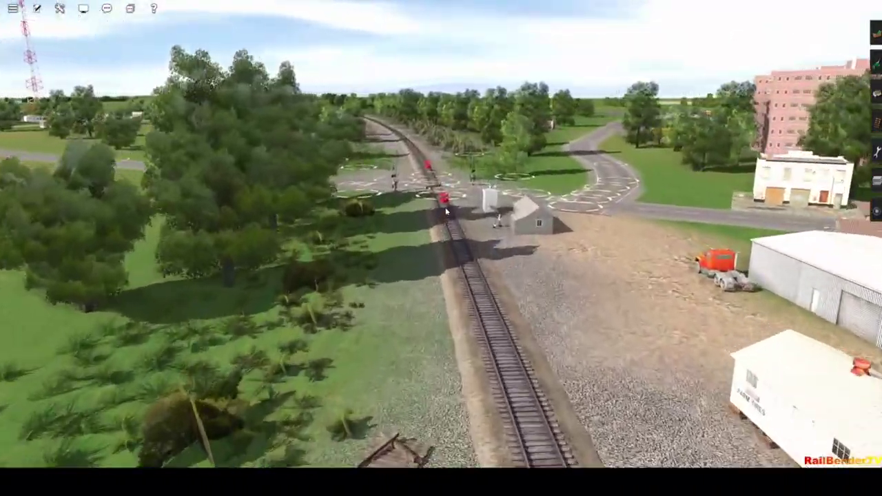
key("Left")
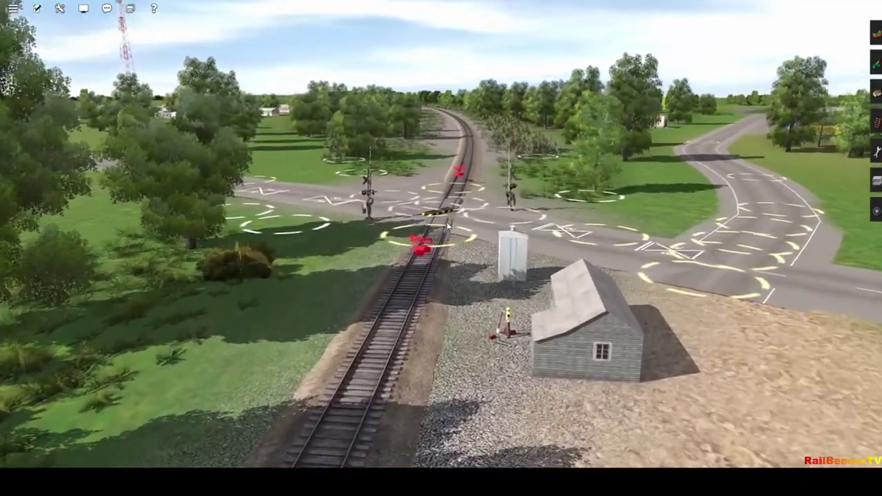
key("Left")
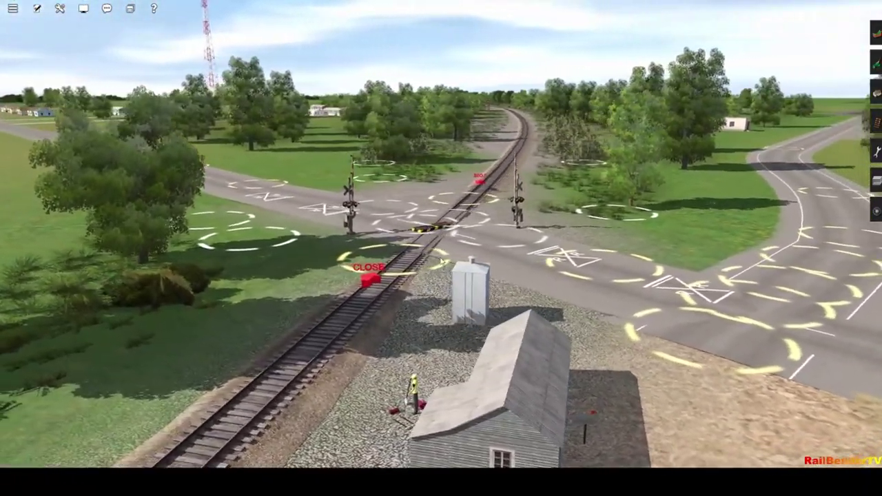
key("Up")
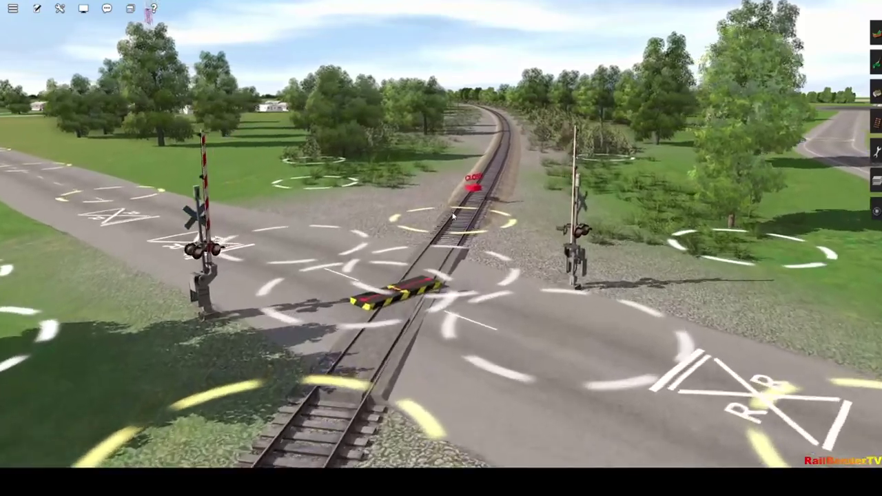
key("Up")
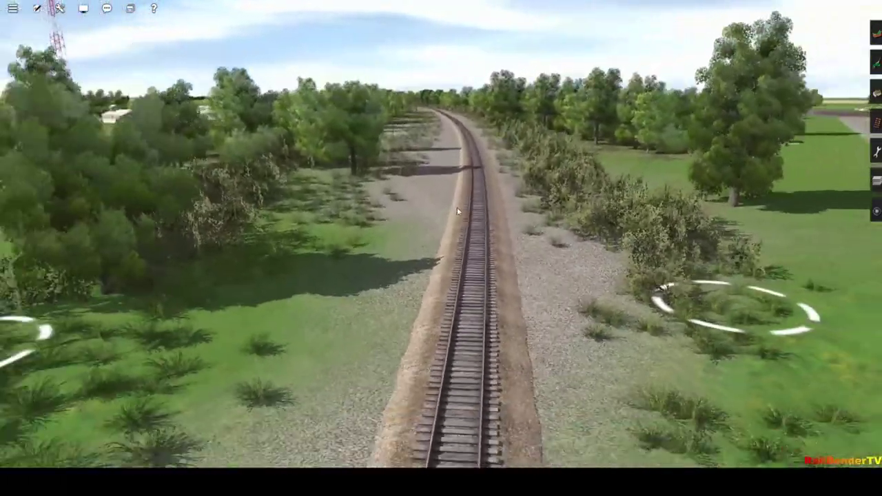
Step: Survey the town from above, including the water tower, apartment blocks, school bus lot and large brick buildings
scroll(456, 251, "down", 5)
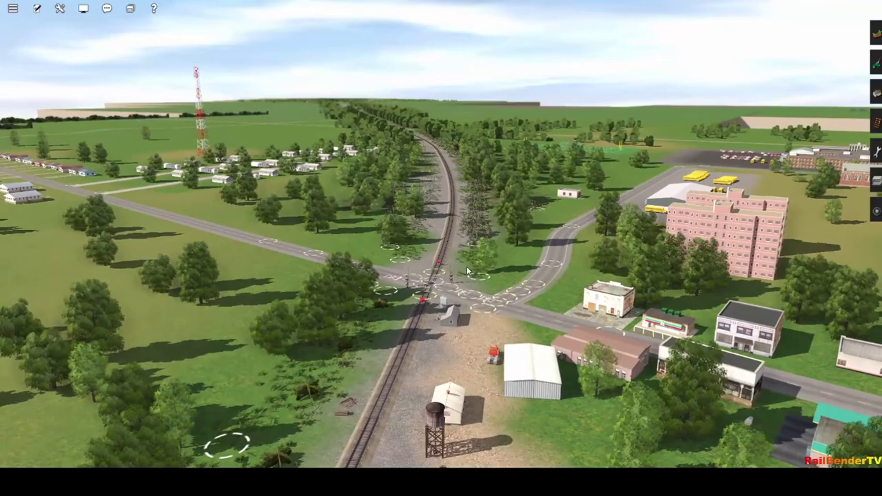
right_click_drag(467, 266, 426, 218)
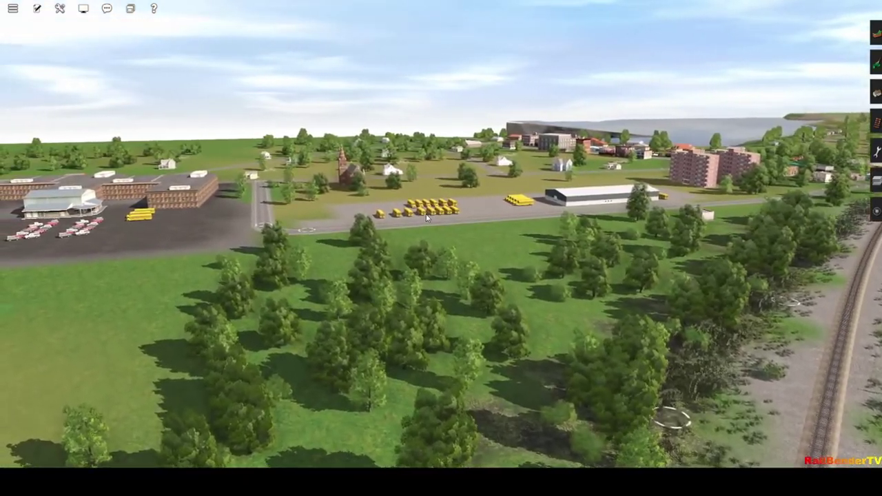
scroll(424, 214, "up", 2)
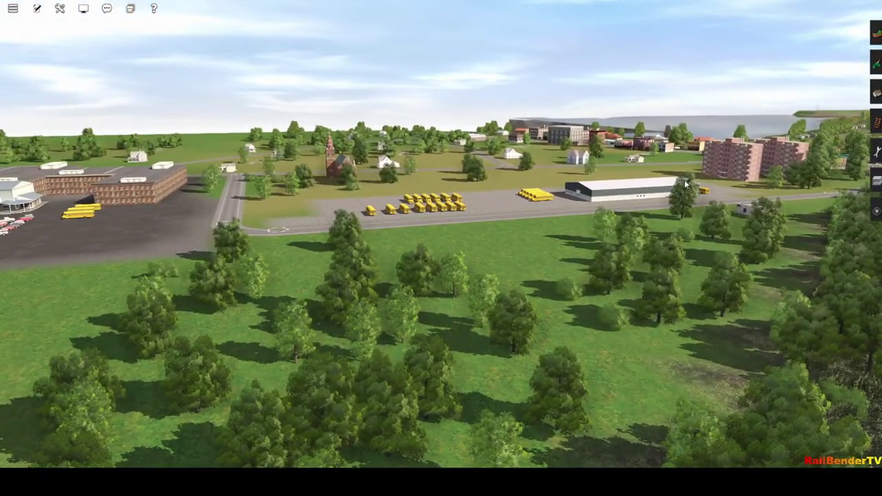
Step: Follow the main line over the dirt road crossing and along the tree-lined stretch through open fields
right_click_drag(169, 253, 401, 348)
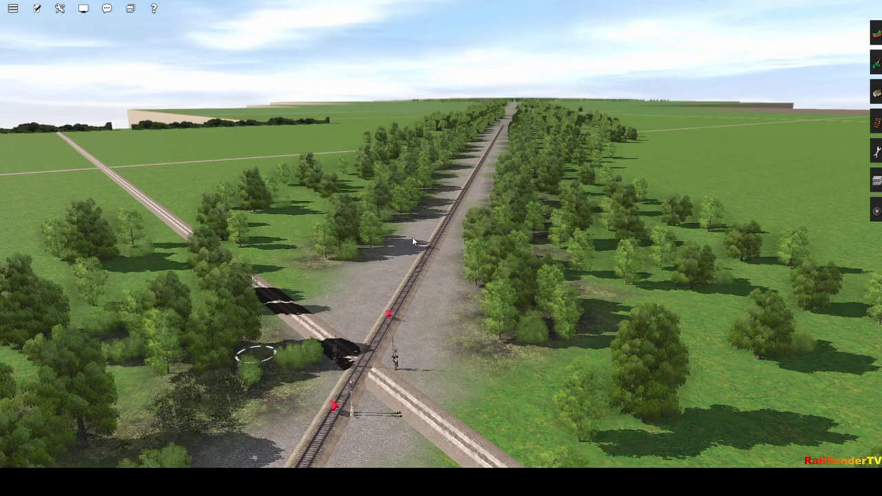
scroll(413, 241, "down", 4)
key("Up")
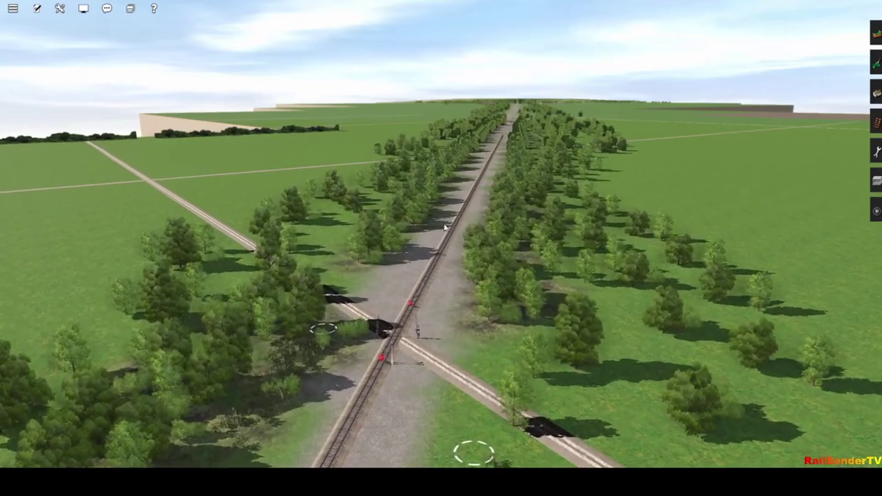
key("Up")
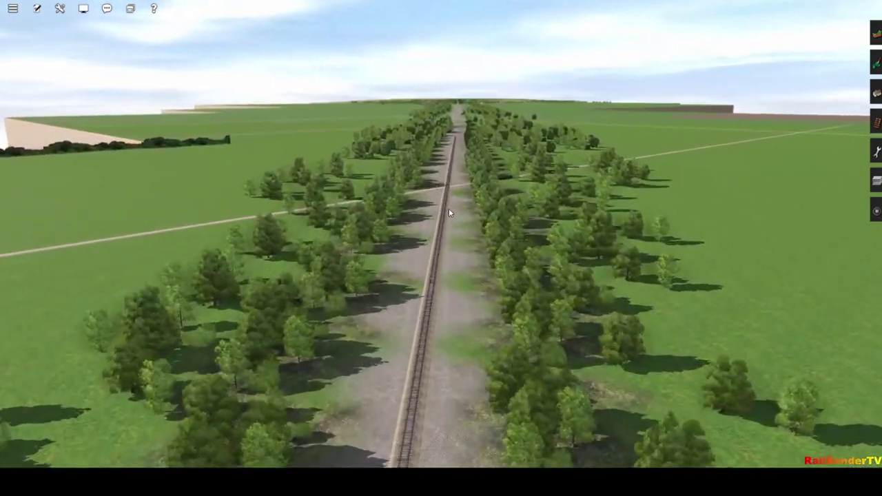
Step: Examine the single track through the tree-lined stretch, past Junction 1224, up to the road crossing beyond it
key("Up")
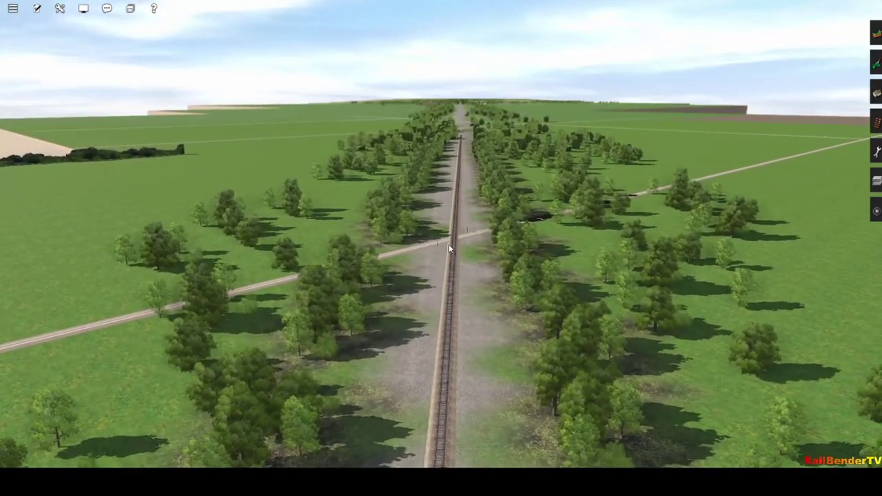
key("Up")
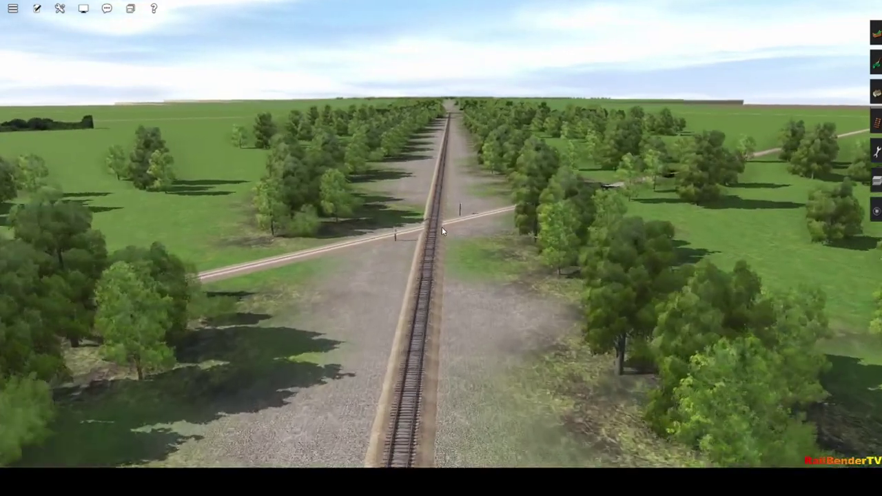
key("Up")
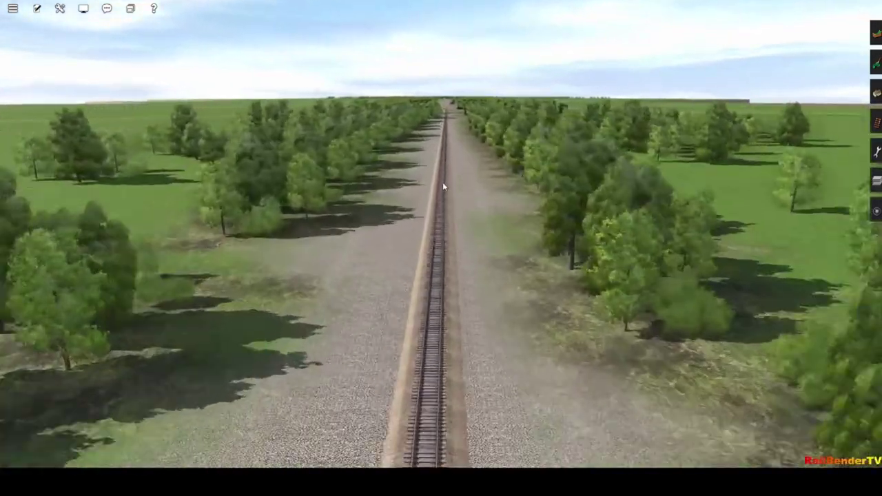
scroll(436, 190, "down", 5)
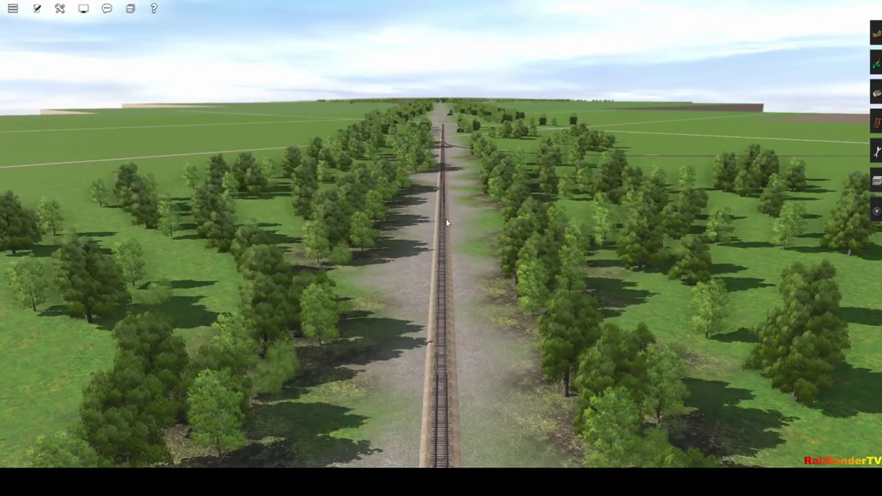
scroll(446, 222, "down", 3)
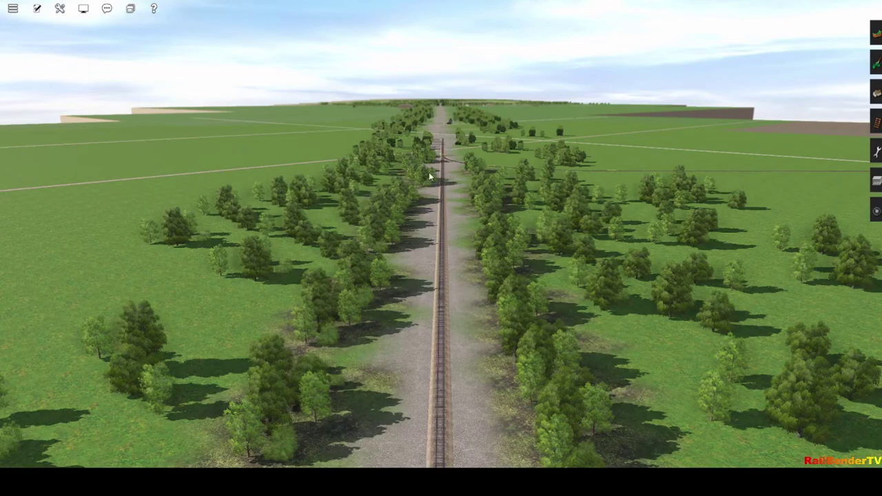
right_click_drag(446, 170, 463, 255)
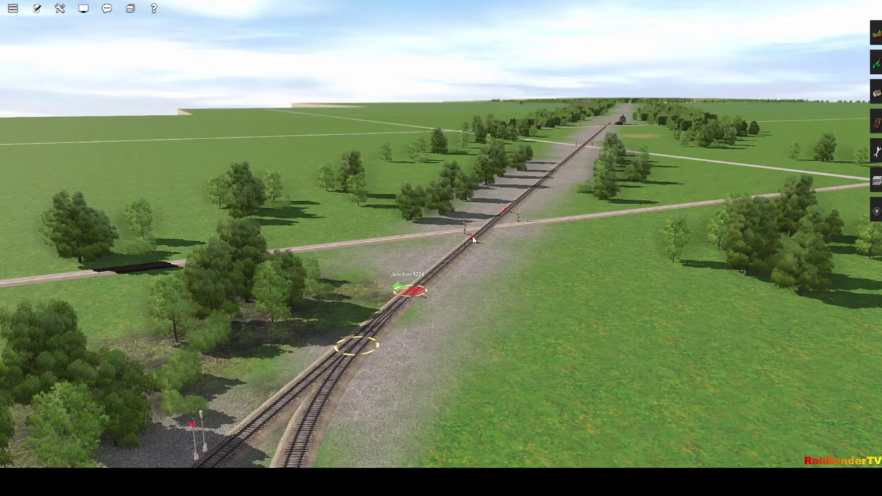
key("Up")
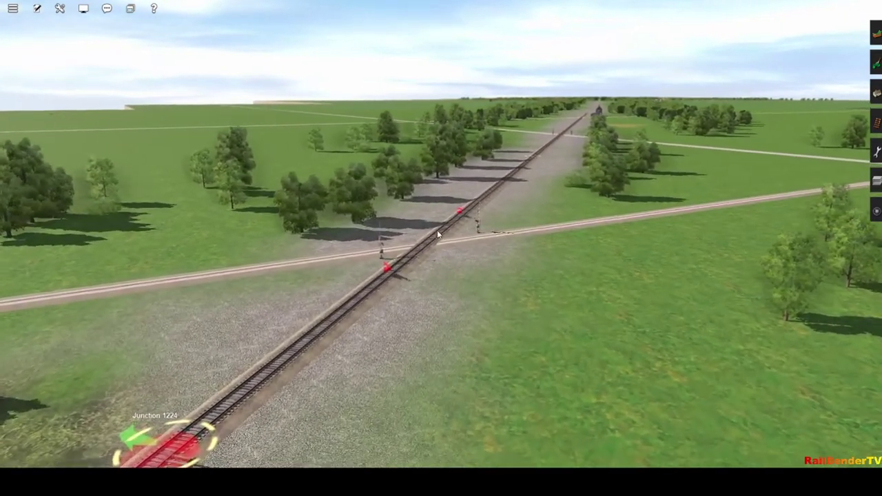
key("Right")
key("Up")
key("Up")
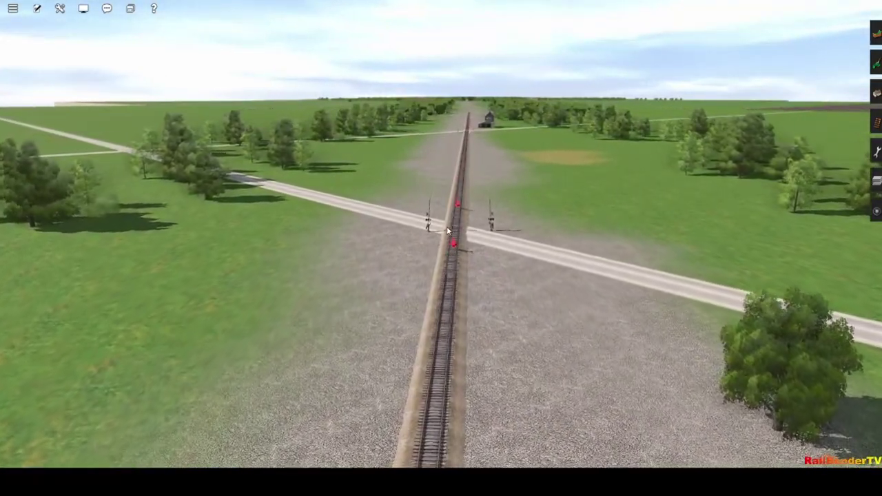
key("Up")
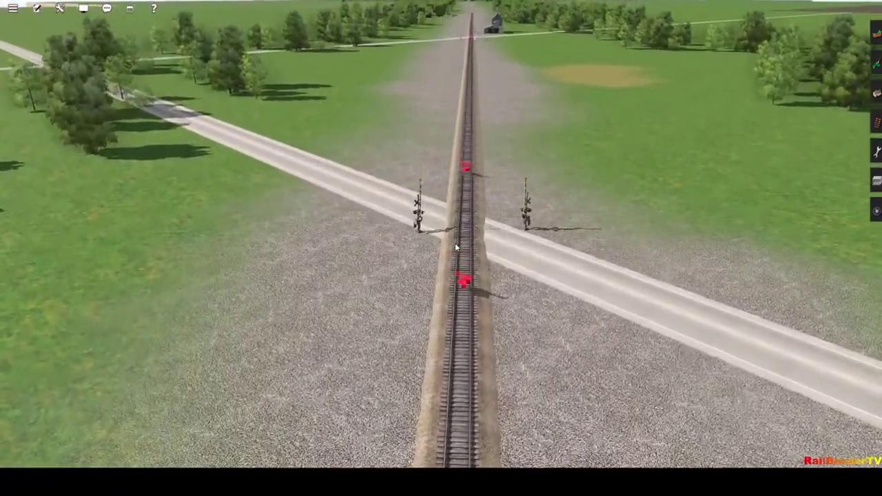
Step: Inspect the level crossing and its signals, and follow the line past the next crossing by the grey barn
key("Left")
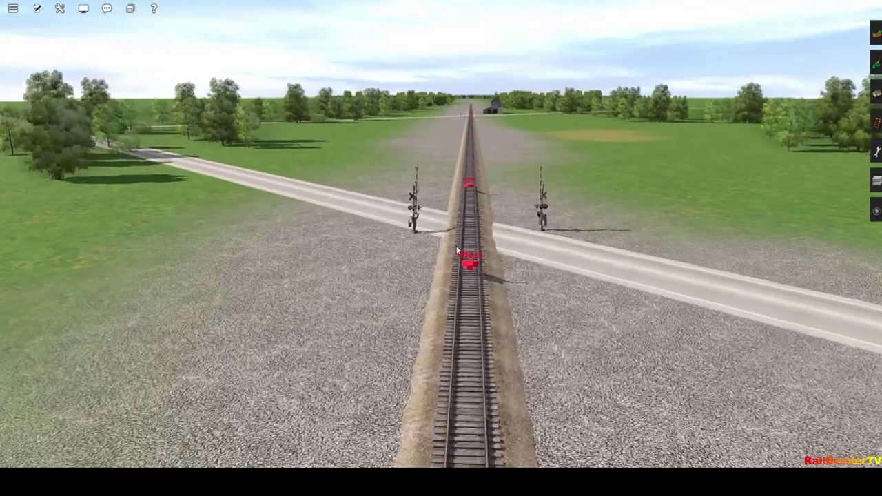
key("Left")
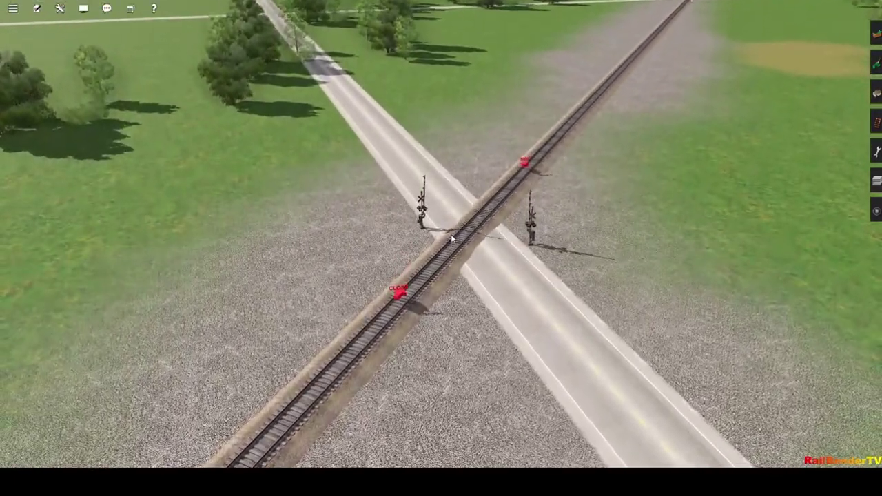
key("Right")
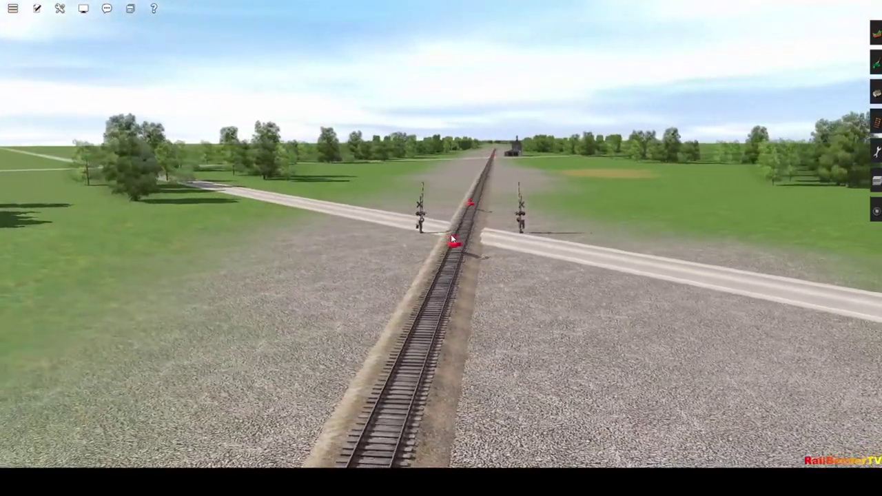
key("Up")
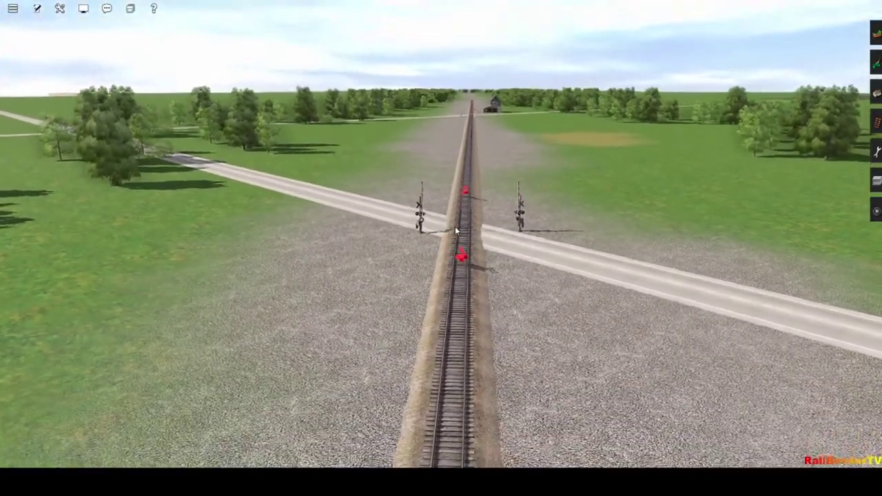
key("Up")
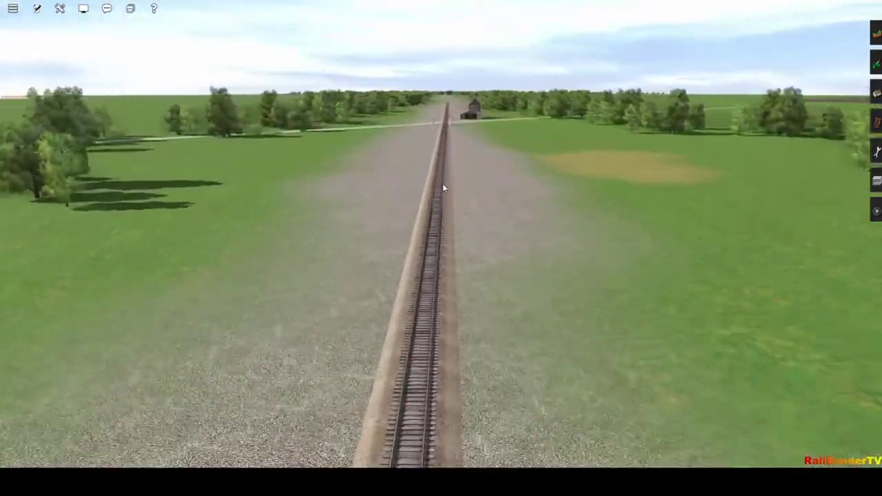
key("Up")
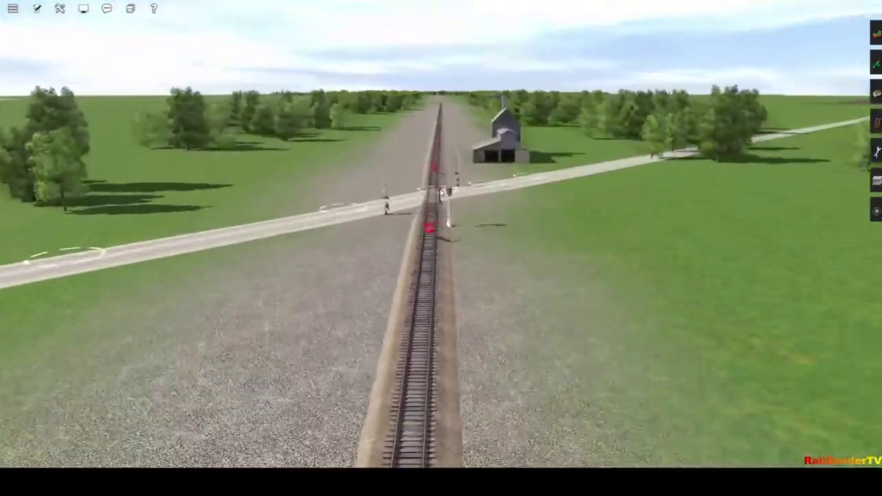
key("Down")
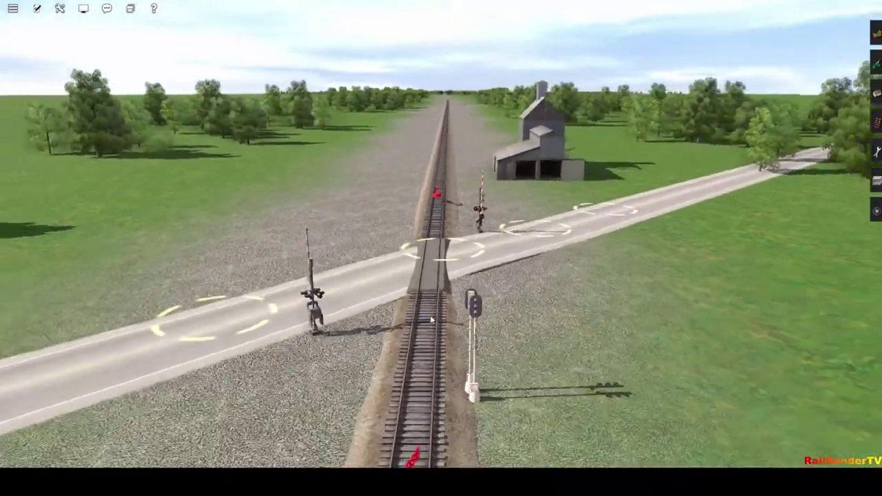
key("Up")
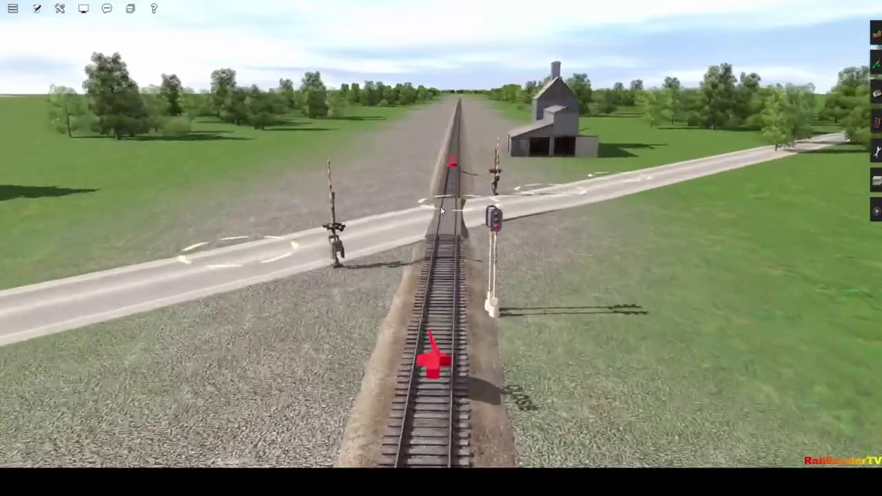
key("Up")
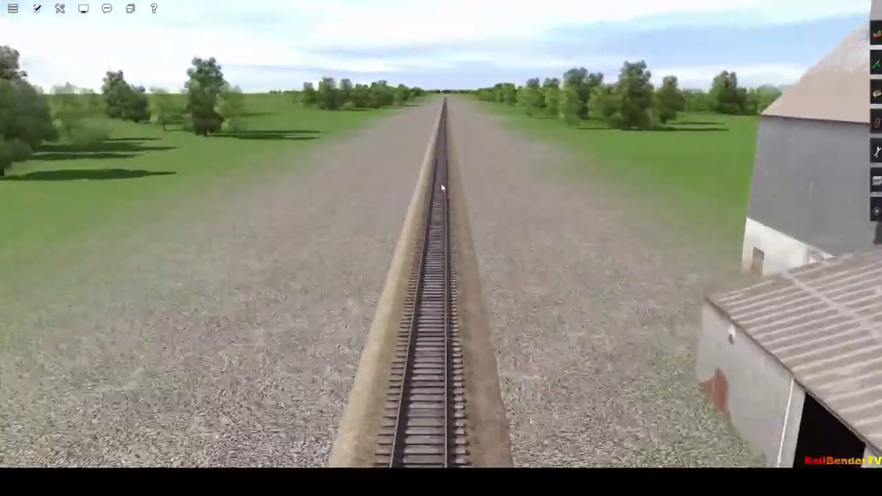
Step: Rename Junction 642, just before the double-track road crossing, as WHITAKER
key("Left")
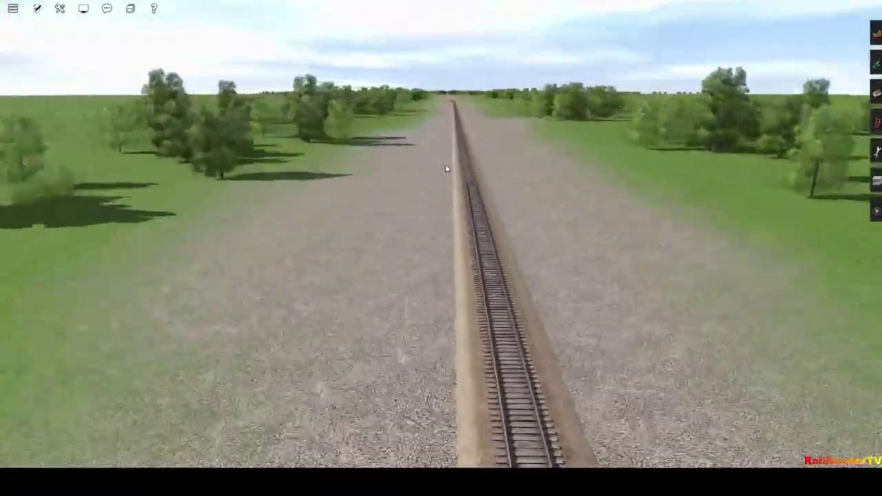
key("Right")
key("Up")
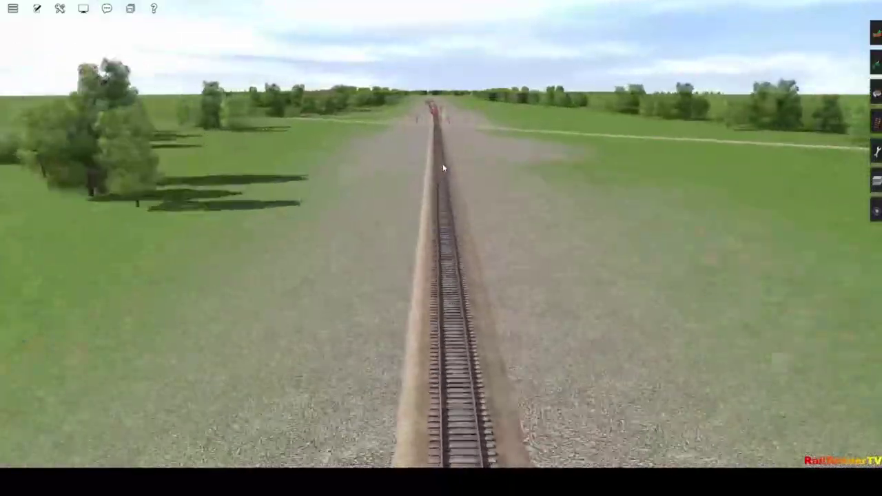
key("Up")
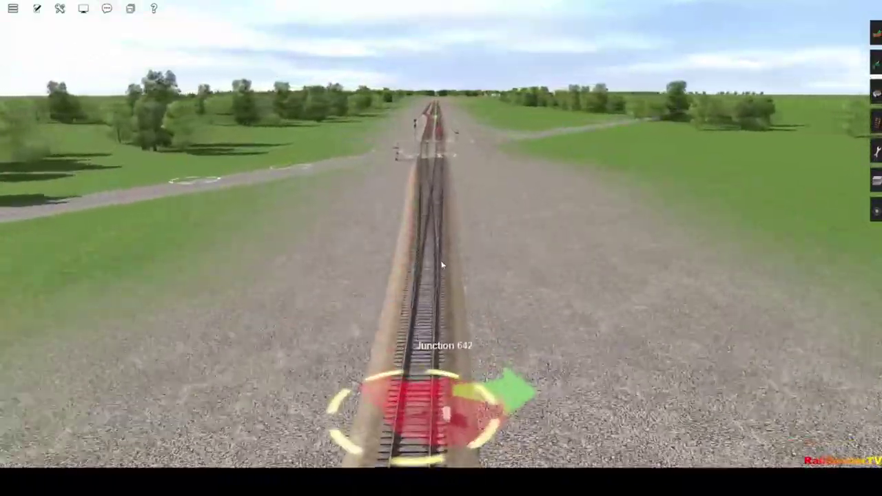
left_click(872, 126)
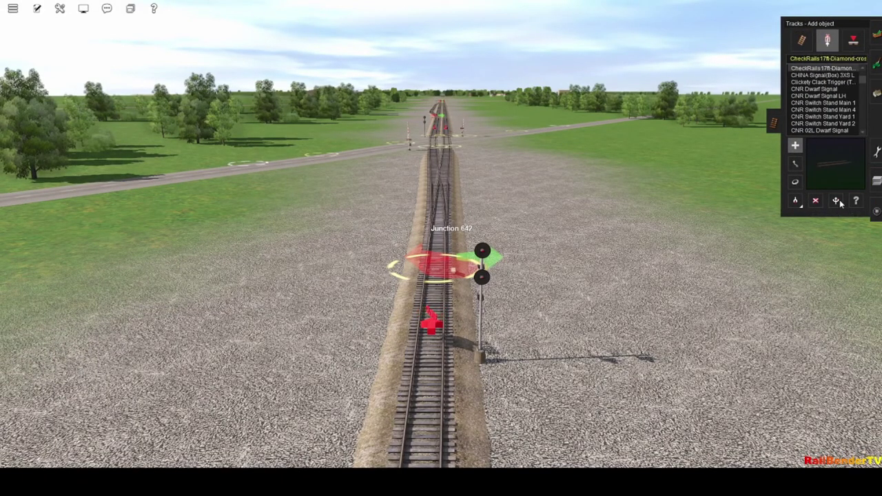
left_click(441, 281)
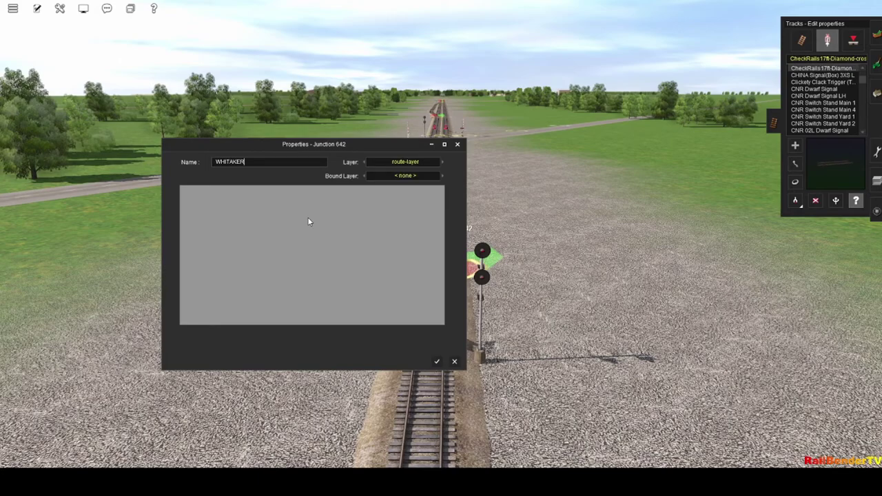
key("Return")
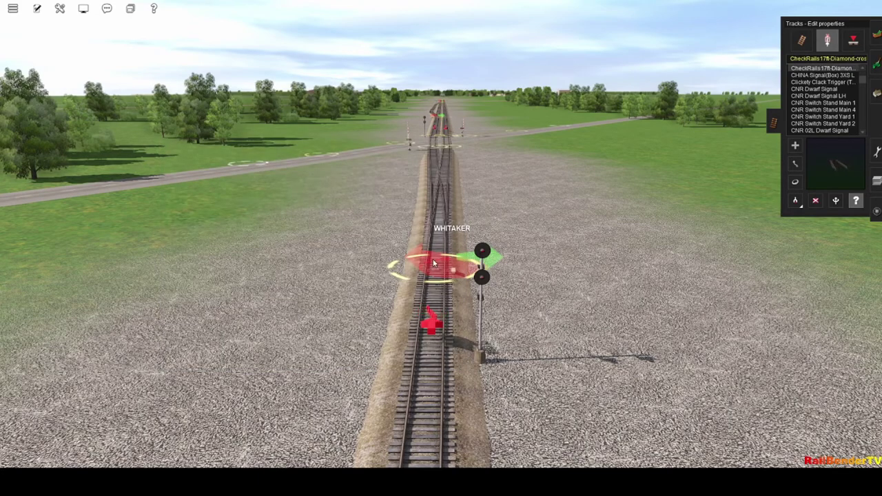
Step: Examine the line beyond the WHITAKER junction, past the road crossing and the curved branch, to the bridge over the highway
scroll(414, 220, "up", 5)
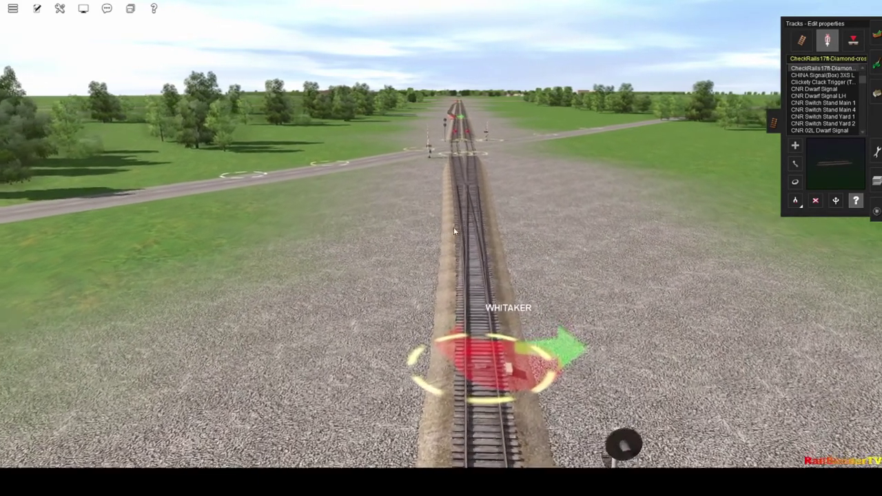
scroll(454, 227, "up", 5)
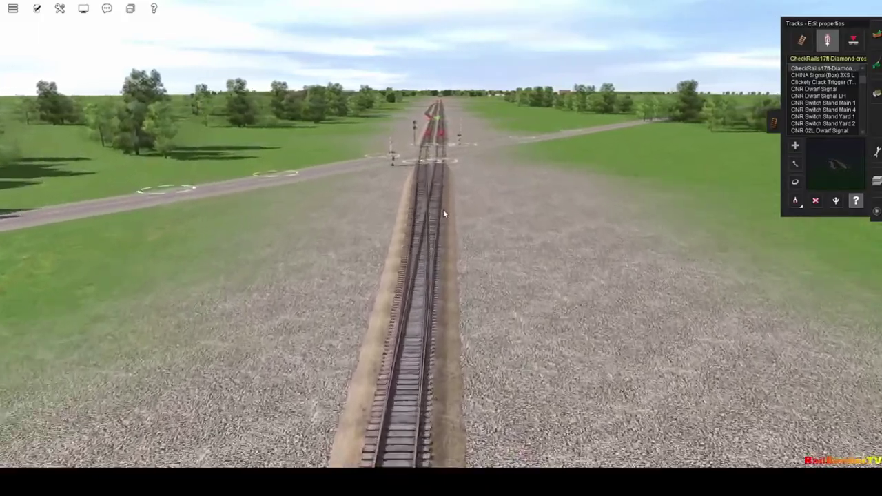
scroll(432, 232, "up", 2)
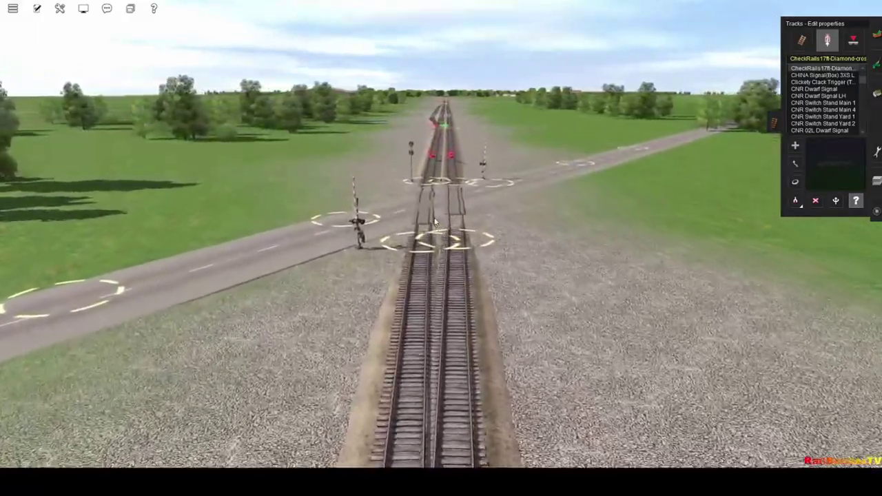
scroll(446, 221, "up", 8)
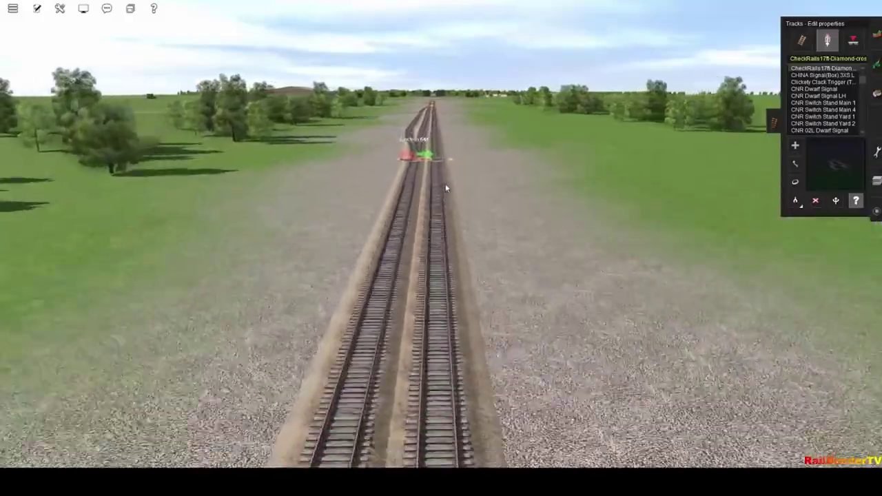
scroll(430, 231, "up", 2)
scroll(445, 204, "up", 5)
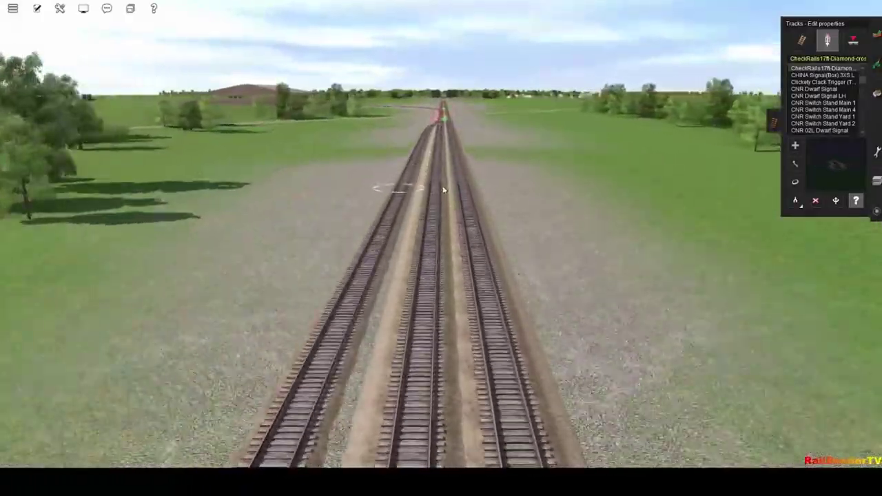
scroll(435, 191, "up", 6)
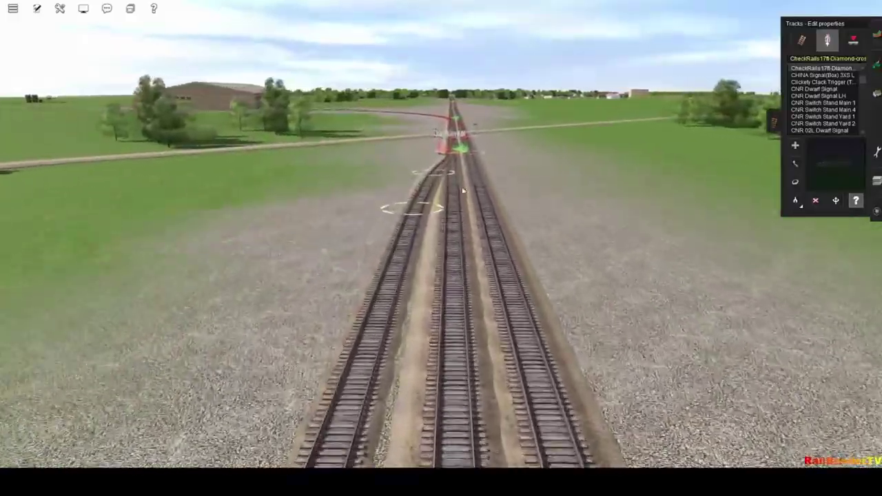
scroll(431, 170, "up", 8)
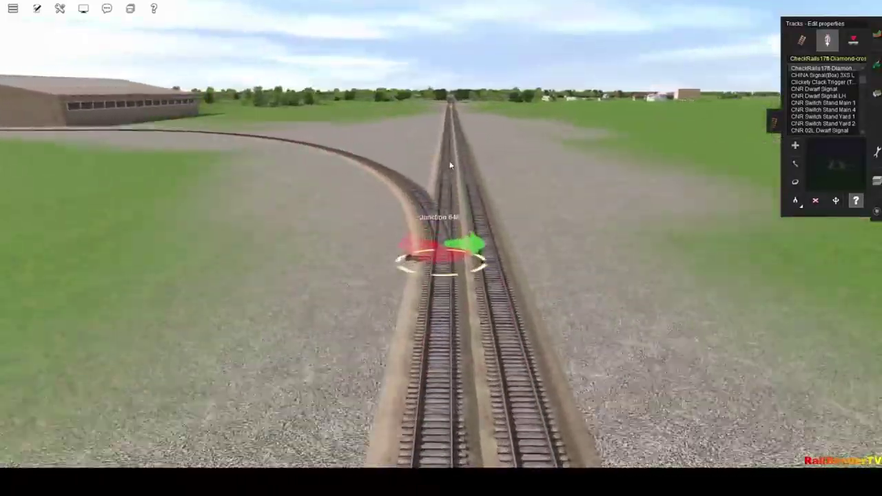
scroll(437, 172, "down", 6)
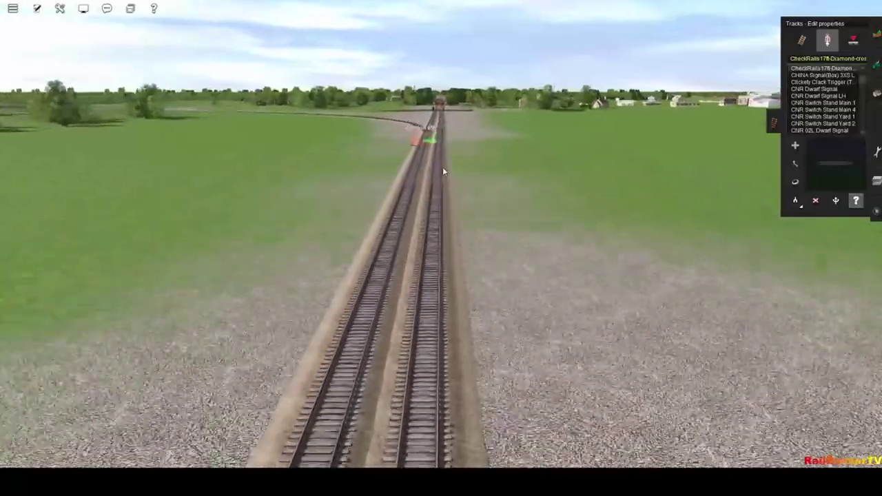
scroll(442, 169, "up", 6)
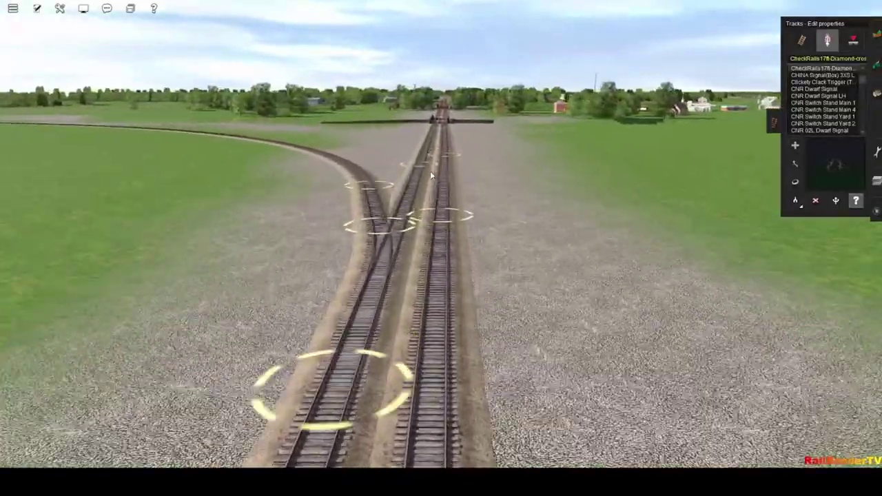
scroll(442, 172, "up", 8)
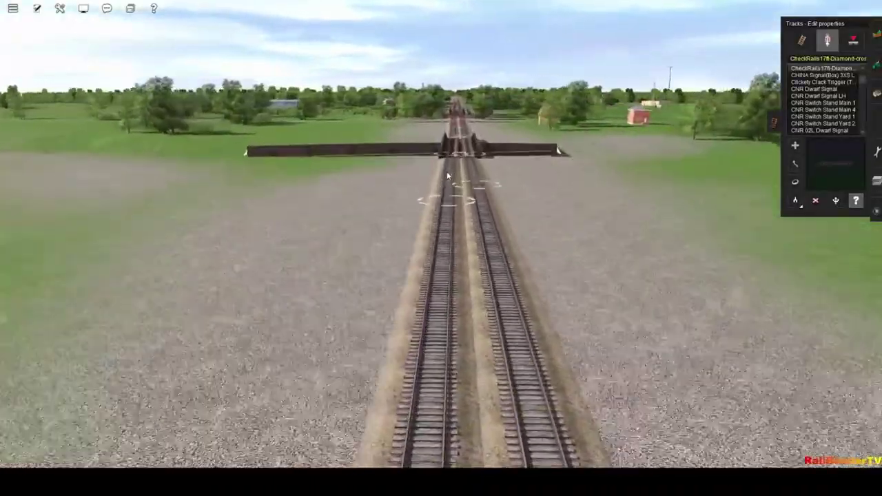
scroll(443, 185, "down", 6)
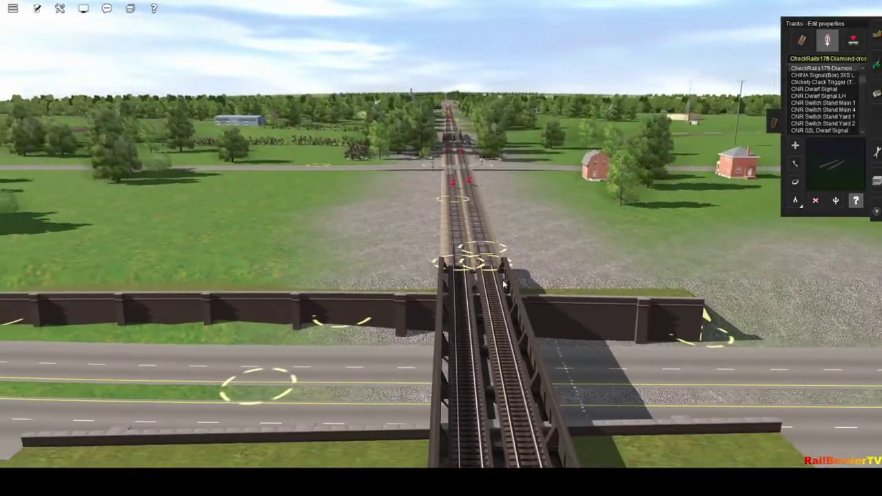
Step: Examine the level crossing beyond the highway bridge, and survey the nearby river, road bridge and lake with its railway bridge
right_click_drag(433, 236, 390, 216)
scroll(390, 216, "up", 6)
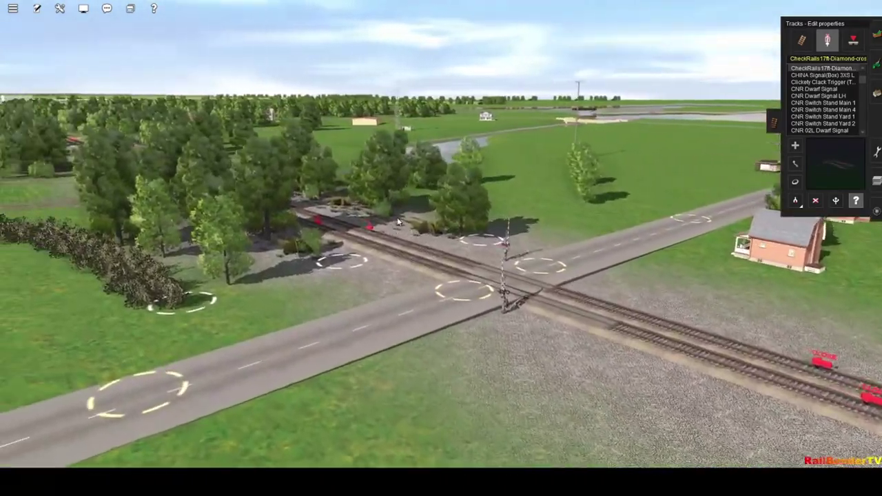
scroll(397, 221, "down", 5)
right_click_drag(420, 222, 444, 222)
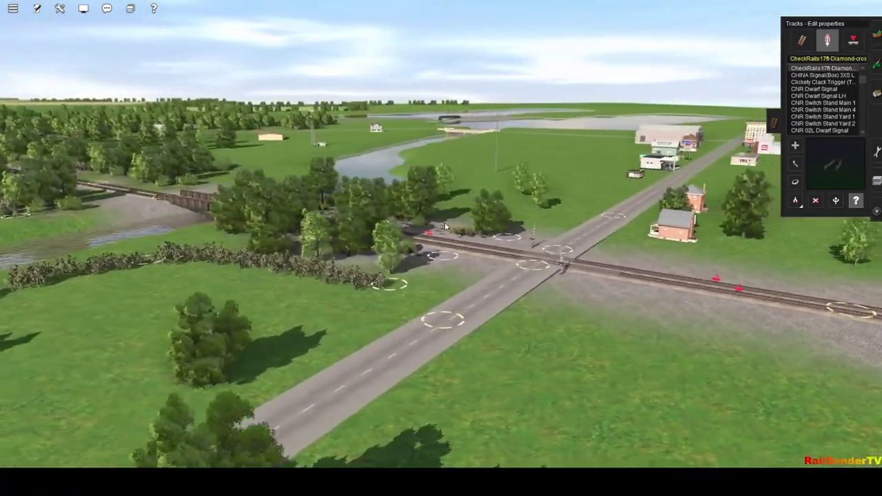
scroll(439, 223, "up", 5)
scroll(525, 208, "up", 5)
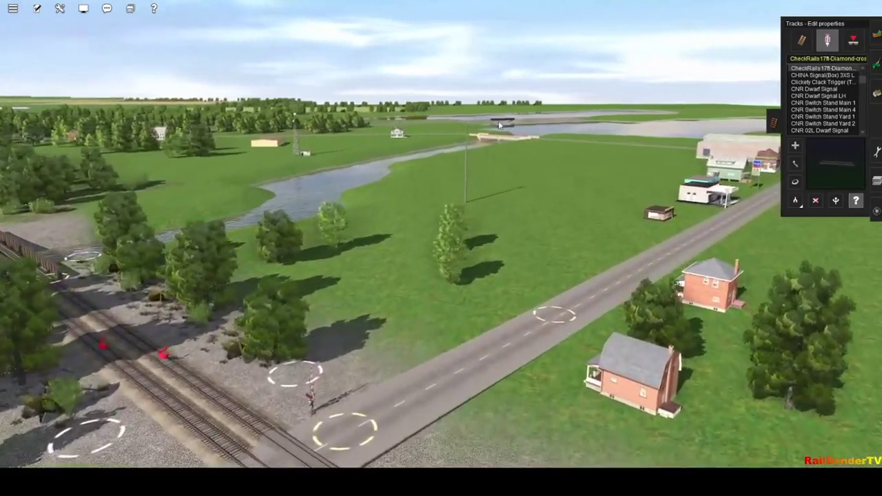
scroll(472, 161, "up", 4)
scroll(441, 195, "up", 6)
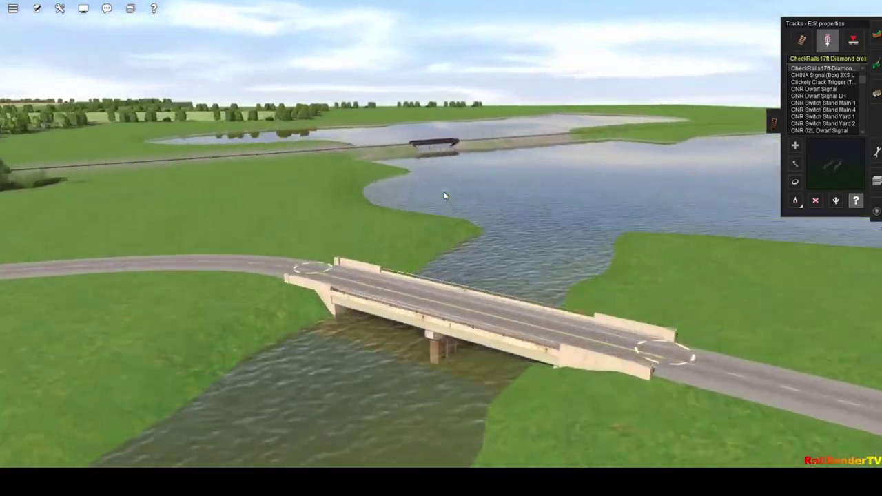
scroll(440, 290, "down", 6)
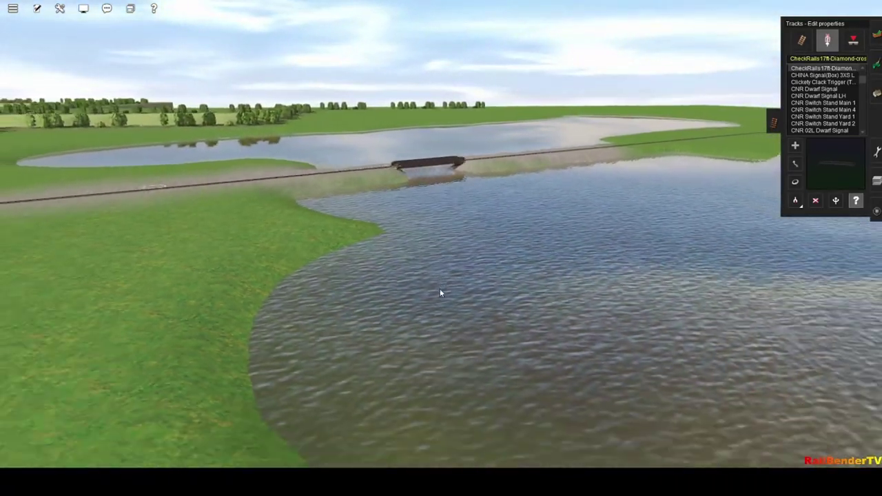
scroll(432, 289, "down", 3)
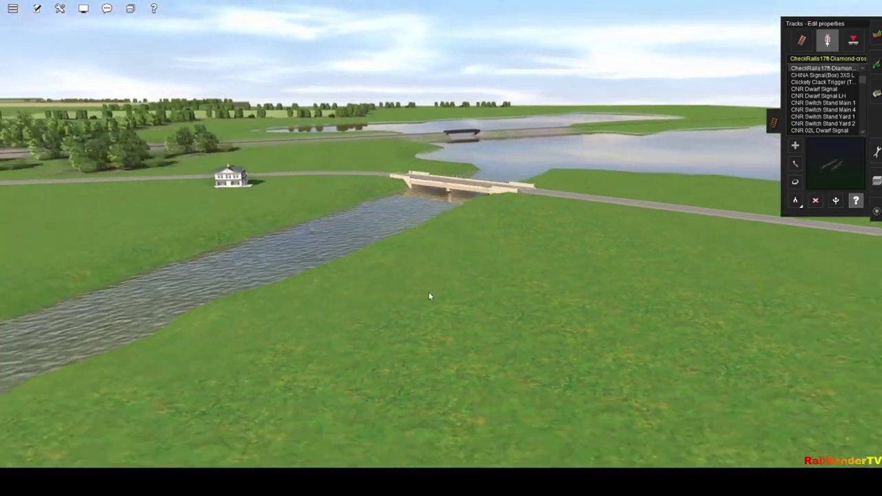
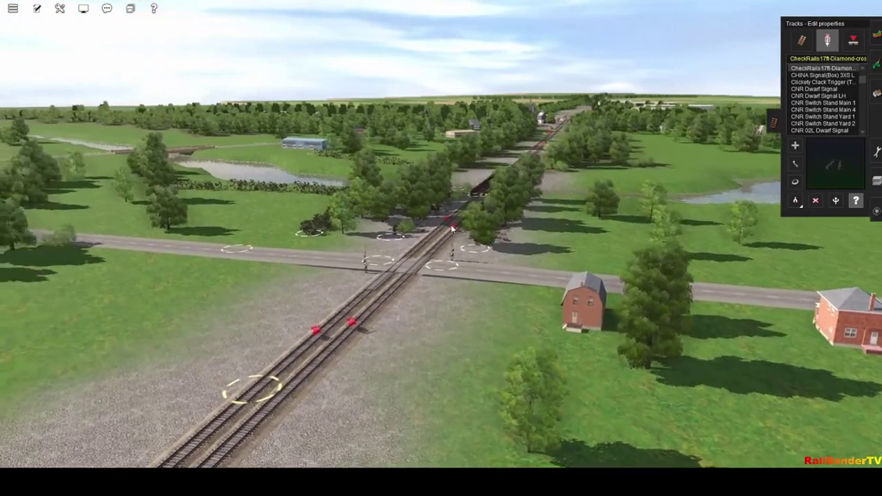
Step: Follow the double track past Junctions 558 and 562 to the dark grain elevator, its curved siding and the diamond crossing
key("Up")
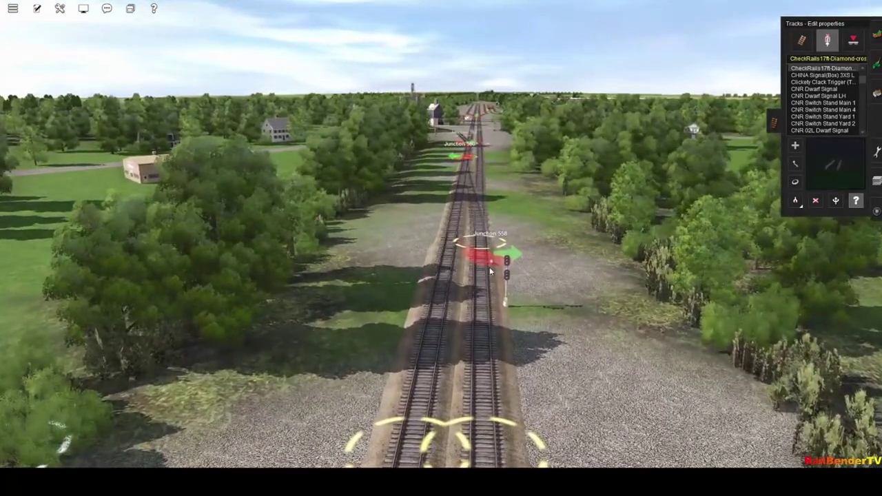
key("Up")
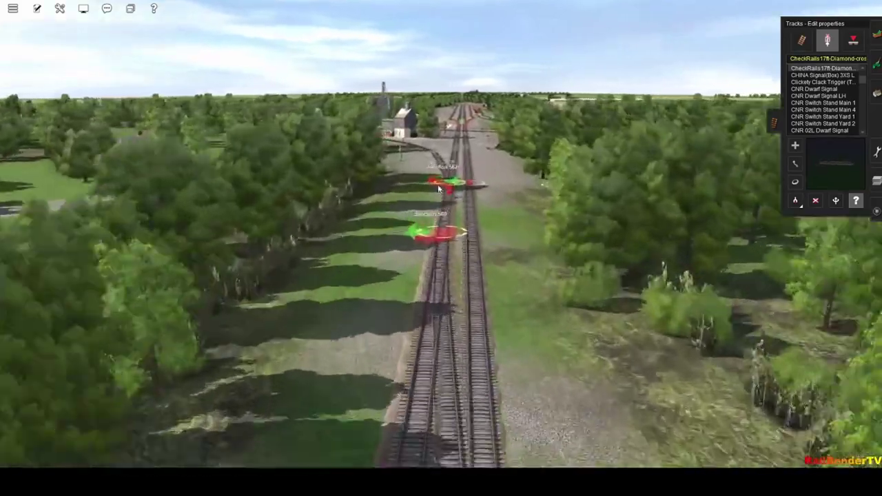
key("Up")
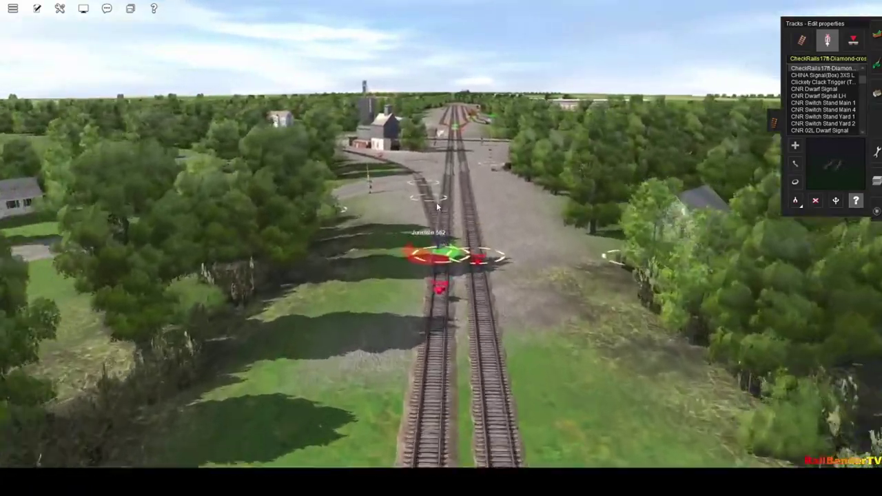
key("Up")
key("Left")
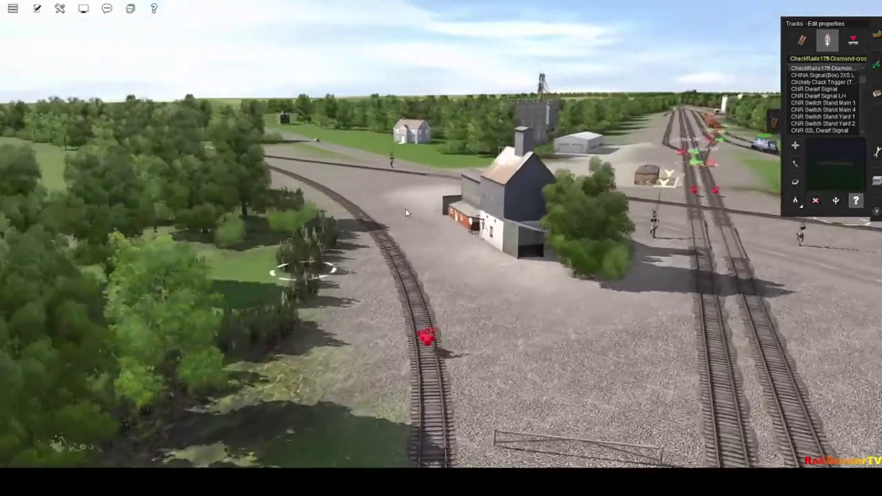
key("Up")
key("Right")
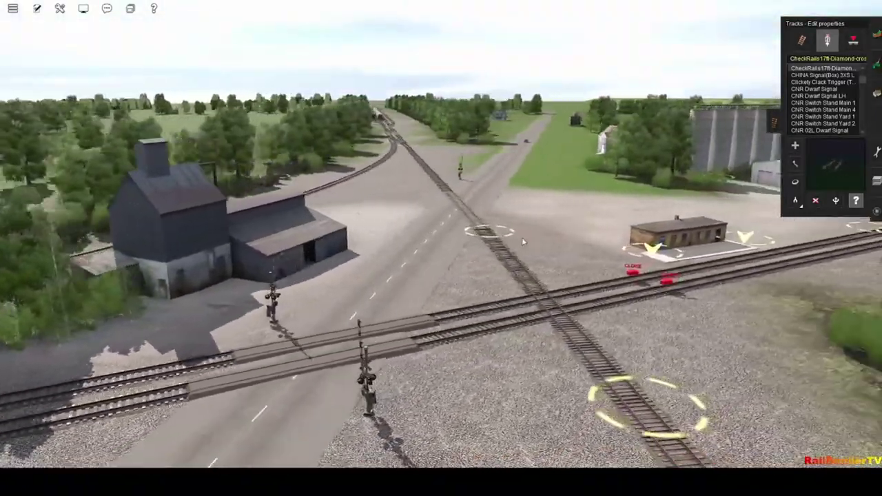
Step: Examine the diamond crossing, the adjacent road crossing and the surrounding buildings from several sides
key("Left")
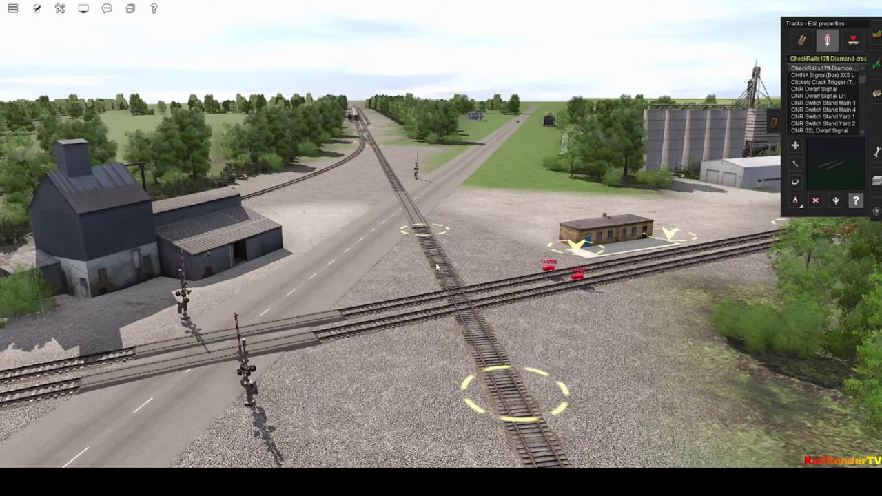
key("Left")
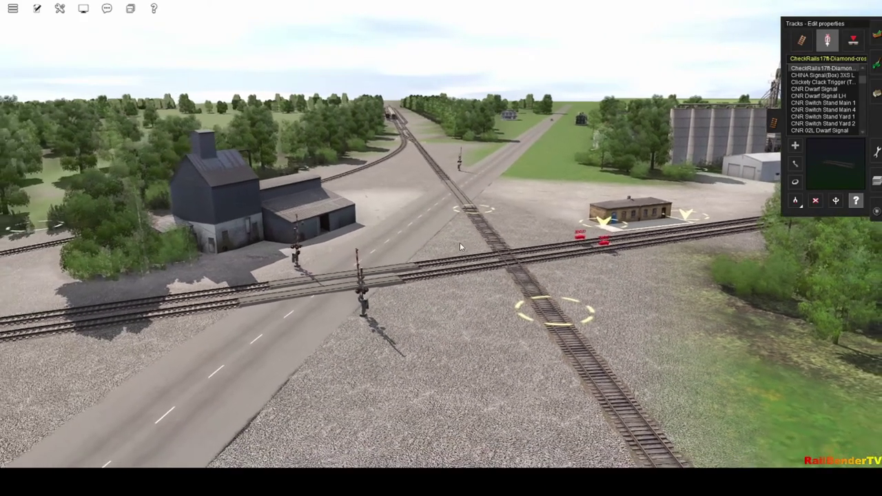
key("Down")
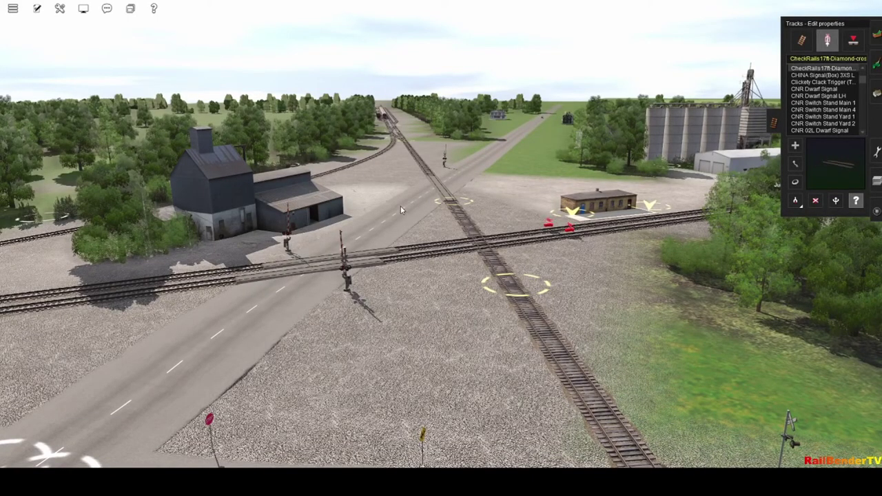
key("Right")
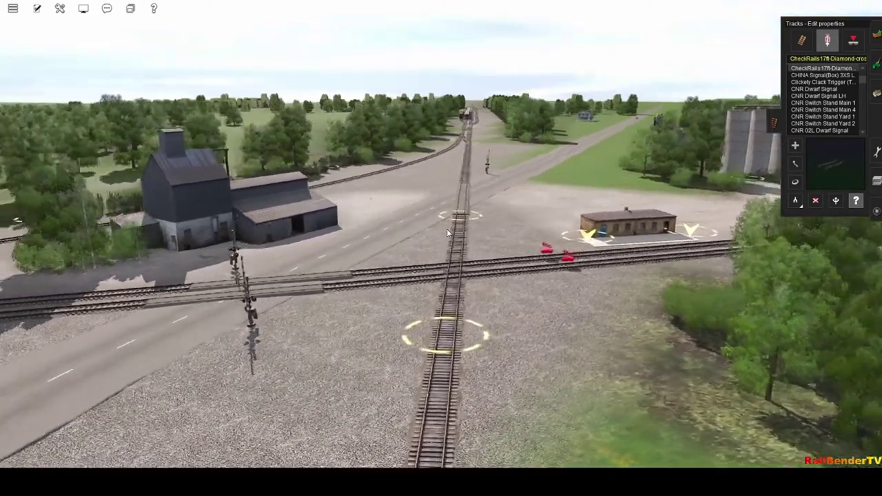
key("Right")
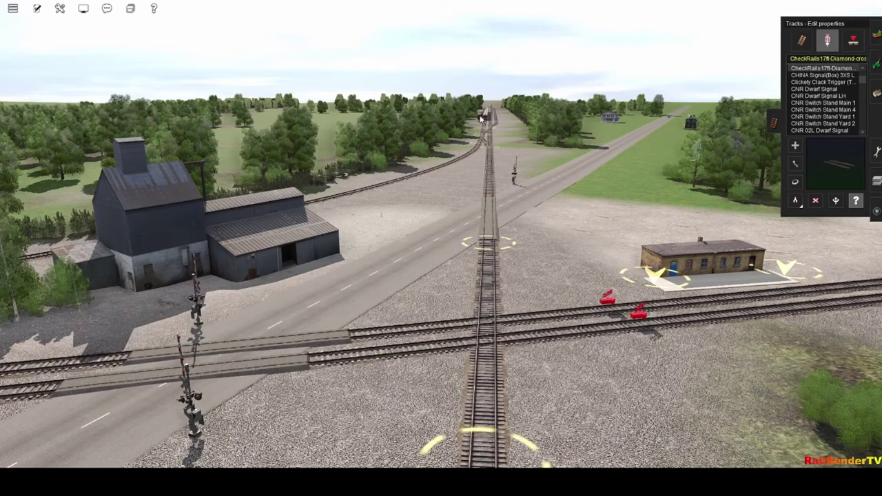
key("Left")
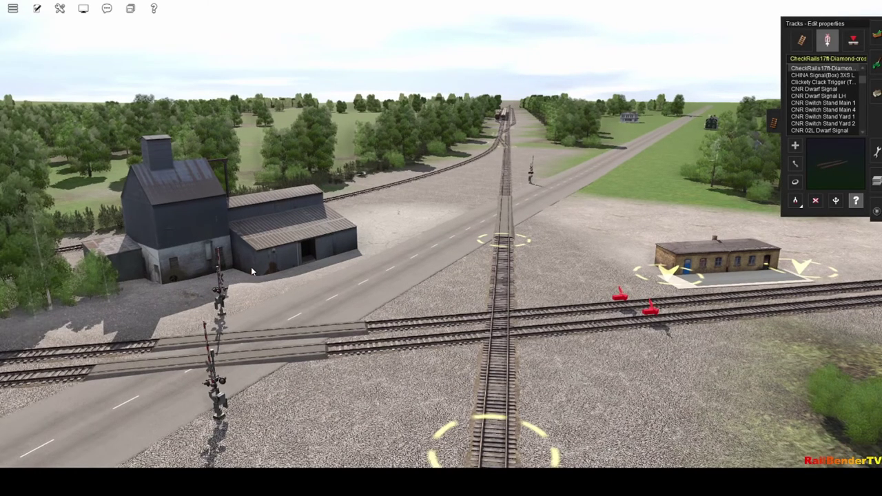
key("Left")
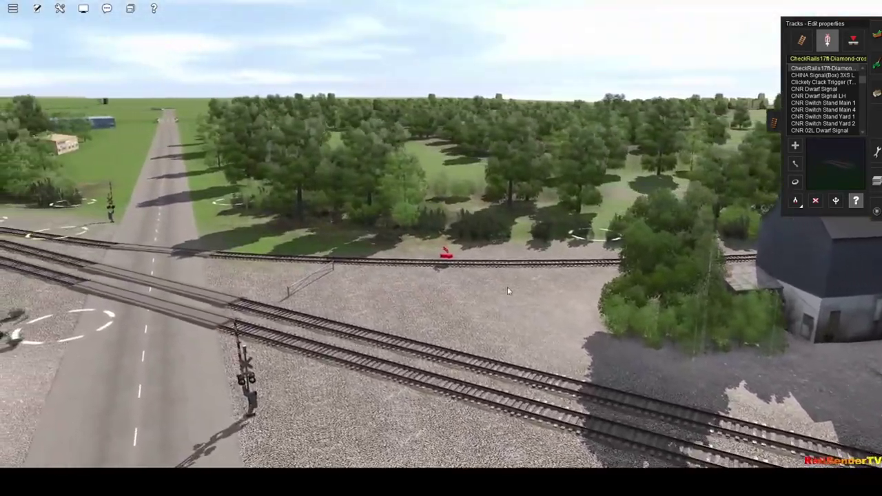
key("Left")
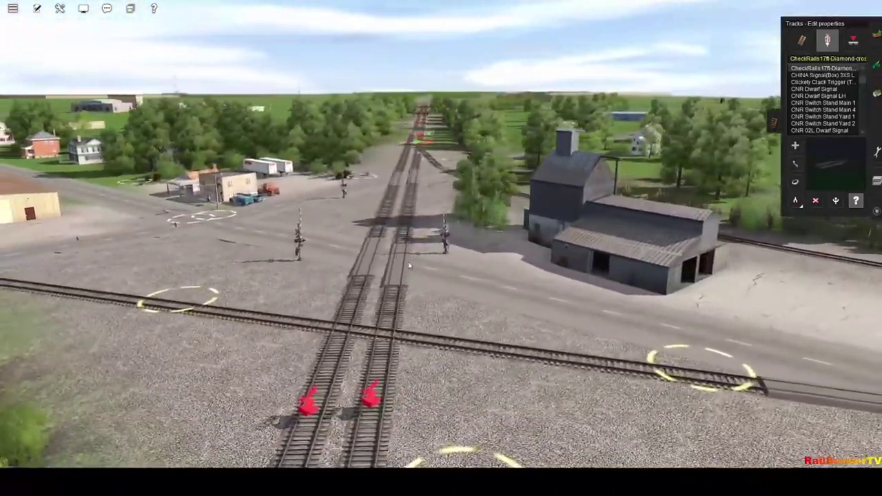
key("Left")
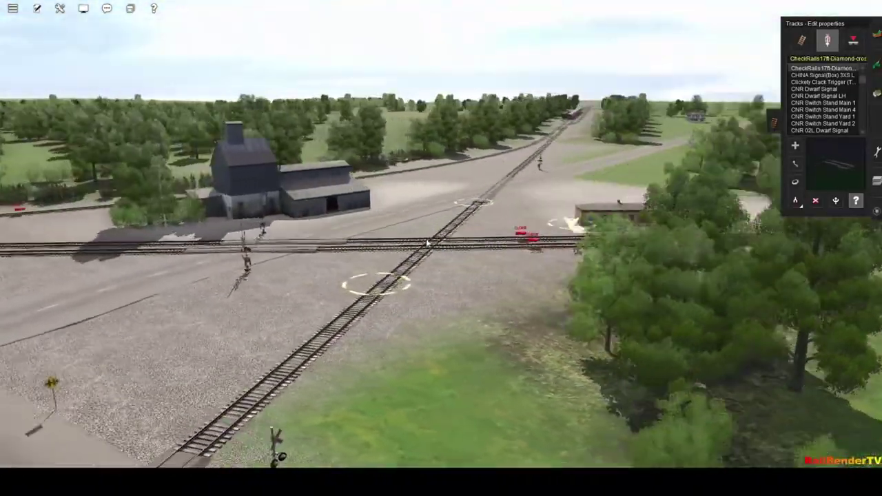
Step: Inspect the single track where it cuts across the double-track main, both close up and from high above
key("Left")
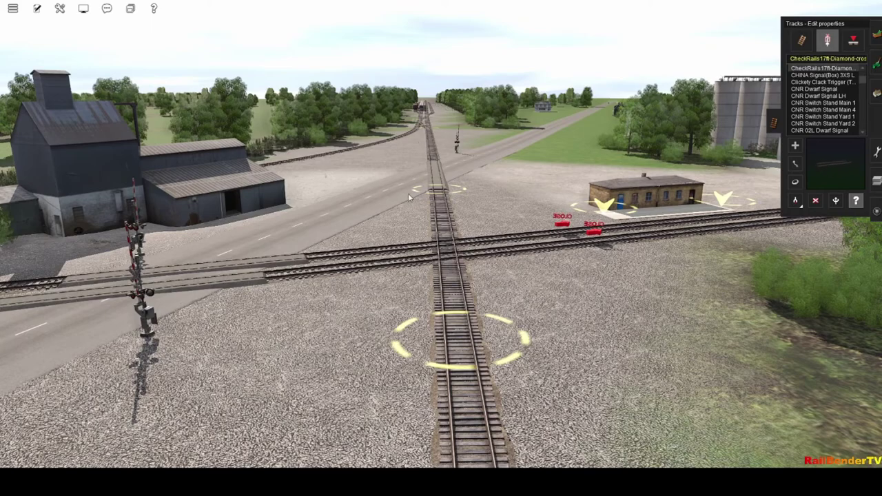
key("Left")
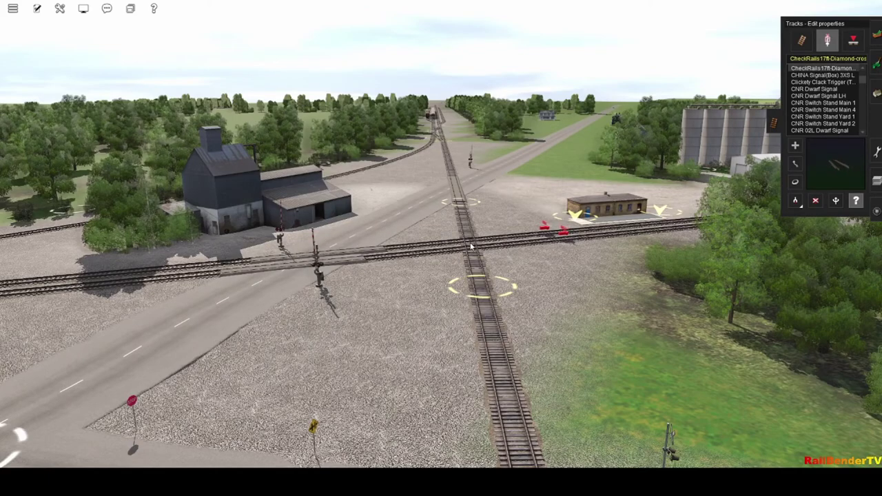
key("Up")
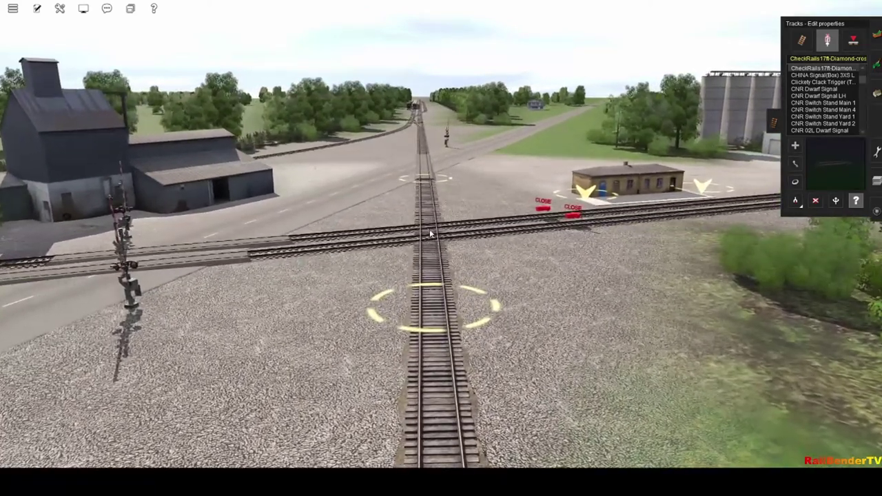
key("Up")
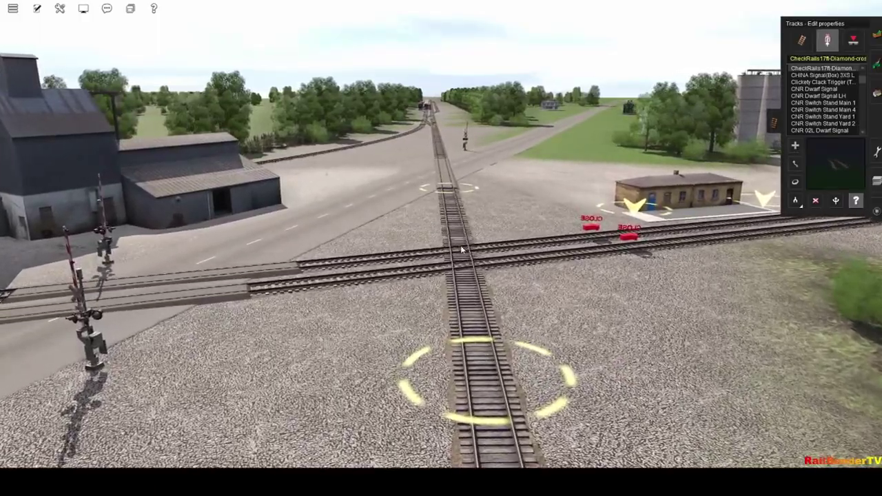
key("Left")
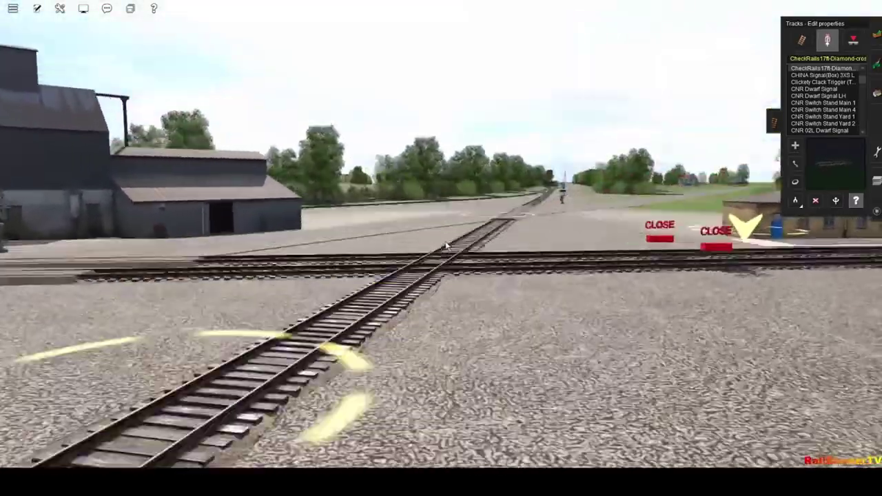
scroll(445, 245, "down", 5)
key("Right")
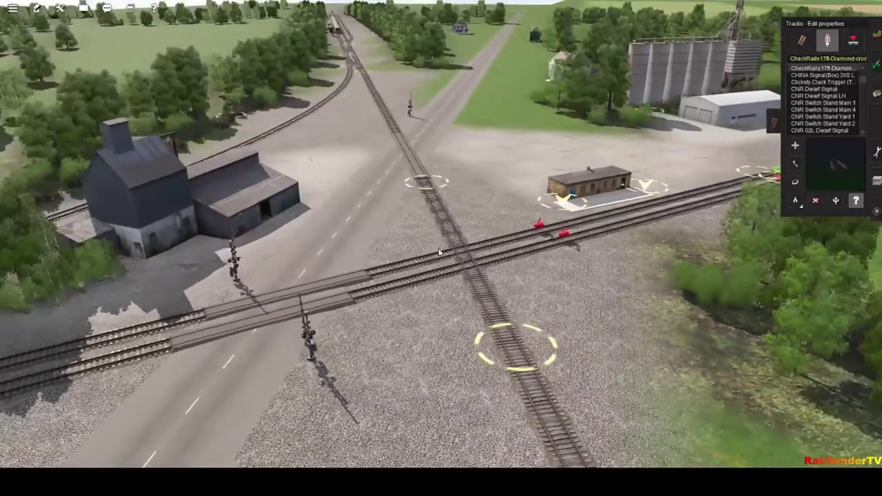
scroll(439, 252, "down", 3)
key("Right")
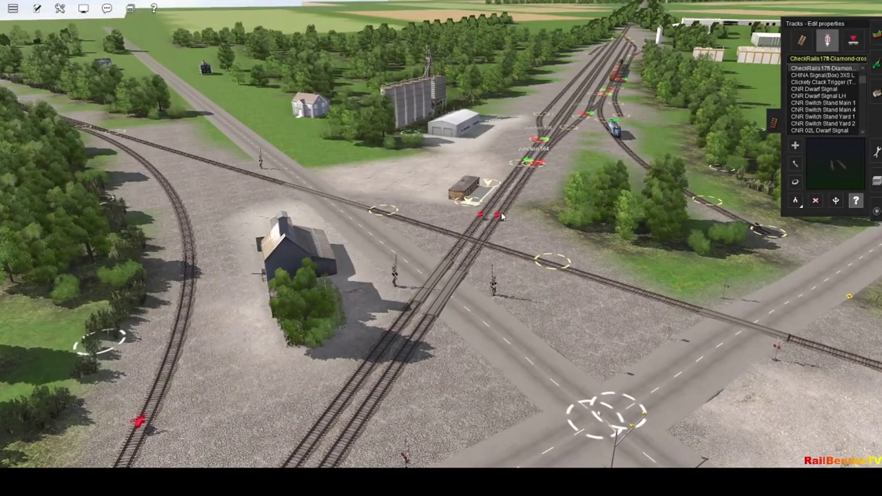
Step: Follow the main line past the small brick depot into the yard, inspecting the tracks around Junctions 564, 566 and 568
key("Up")
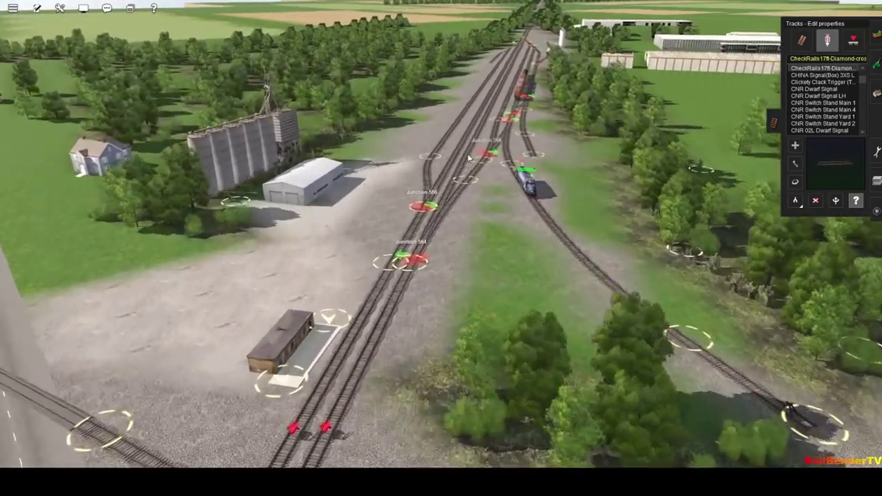
key("Up")
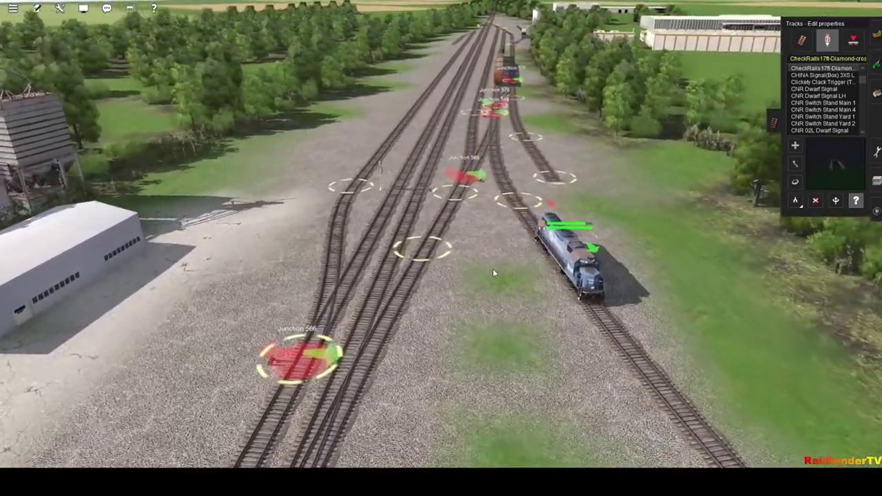
scroll(492, 273, "down", 3)
right_click_drag(292, 323, 533, 181)
key("Up")
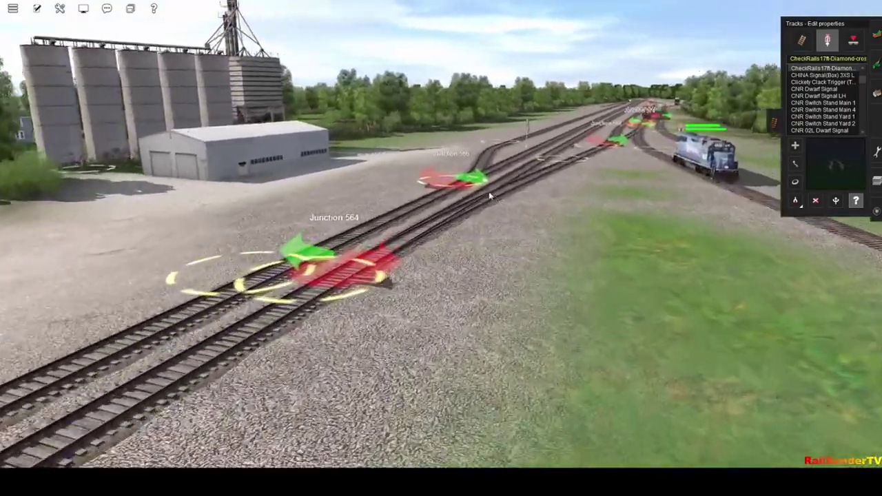
key("Up")
key("Right")
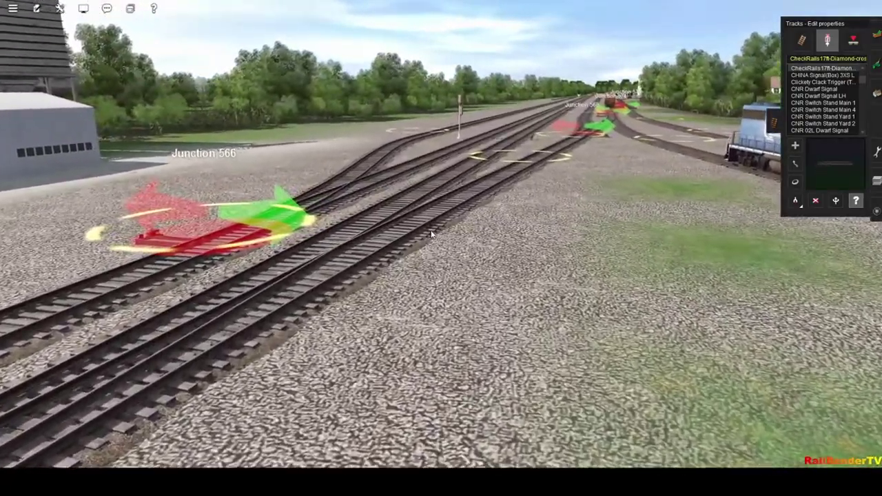
key("Up")
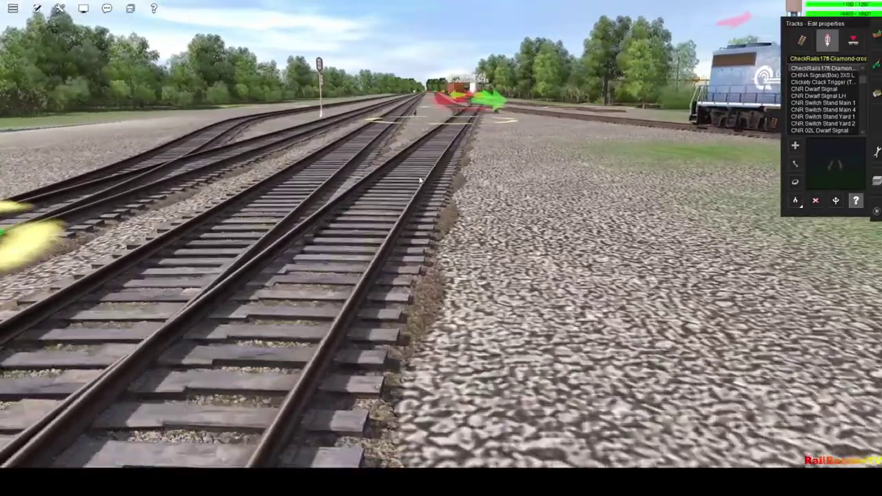
key("Up")
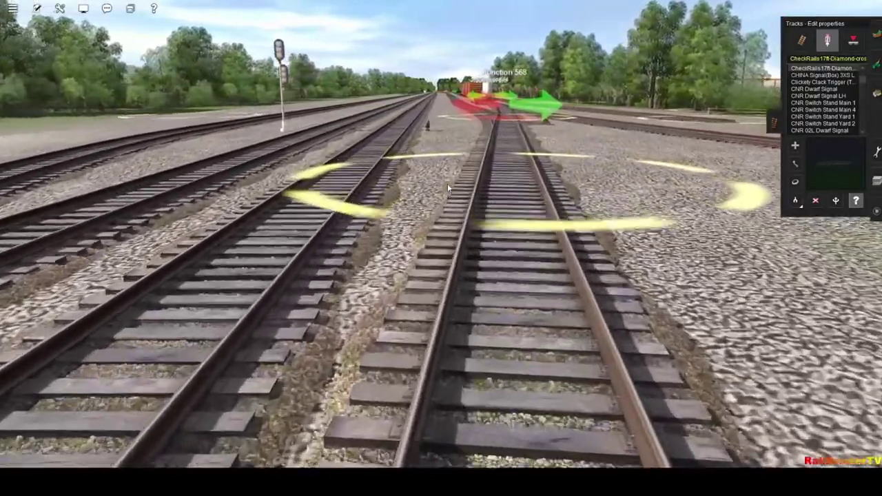
key("Right")
key("Right")
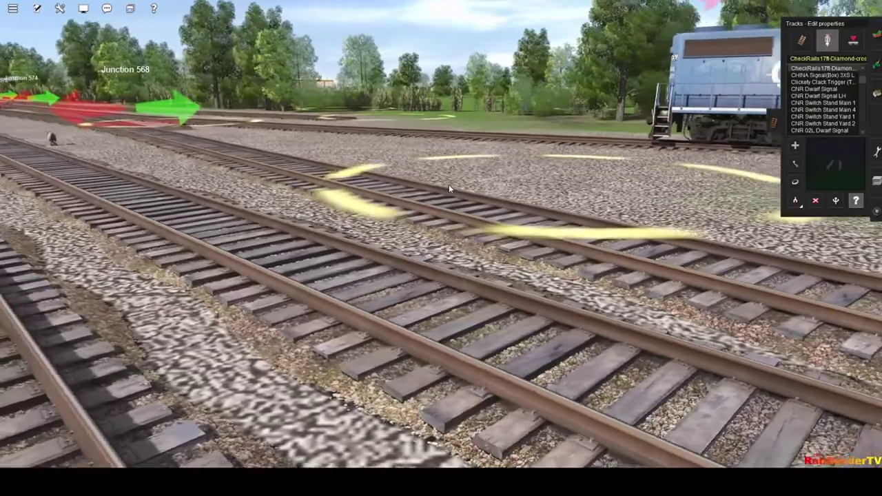
Step: Sample the track type of the yard track leading to Junction 568 with Get track and inspect its rails and ties
key("Left")
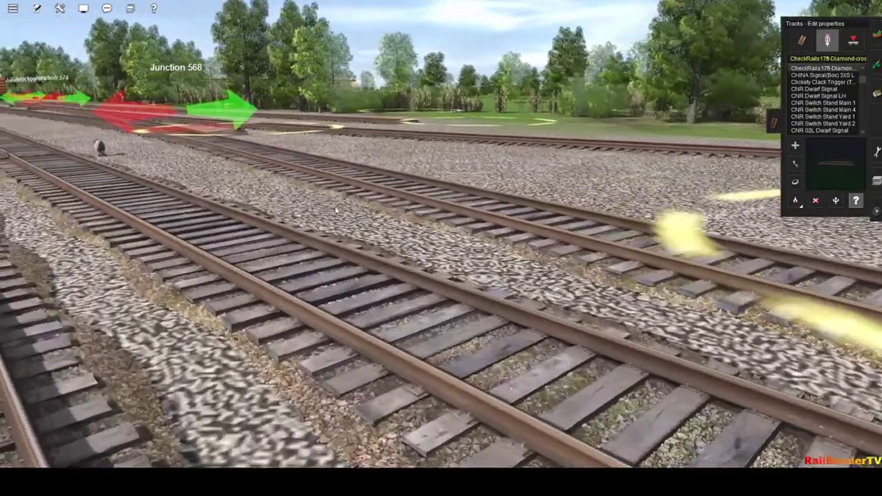
key("Left")
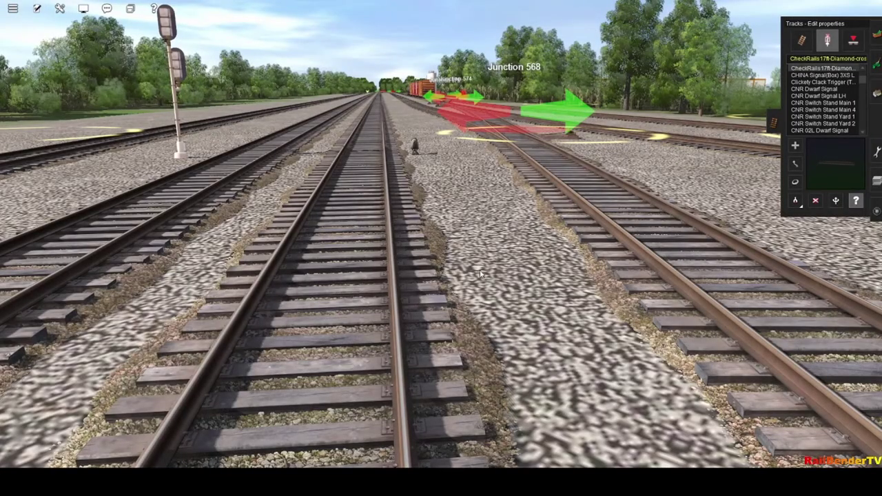
key("Left")
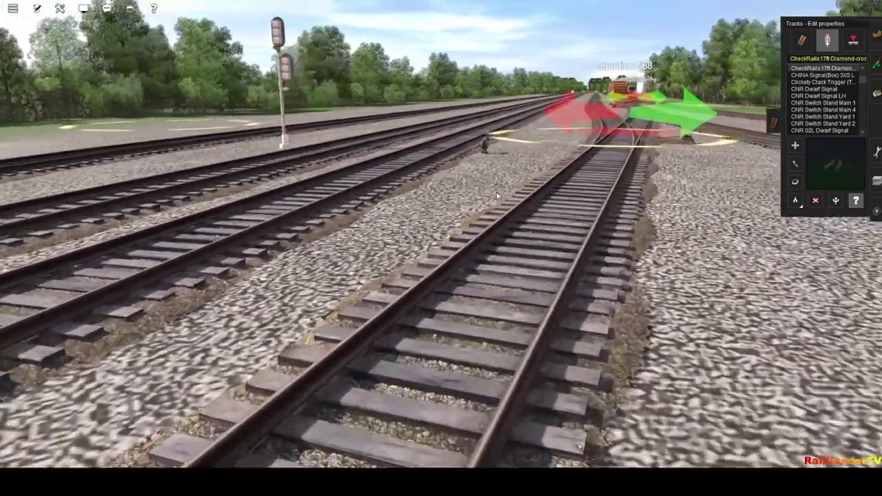
key("Down")
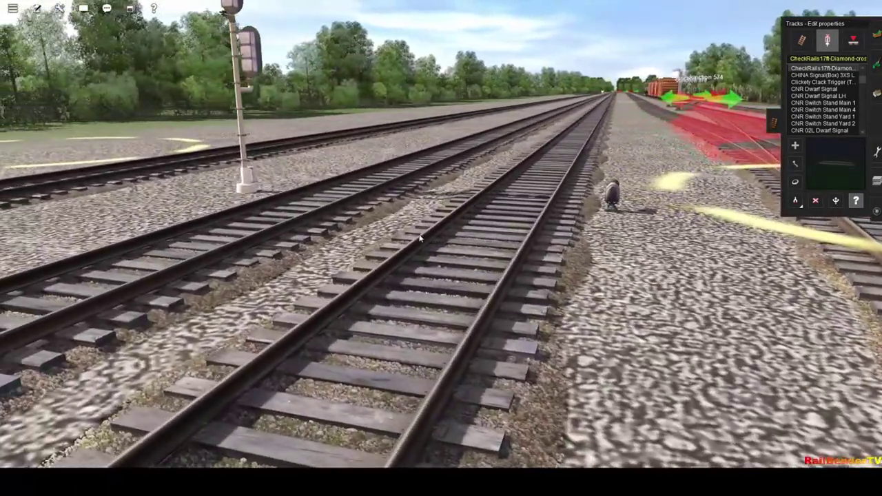
key("Left")
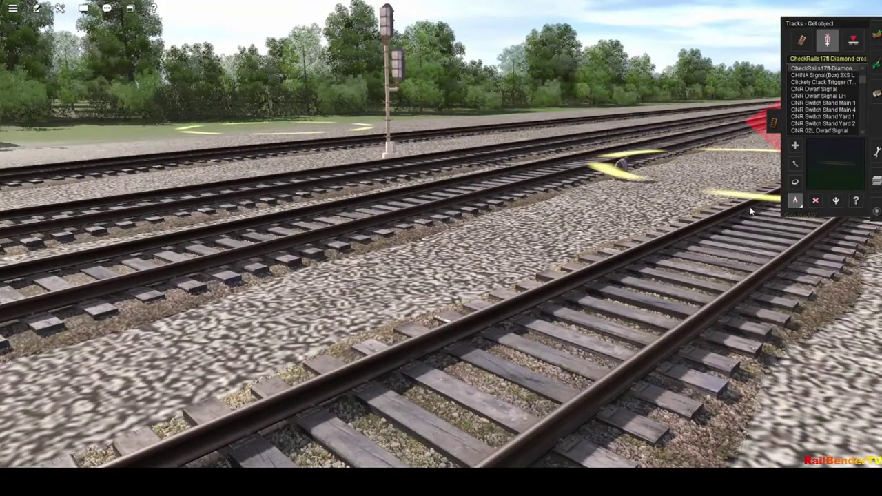
key("Up")
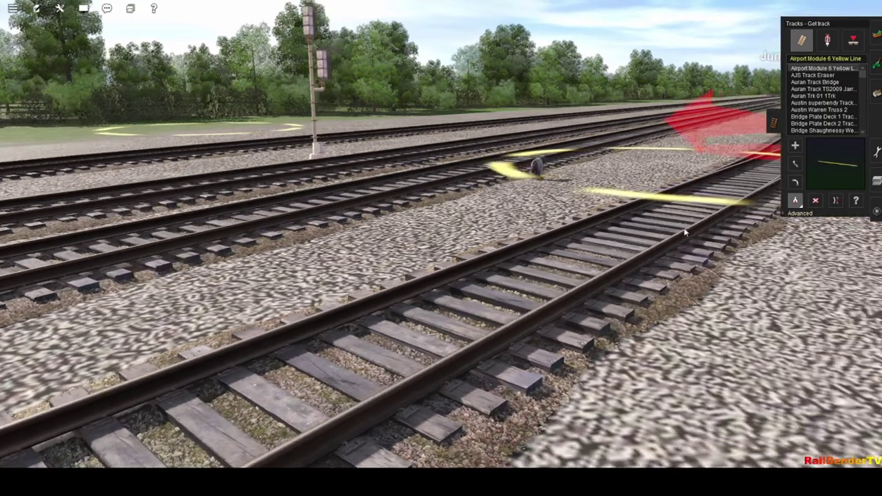
left_click(541, 208)
key("Right")
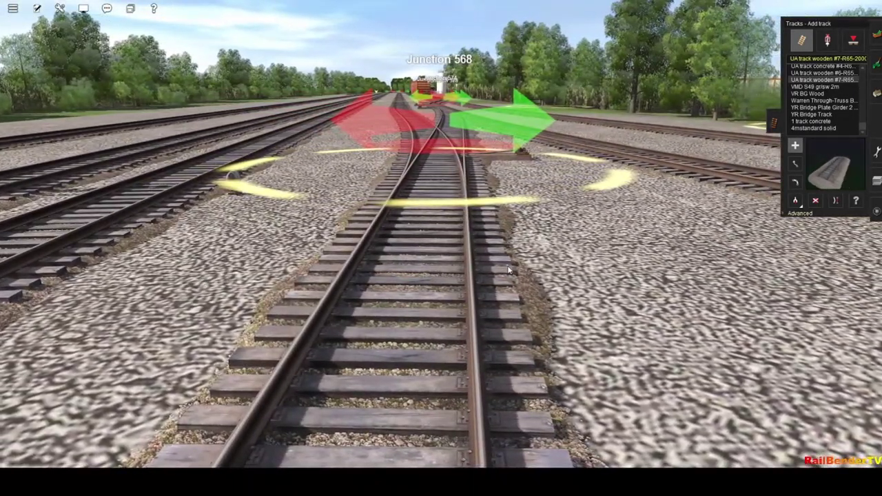
key("Down")
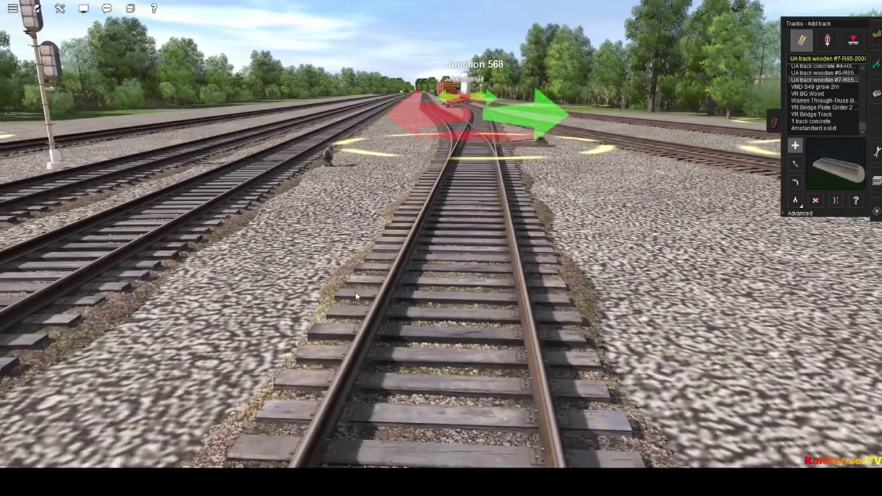
scroll(420, 262, "down", 5)
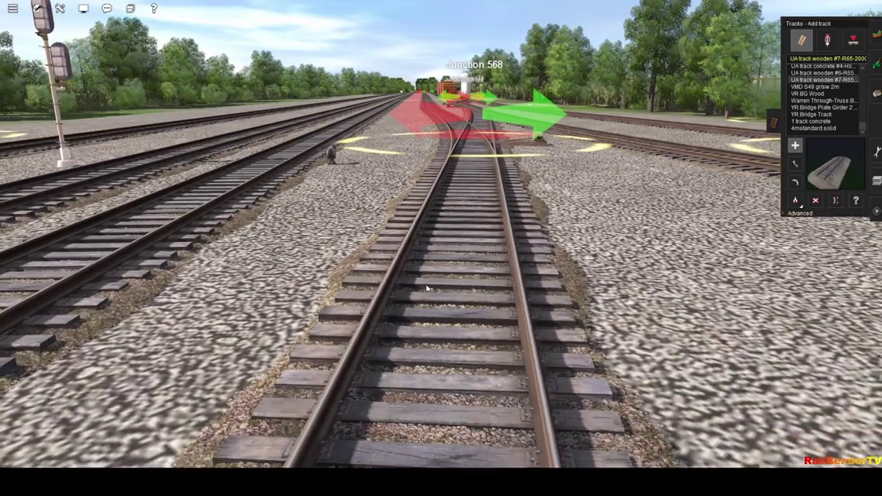
Step: Trace the tracks back past Junctions 566 and 564 and the brick depot to the diamond and the road crossing
key("Up")
key("Left")
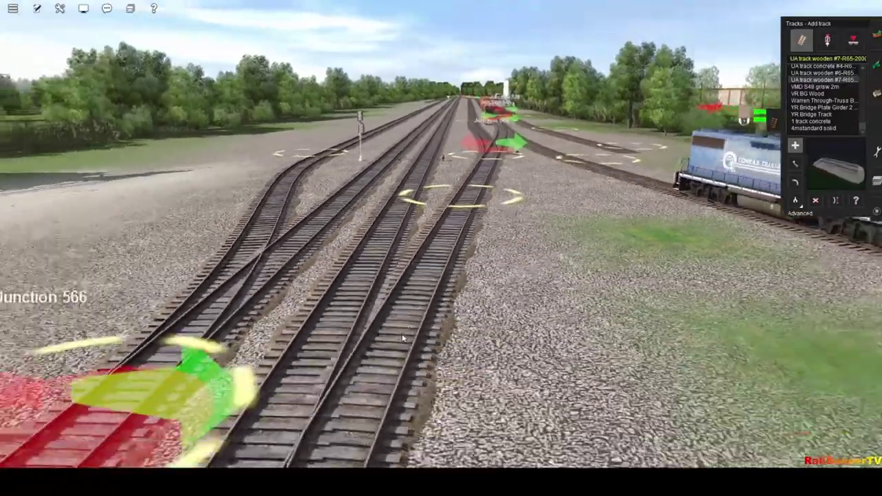
scroll(390, 308, "up", 5)
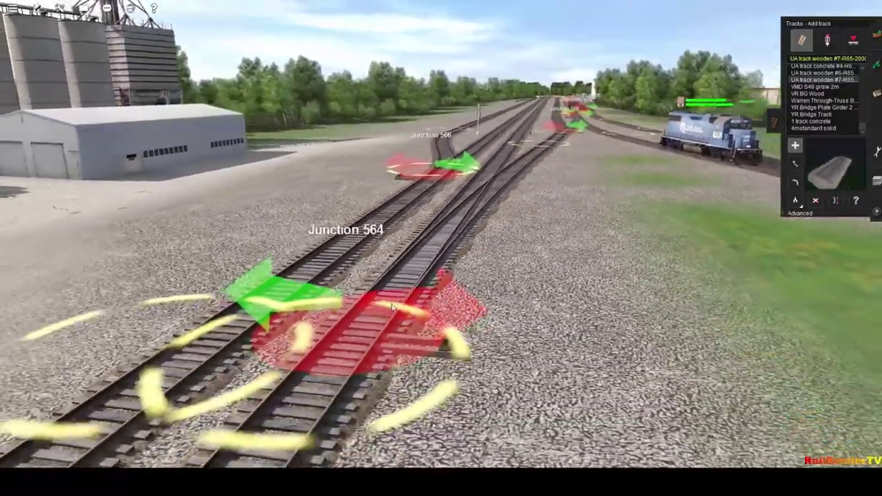
key("Right")
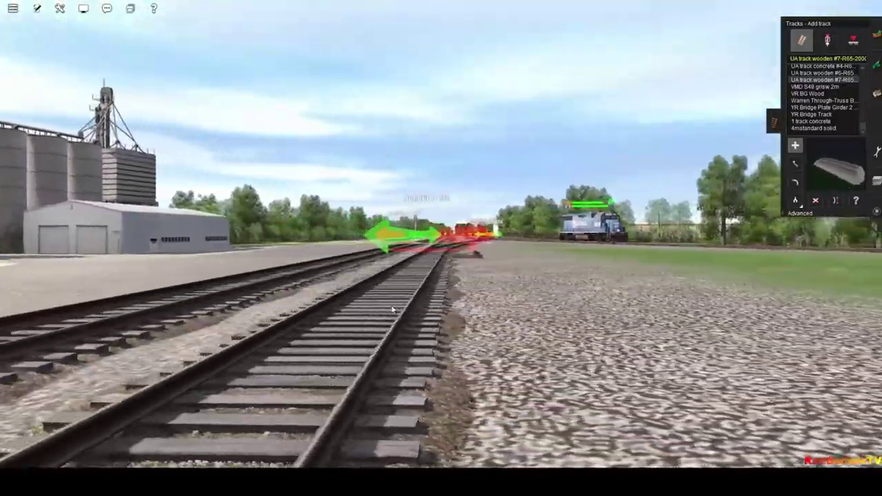
scroll(394, 317, "down", 3)
key("Down")
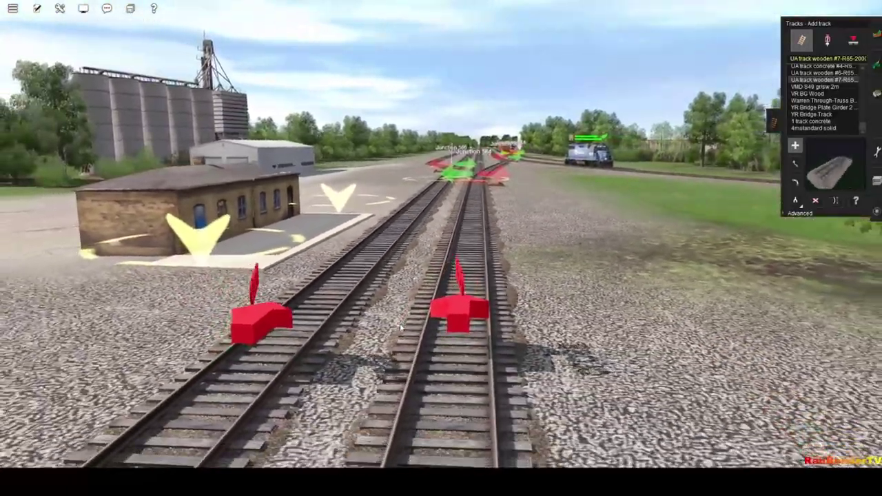
scroll(417, 264, "down", 3)
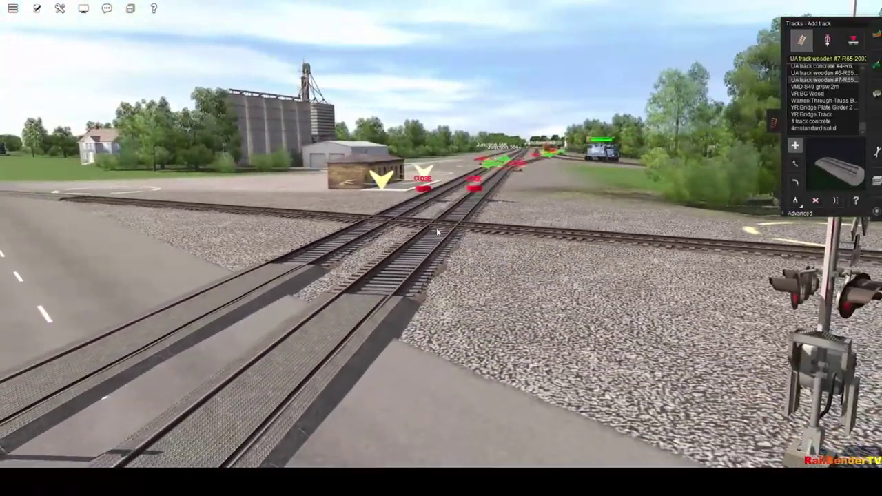
key("Left")
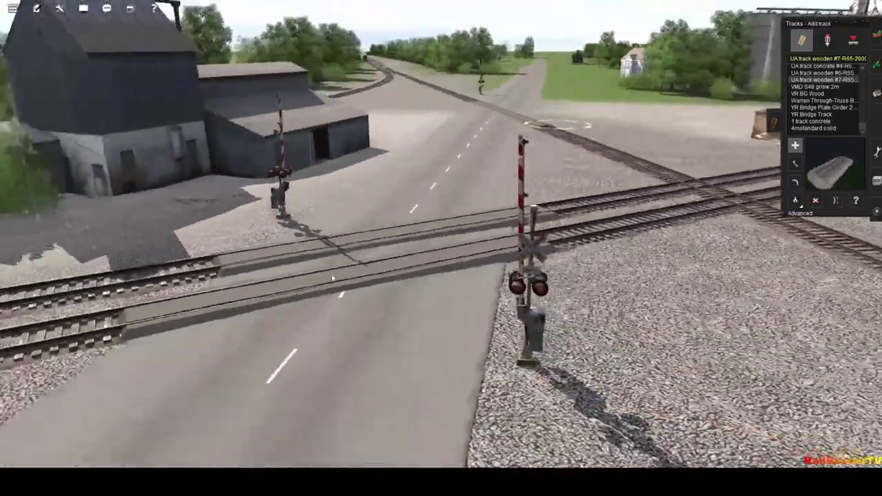
key("Left")
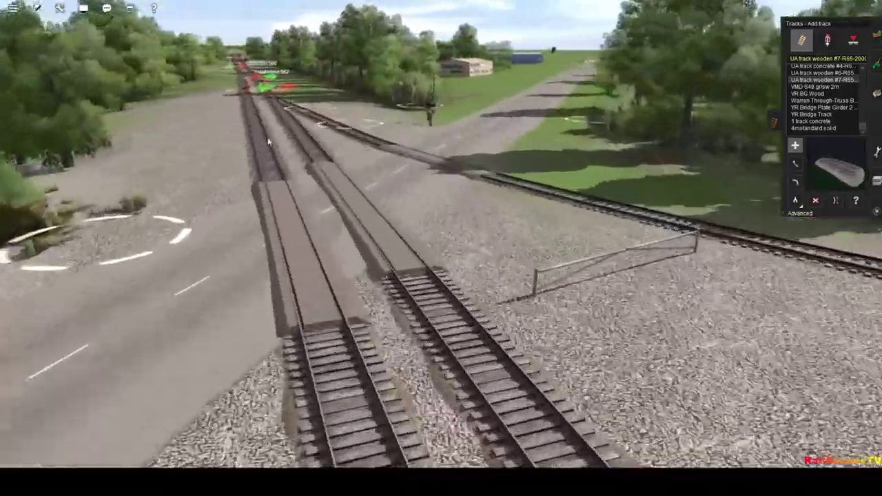
Step: Follow the main line past Junction 562 toward the girder bridge and examine the raised ballast shoulder at ground level
key("Up")
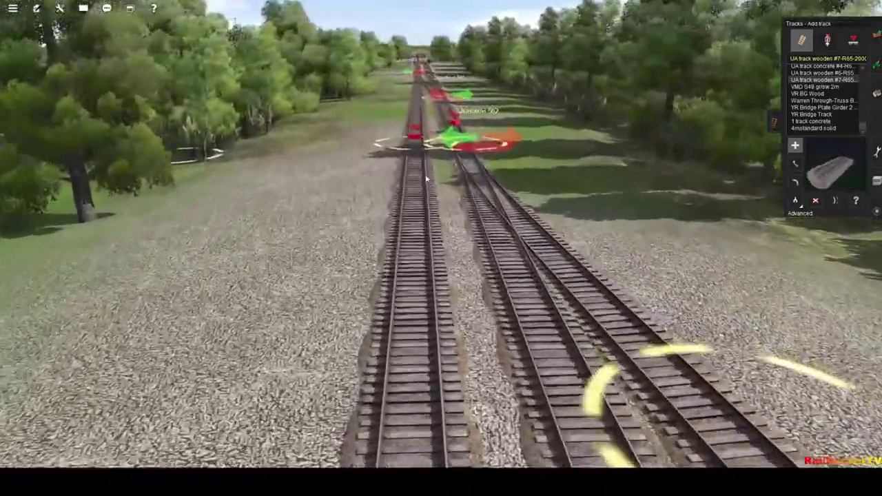
key("Up")
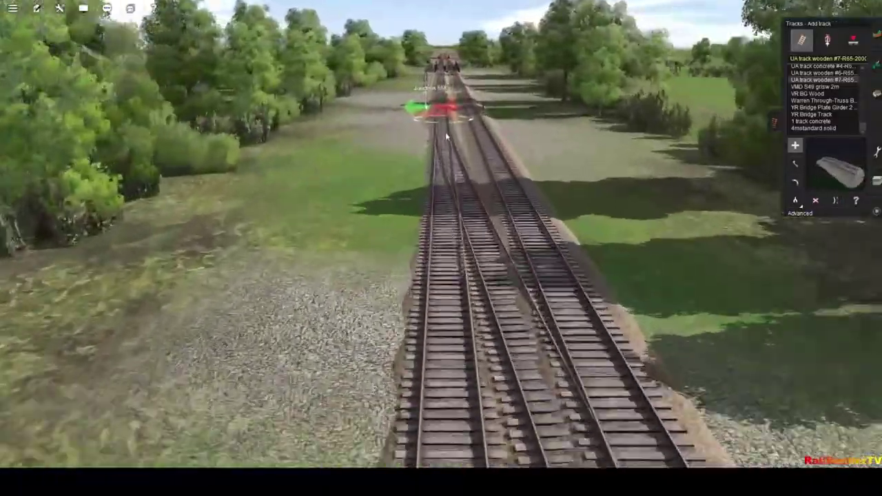
key("Up")
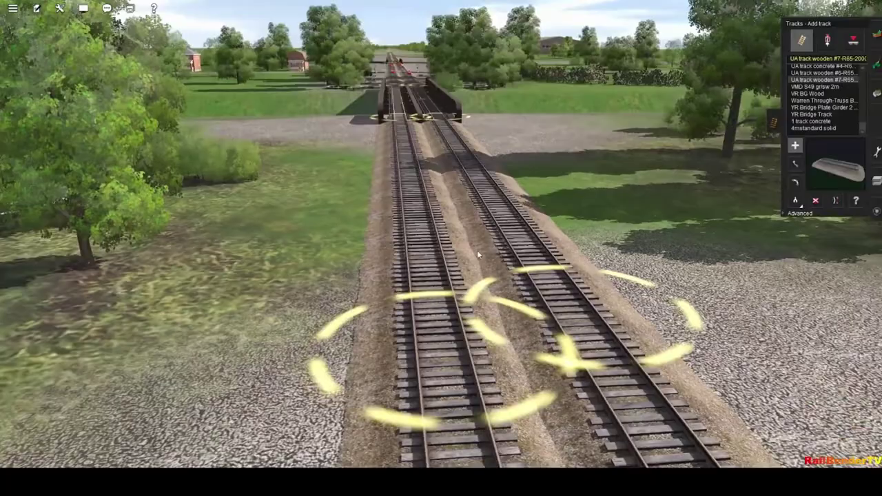
right_click_drag(477, 254, 428, 328)
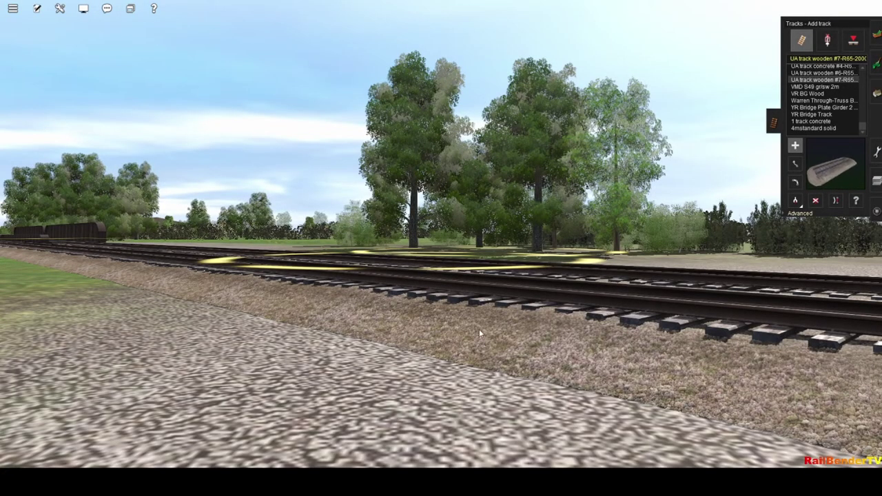
mouse_move(479, 333)
right_mouse_down()
mouse_move(419, 300)
mouse_move(463, 226)
mouse_move(348, 205)
mouse_move(469, 158)
mouse_move(437, 198)
mouse_move(444, 157)
mouse_move(438, 144)
mouse_move(330, 194)
mouse_move(405, 151)
mouse_move(457, 151)
mouse_move(446, 156)
mouse_move(443, 183)
mouse_move(434, 155)
mouse_move(331, 164)
mouse_move(436, 178)
mouse_move(508, 205)
right_mouse_up()
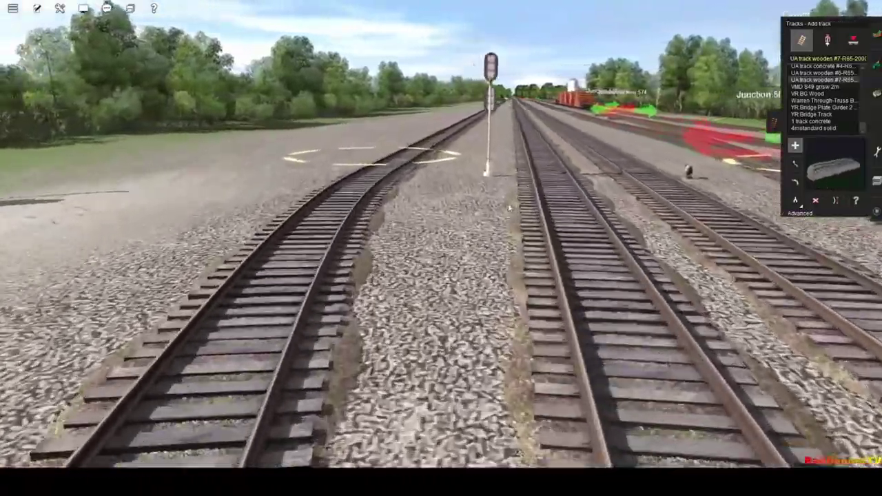
Step: Survey the yard from Junction 566 past the white silo and along the double track to the gated rural road crossing
right_click_drag(564, 199, 434, 255)
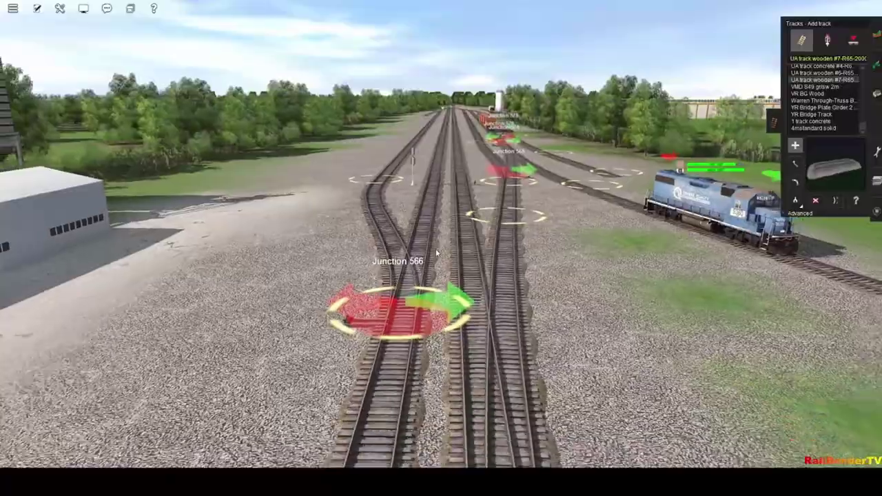
key("Up")
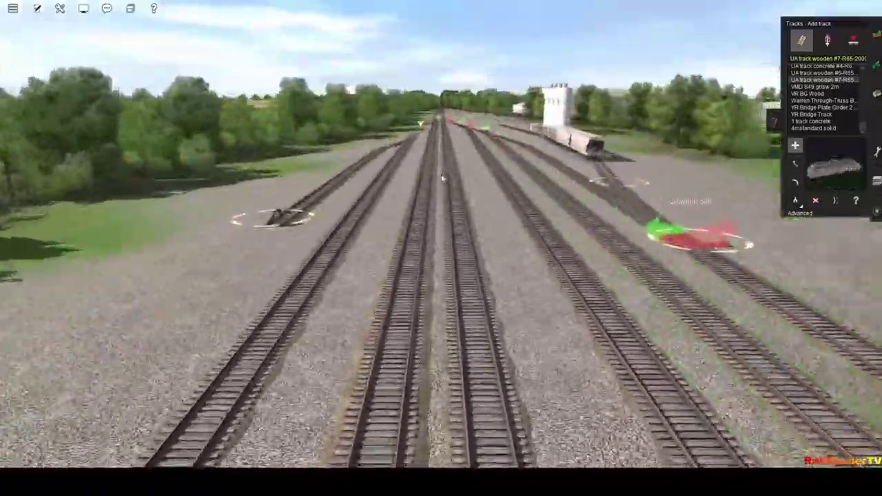
key("Up")
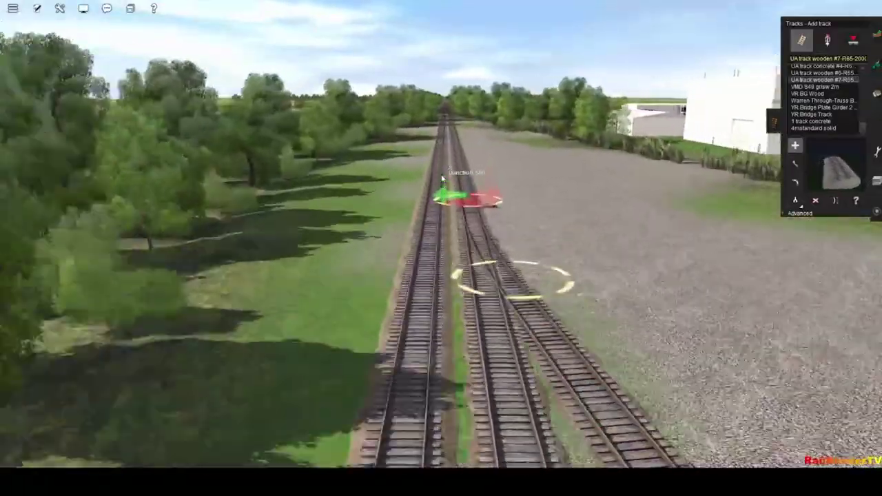
key("Up")
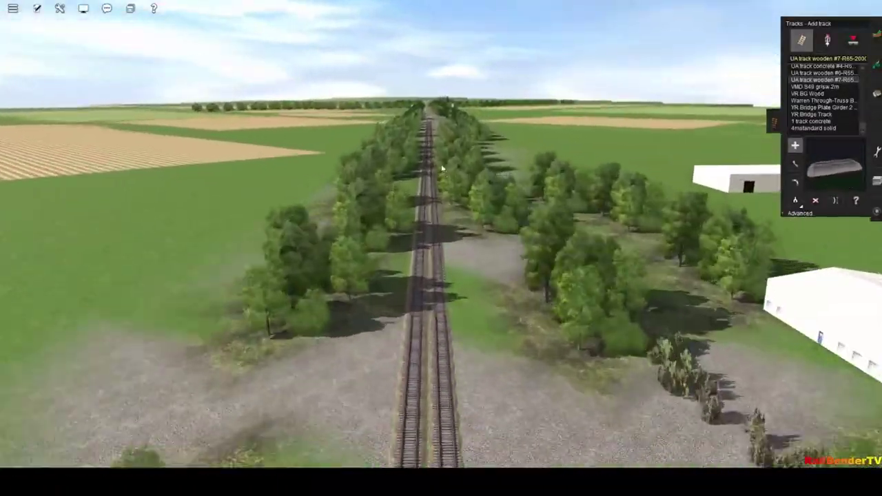
key("Up")
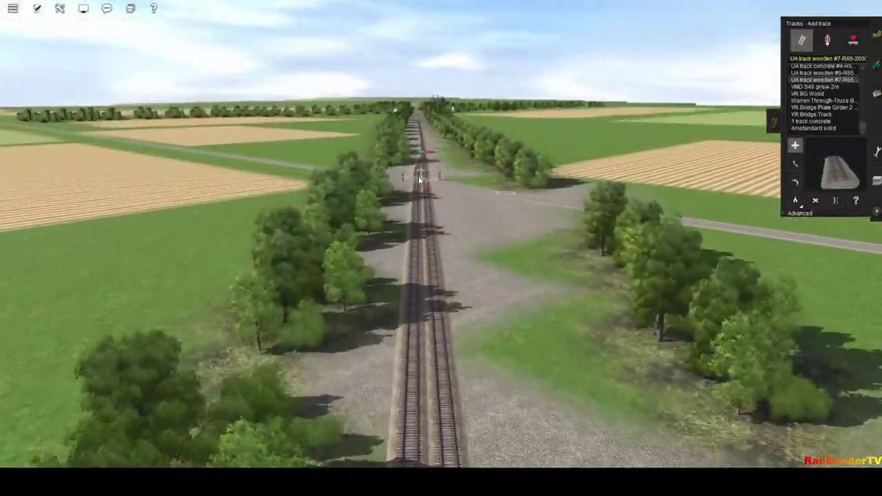
key("Up")
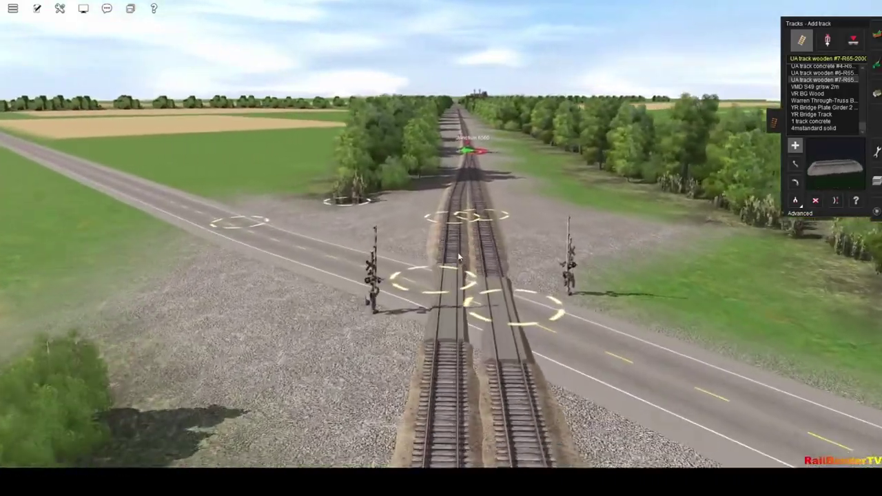
key("Left")
key("Left")
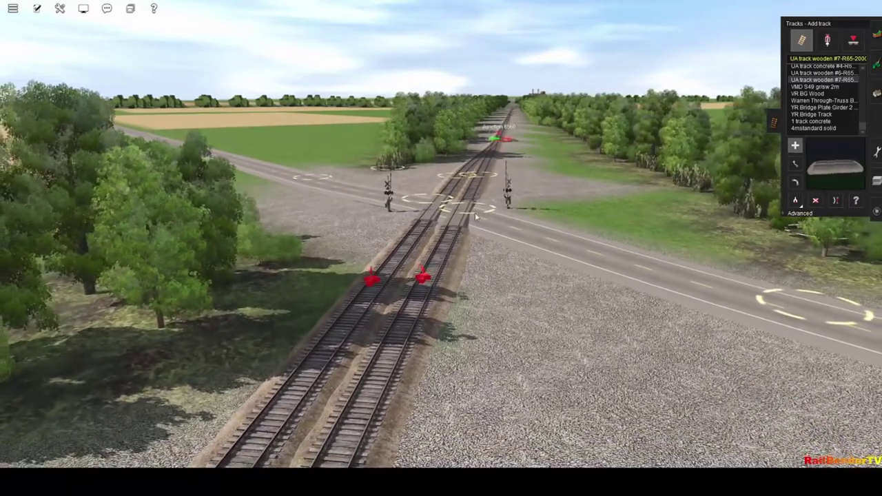
Step: Follow the line onto single track to the country road crossing, and inspect the side road up to its stop-sign intersection
key("Up")
key("Up")
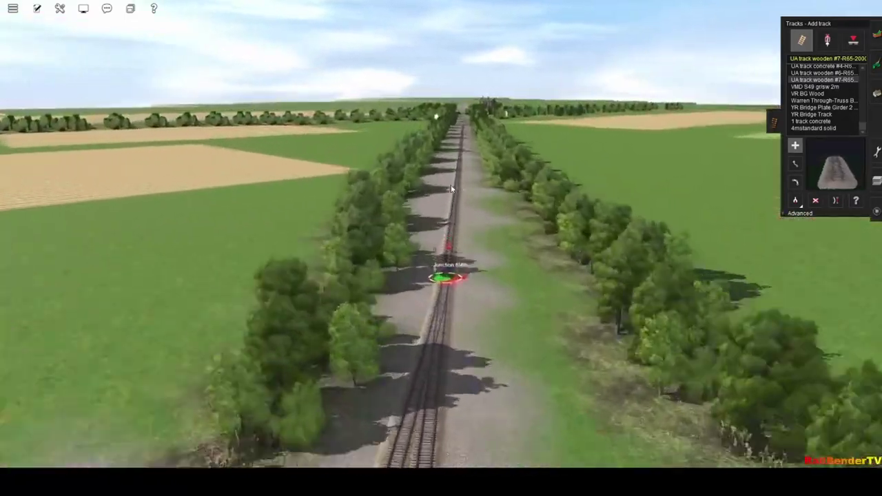
key("Down")
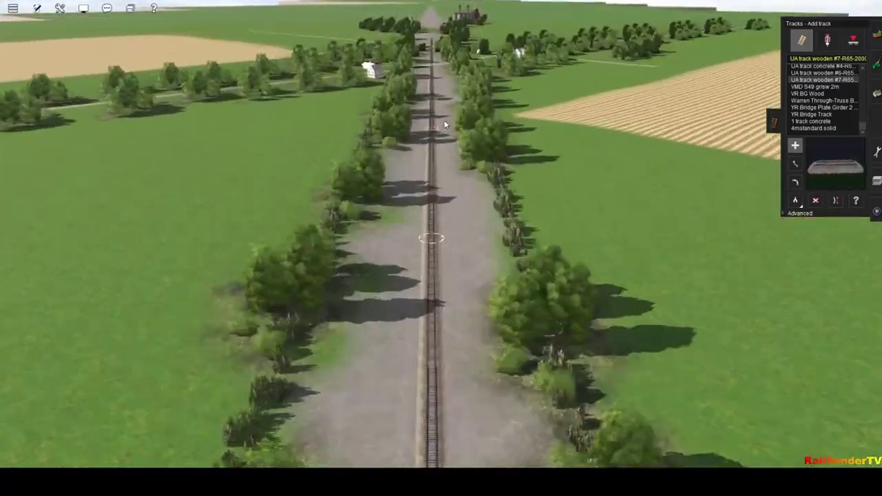
key("Right")
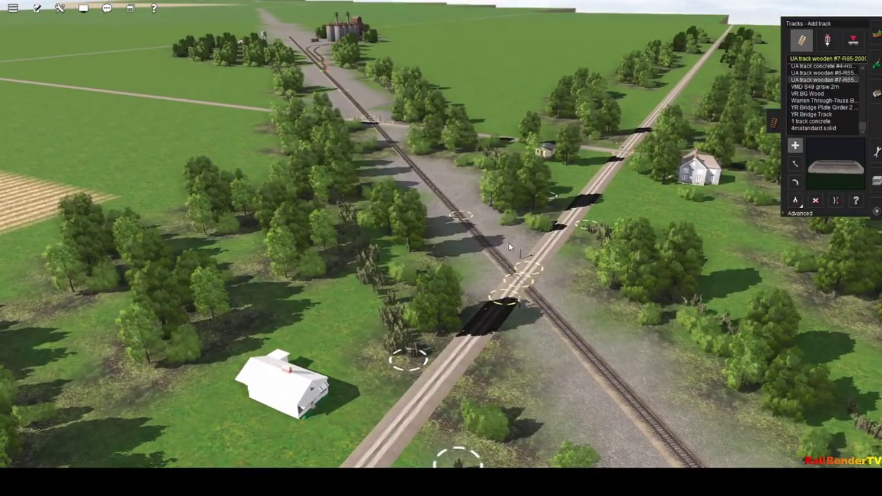
right_click_drag(508, 243, 411, 283)
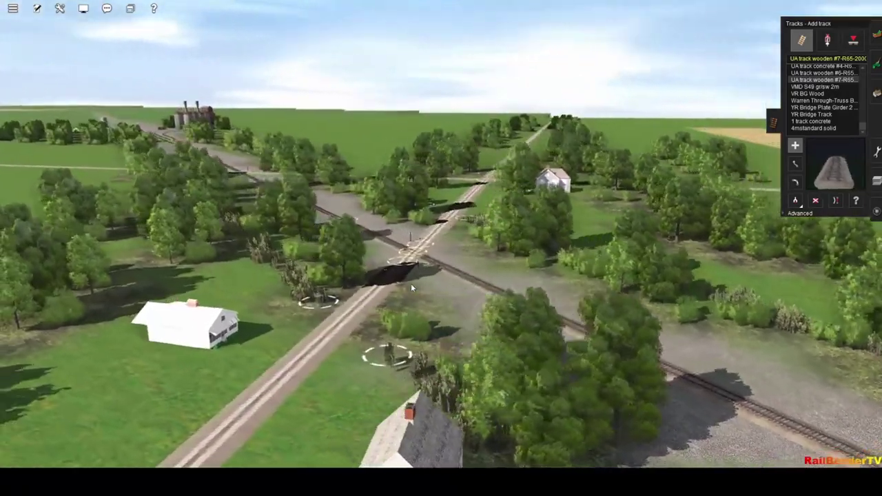
key("Left")
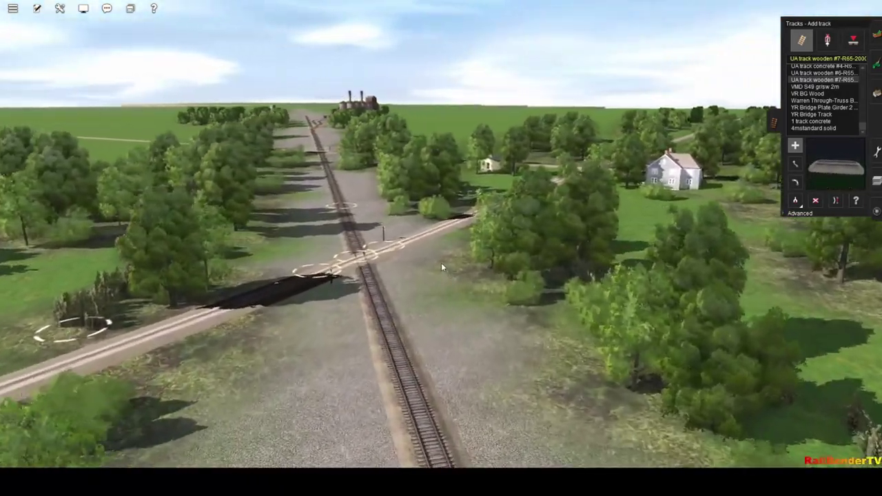
key("Right")
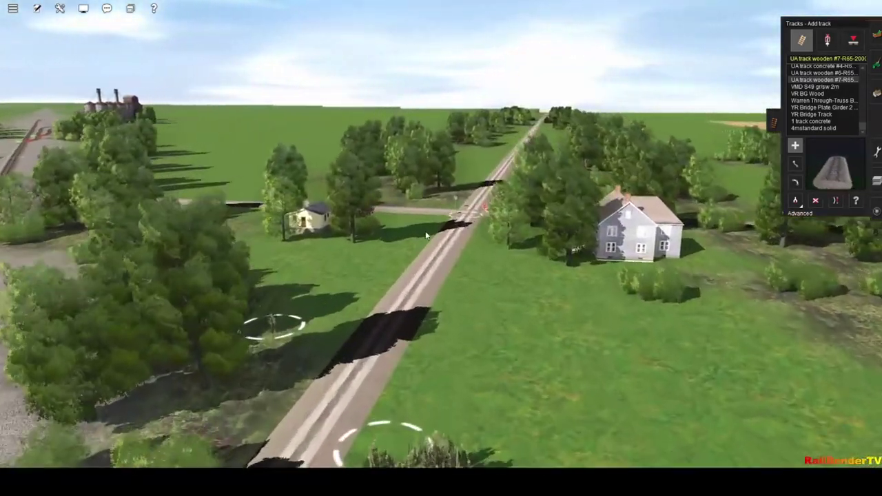
key("Up")
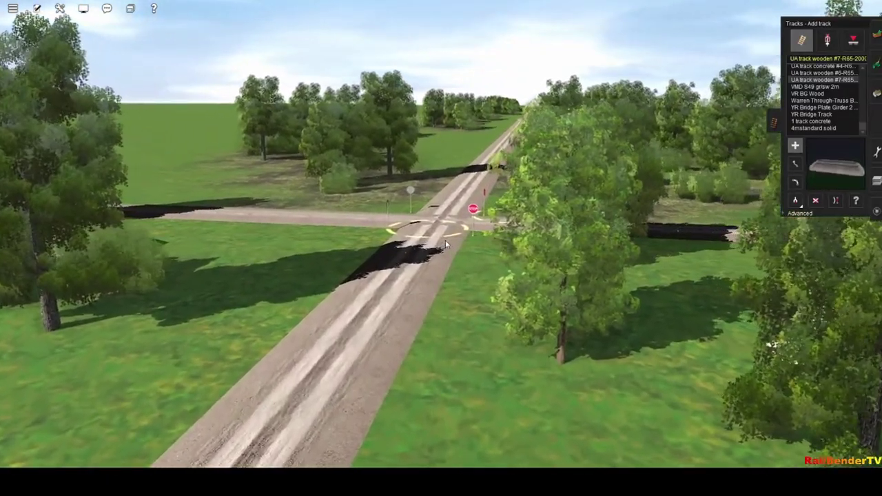
Step: Inspect the stop-sign intersection from several sides and look along both country roads toward the houses and the railway
key("Up")
key("Up")
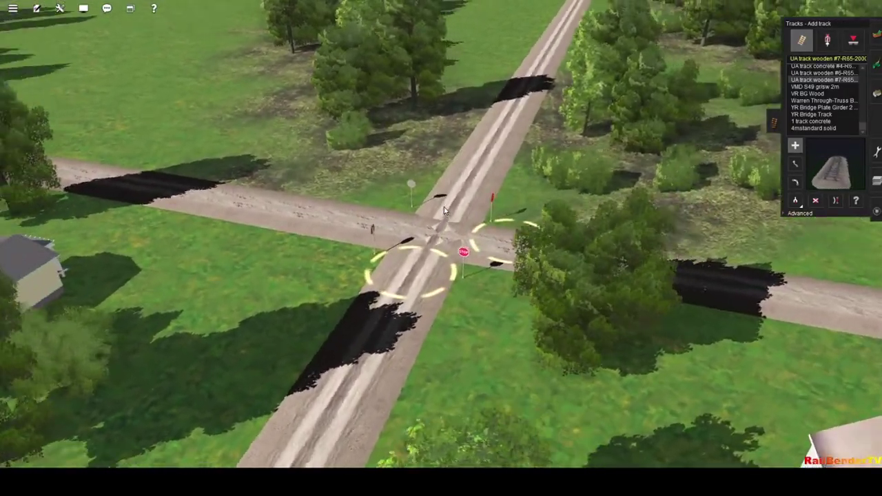
key("Left")
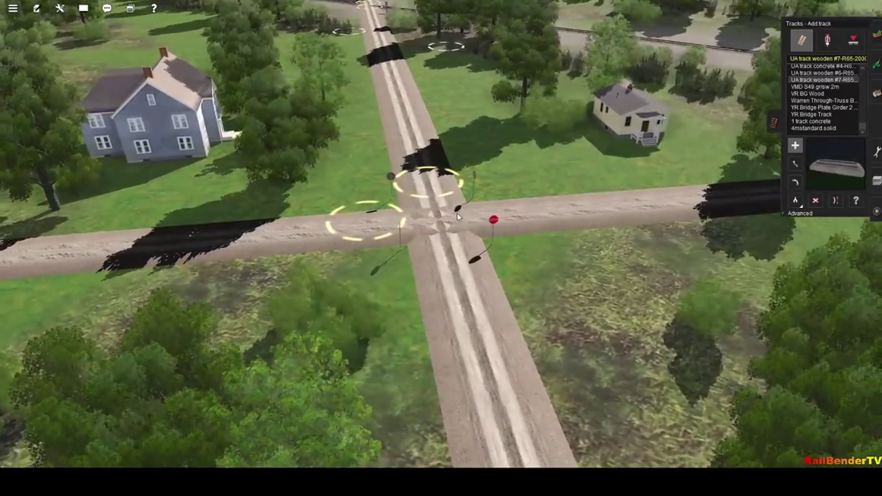
key("Up")
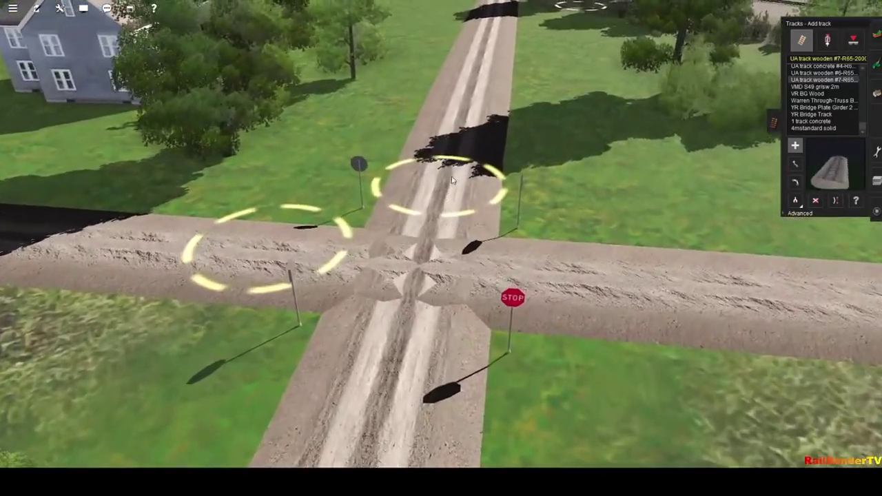
key("Down")
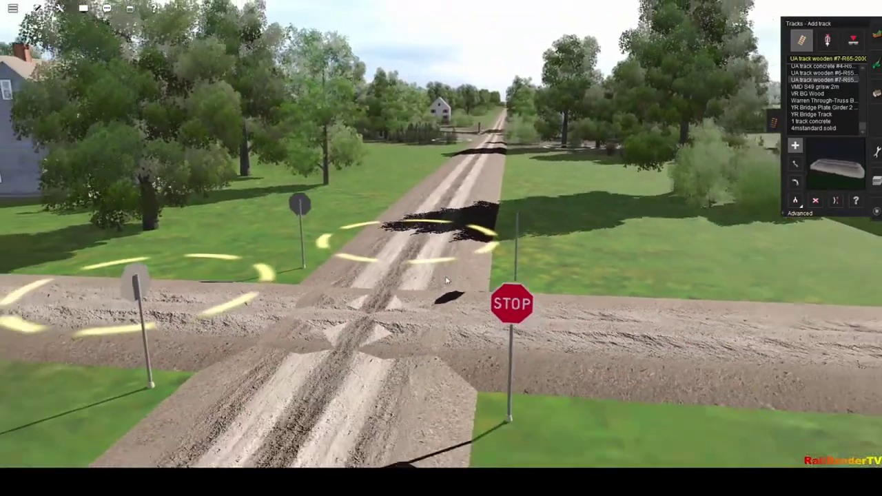
key("Left")
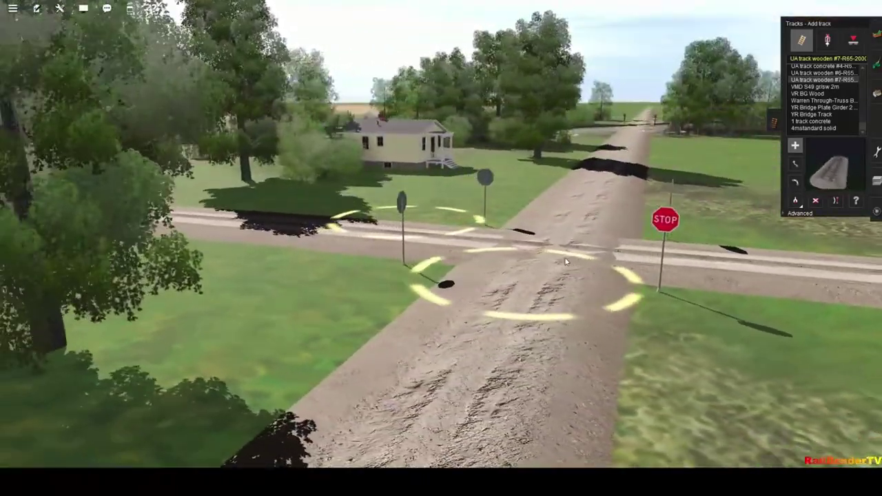
key("Down")
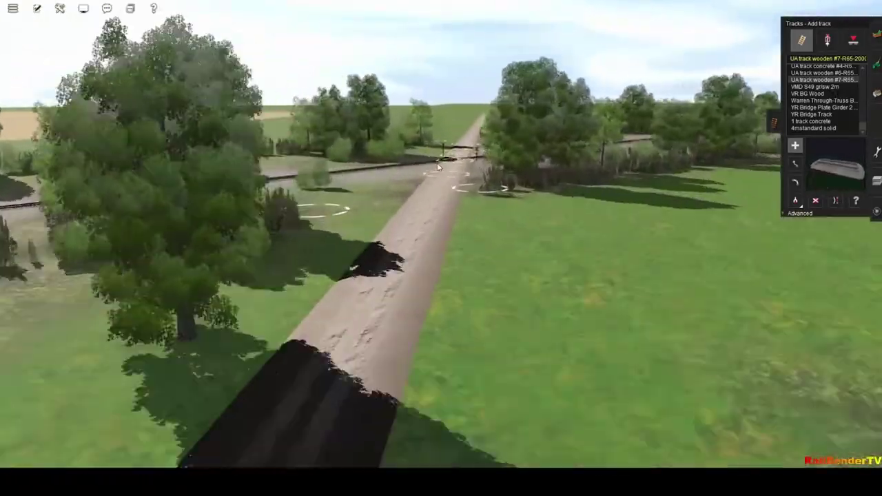
Step: Return to the railway and survey the industry switches, water tower and grain silos beside the main line
key("Up")
key("Right")
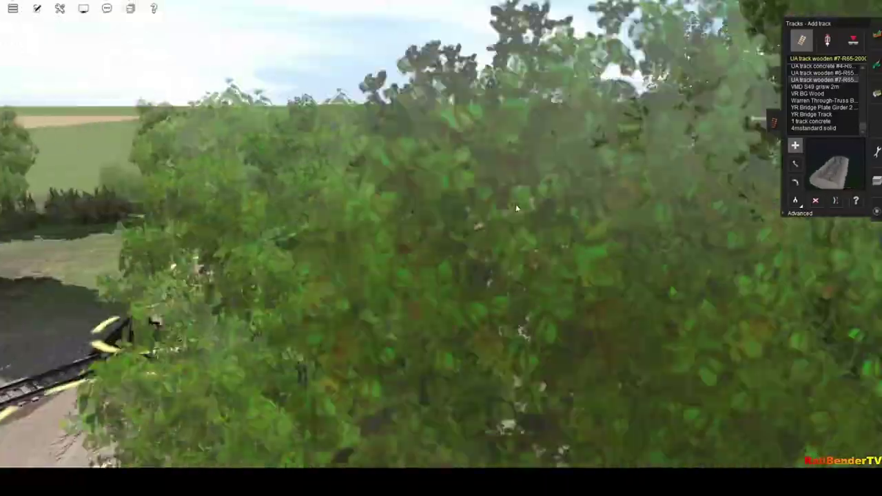
key("Down")
key("Up")
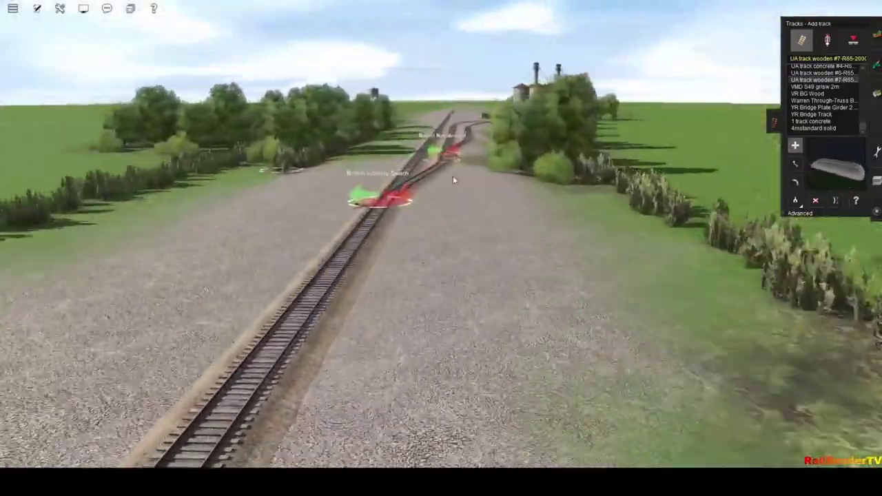
key("Up")
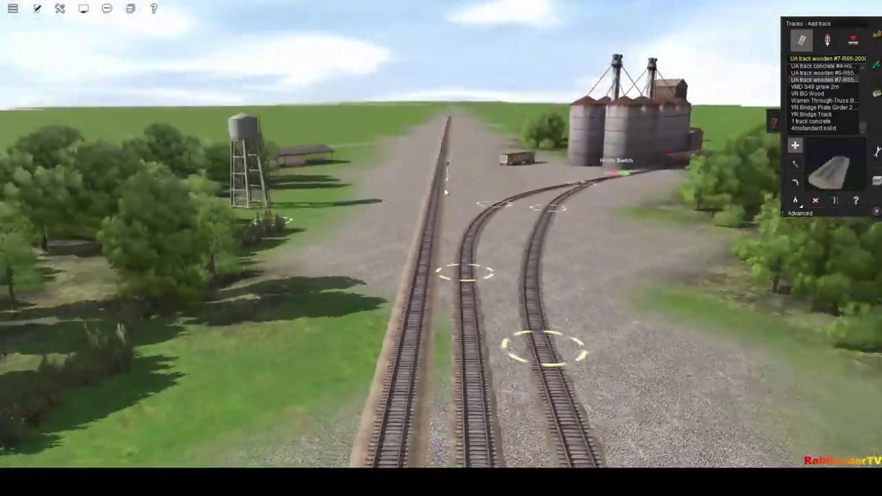
key("Page_Up")
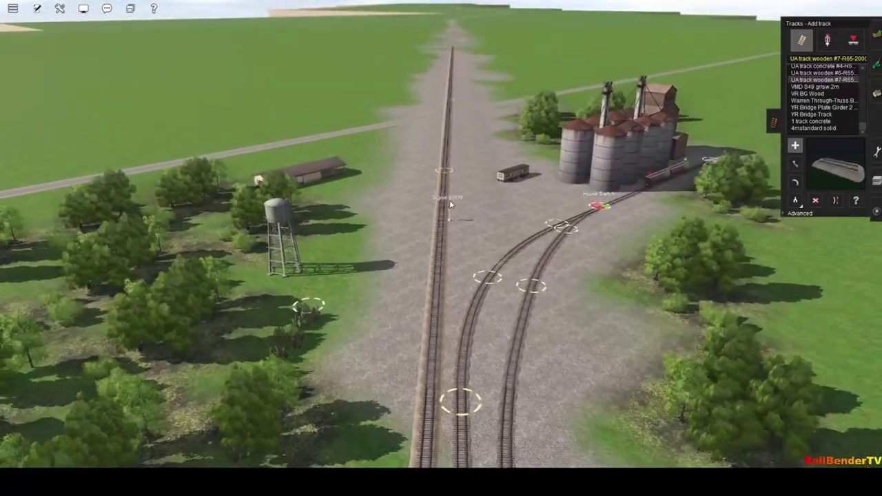
key("Page_Down")
key("Up")
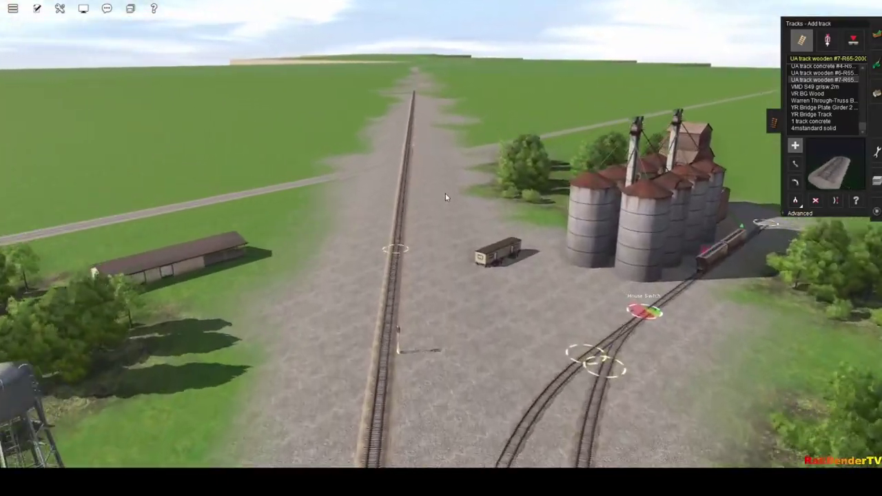
Step: Follow the main line from the silos along the curving double track to the diamond crossing near Junctions 618 and 620
key("Up")
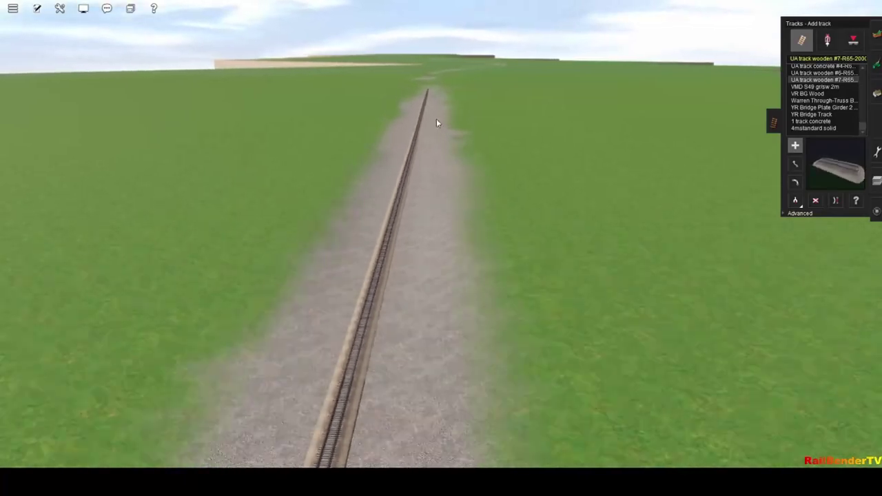
key("Up")
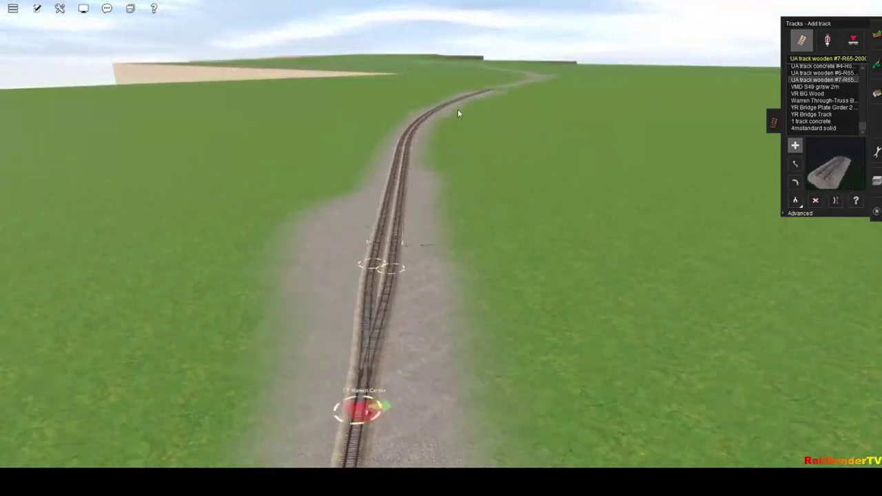
key("Up")
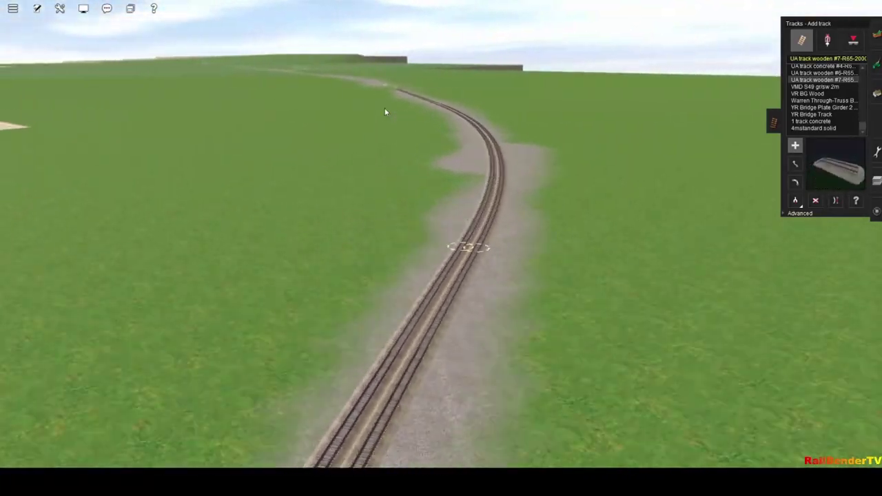
key("Up")
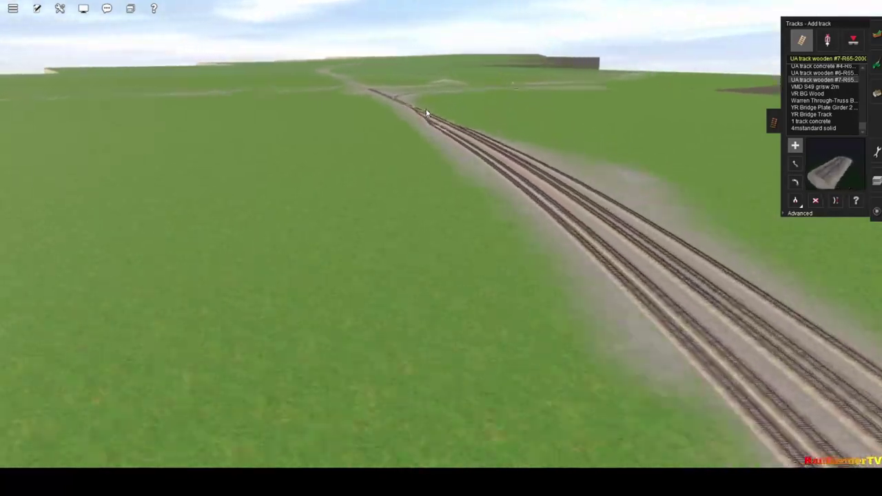
key("Up")
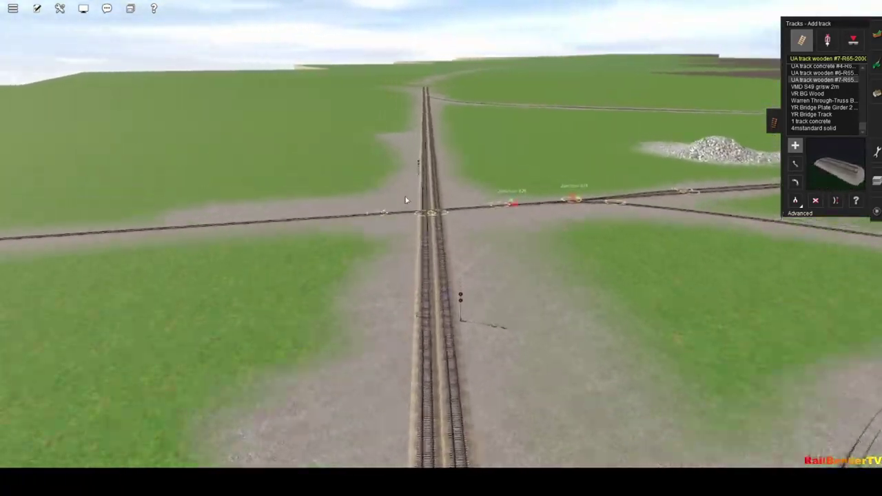
key("Up")
key("Page_Up")
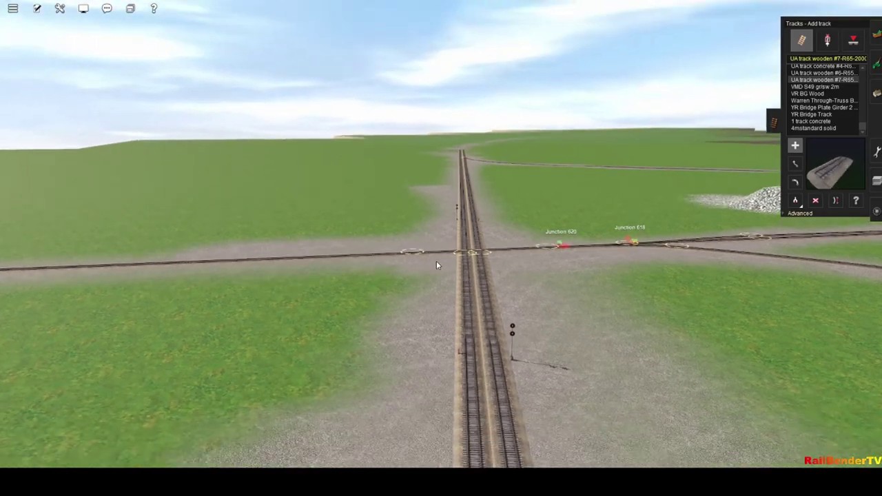
Step: Examine the diamond crossing and its connecting tracks from different sides, looking back along the double track
key("Right")
key("Right")
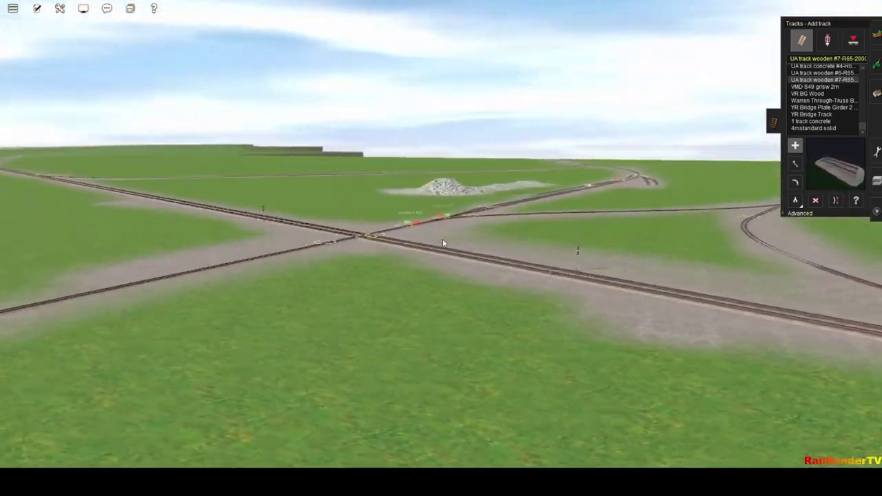
key("Right")
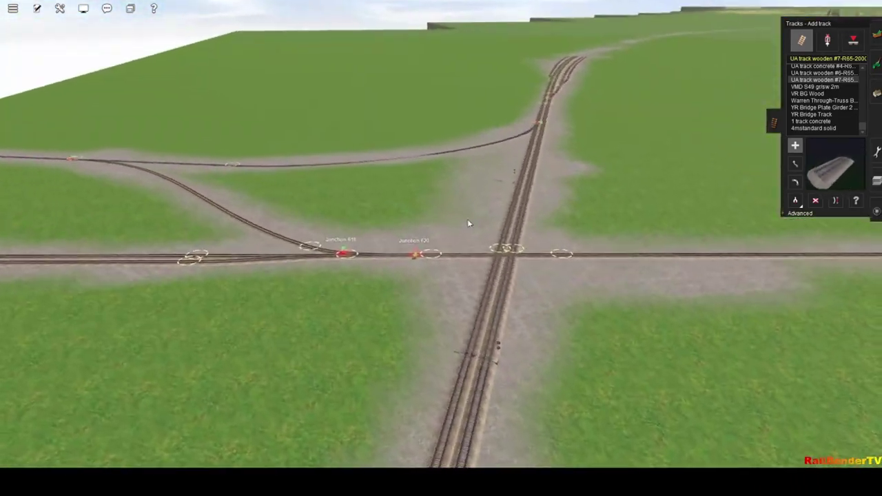
key("Page_Up")
key("Up")
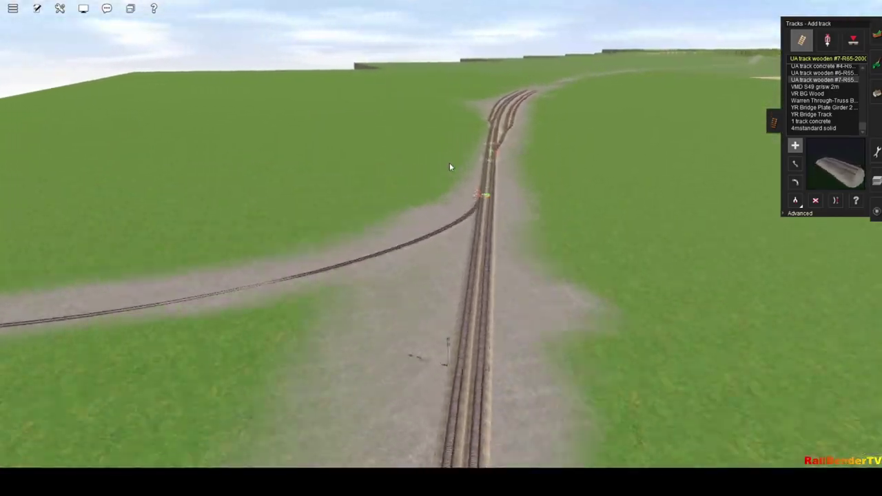
Step: Examine the crossover tracks and ballast shoulders between Junctions 630 and 632 at ground level
scroll(404, 254, "up", 5)
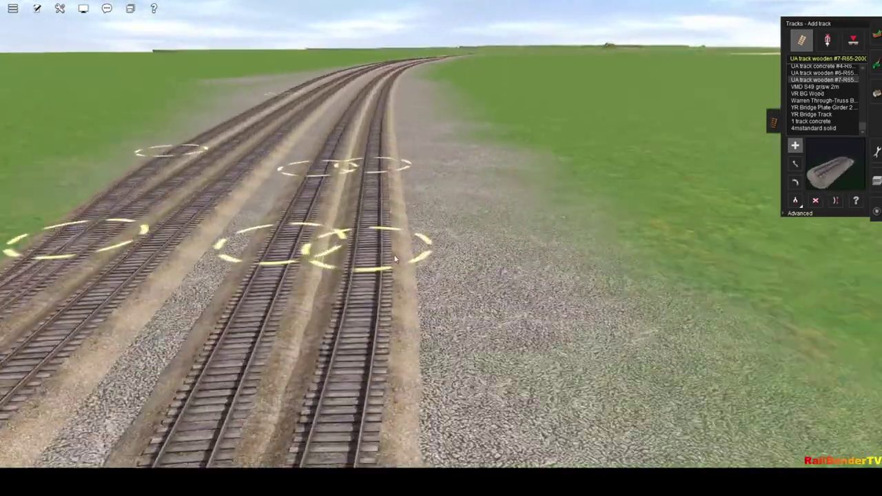
key("Up")
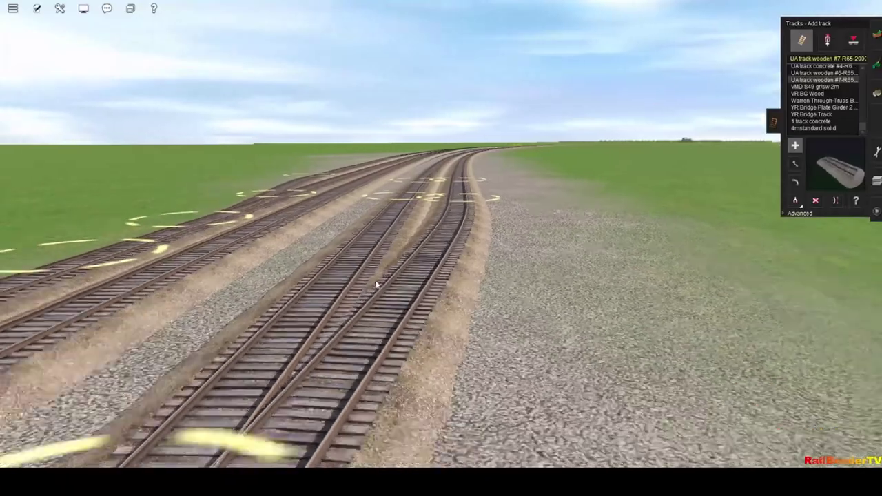
key("Down")
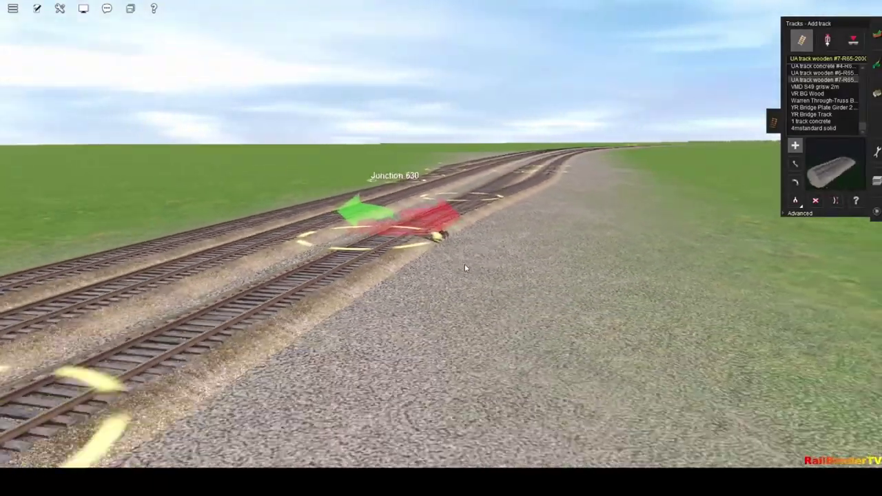
key("Up")
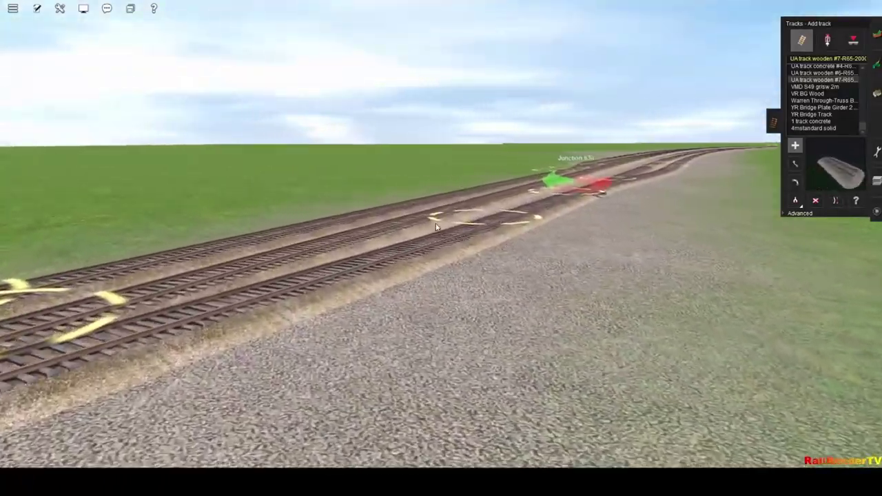
key("Up")
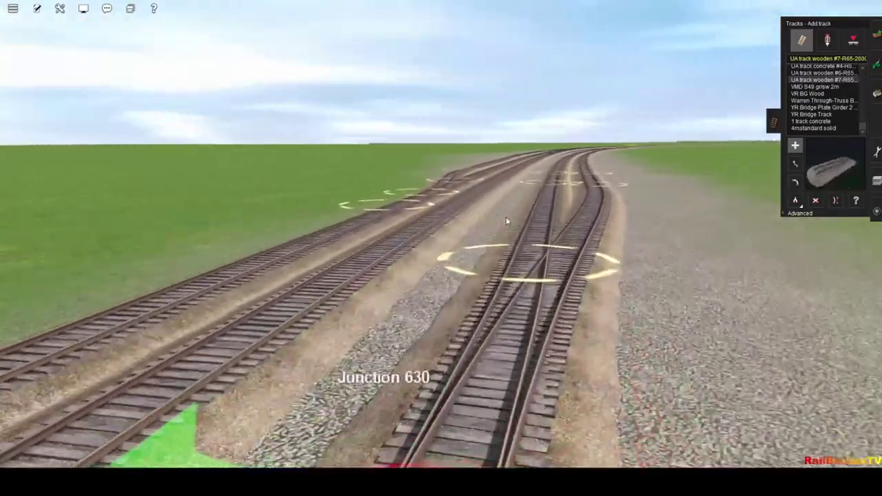
key("Down")
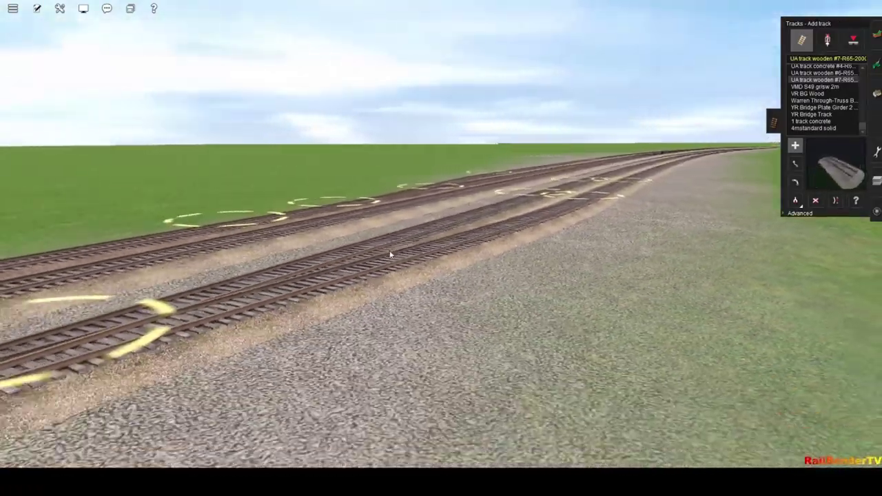
key("Down")
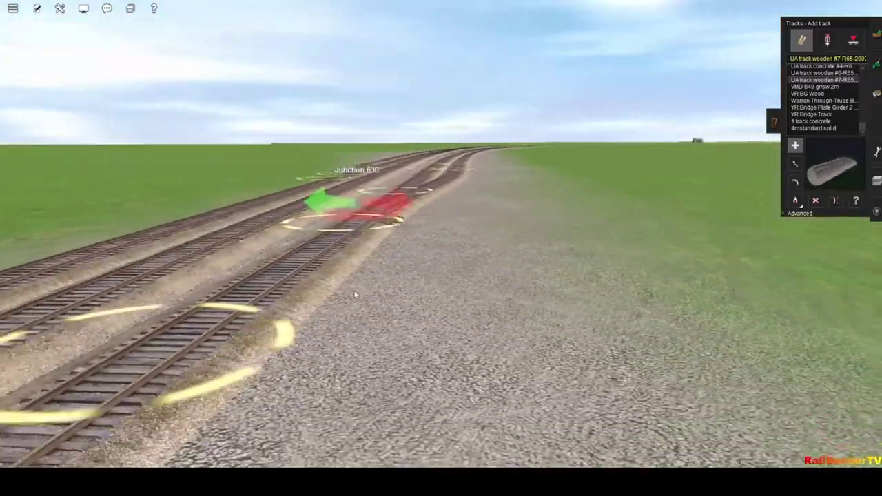
key("Down")
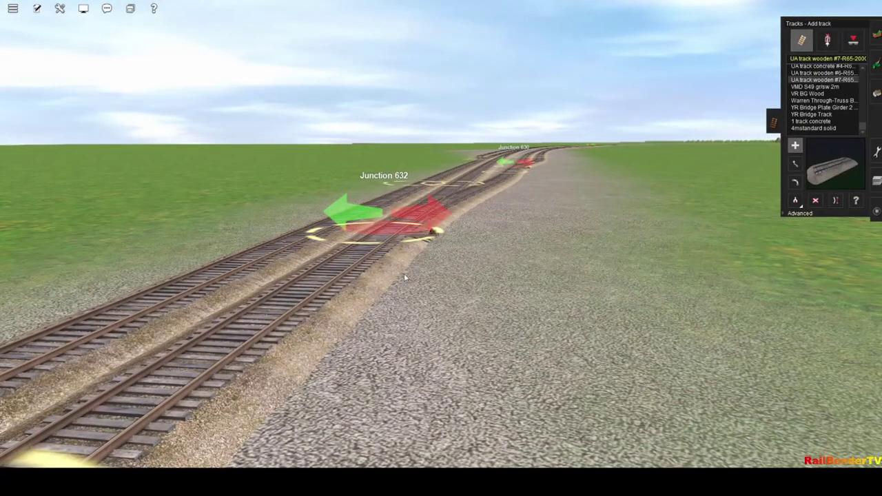
key("Up")
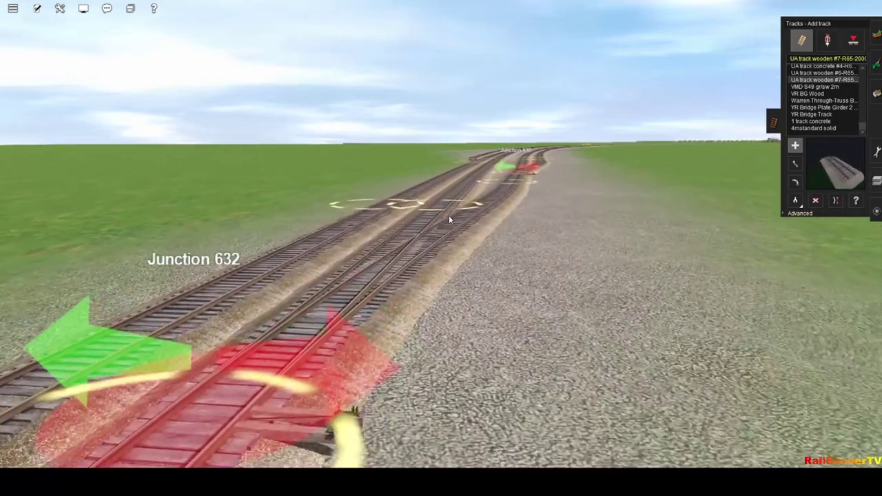
key("Up")
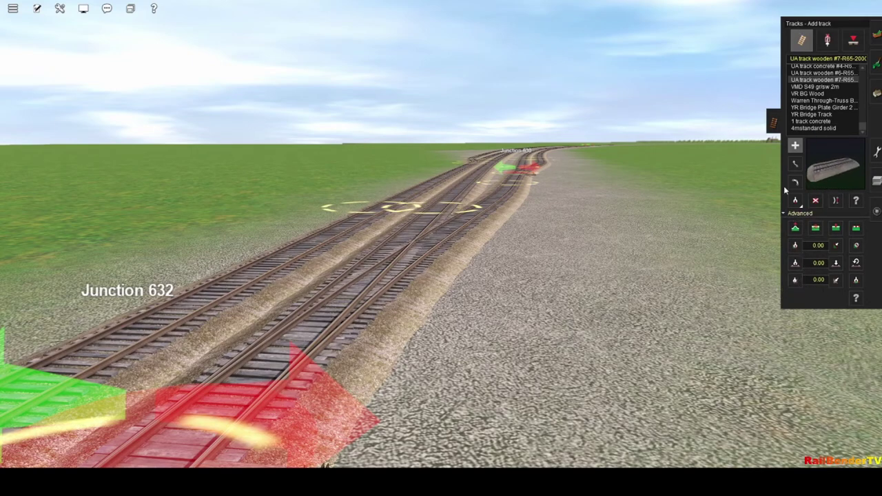
Step: Get the track vertex height at Junction 632
left_click(796, 280)
scroll(423, 305, "down", 5)
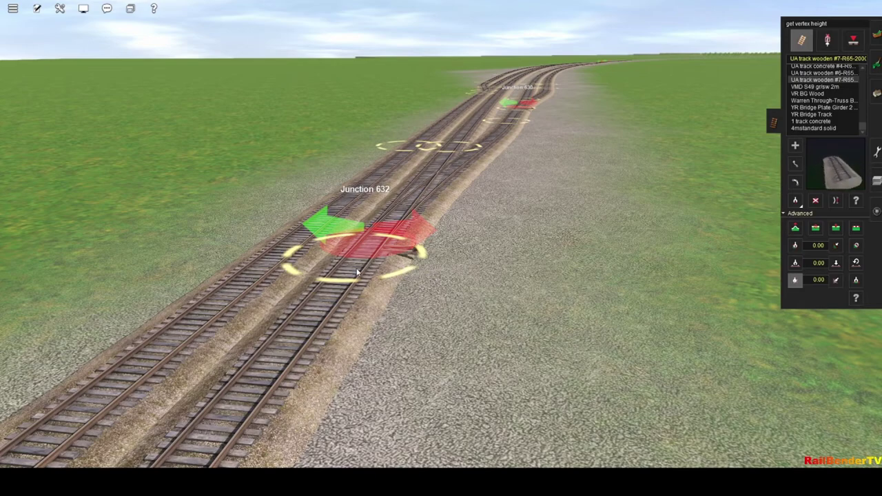
scroll(356, 266, "down", 3)
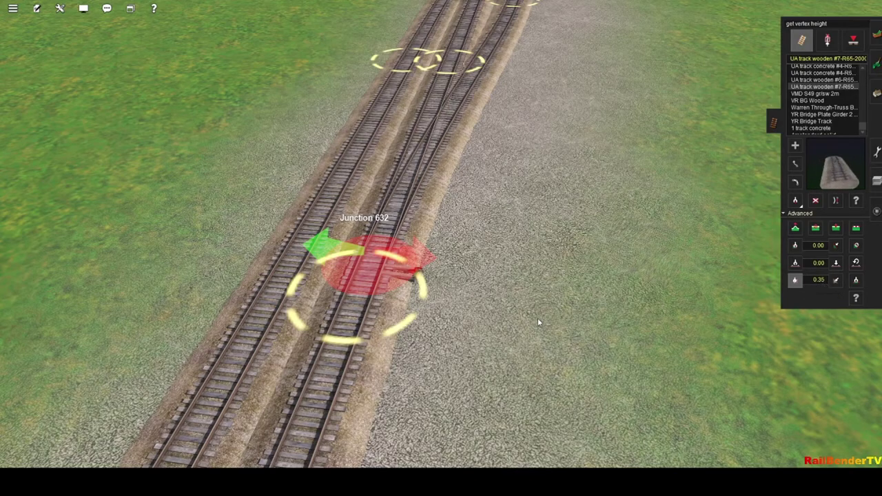
Step: Apply a vertex height of 0.10 to the track at Junction 630 and the crossover vertices just beyond it
right_click_drag(538, 317, 346, 253)
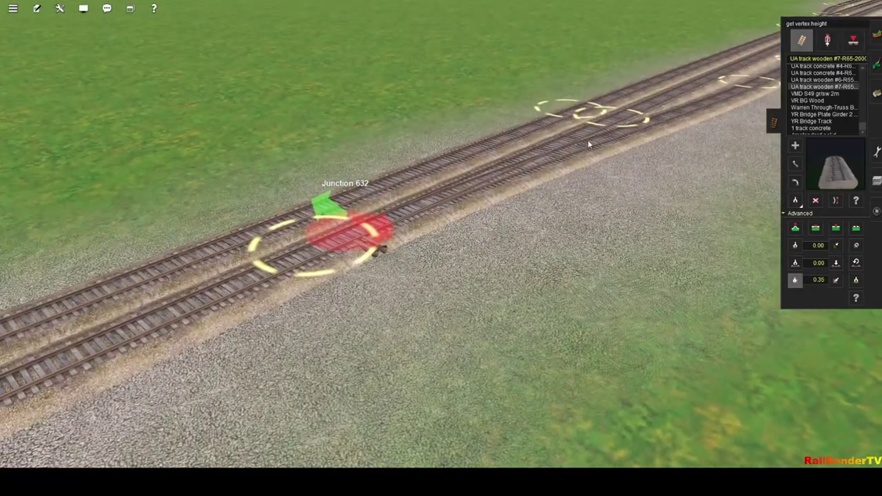
key("Down")
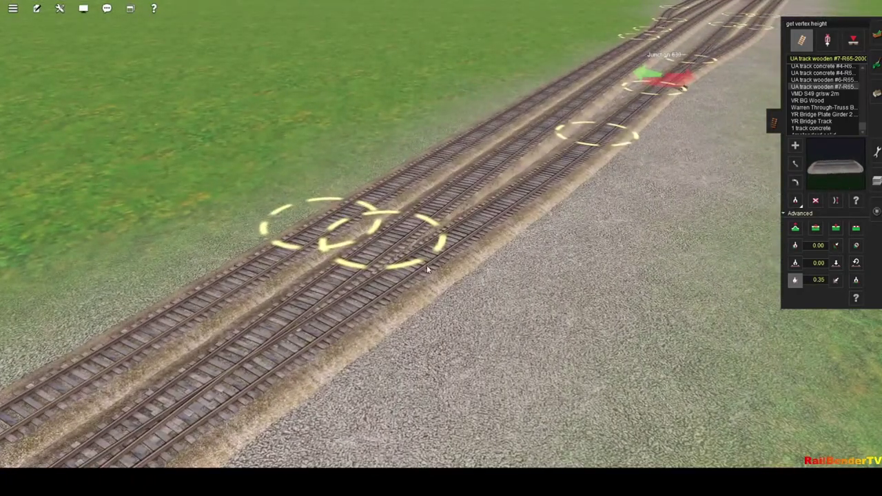
right_click_drag(596, 123, 484, 124)
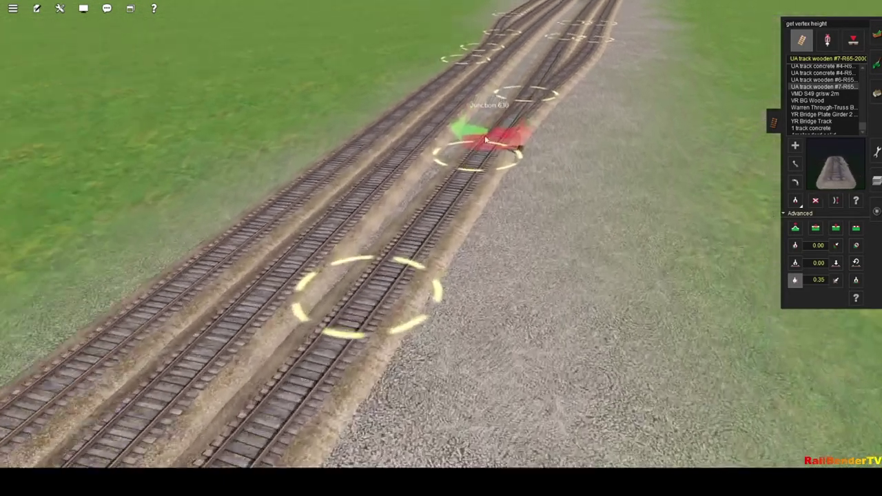
key("Up")
key("Up")
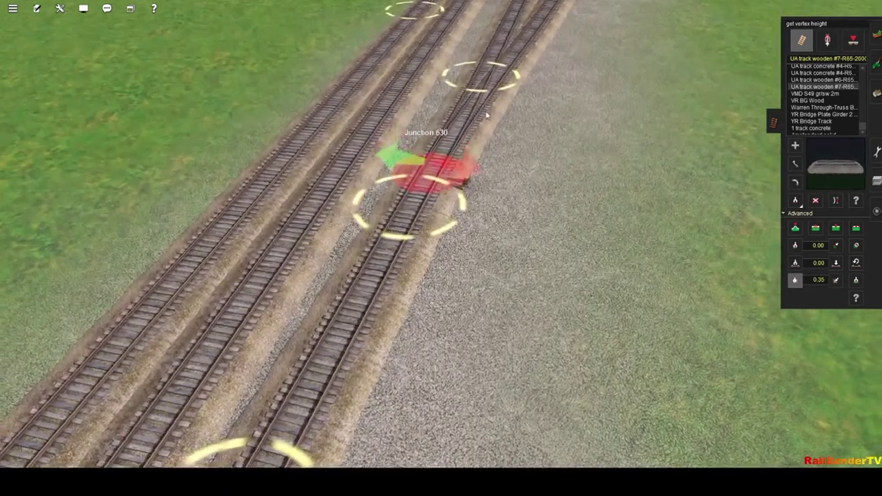
key("Down")
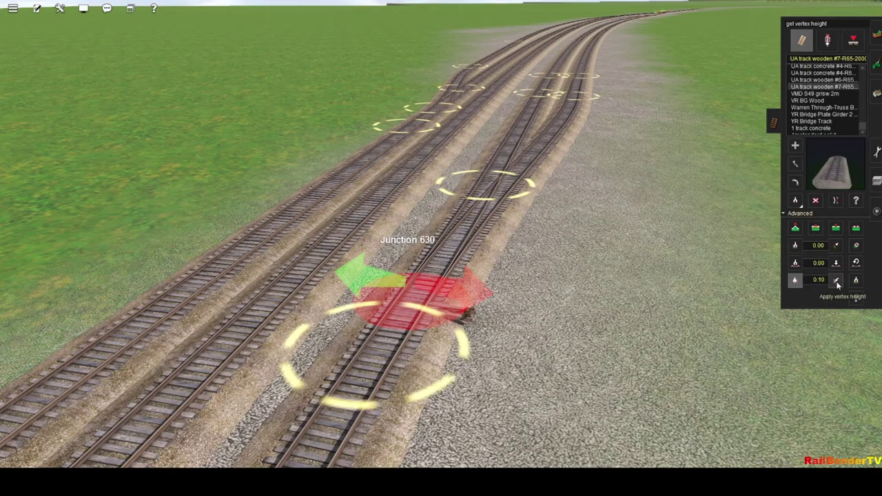
left_click(377, 380)
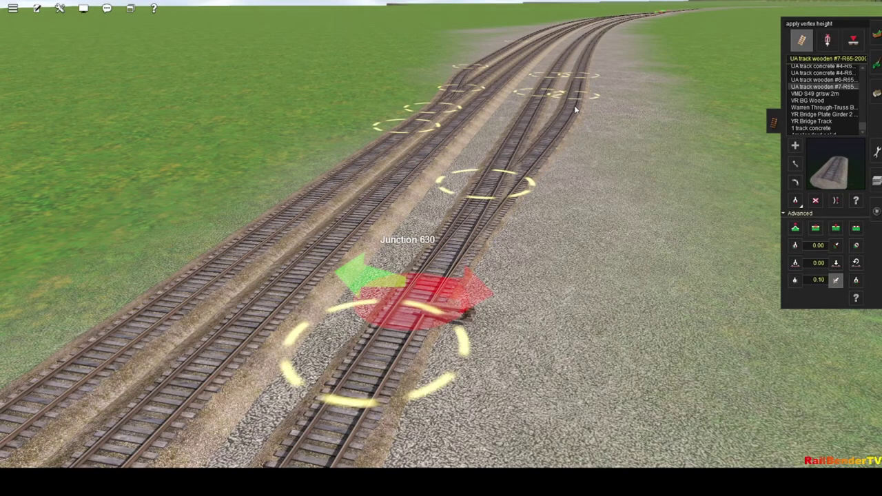
Step: Examine the lowered track from the approach to Junction 630 up to its switch stand at ground level
key("Left")
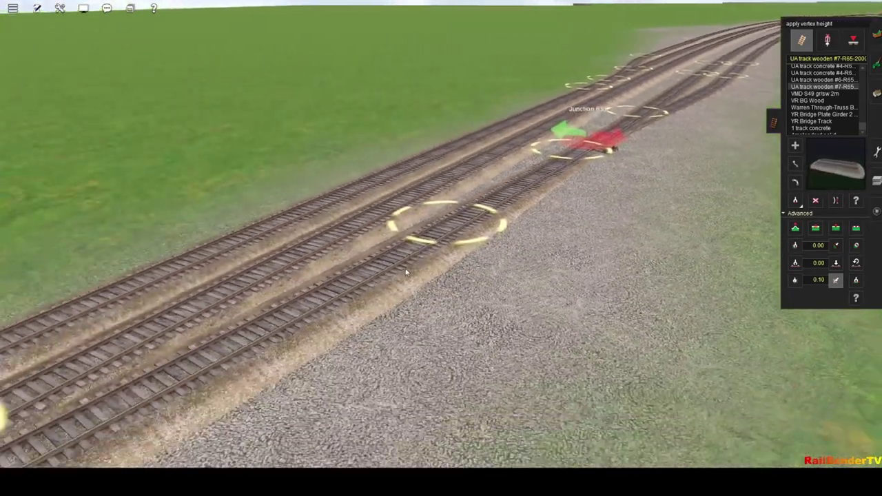
key("Down")
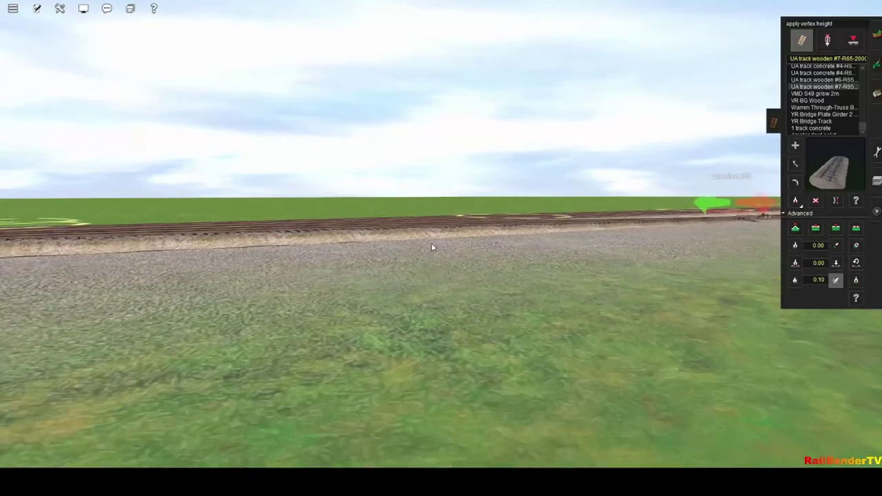
key("Right")
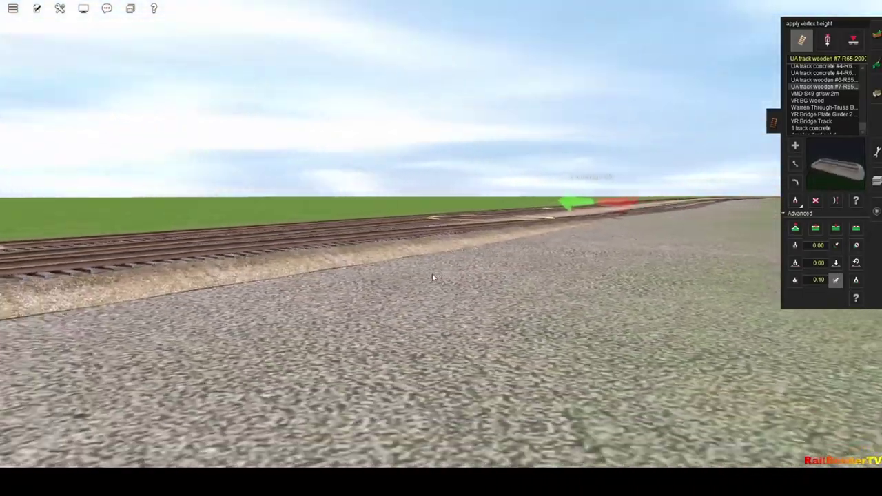
key("Down")
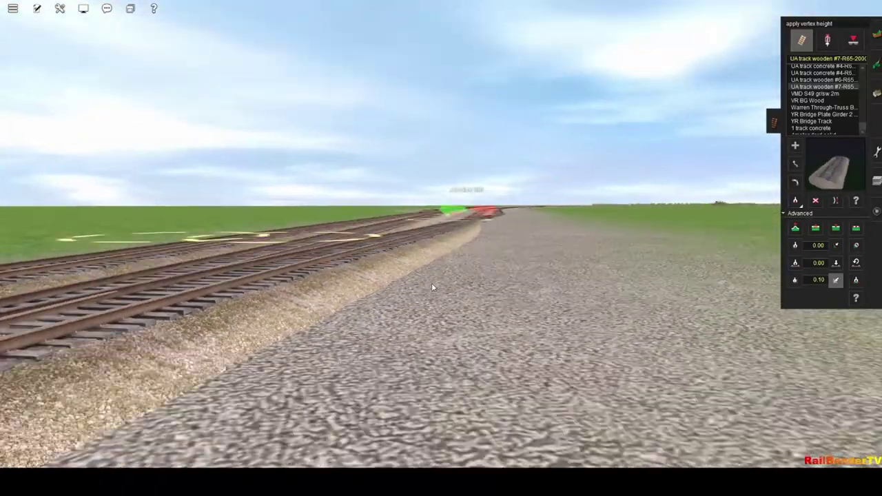
key("Left")
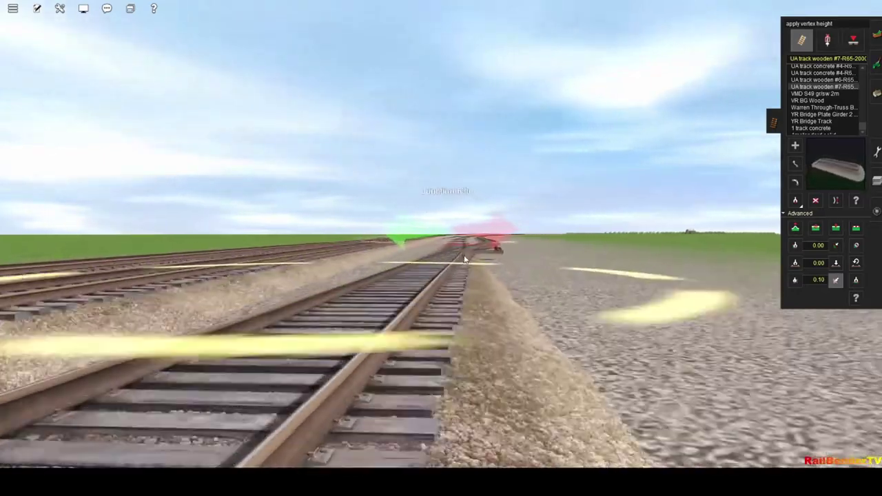
key("Up")
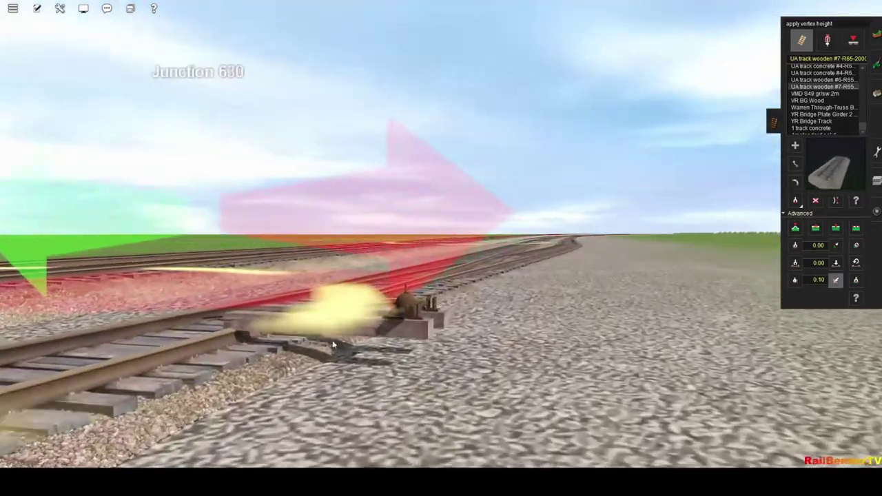
key("Down")
Step: Move the switch stand at Junction 630 to match the lowered track
key("F6")
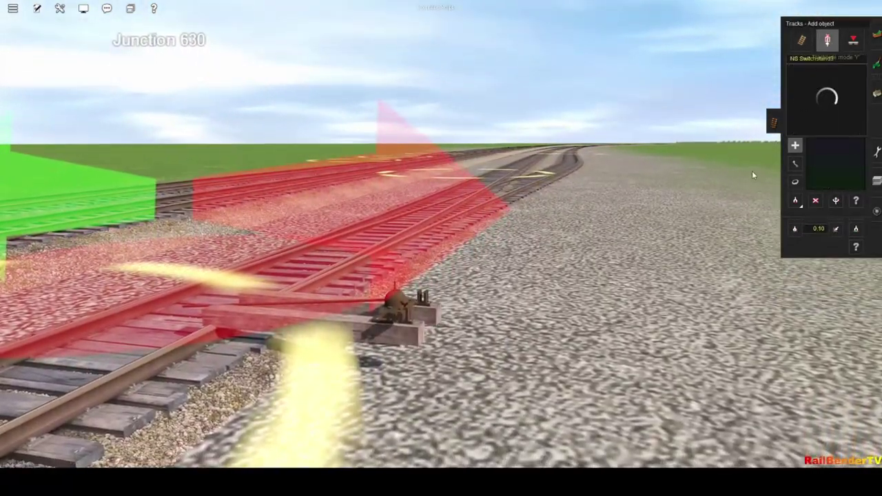
scroll(451, 300, "down", 5)
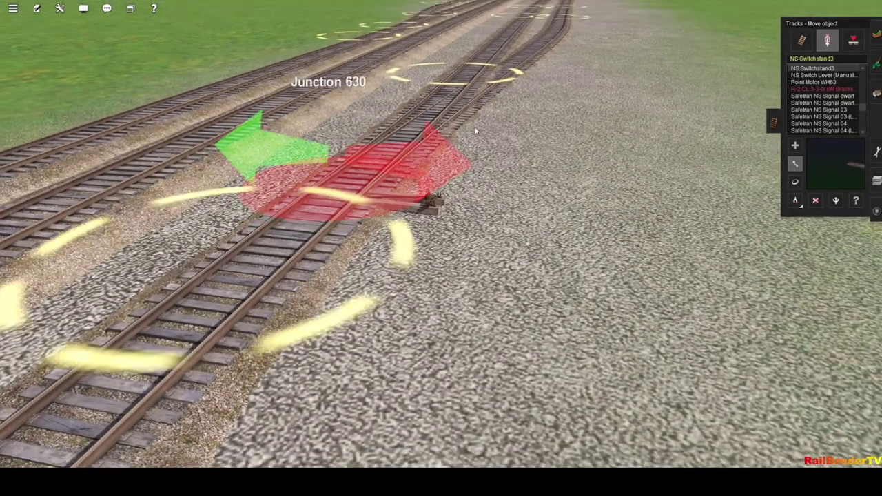
right_click_drag(473, 126, 417, 331)
Step: Examine the rails and ballast of the diverging tracks beyond Junction 630 at ground level and from above
key("Up")
key("Left")
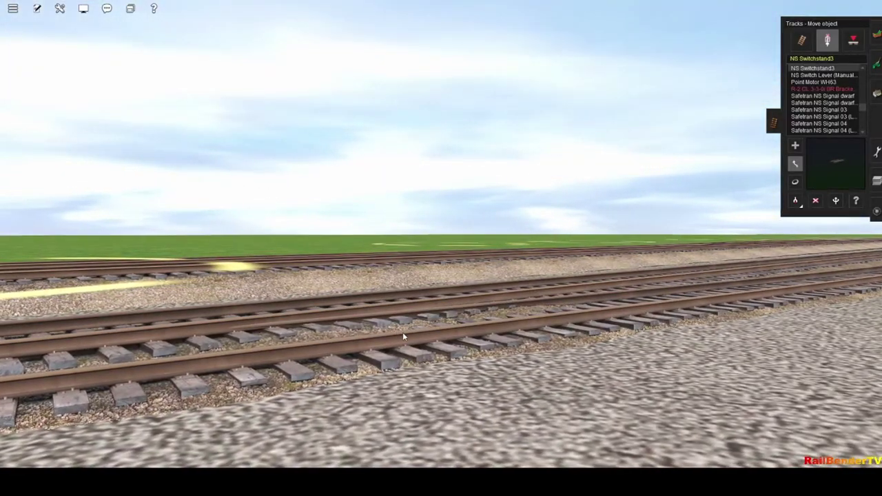
key("Right")
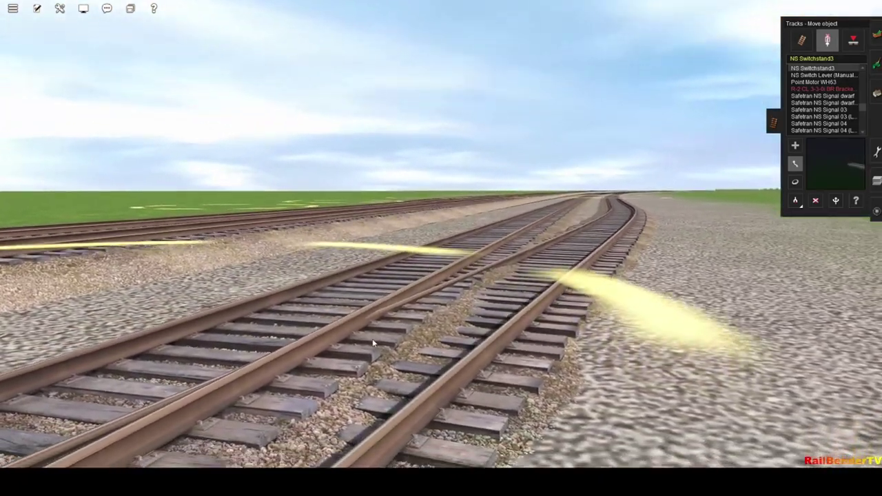
scroll(399, 320, "down", 6)
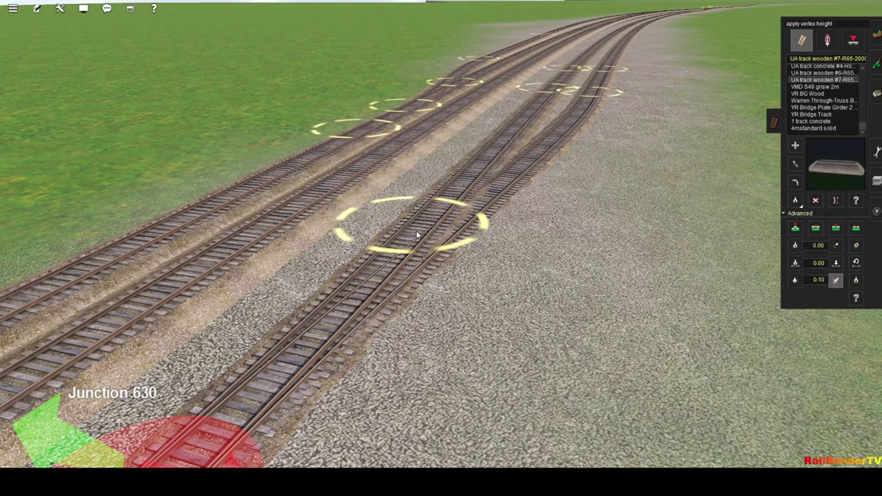
left_click(877, 40)
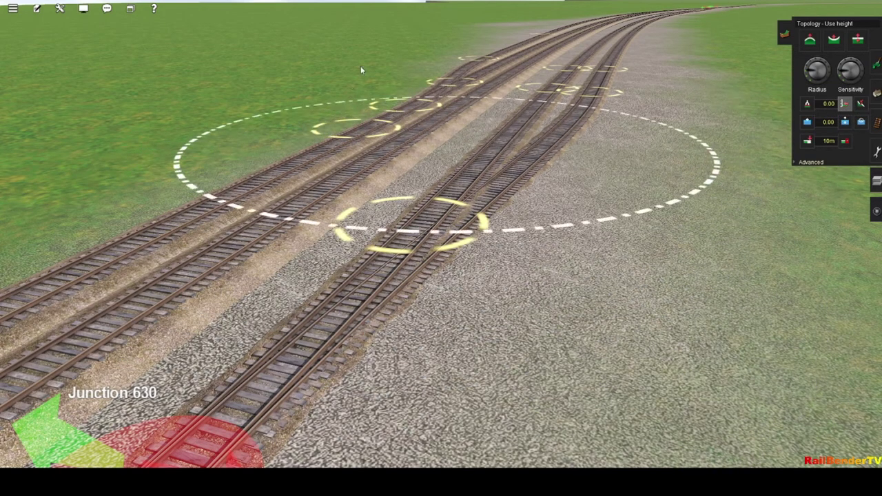
scroll(365, 256, "up", 3)
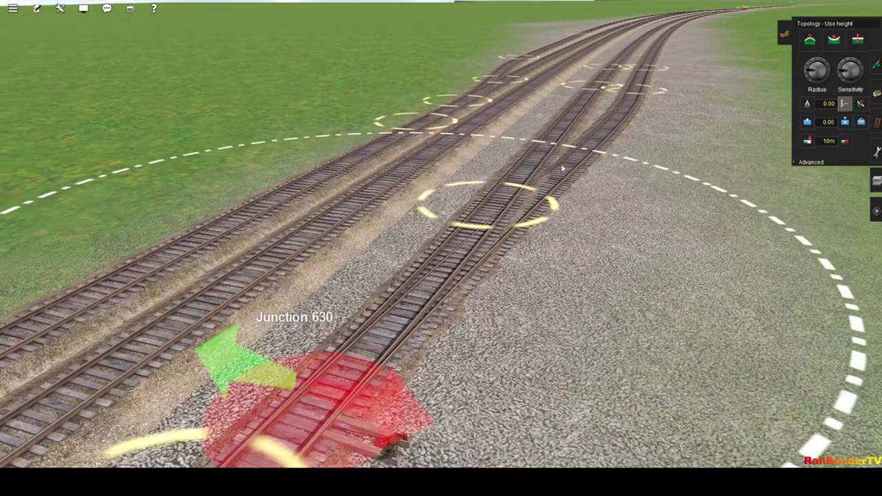
left_click(877, 122)
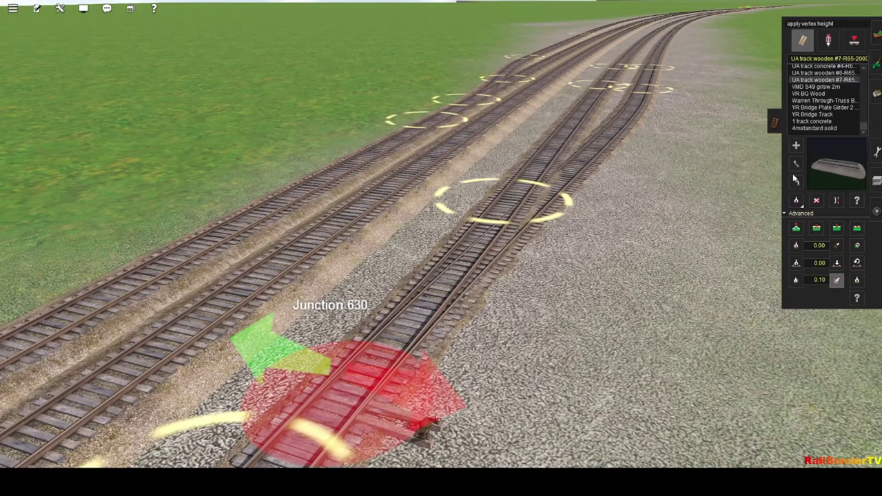
Step: Shift the track vertex just beyond Junction 630 slightly along the crossover and check the resulting alignment from close up
left_click_drag(517, 222, 502, 211)
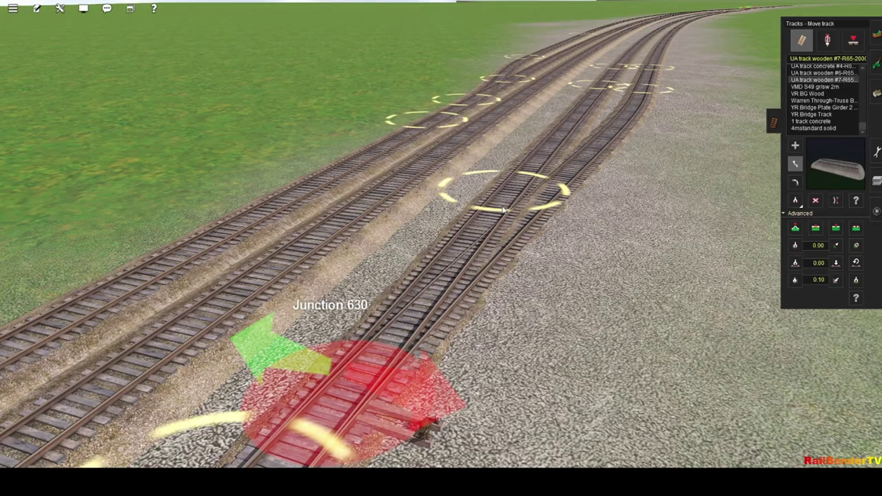
scroll(503, 226, "up", 10)
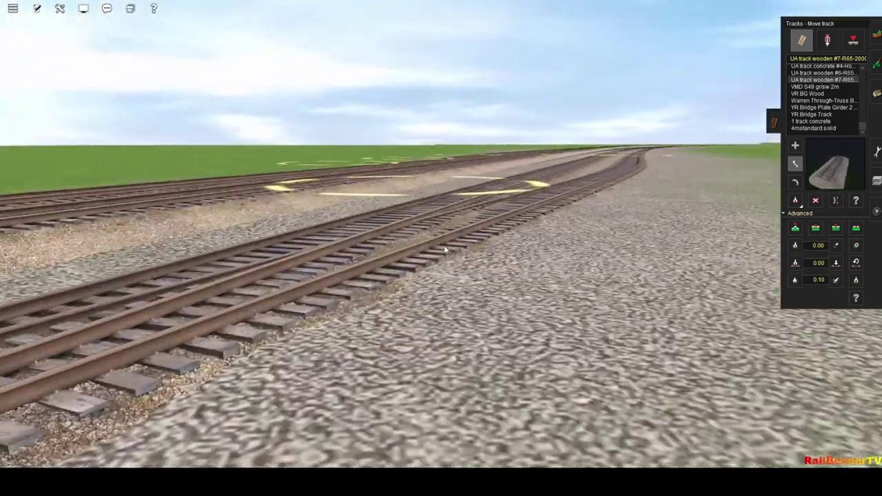
scroll(445, 249, "down", 10)
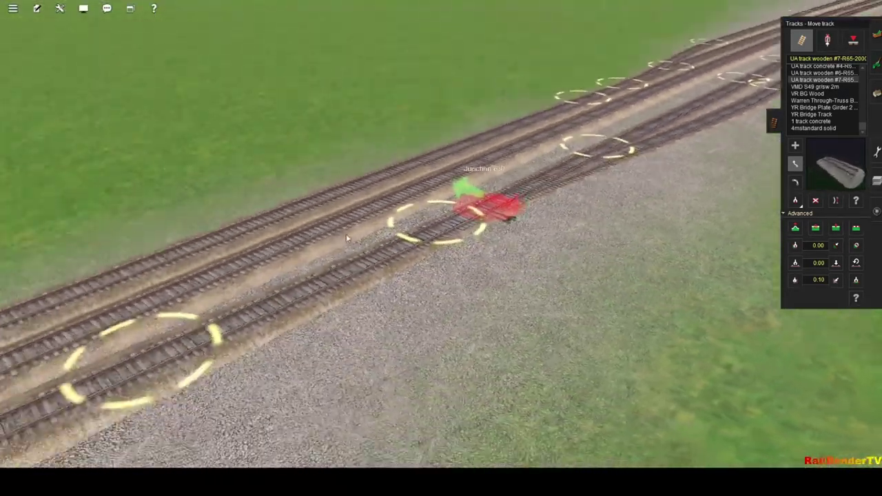
Step: Switch to the map view and examine the extent of the whole route from end to end
right_click_drag(346, 233, 508, 74)
scroll(508, 74, "down", 5)
right_click_drag(417, 99, 446, 129)
key("m")
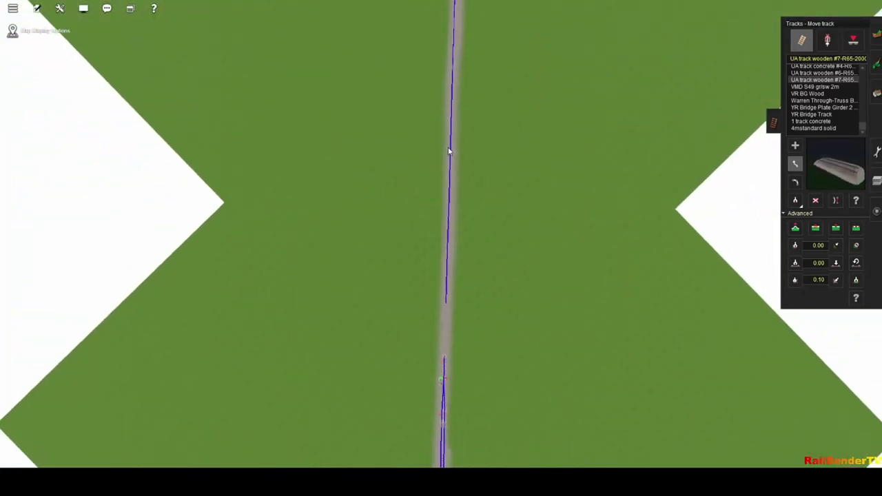
scroll(447, 150, "down", 10)
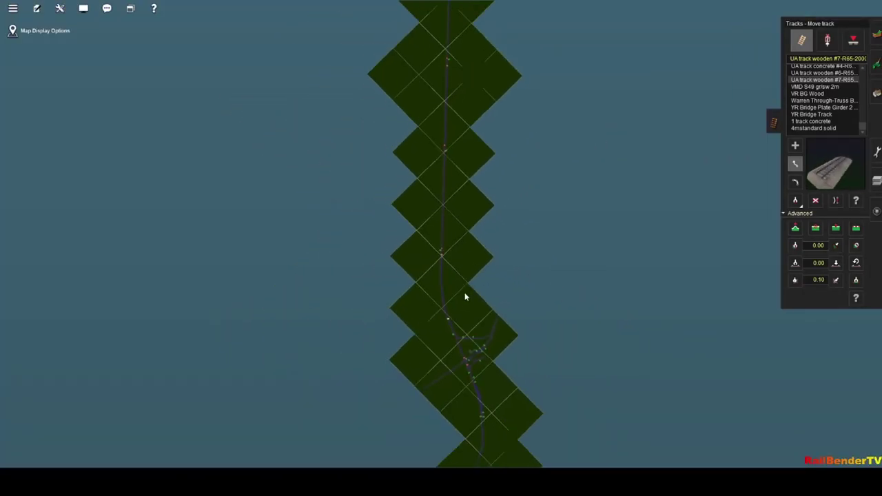
right_click_drag(458, 278, 449, 292)
key("Left")
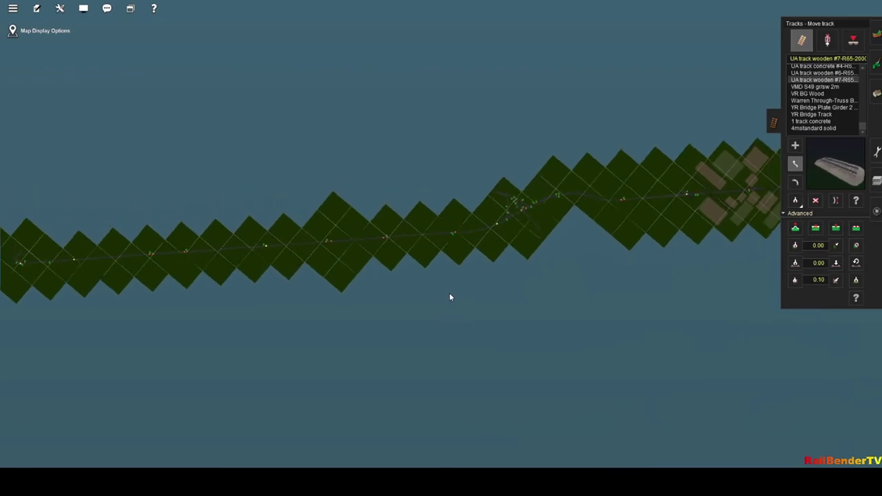
key("Left")
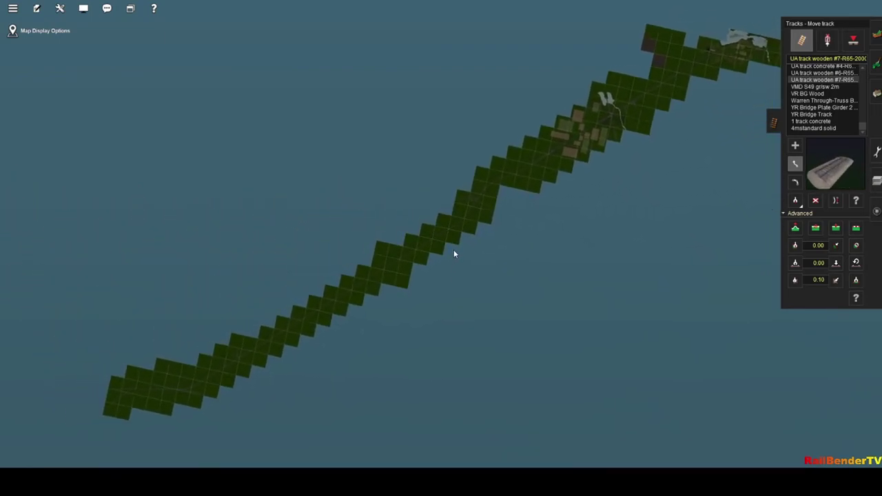
key("Left")
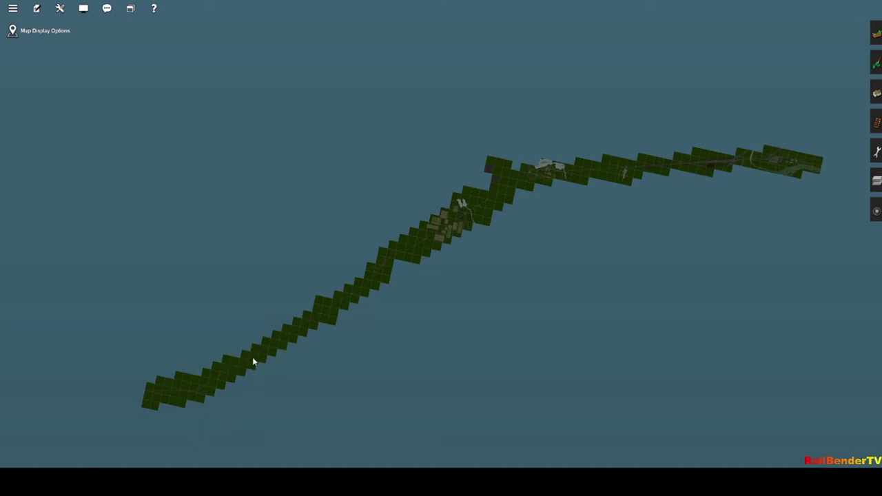
Step: Examine the curving double-track main line and its branch junction close up on the route map
scroll(393, 282, "up", 5)
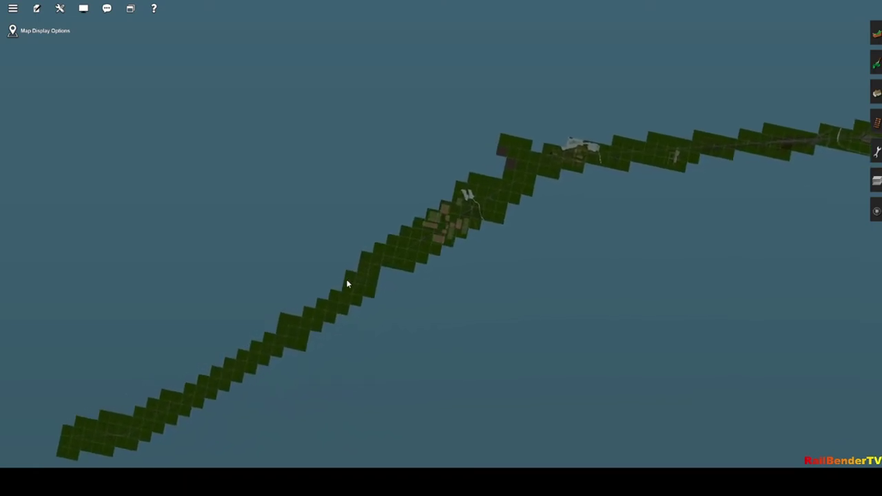
scroll(413, 284, "up", 5)
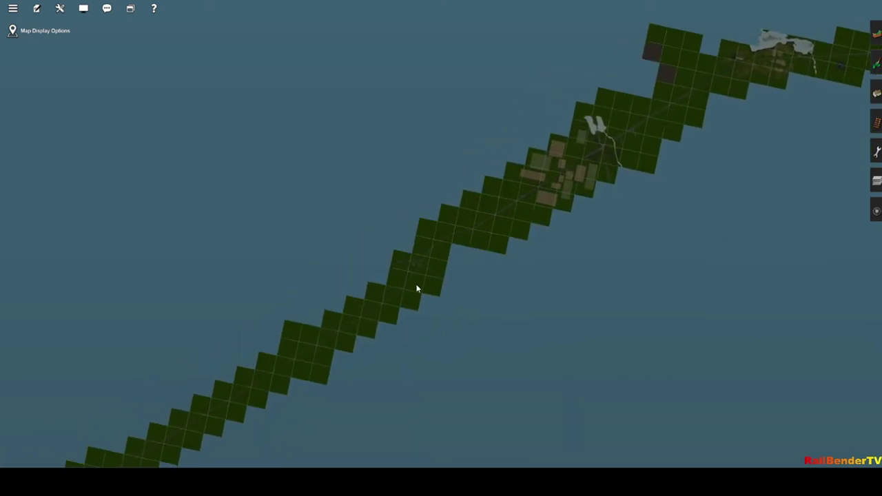
scroll(413, 255, "up", 8)
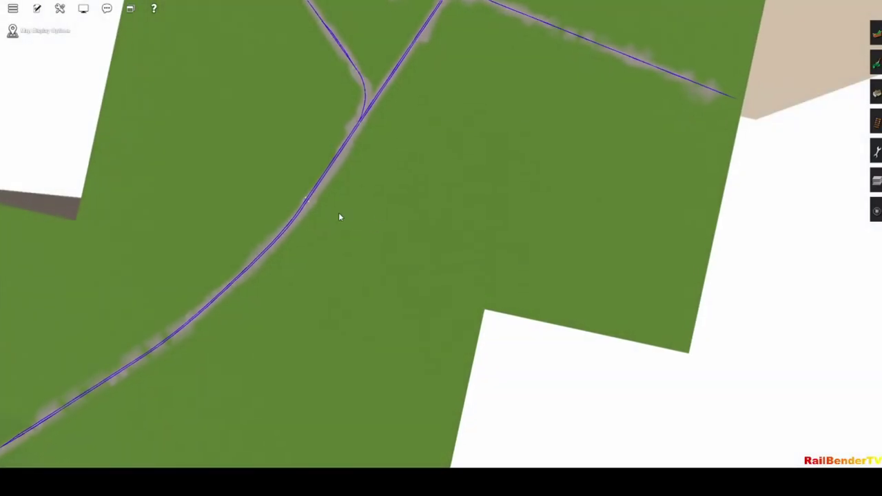
scroll(340, 217, "up", 5)
scroll(444, 263, "up", 5)
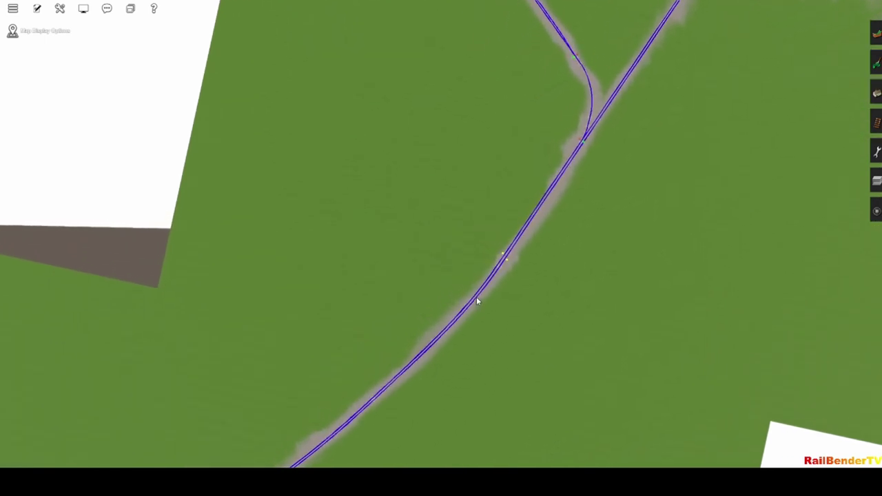
scroll(458, 165, "up", 6)
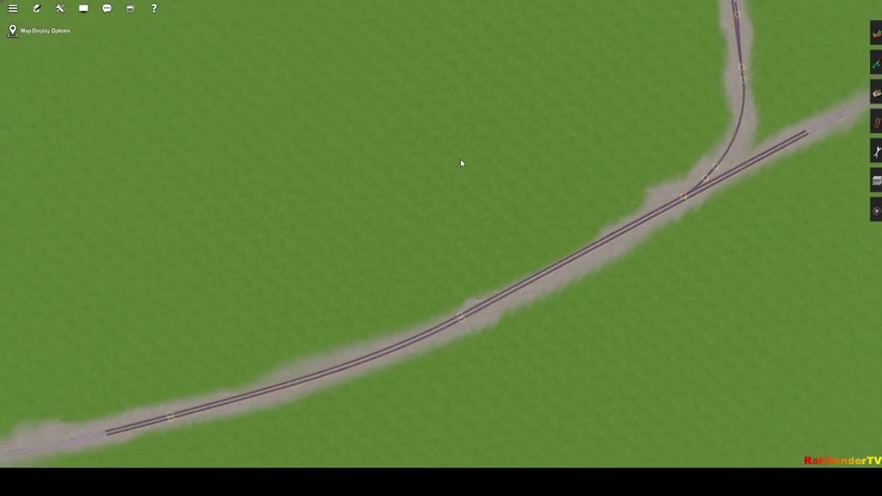
Step: Return from the map to the 3D view and follow the main line to the WE North Morenci junction
scroll(492, 266, "up", 6)
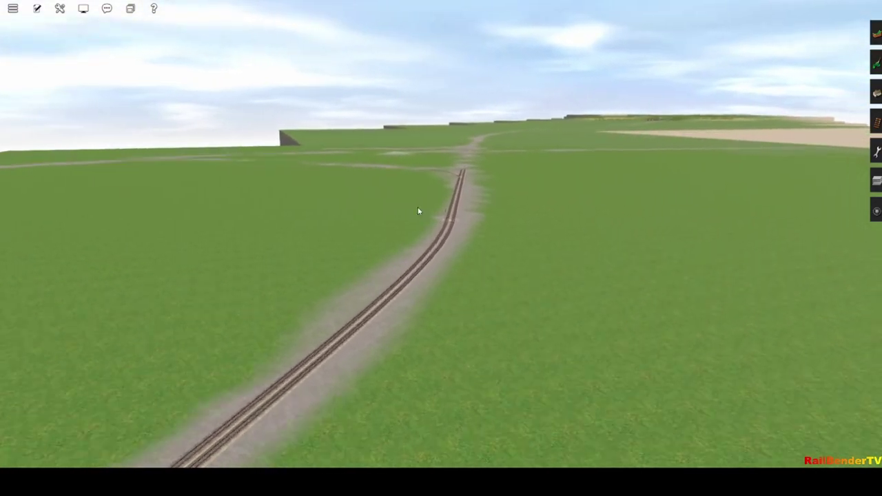
middle_click_drag(419, 212, 465, 234)
scroll(480, 258, "up", 6)
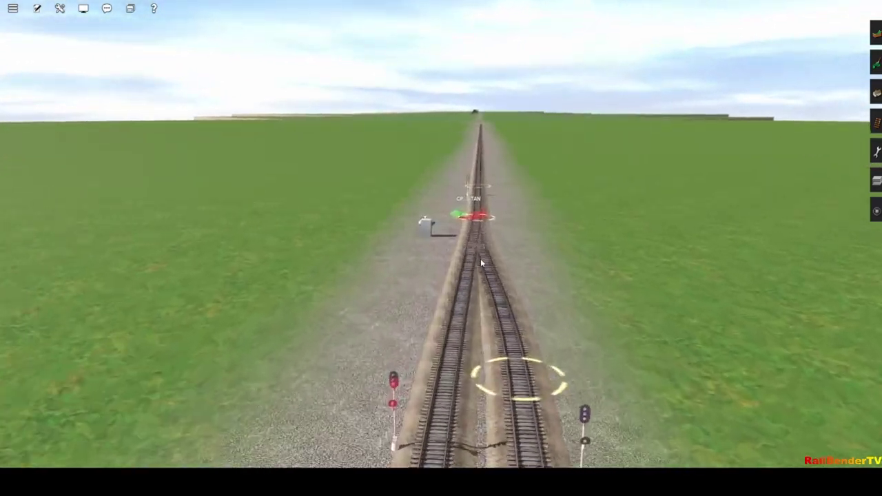
scroll(492, 274, "down", 4)
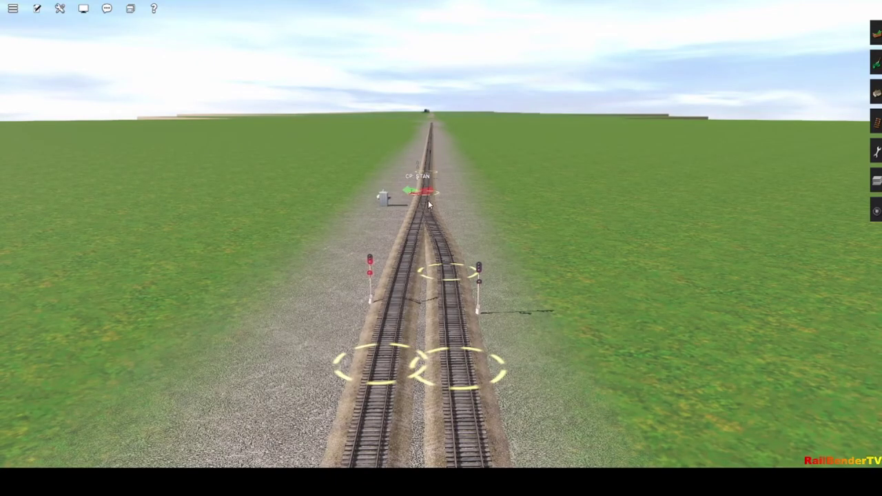
scroll(428, 200, "up", 5)
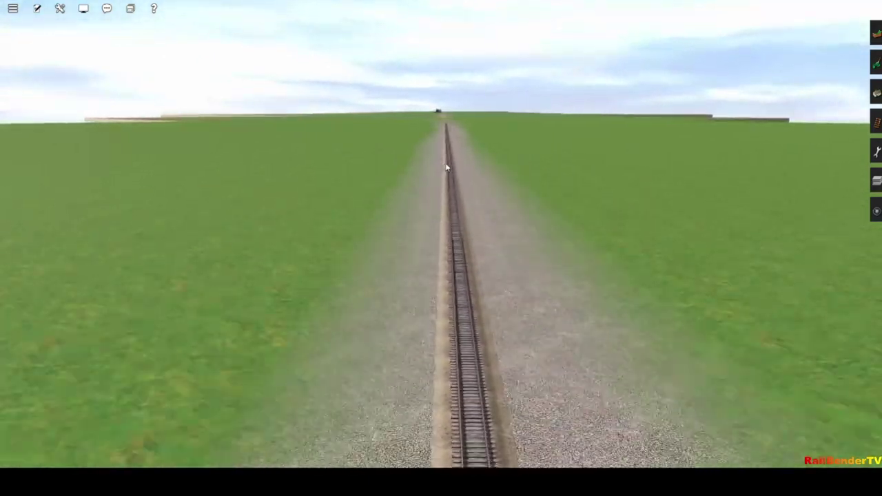
middle_click_drag(439, 149, 441, 193)
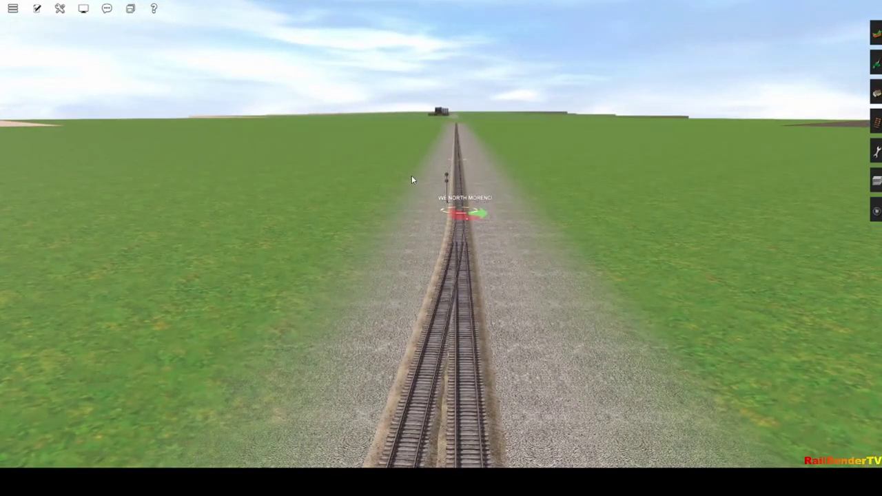
Step: Follow the single-track main line from WE North Morenci past the trackside industry and through the EE Alvordton junction
scroll(444, 166, "up", 5)
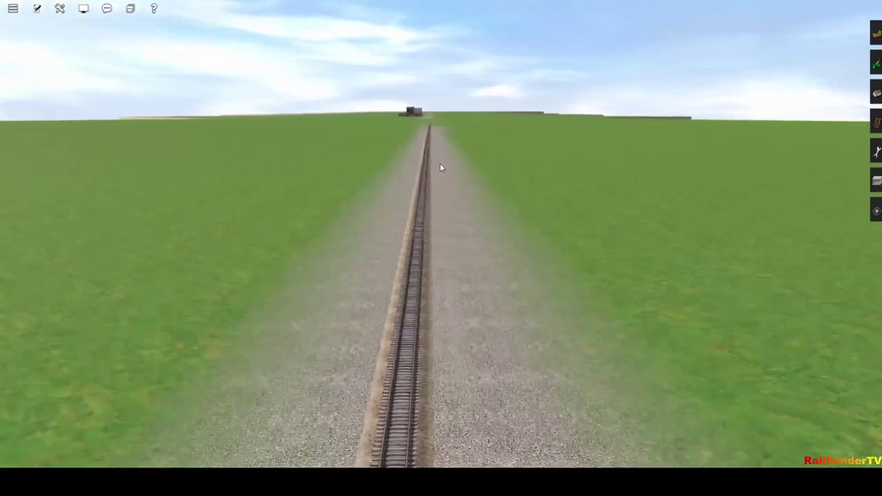
scroll(436, 169, "up", 5)
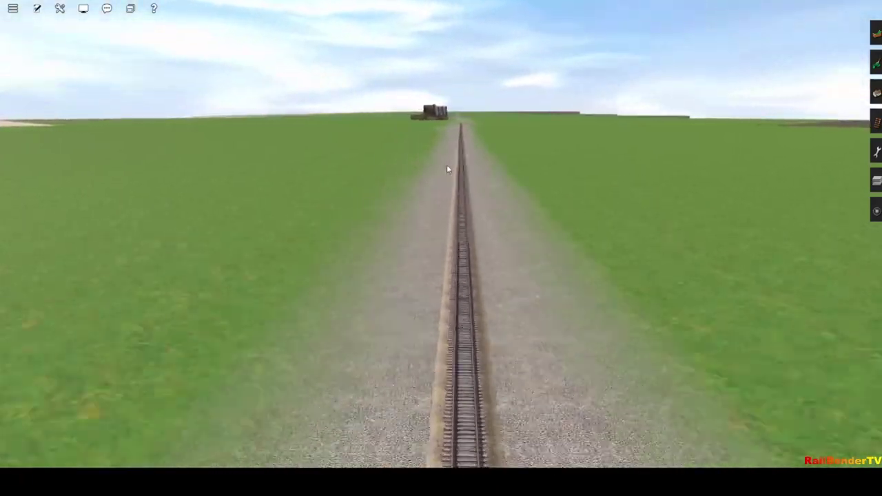
scroll(436, 169, "up", 5)
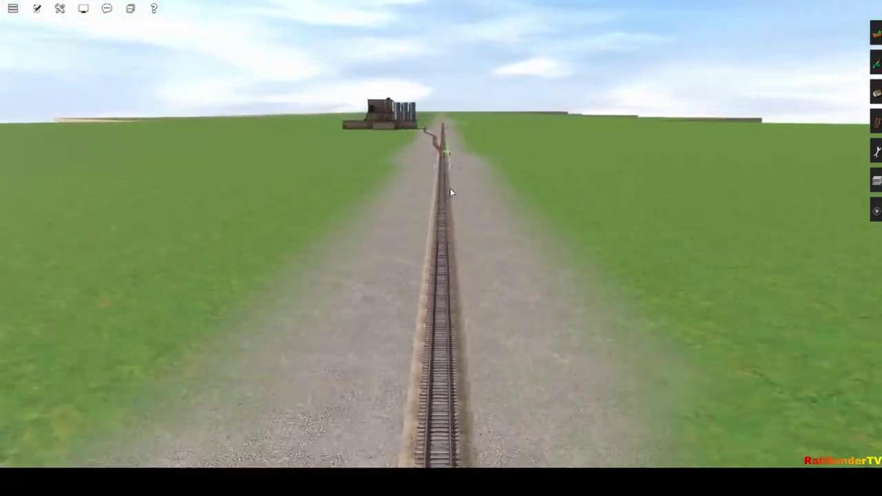
scroll(444, 173, "up", 5)
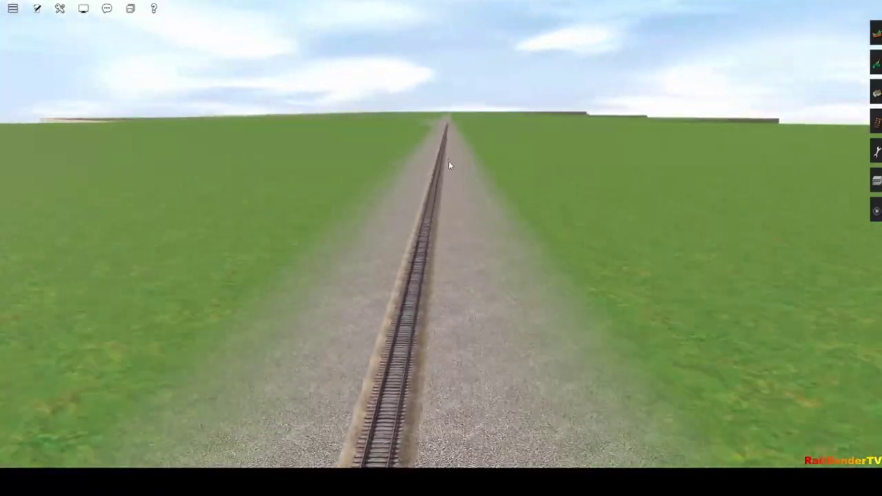
scroll(445, 159, "up", 5)
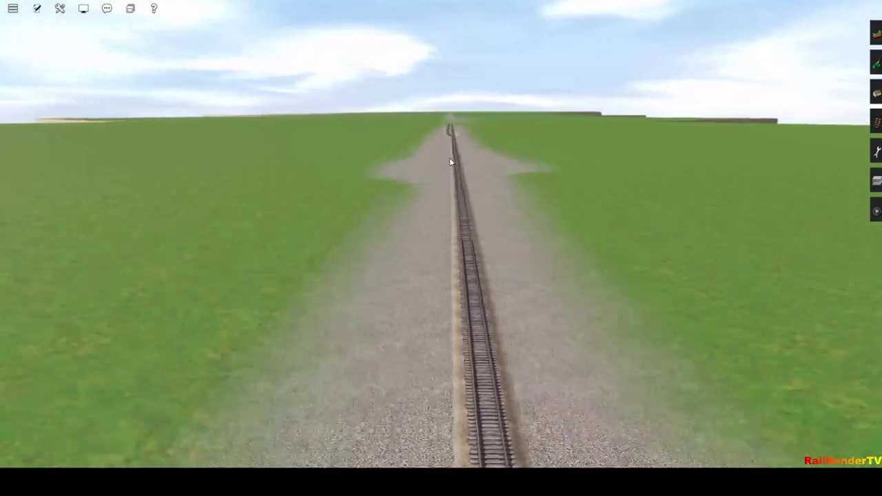
scroll(449, 161, "up", 5)
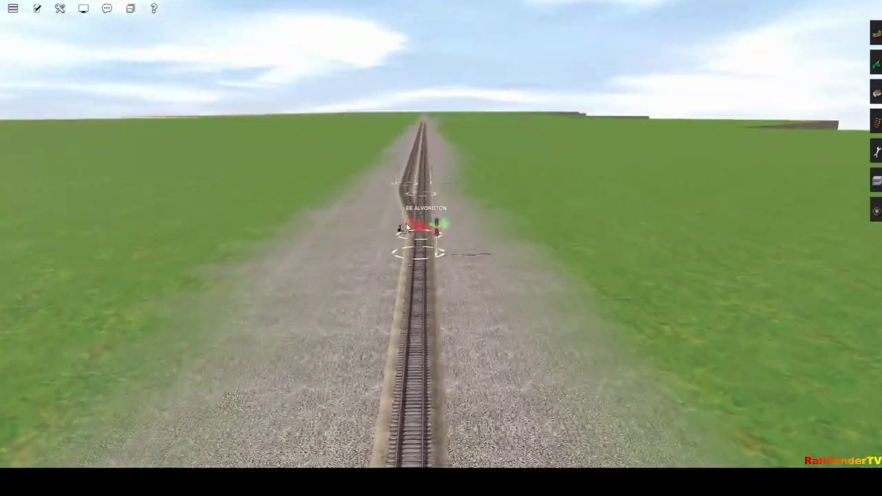
scroll(426, 188, "up", 5)
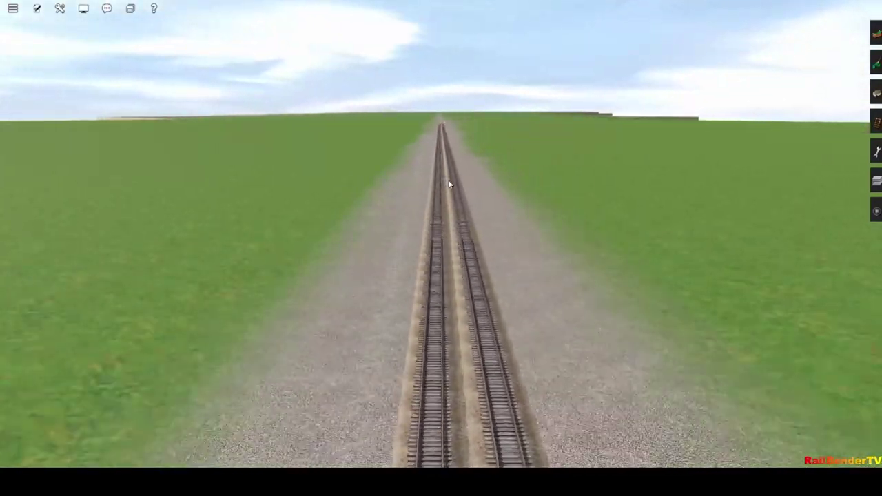
Step: Survey the main line beyond Alvordton from higher up, past the branching side lines to the MODE junction
scroll(438, 222, "down", 3)
scroll(441, 201, "down", 5)
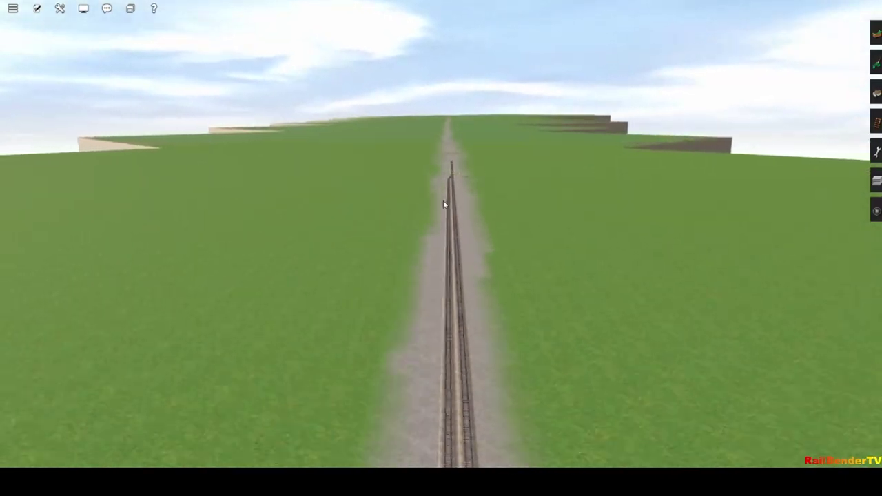
scroll(442, 204, "up", 5)
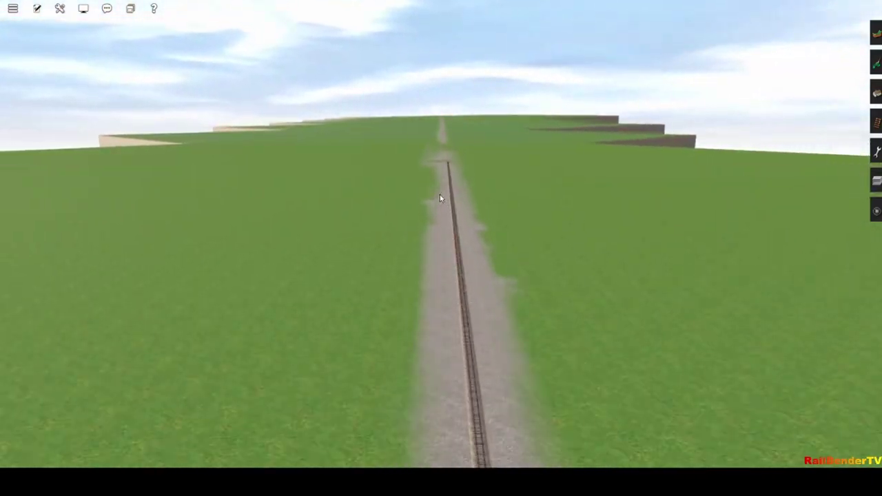
scroll(440, 172, "up", 3)
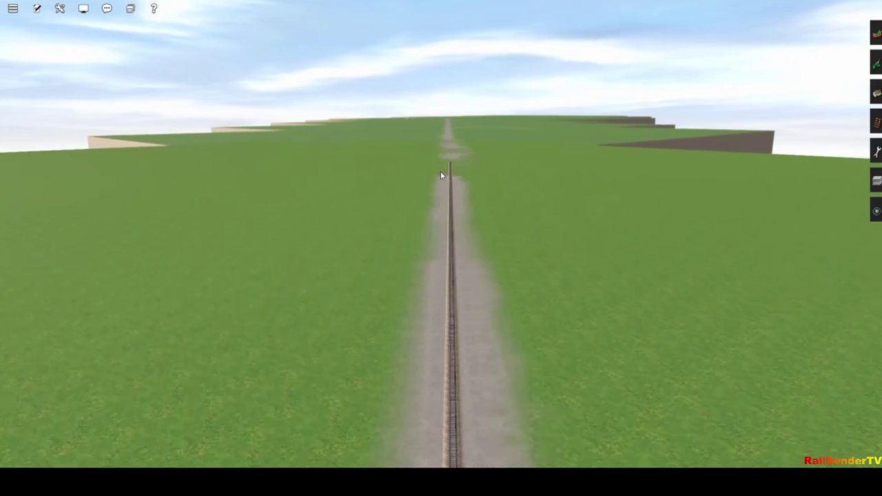
scroll(445, 177, "up", 3)
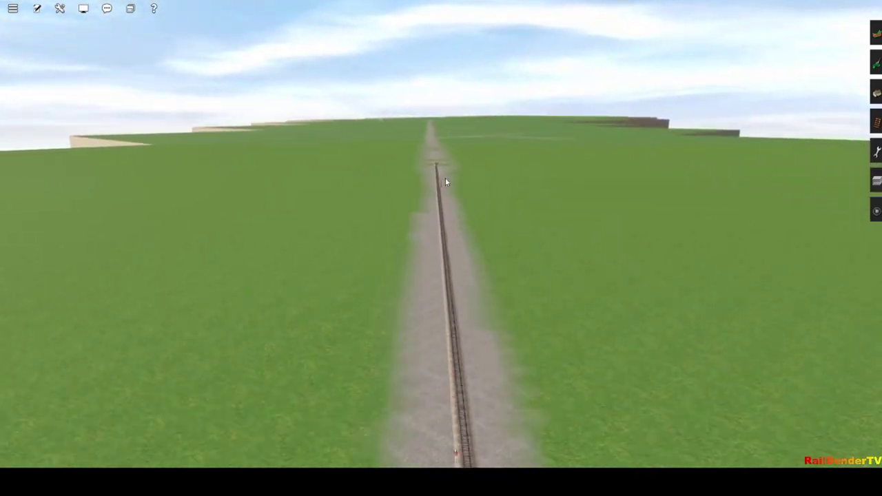
scroll(438, 173, "down", 5)
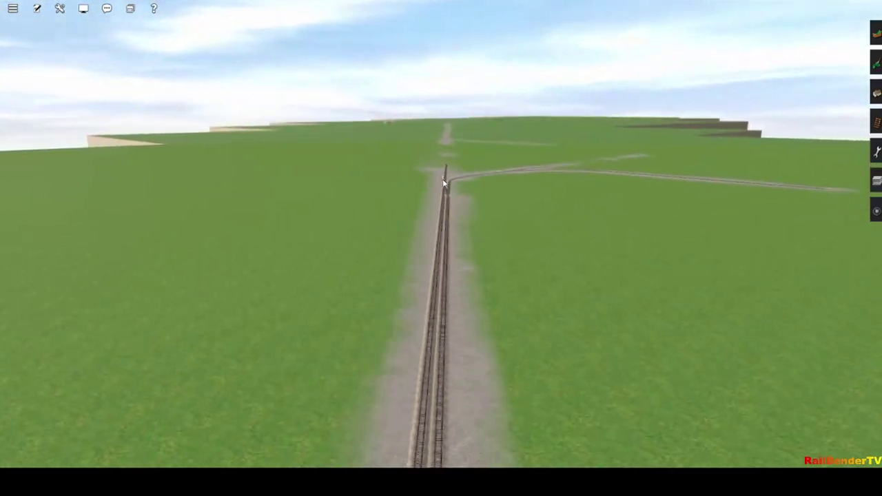
scroll(439, 200, "up", 5)
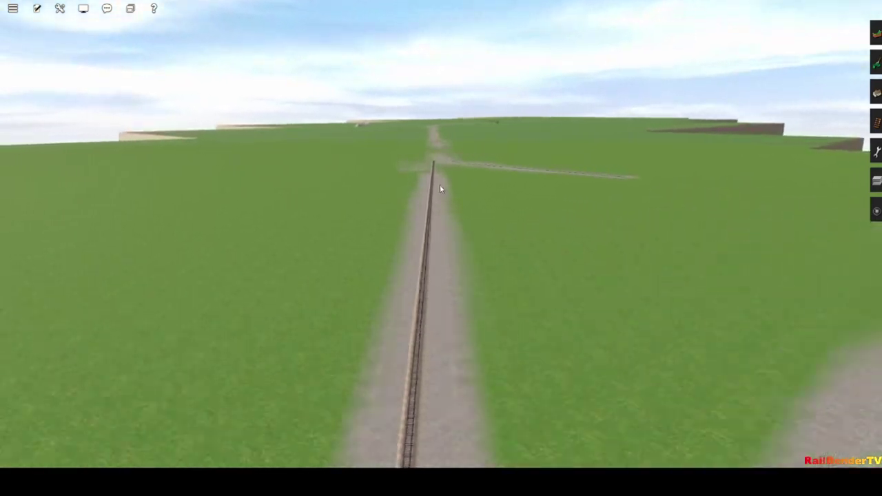
scroll(442, 379, "down", 5)
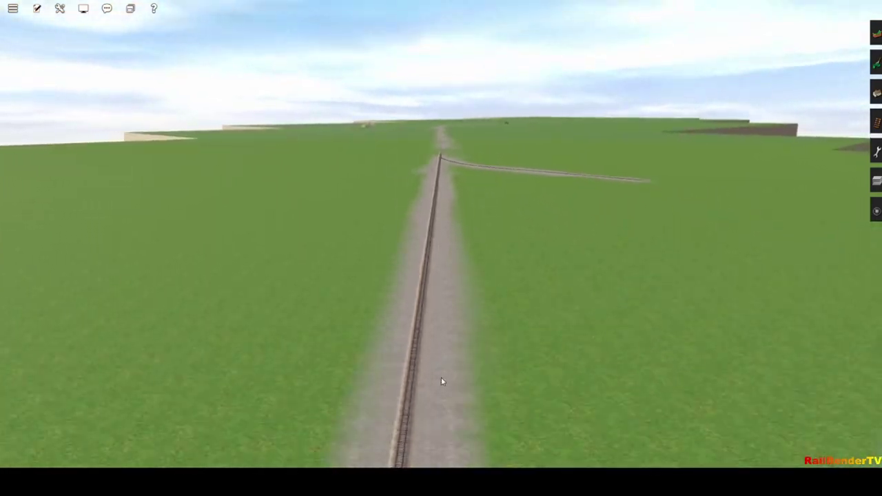
scroll(444, 369, "down", 2)
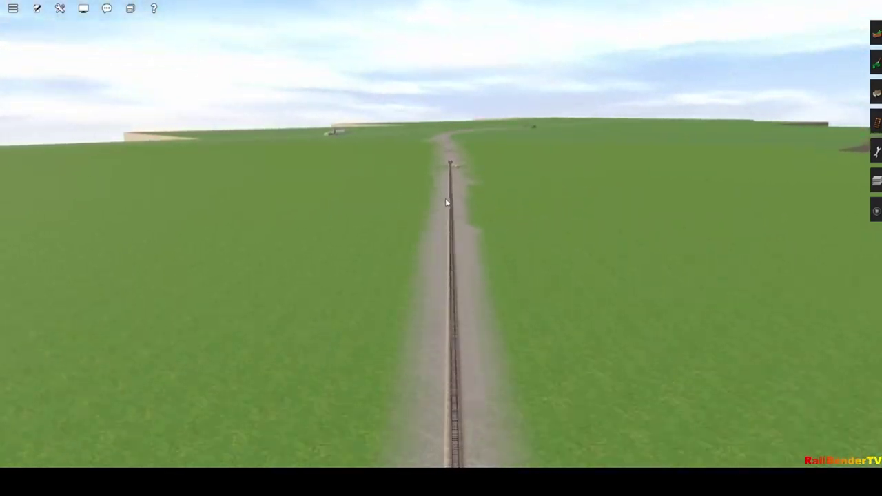
left_click_drag(443, 197, 436, 260)
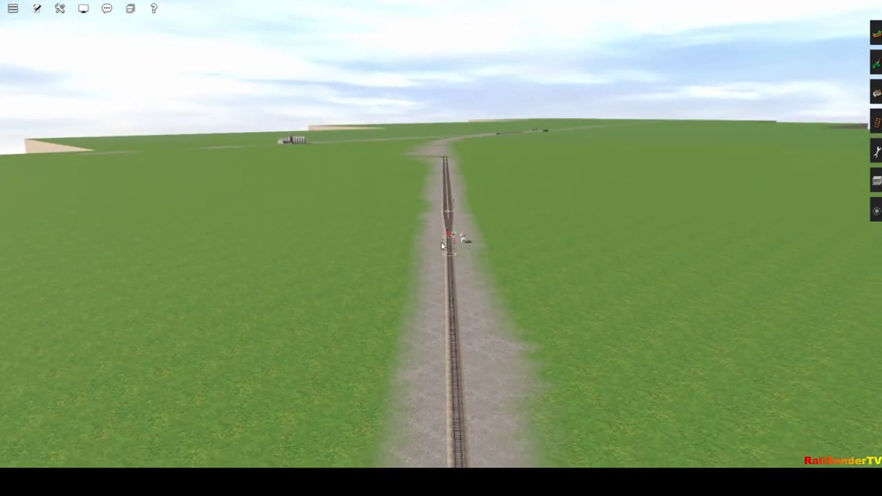
Step: Examine the signal, shed, propane tank and switch at the MODE junction from both directions
scroll(443, 246, "up", 5)
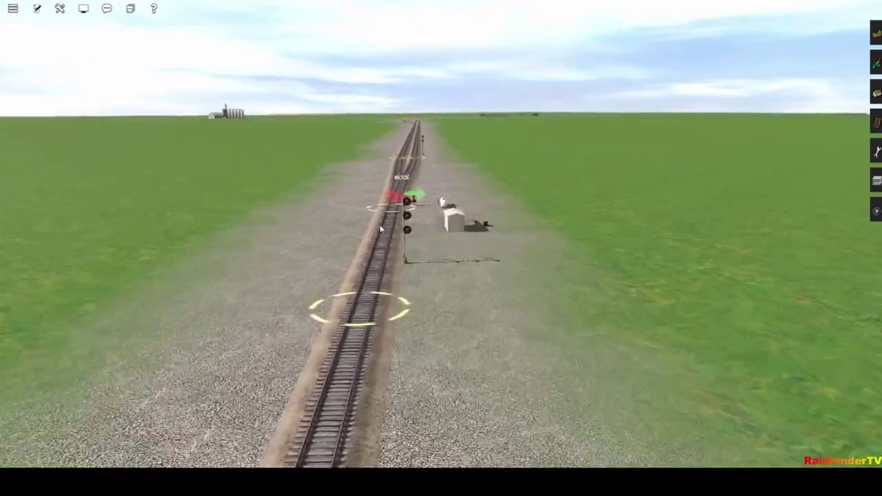
scroll(406, 227, "up", 3)
right_click_drag(412, 223, 362, 248)
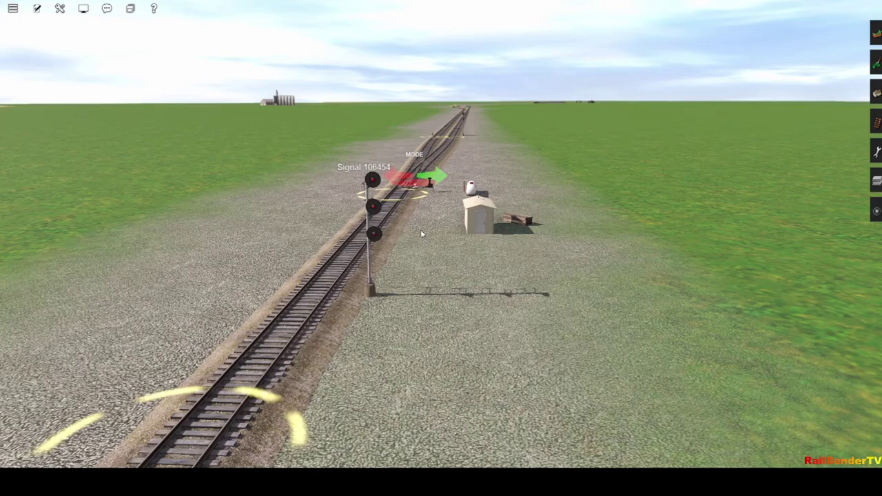
mouse_move(420, 229)
right_mouse_down()
mouse_move(451, 223)
mouse_move(392, 242)
mouse_move(376, 237)
mouse_move(398, 255)
right_mouse_up()
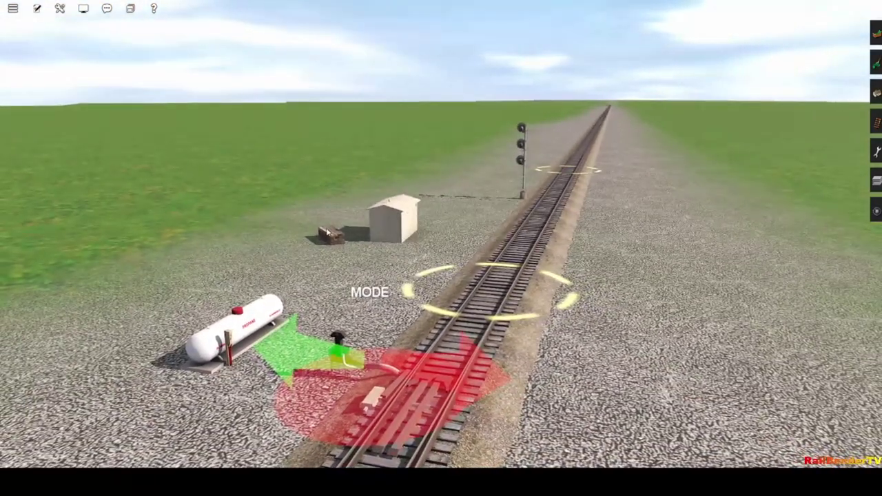
scroll(452, 320, "down", 10)
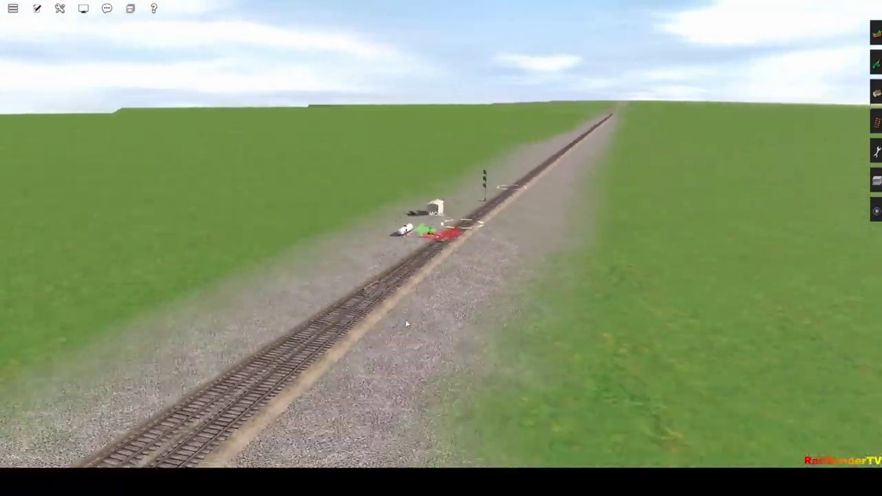
Step: Examine the curved multi-track yard, the tracks beside it and the ladder junctions near the engine shed
right_click_drag(407, 324, 390, 118)
scroll(411, 228, "down", 5)
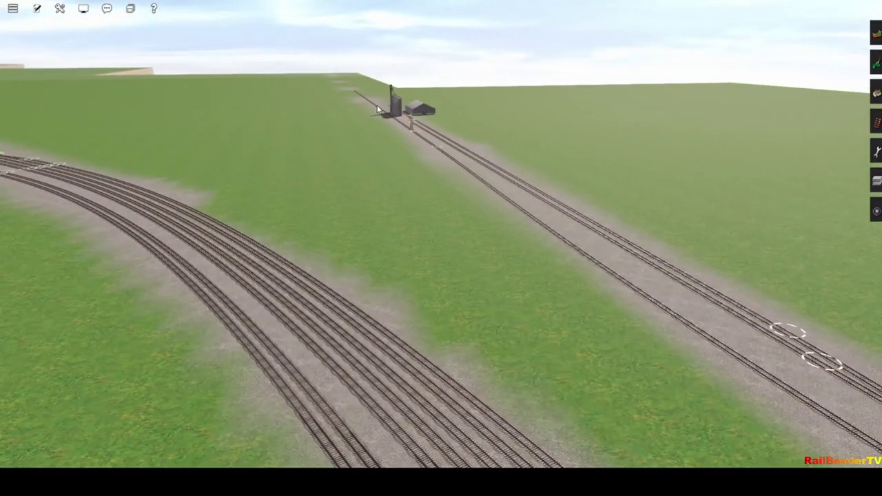
right_click_drag(558, 252, 318, 185)
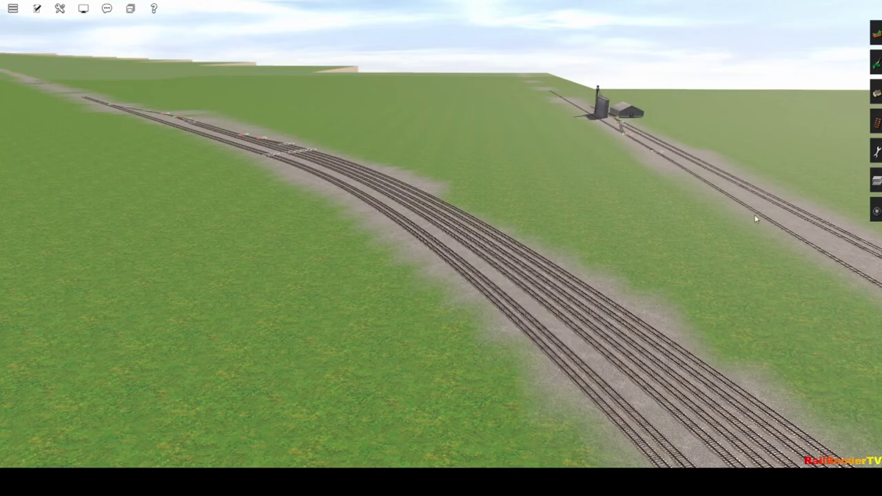
right_click_drag(618, 215, 431, 232)
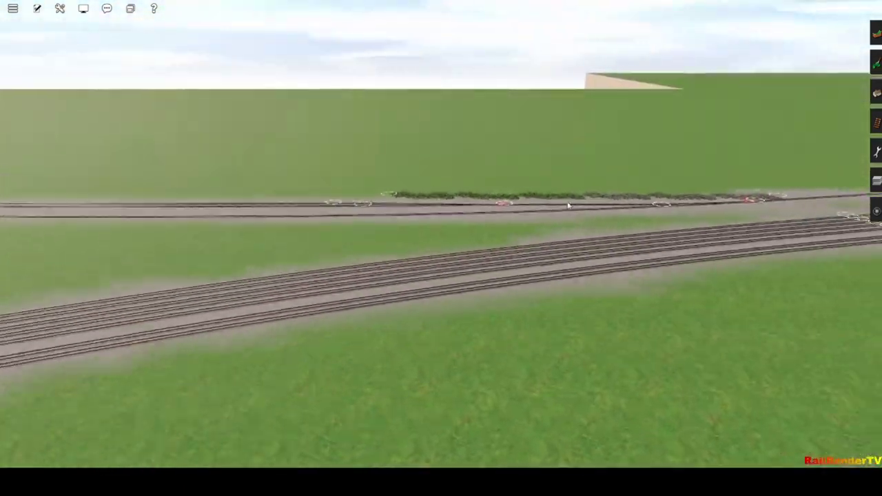
right_click_drag(568, 205, 459, 195)
scroll(459, 194, "up", 5)
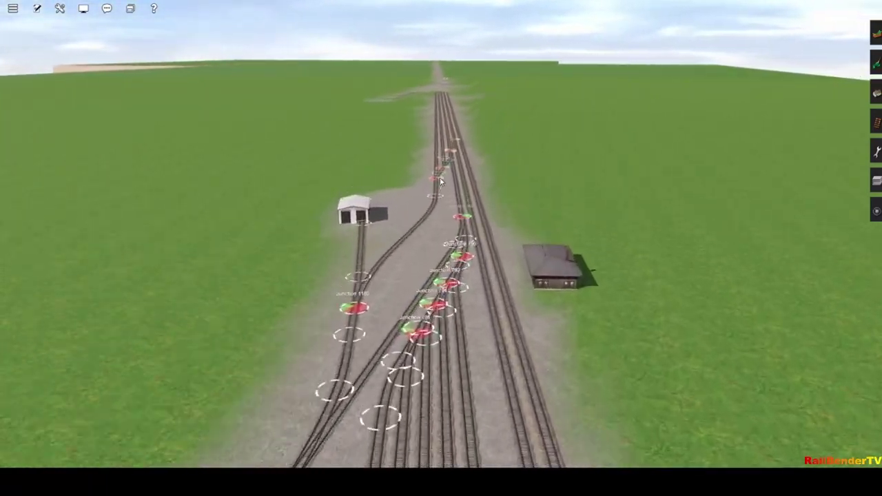
mouse_move(436, 165)
right_mouse_down()
mouse_move(469, 139)
mouse_move(438, 138)
mouse_move(433, 165)
mouse_move(453, 165)
right_mouse_up()
Step: Inspect the fork in the line beyond the yard, and follow the parallel yard tracks back towards the engine shed
scroll(437, 145, "down", 5)
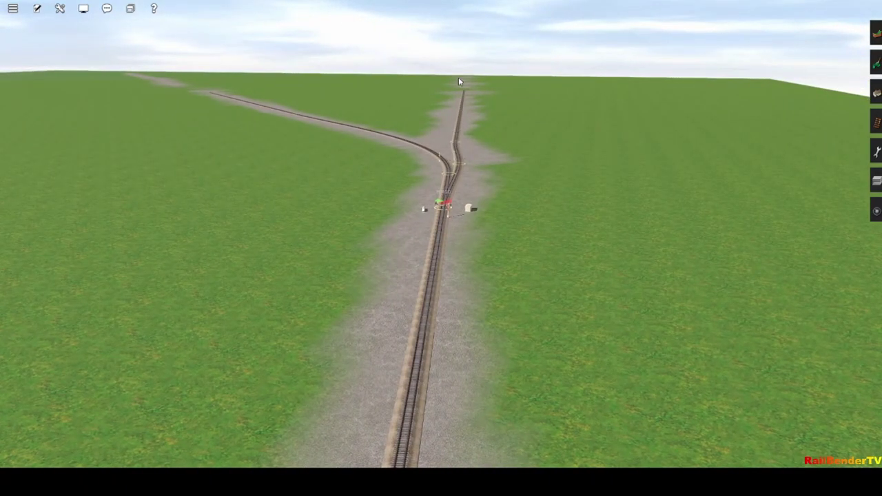
scroll(448, 182, "up", 5)
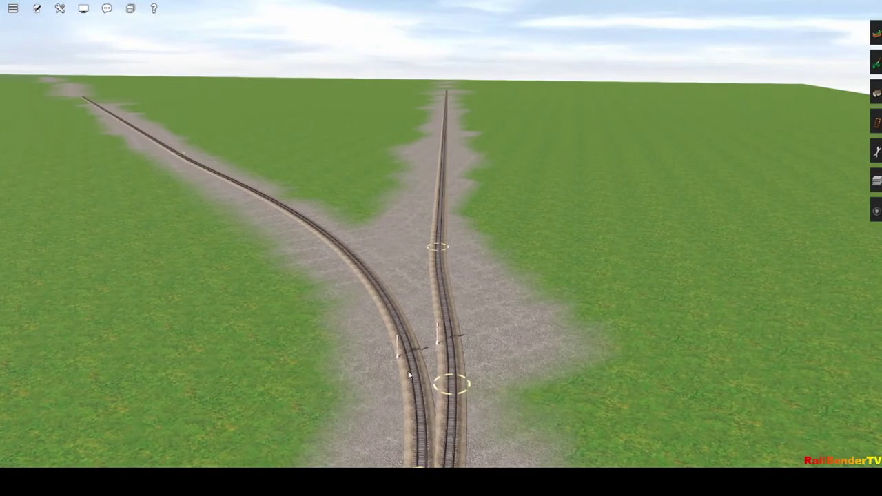
scroll(407, 371, "down", 5)
right_click_drag(408, 371, 424, 152)
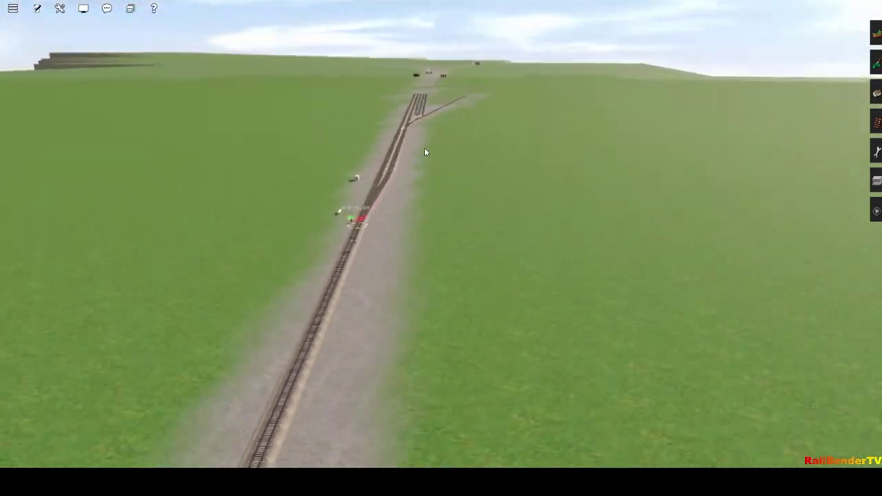
scroll(427, 151, "up", 6)
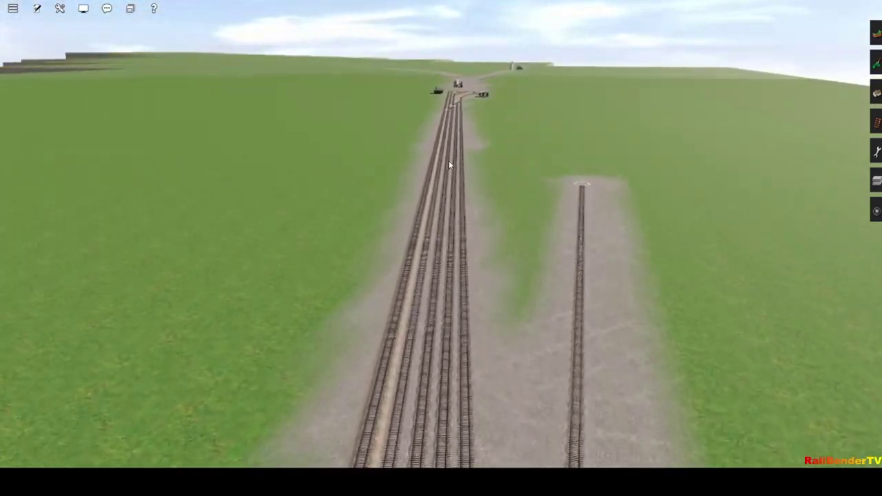
scroll(448, 160, "up", 5)
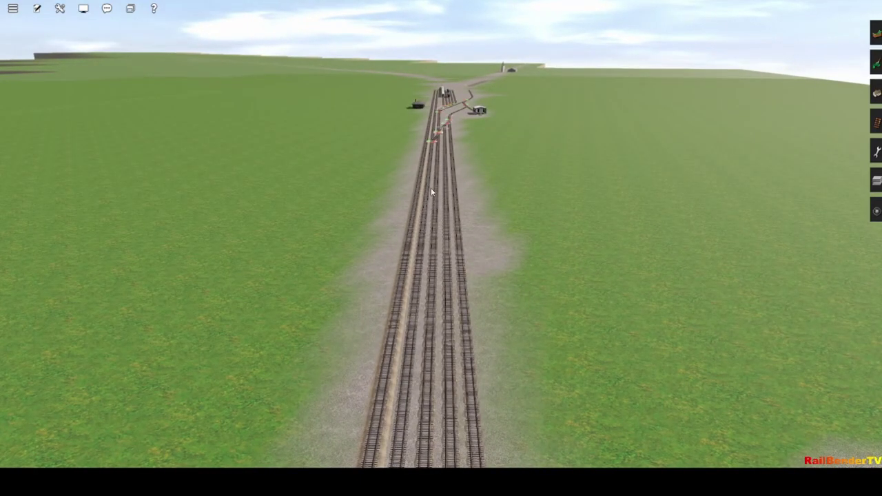
scroll(431, 188, "up", 5)
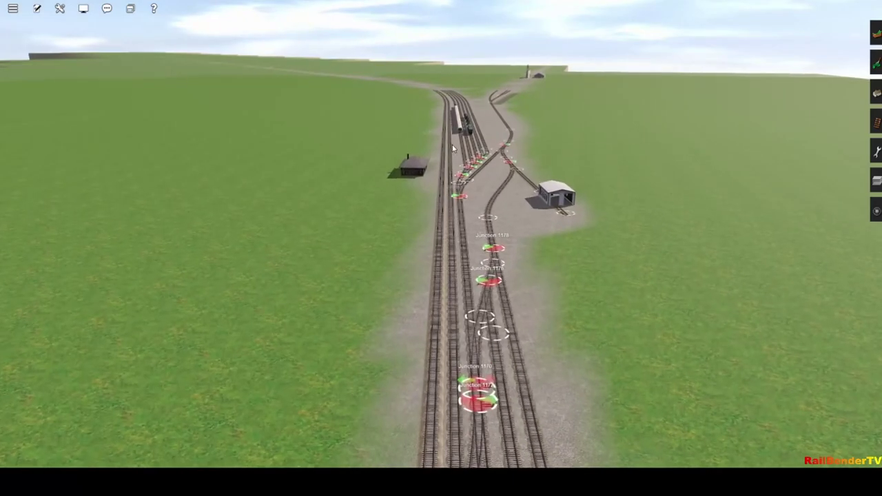
Step: Survey the parked freight cars on the yard tracks, the side track beside them and the ladder junctions near the station building
scroll(453, 148, "up", 5)
key("w")
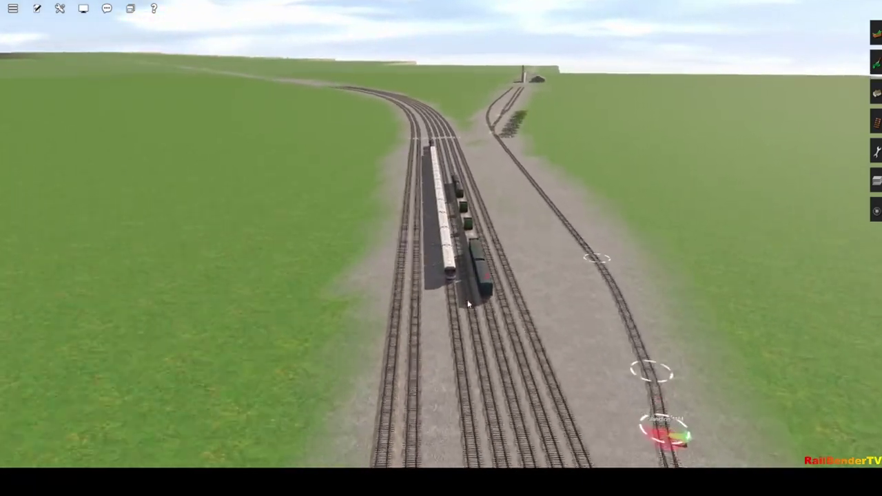
key("w")
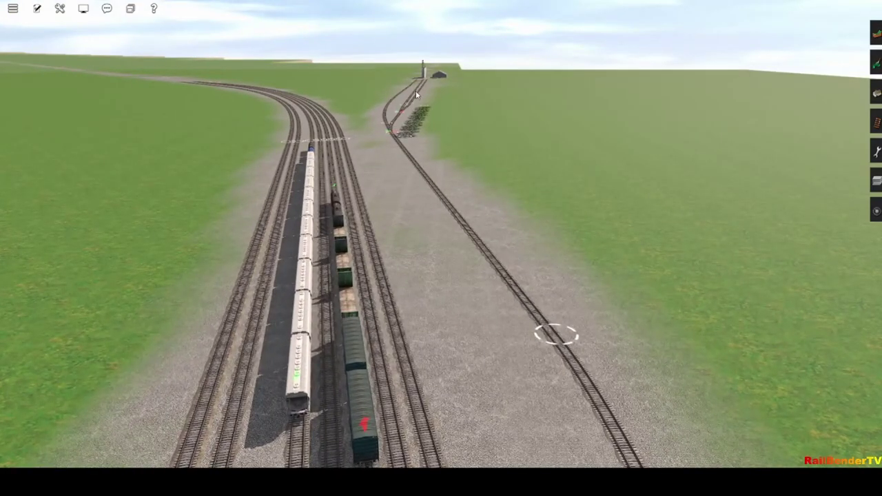
key("e")
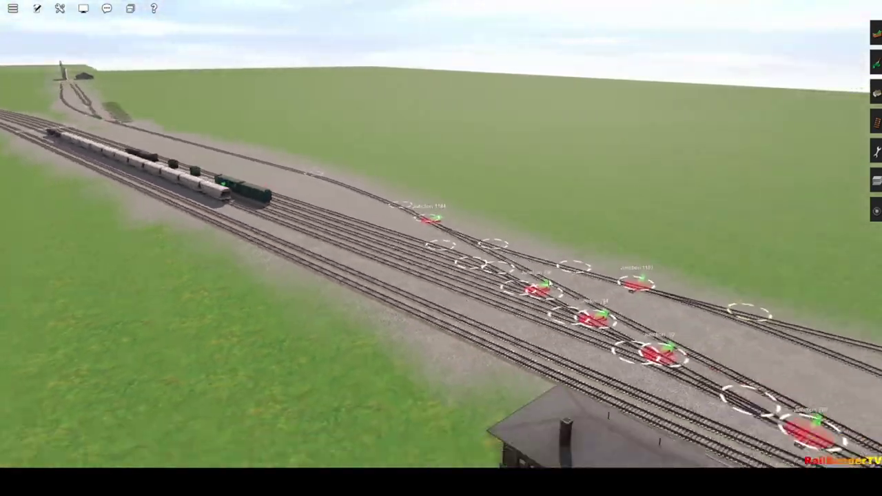
Step: Follow the main line away from the engine shed, past the MONTPELIER switch to the diverging line at FERGO
key("e")
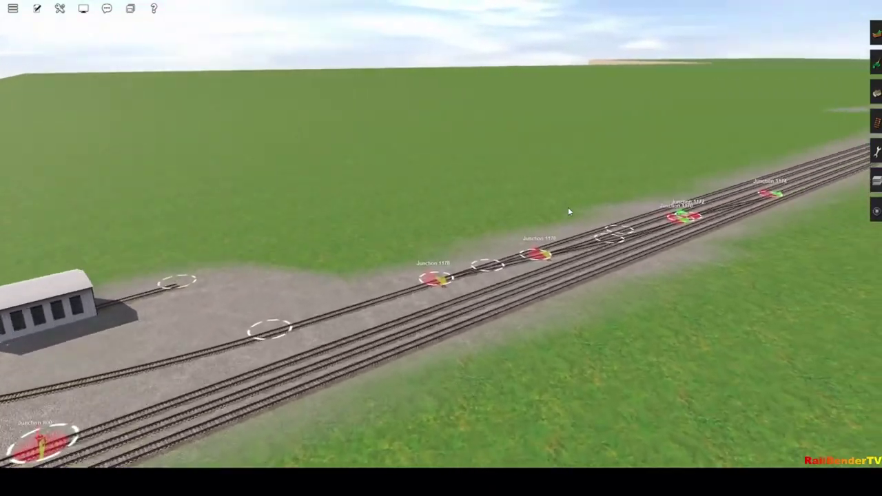
key("w")
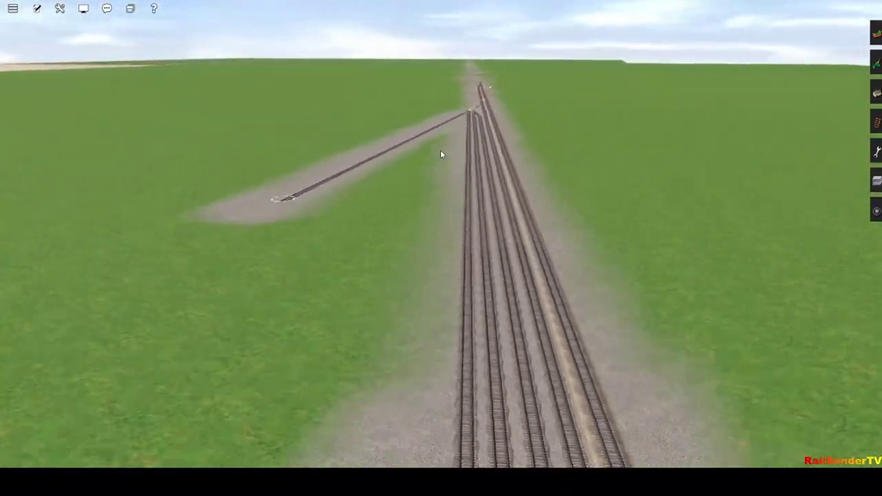
key("w")
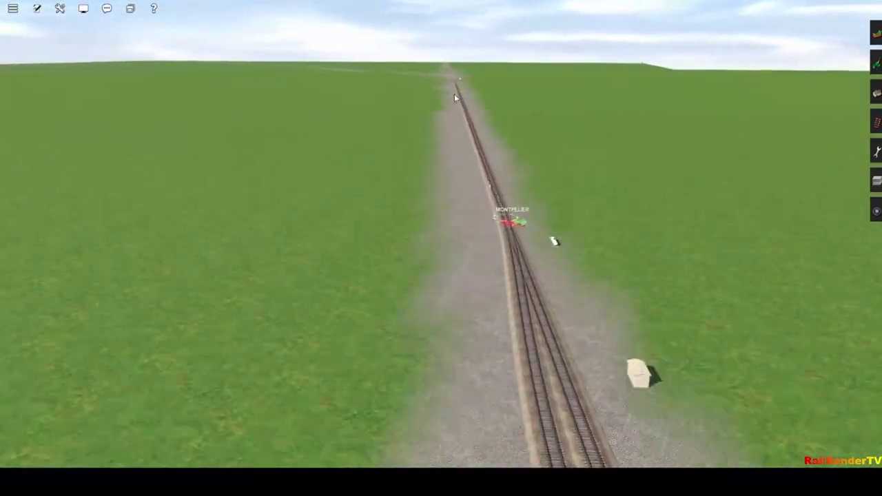
key("w")
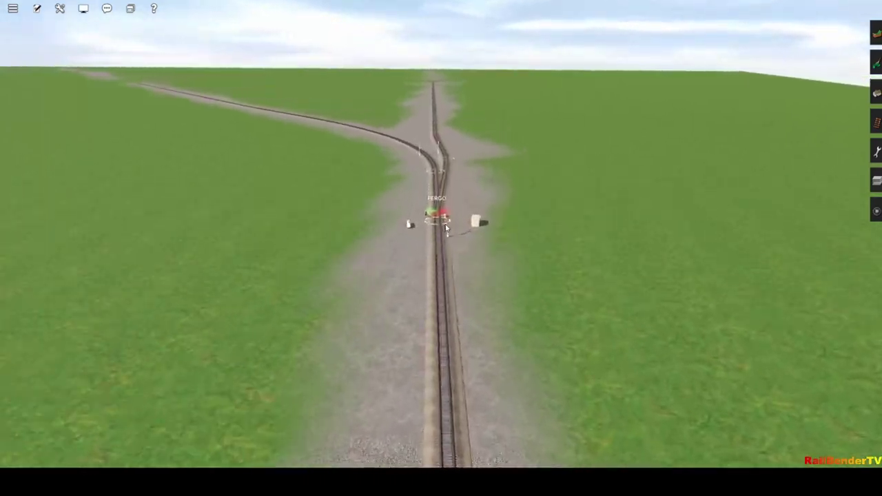
key("d")
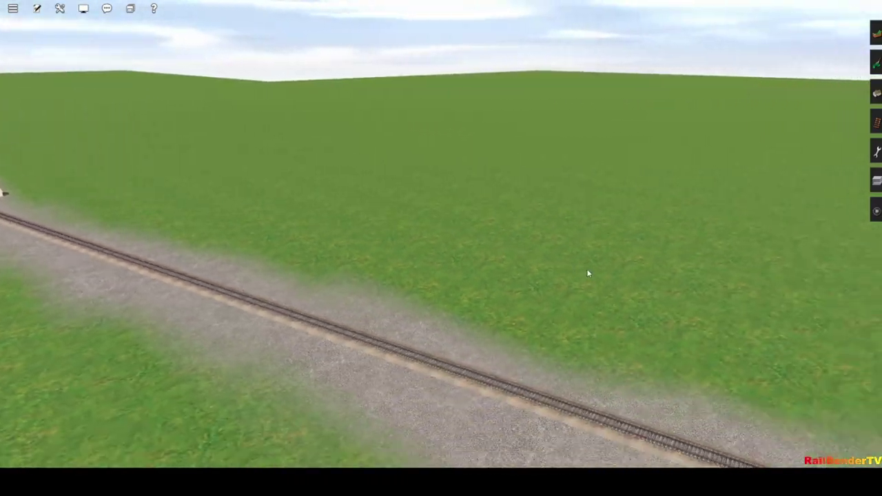
Step: Follow the line back from FERGO through the parallel tracks and ladder junctions, past the station building and engine shed, to the parked freight cars
key("a")
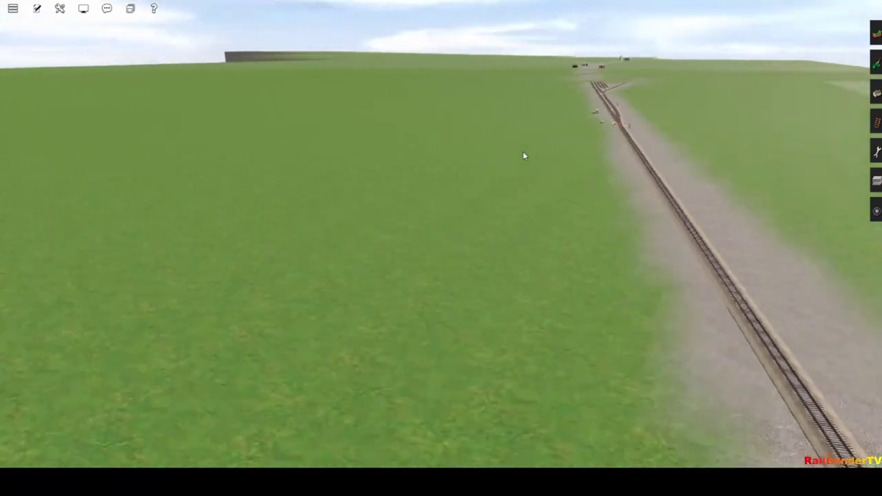
key("w")
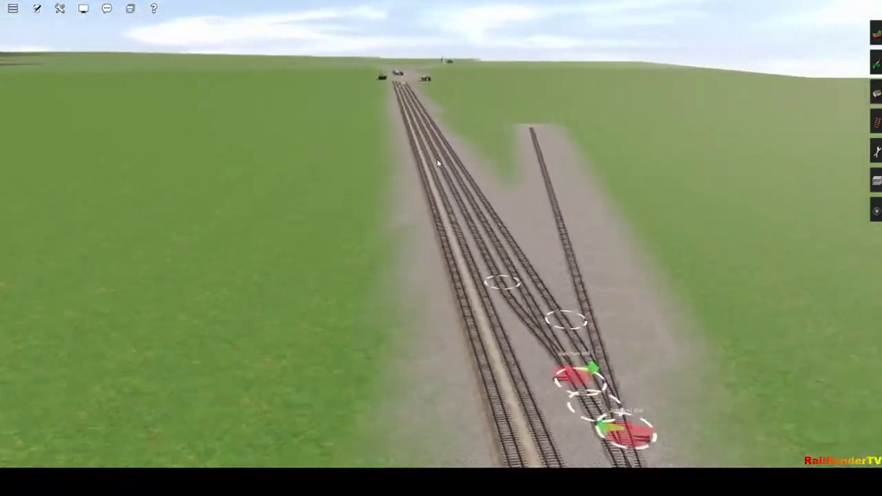
key("w")
key("w")
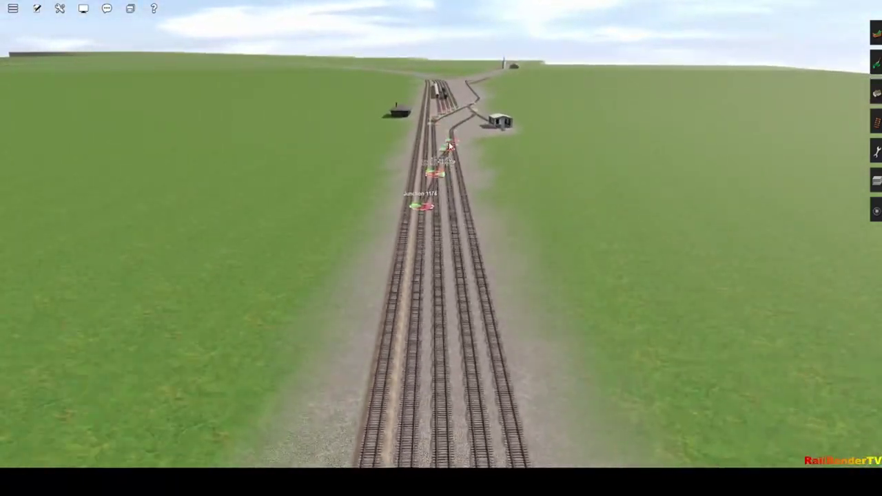
key("w")
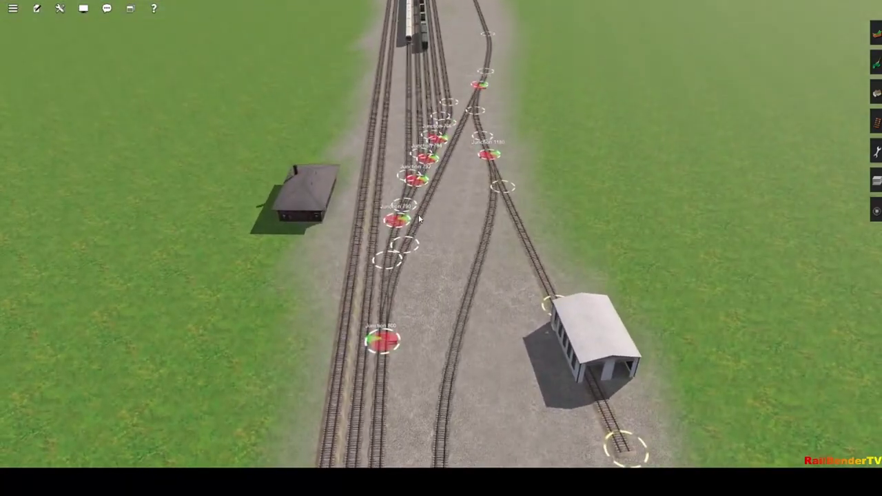
right_click_drag(430, 215, 410, 237)
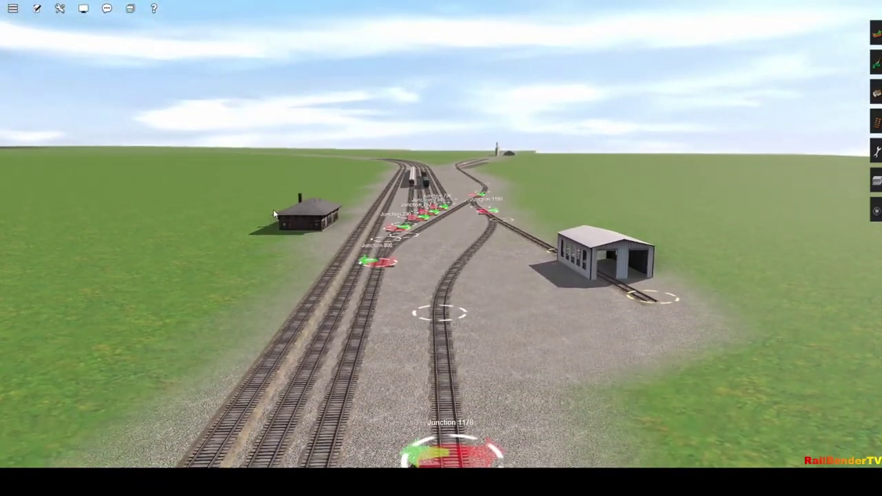
key("w")
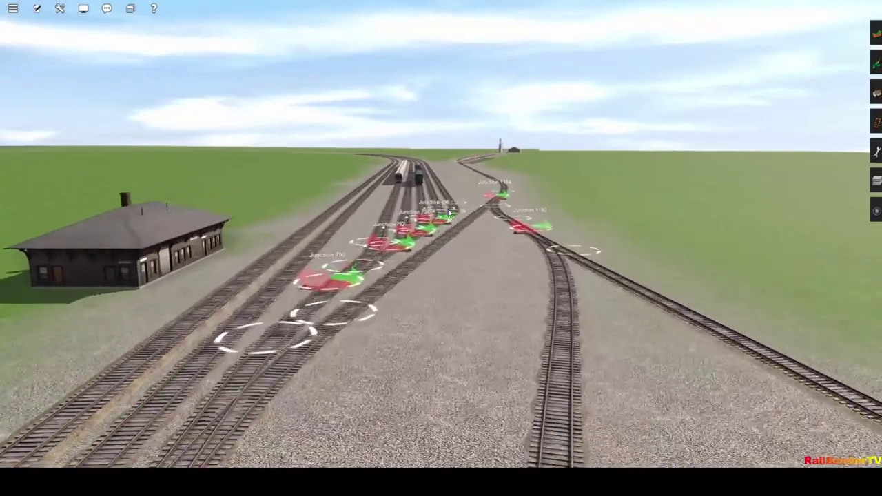
key("w")
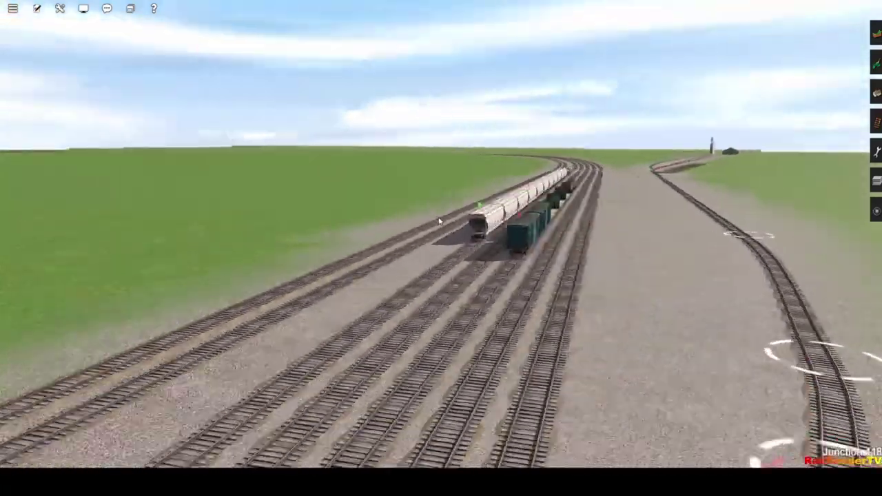
Step: Examine the parked freight cars, the curved far end of the yard and the forked side track, close up and from higher above
right_click_drag(414, 224, 481, 225)
key("Right")
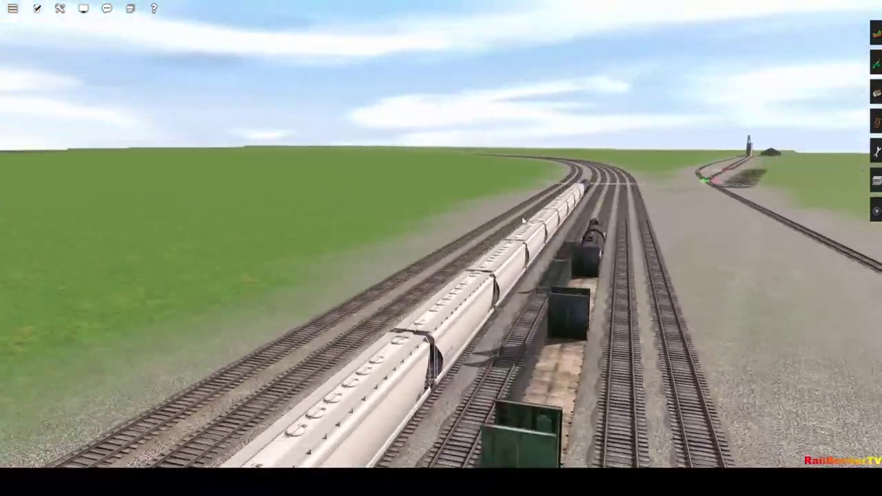
scroll(414, 213, "down", 10)
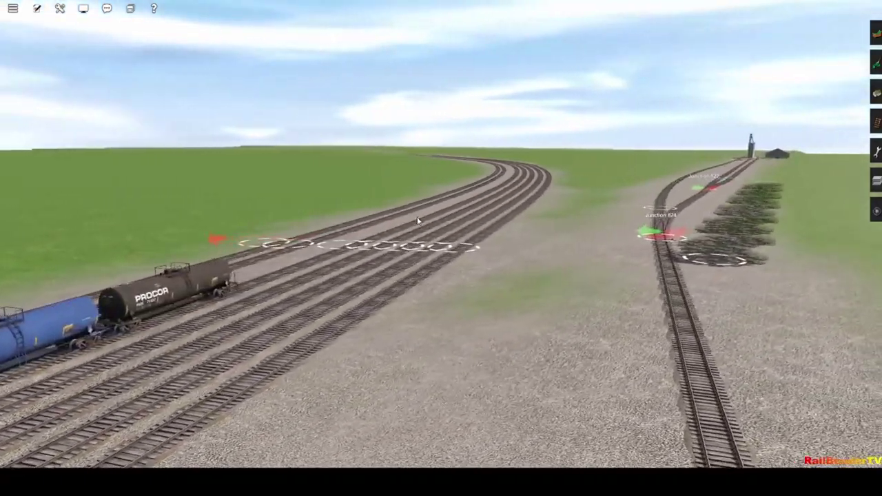
scroll(417, 224, "down", 5)
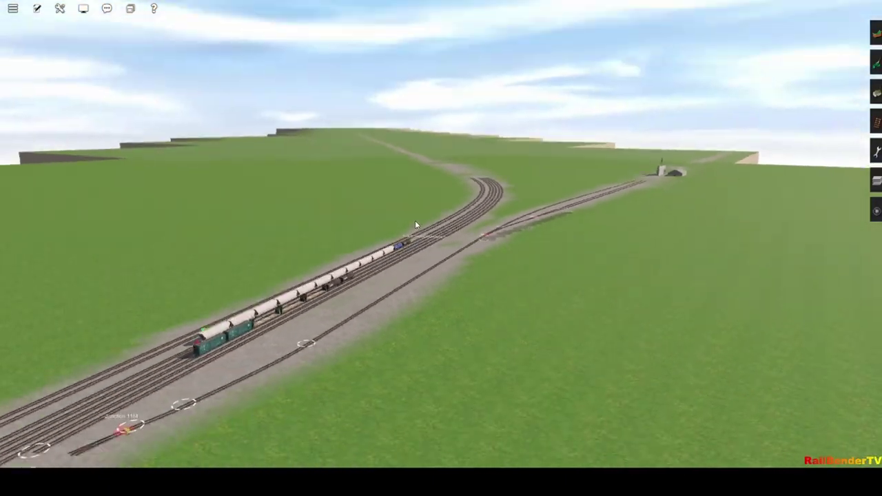
scroll(436, 234, "up", 4)
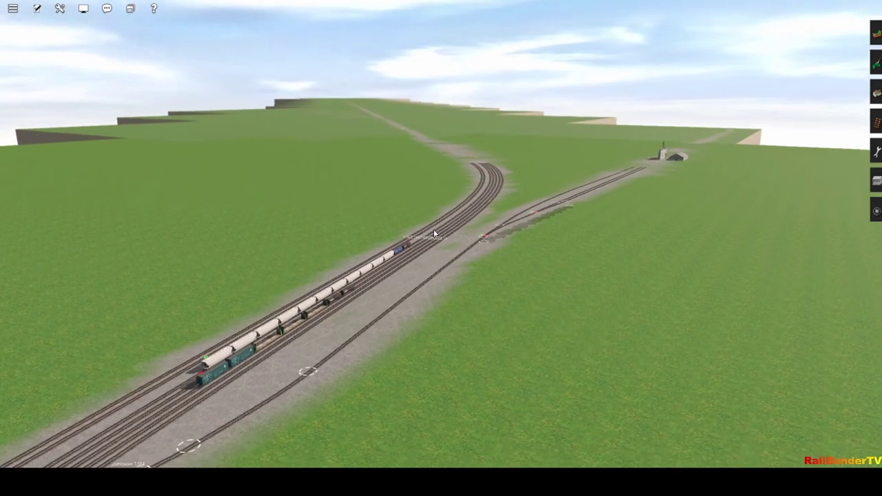
scroll(377, 291, "down", 6)
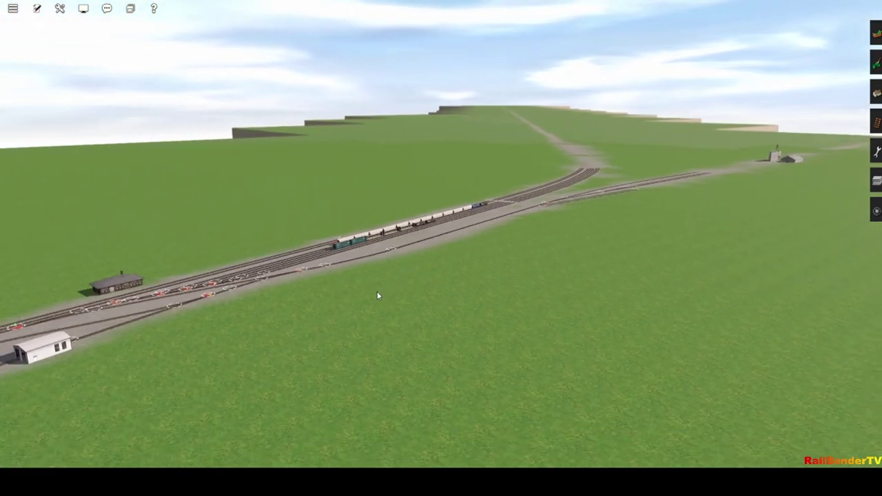
scroll(400, 245, "up", 5)
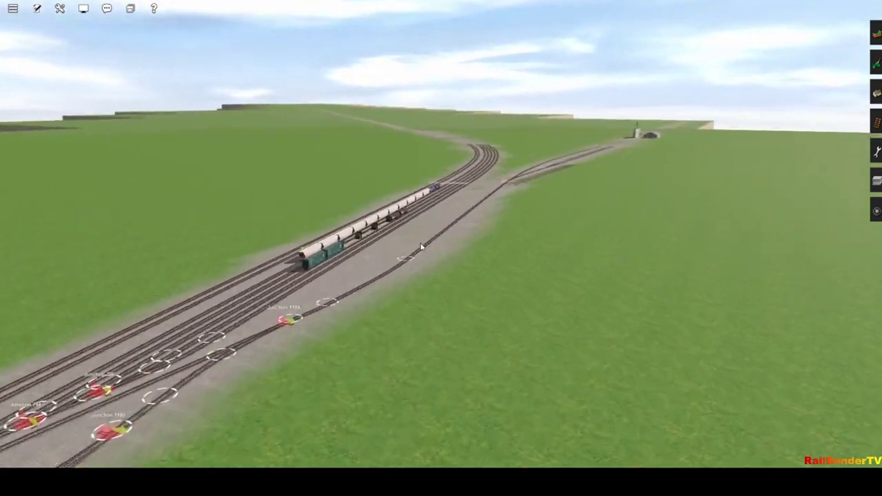
scroll(405, 223, "up", 3)
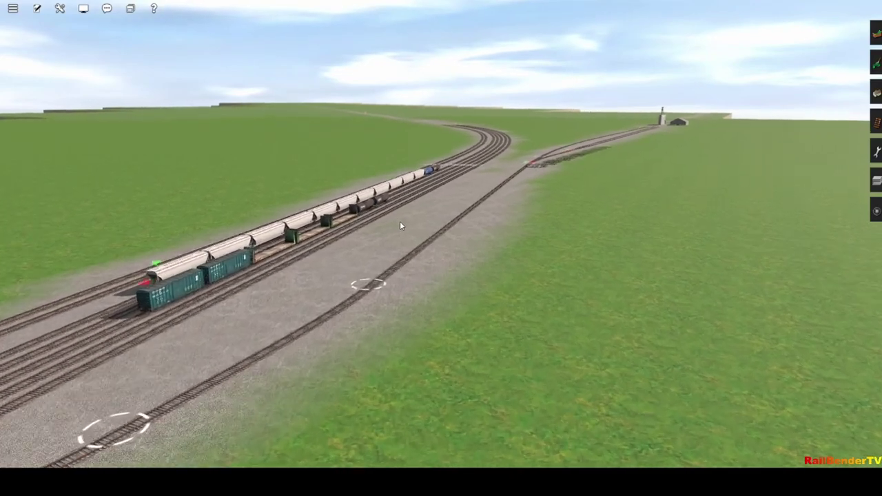